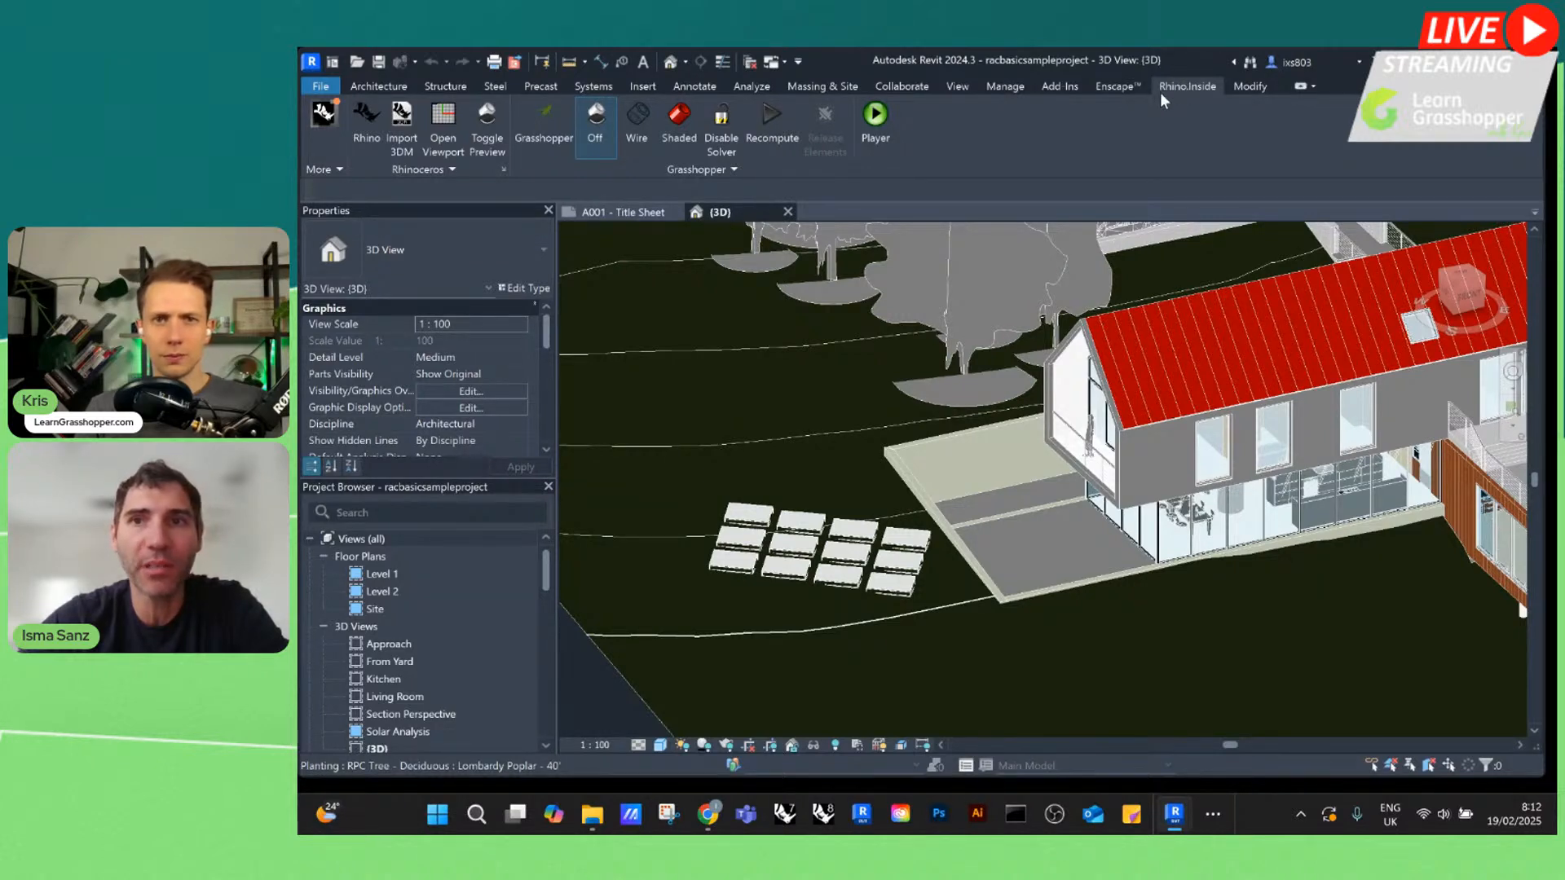
click(325, 117)
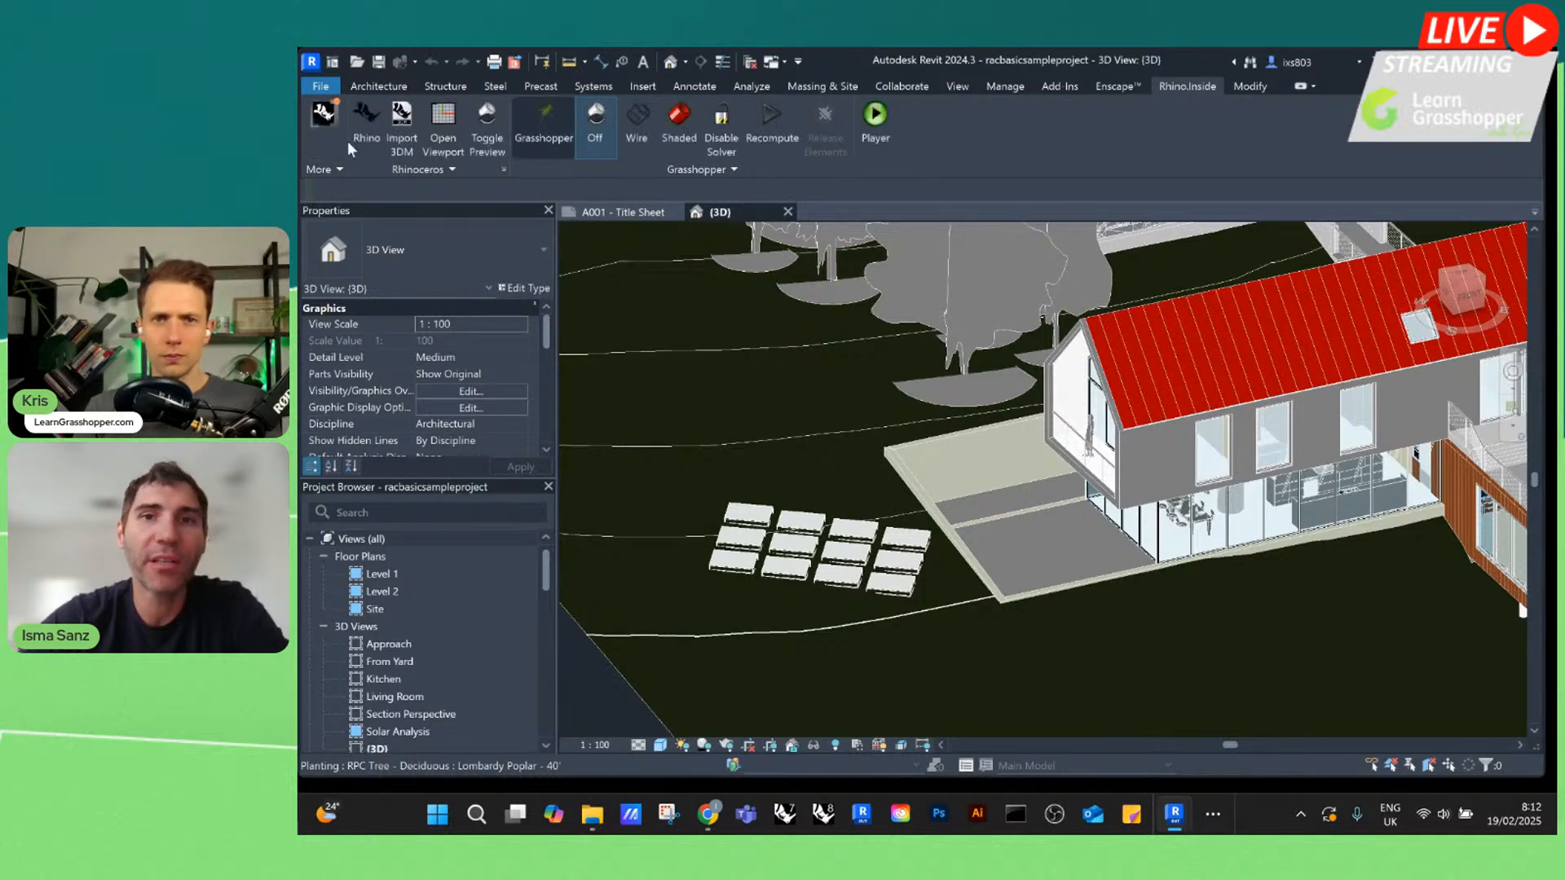
click(365, 117)
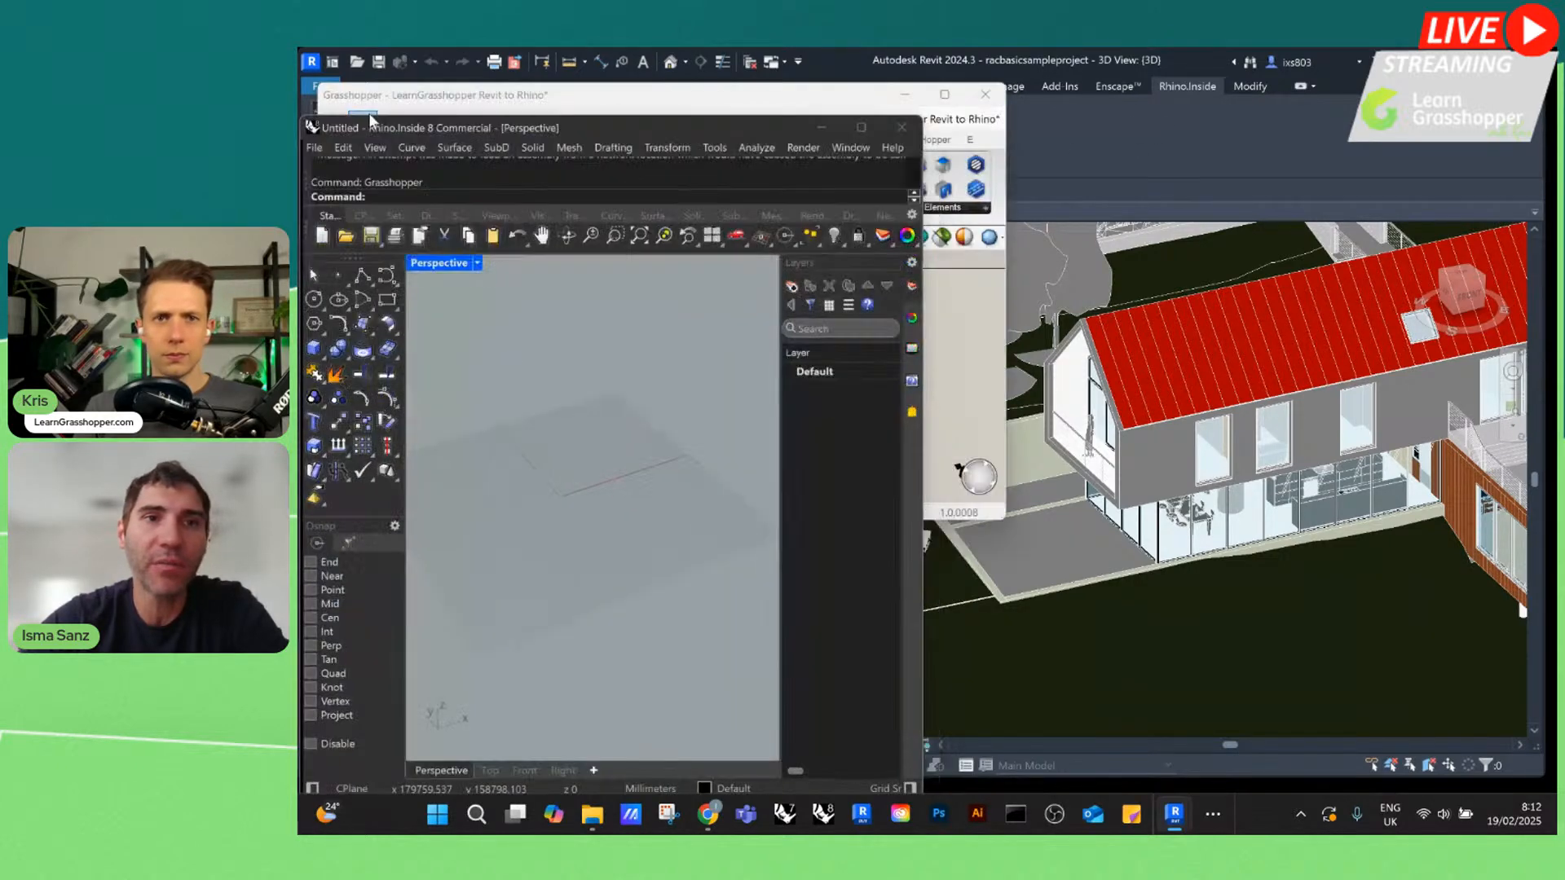
click(905, 96)
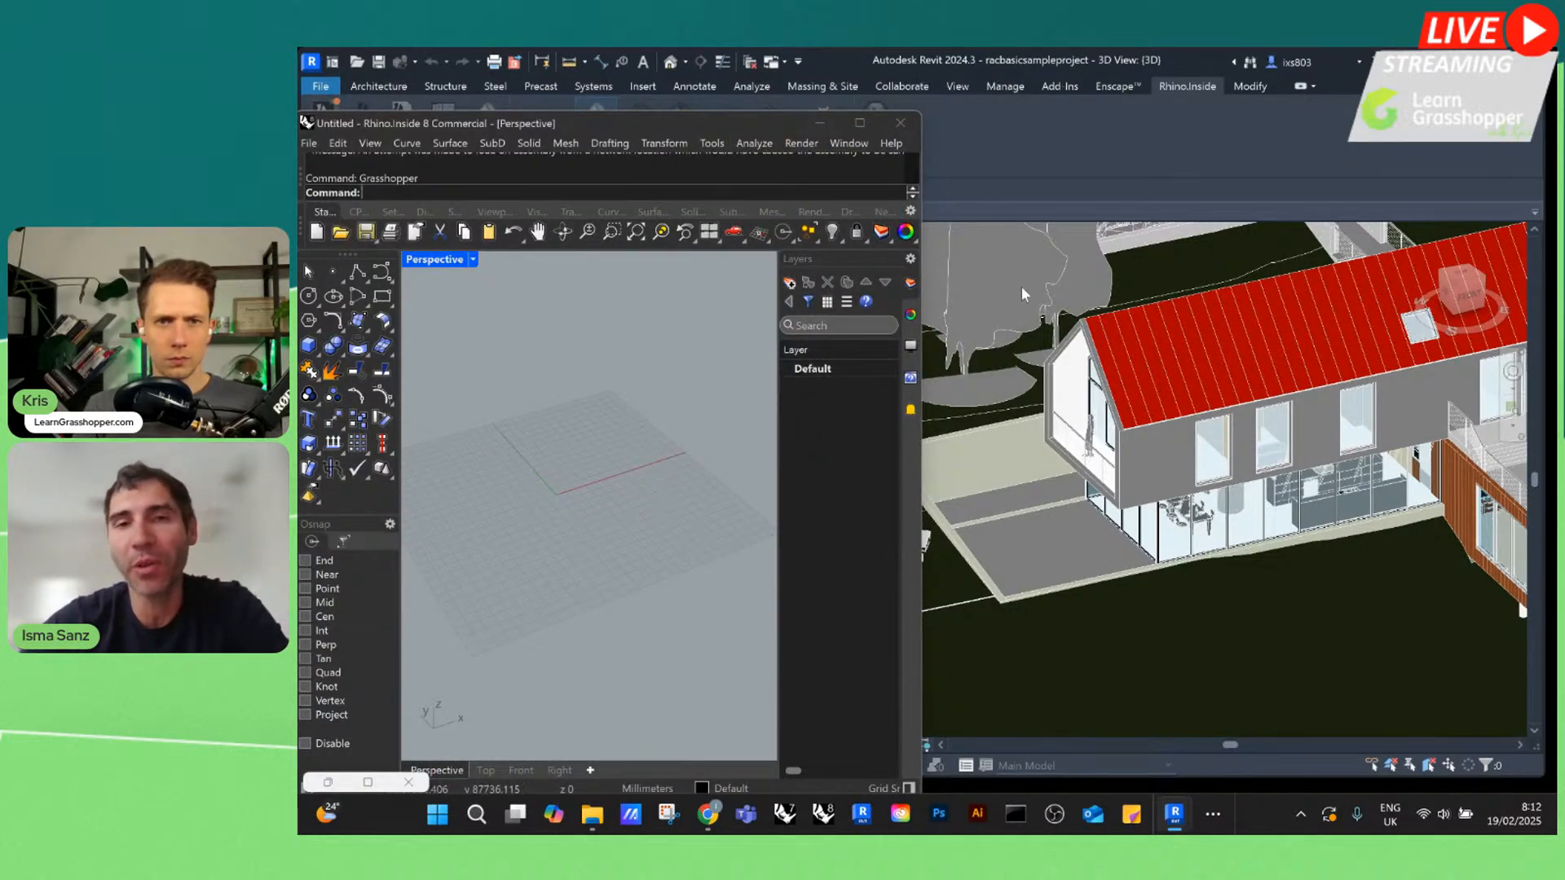
click(820, 123)
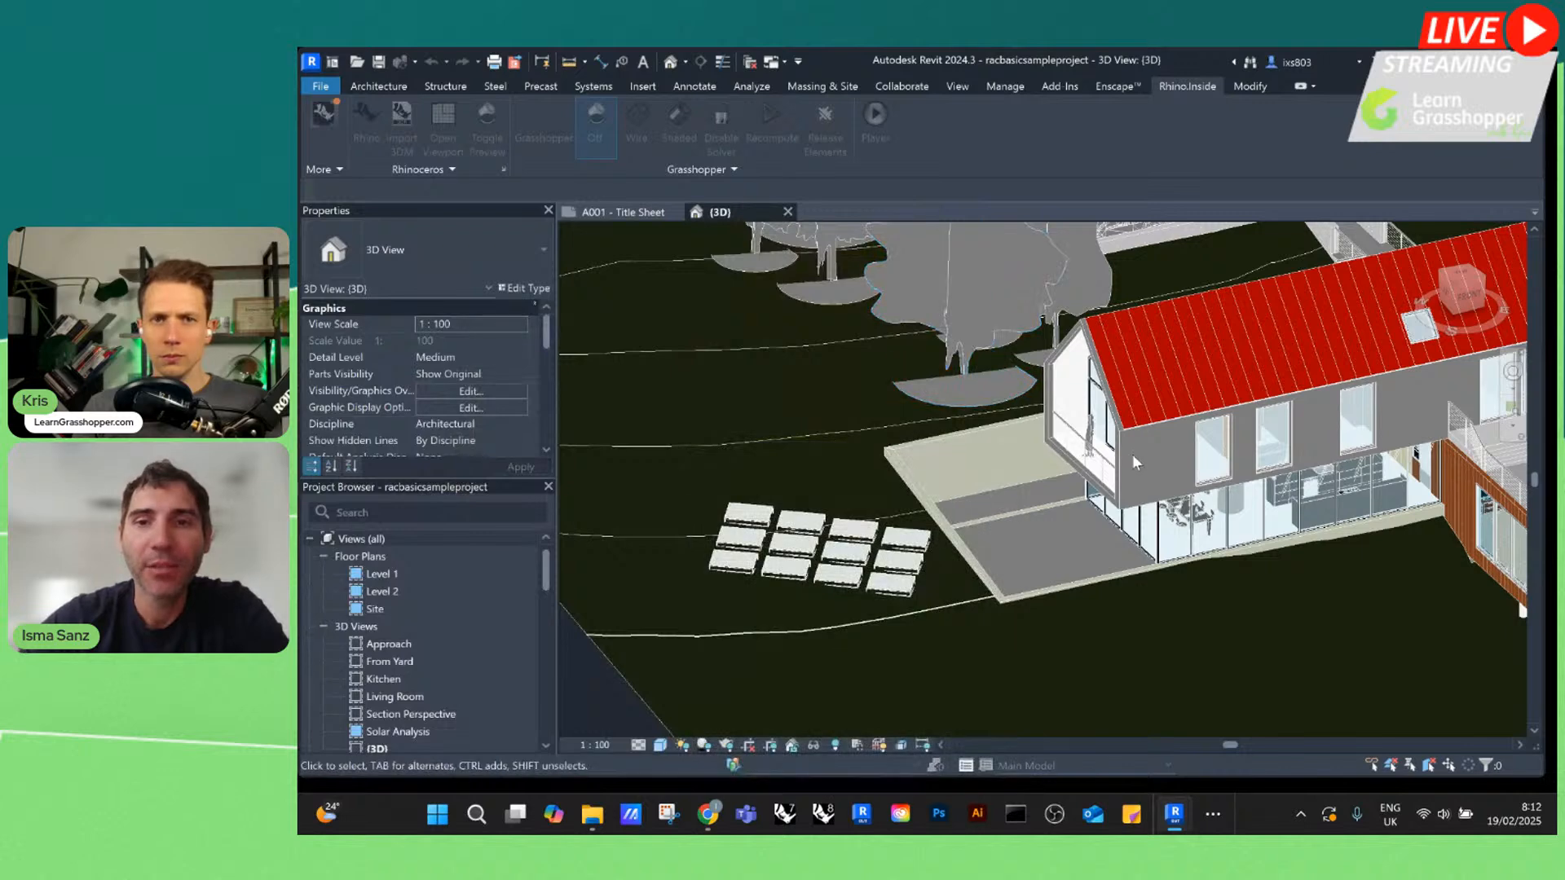
Select the upper-floor SIP wall below the red roof and examine its constraints, dimensions, phasing and IFC properties
click(1131, 509)
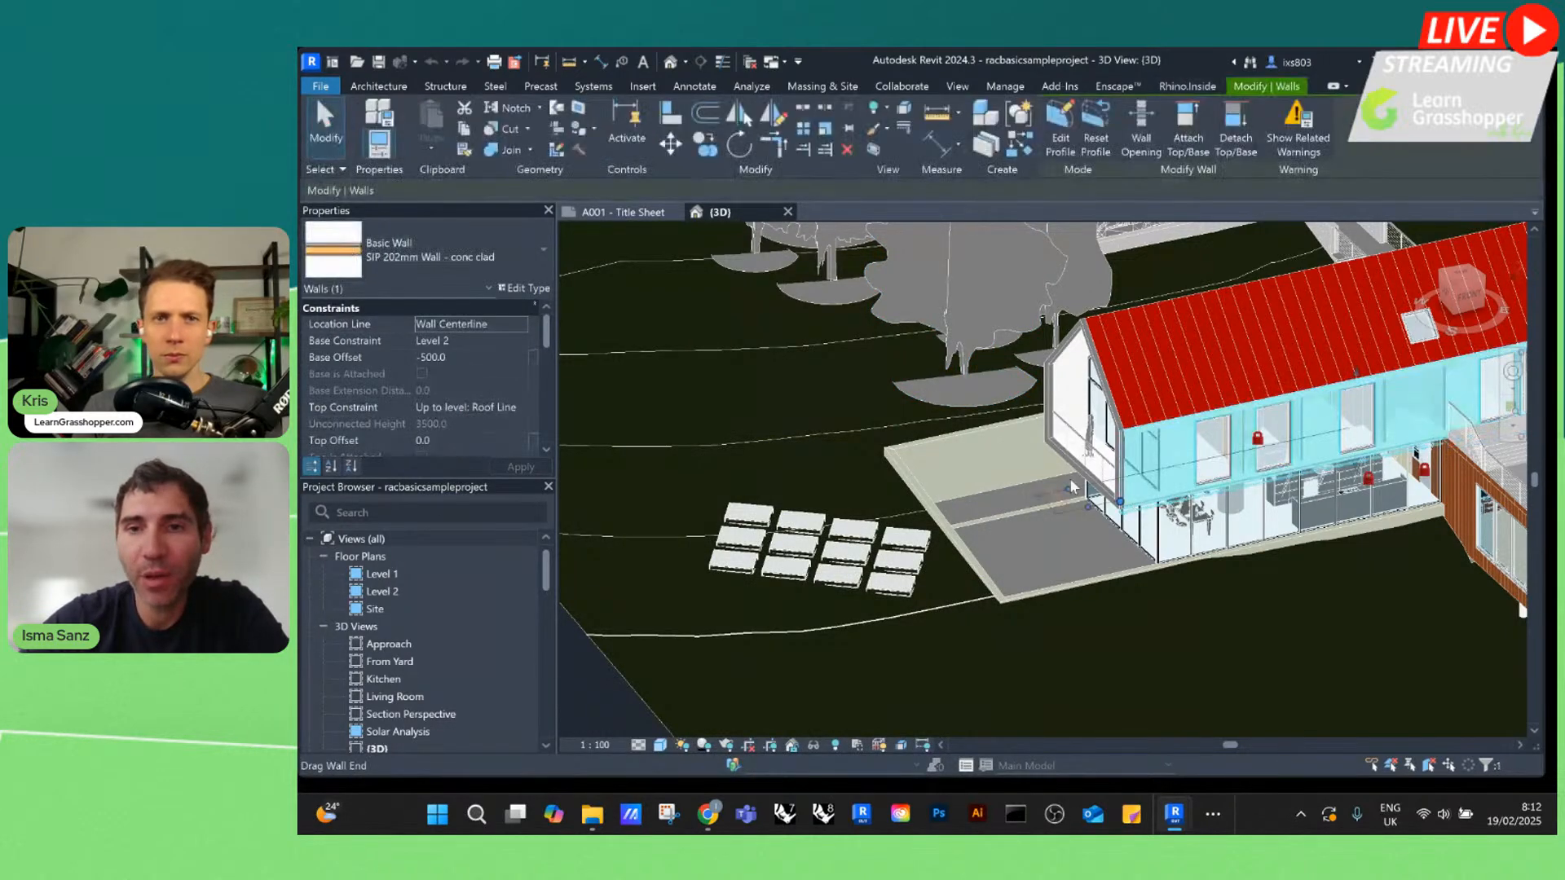
scroll(852, 422, down, 4)
scroll(1195, 413, up, 4)
scroll(1256, 414, up, 1)
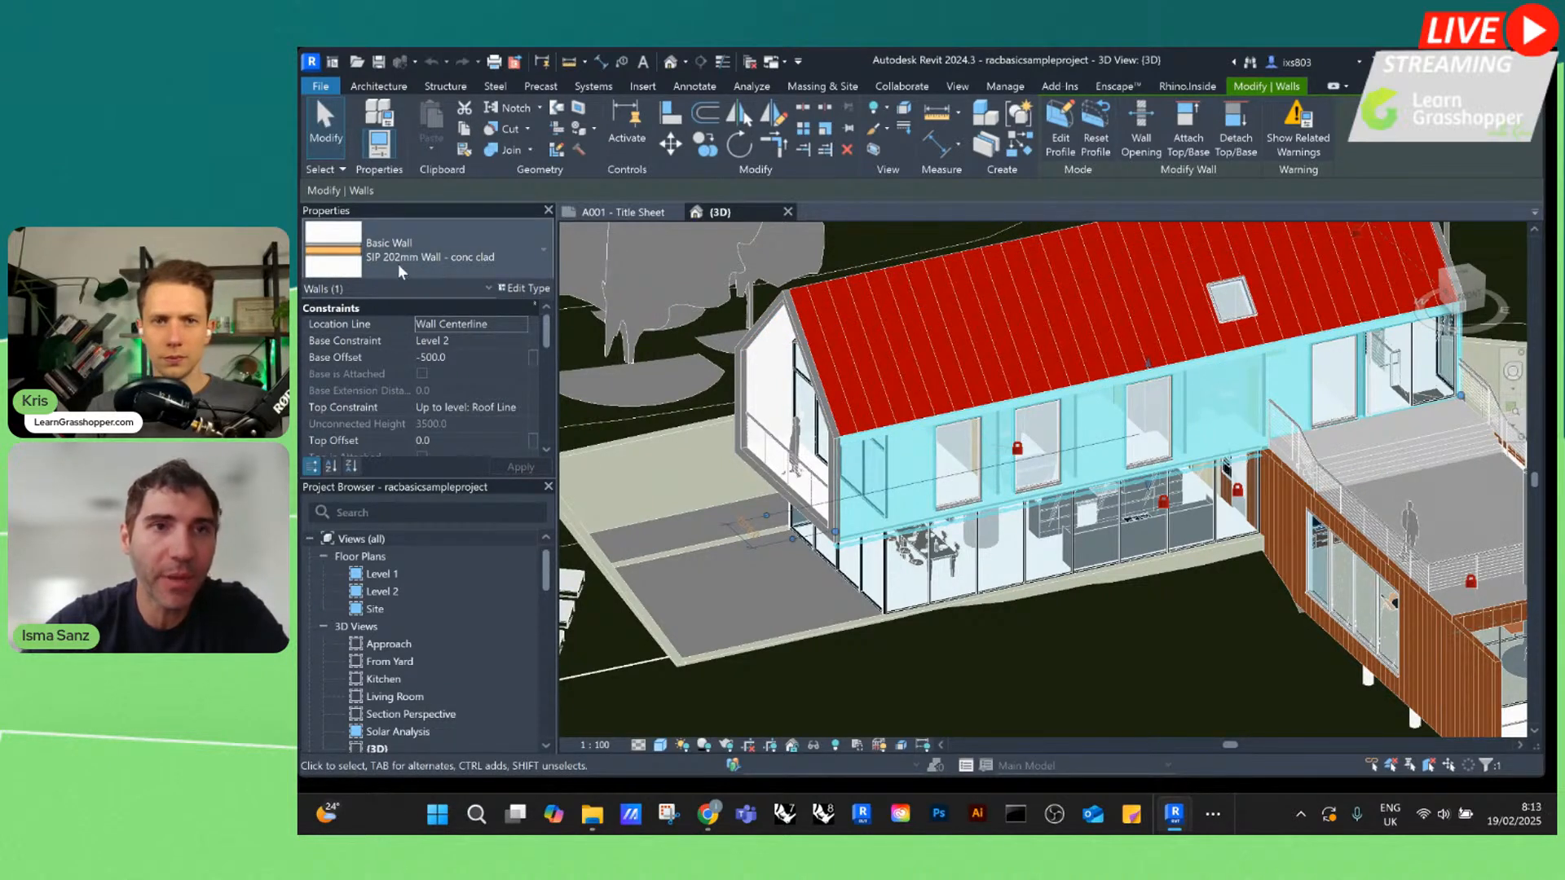
drag(470, 480, 472, 600)
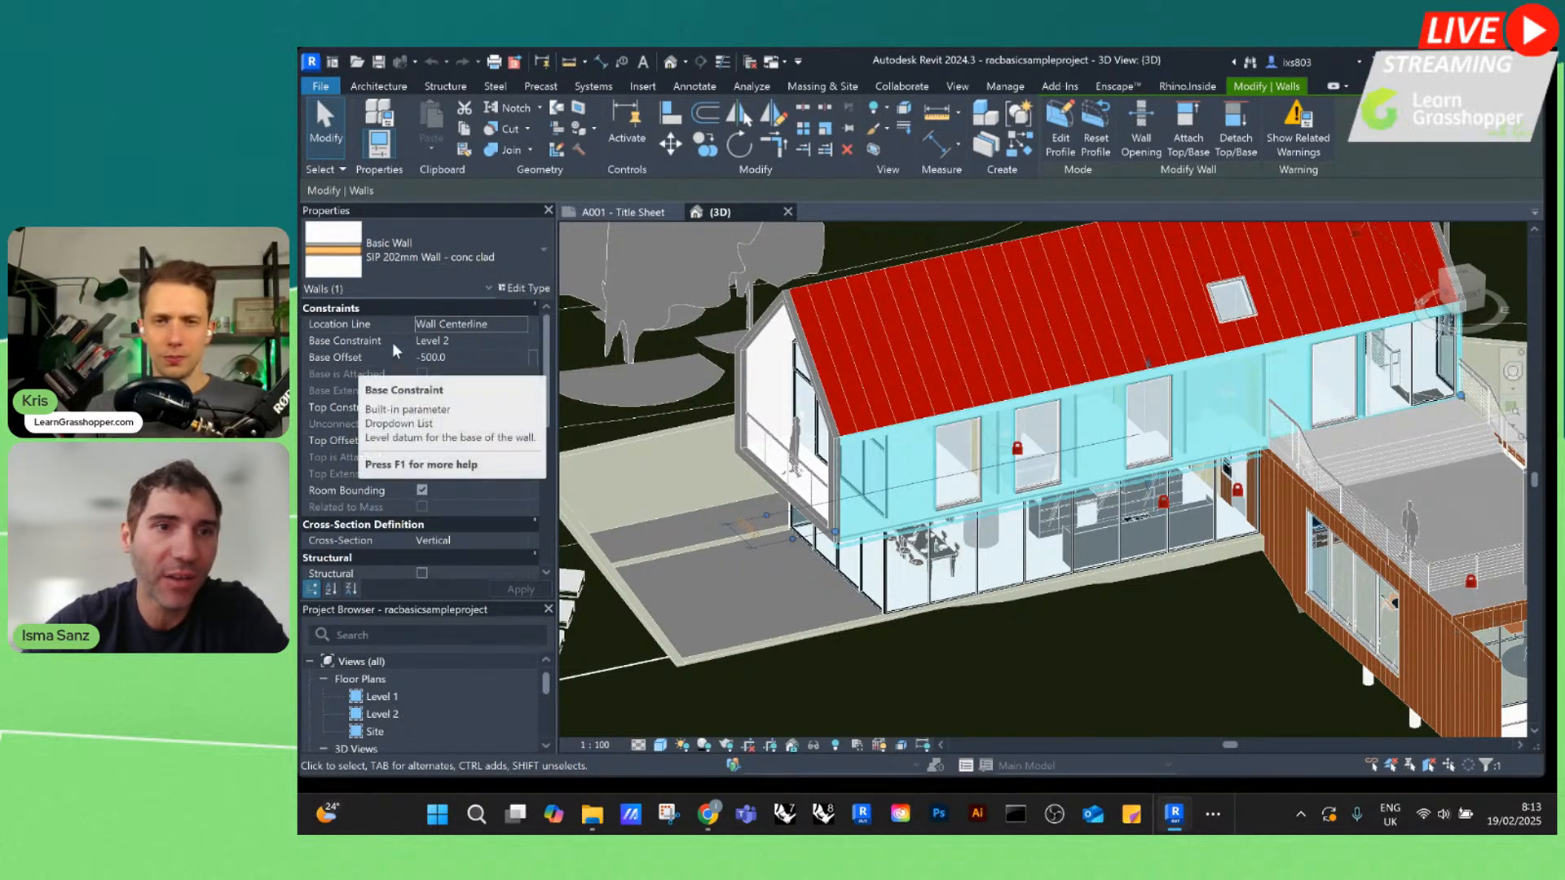
scroll(440, 416, down, 3)
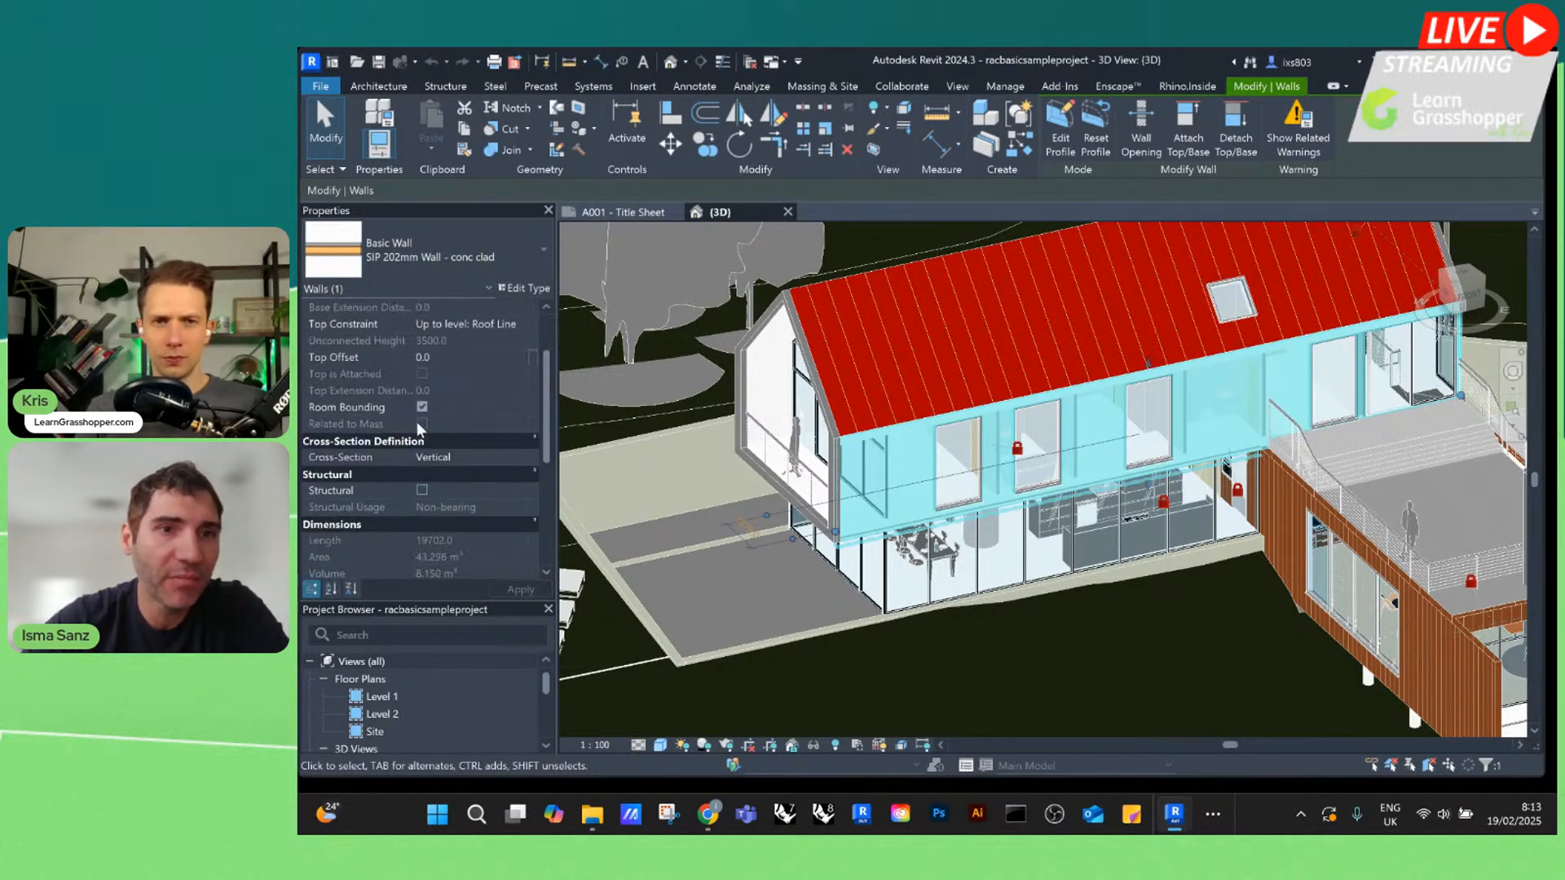
scroll(495, 399, down, 5)
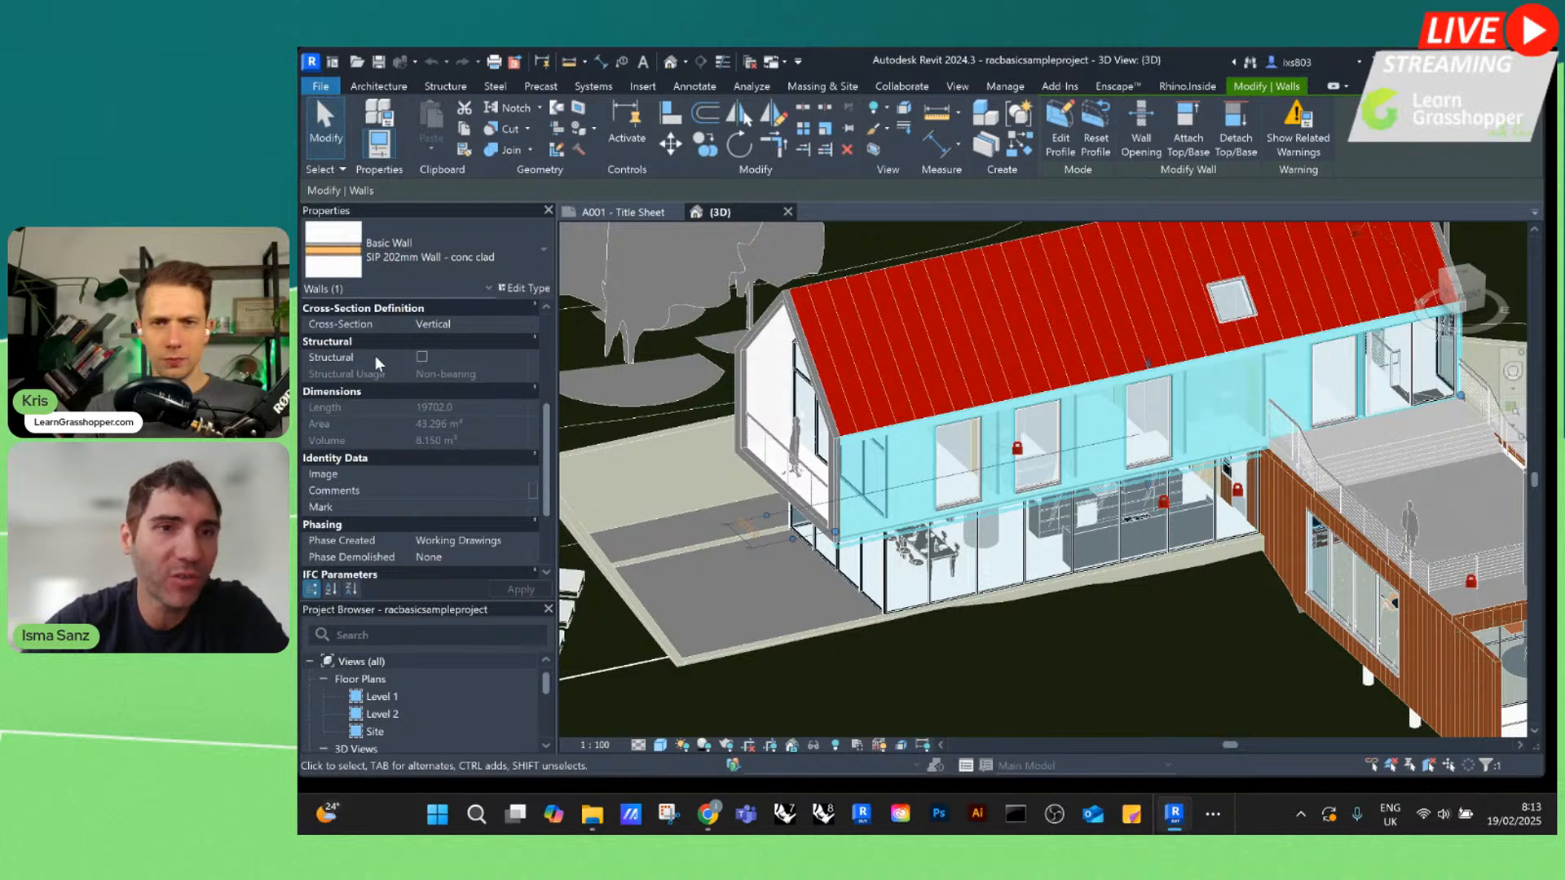
scroll(377, 365, down, 3)
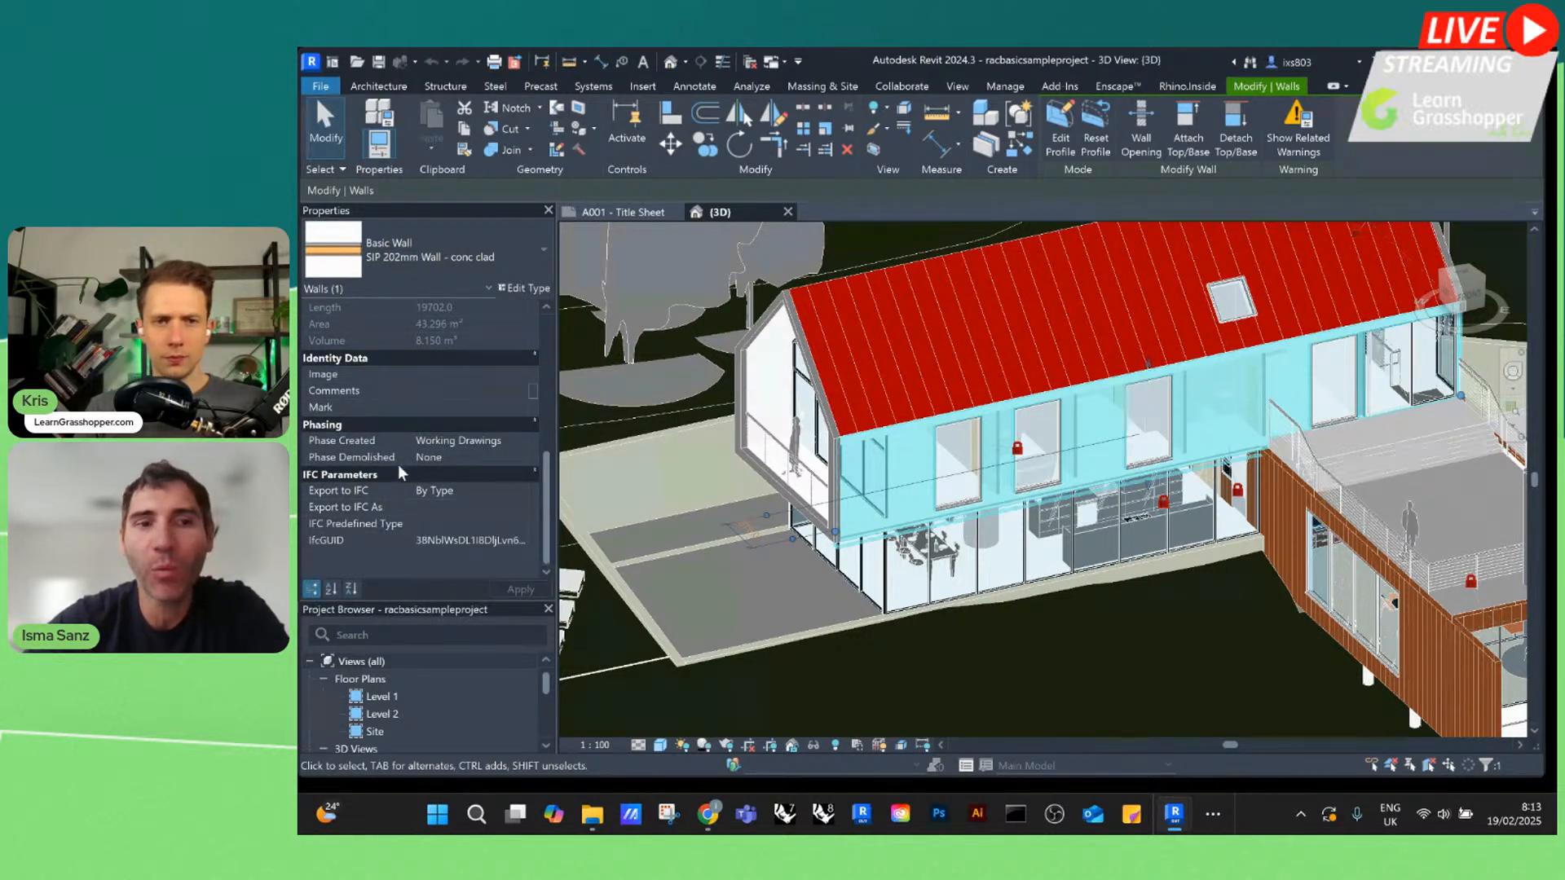
scroll(455, 455, up, 6)
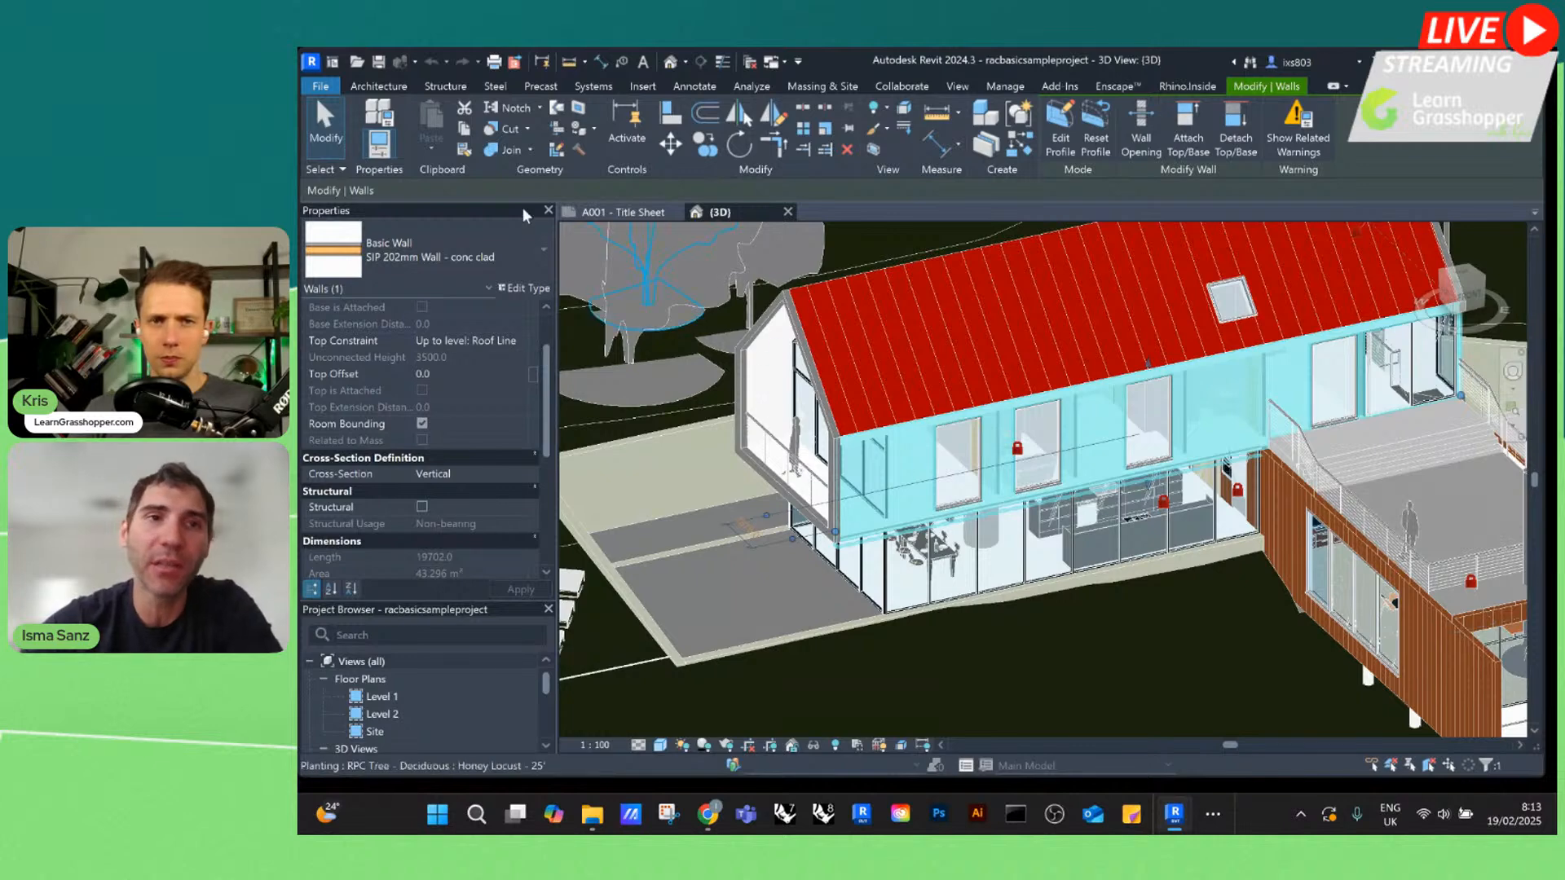
Switch to Rhino, clear Grasshopper out of the way and draw a long, thin wall-like box in the Perspective viewport
click(1199, 86)
click(447, 145)
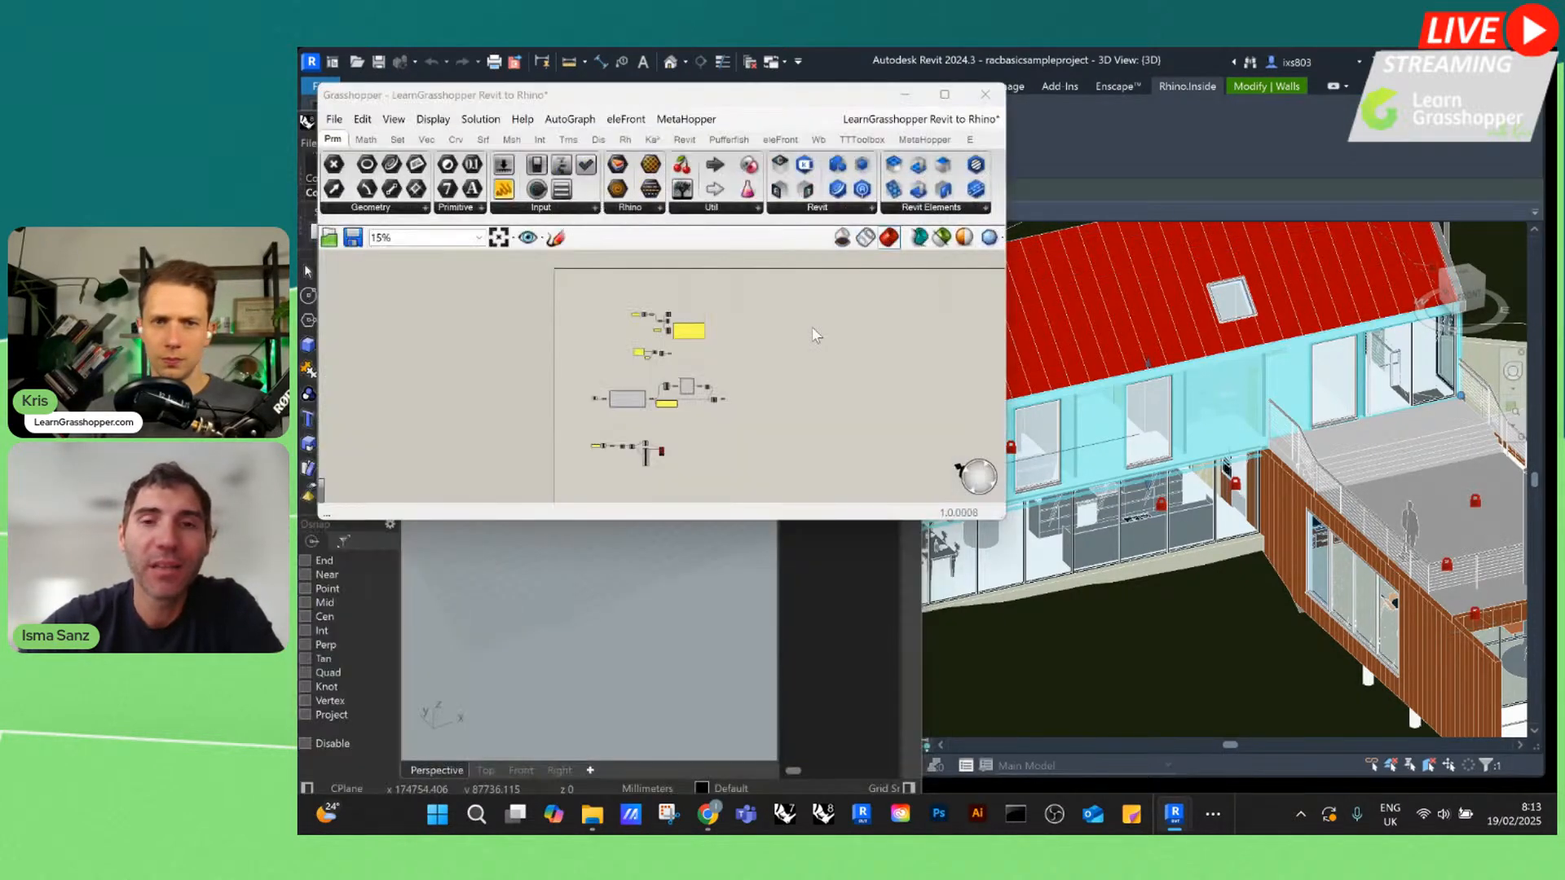
click(905, 94)
scroll(634, 453, up, 4)
click(310, 345)
scroll(536, 444, up, 6)
click(558, 429)
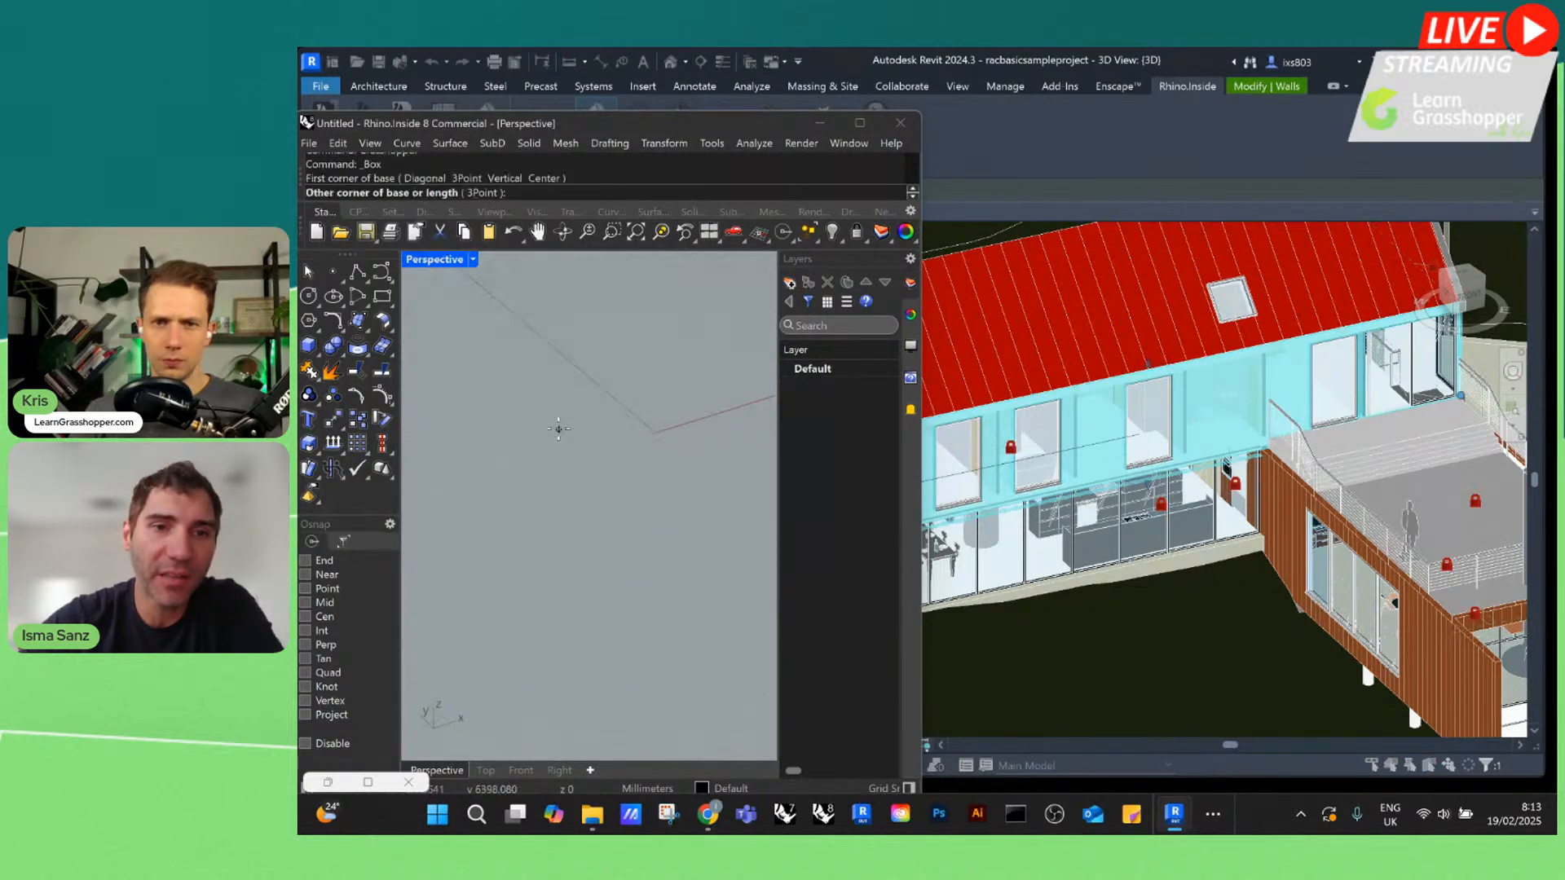
click(703, 583)
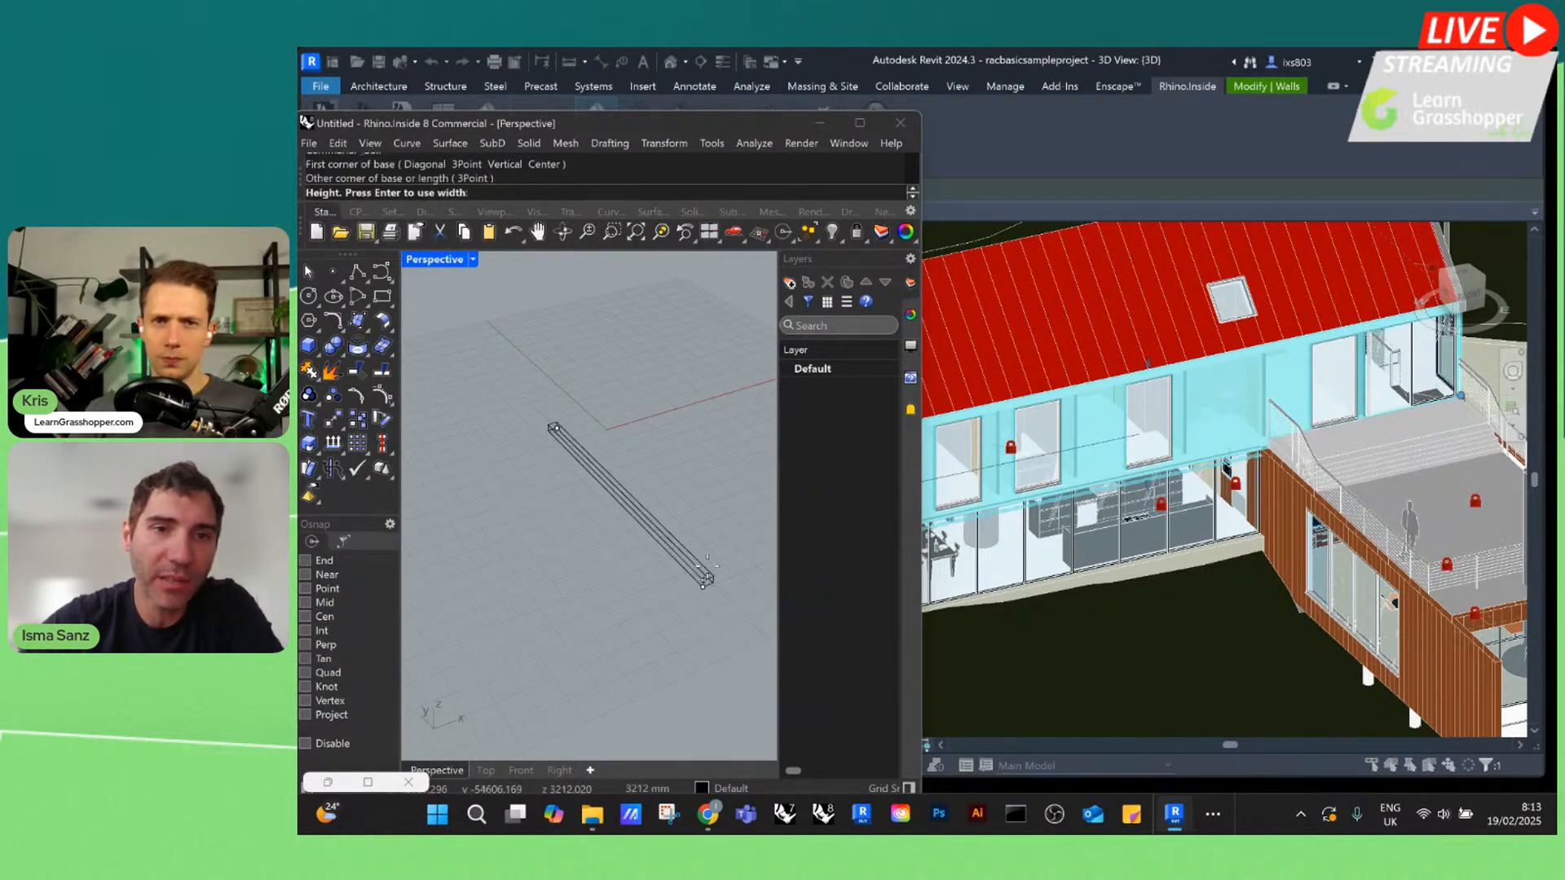
click(648, 392)
Set the Perspective viewport to Ghosted display mode and inspect the box
click(440, 261)
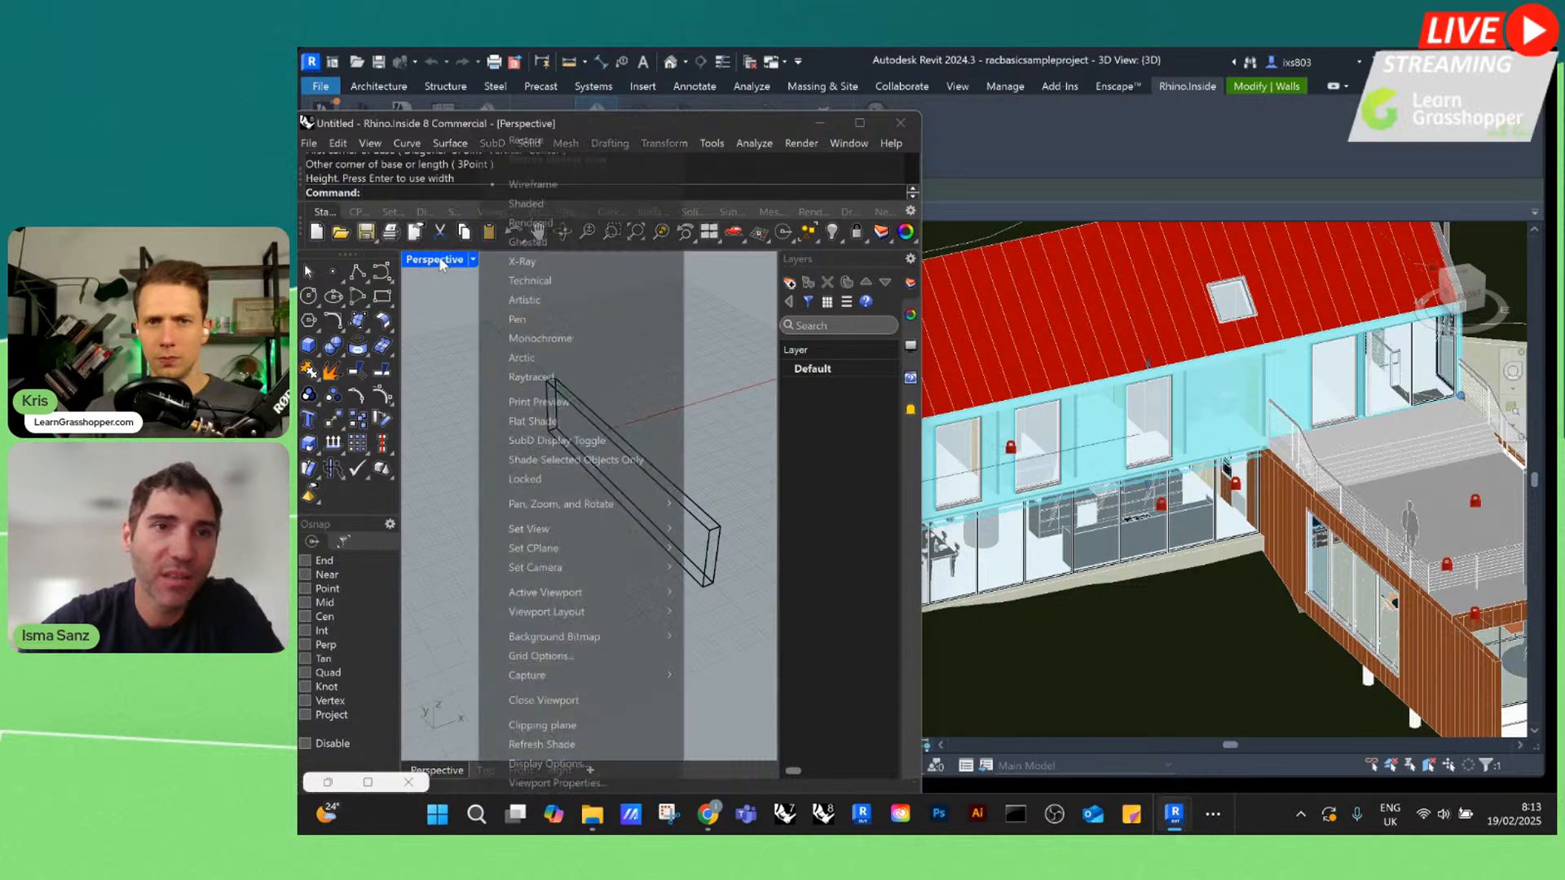
click(529, 242)
click(632, 441)
right_drag(620, 454, 587, 428)
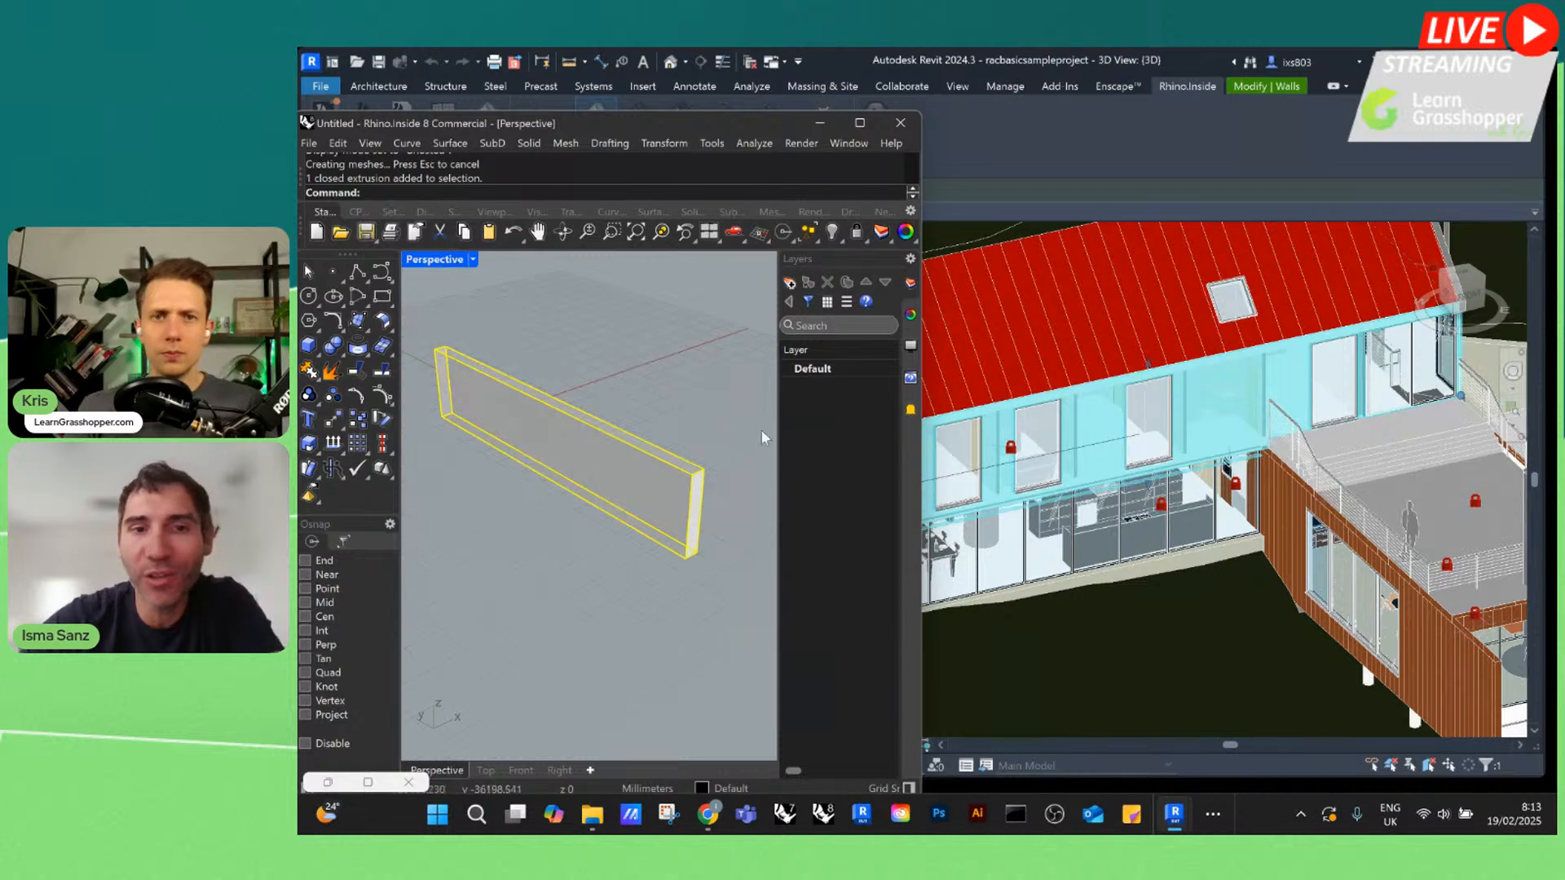
click(697, 437)
right_drag(698, 439, 703, 446)
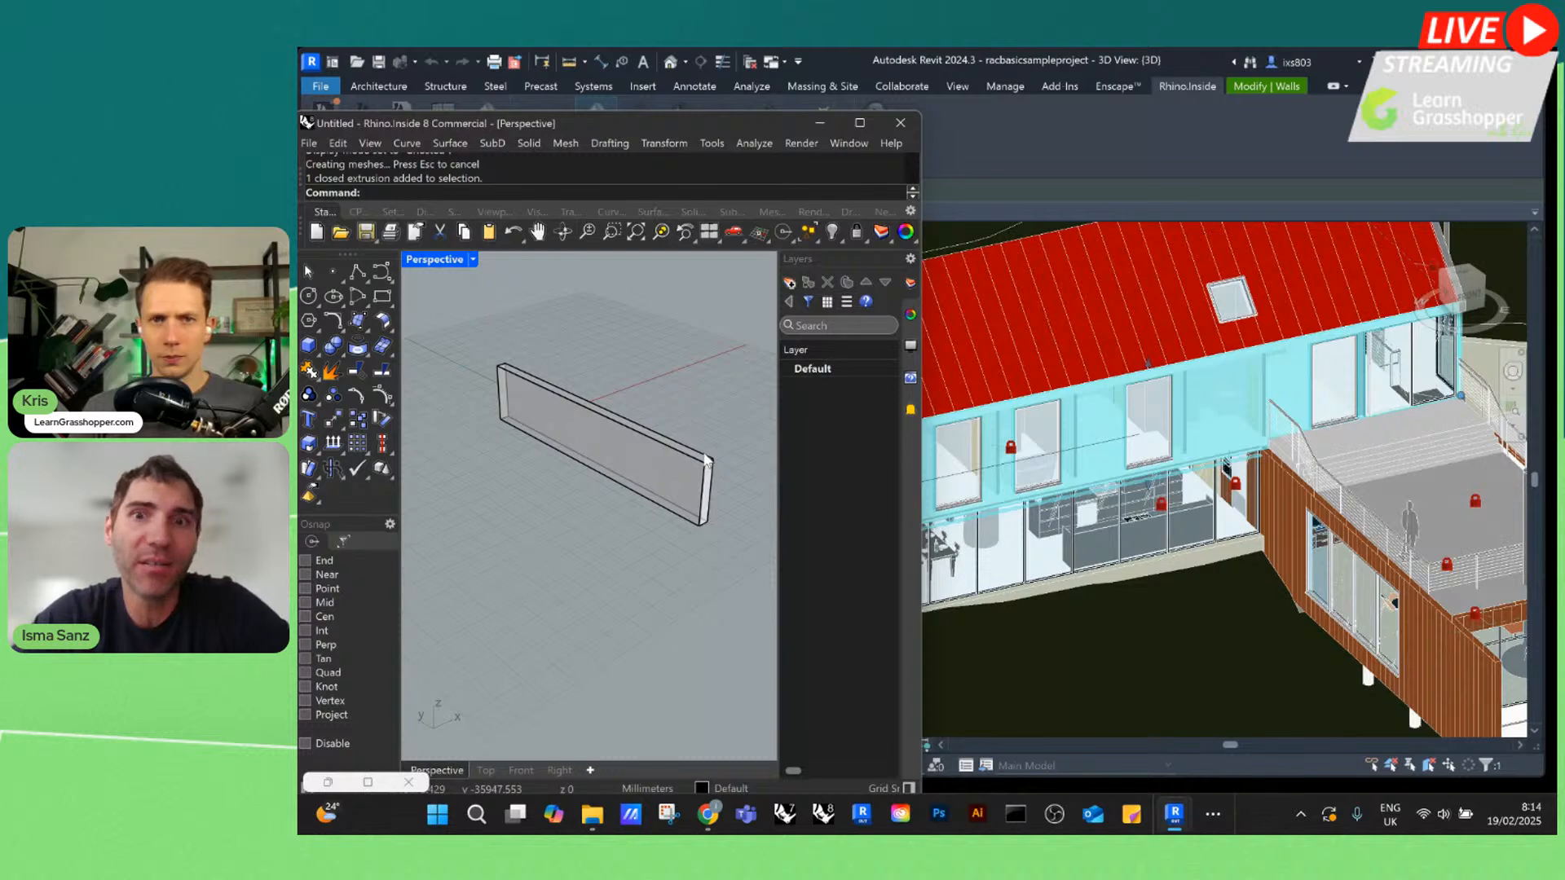
scroll(706, 447, down, 5)
scroll(706, 445, up, 4)
click(608, 475)
scroll(679, 461, down, 4)
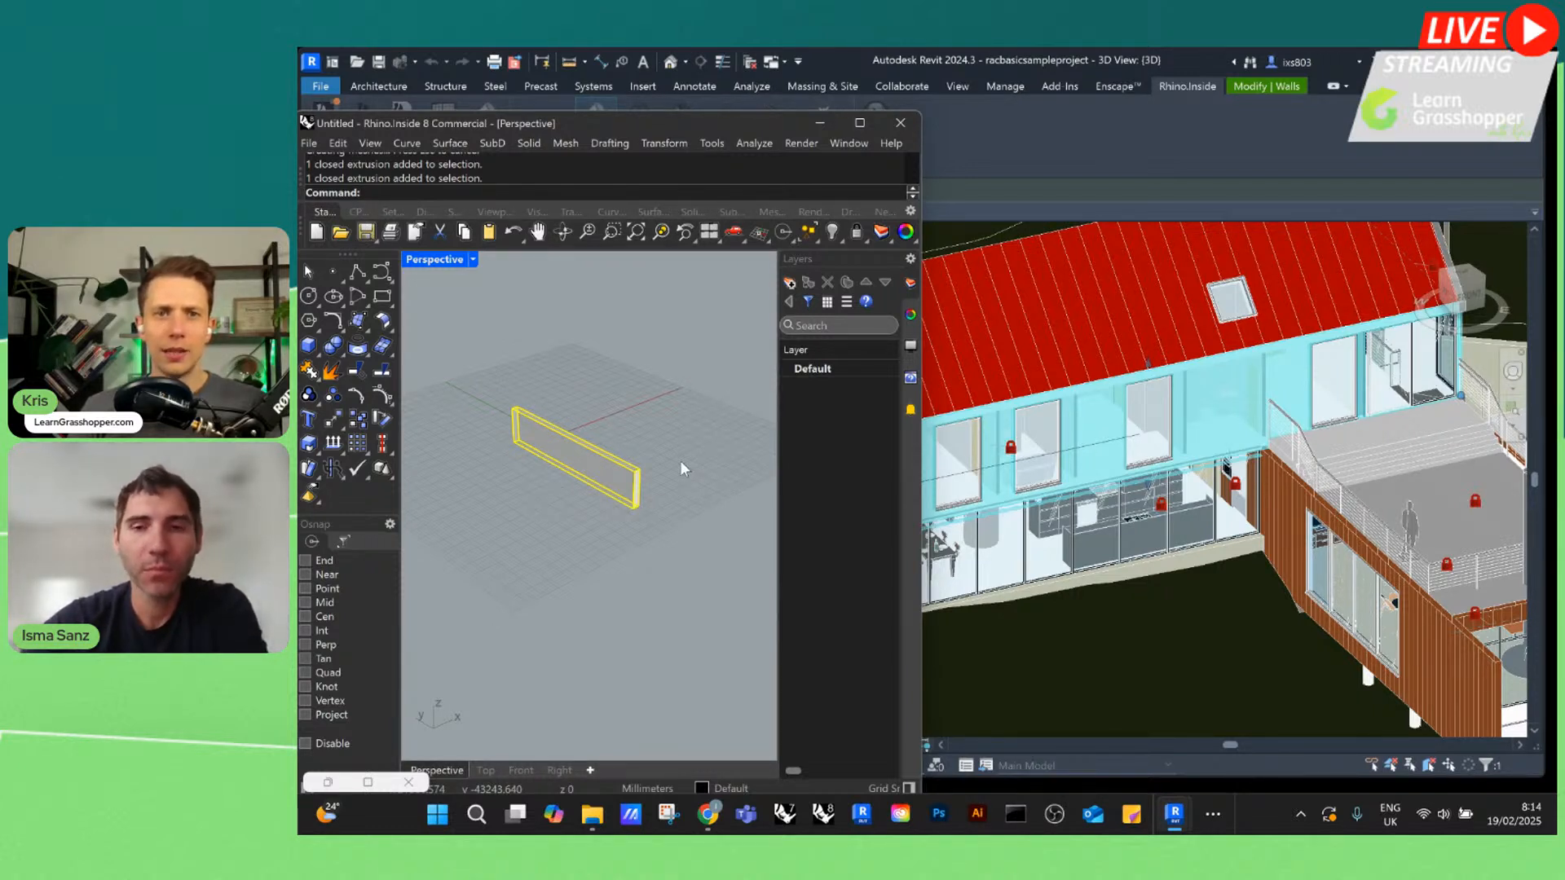
click(680, 460)
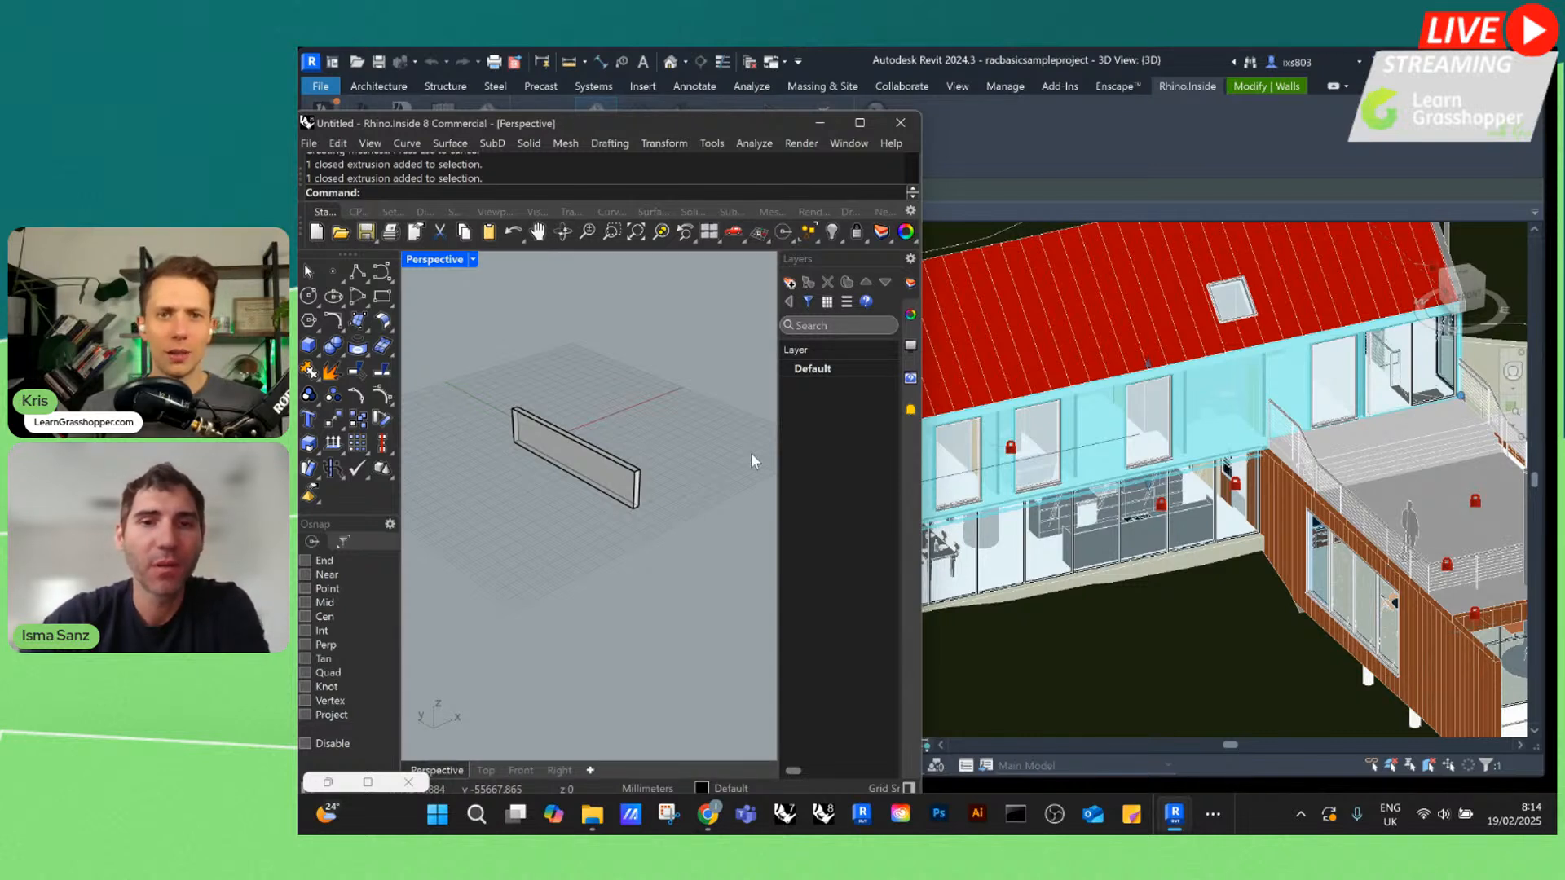
Select the box and show its object properties in a widened Rhino window
scroll(590, 447, up, 1)
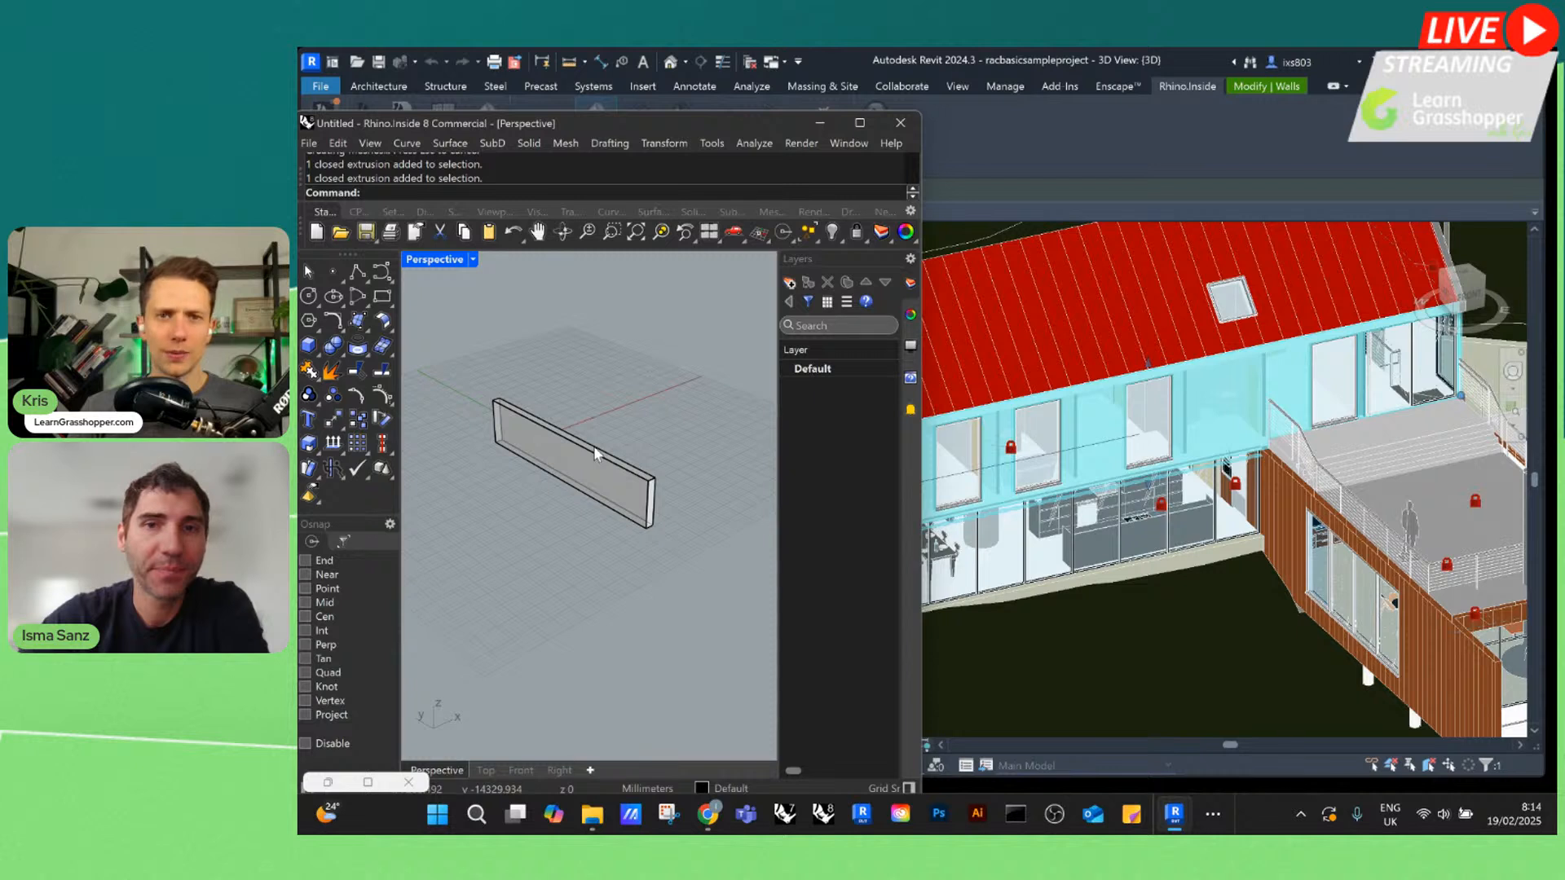
click(594, 453)
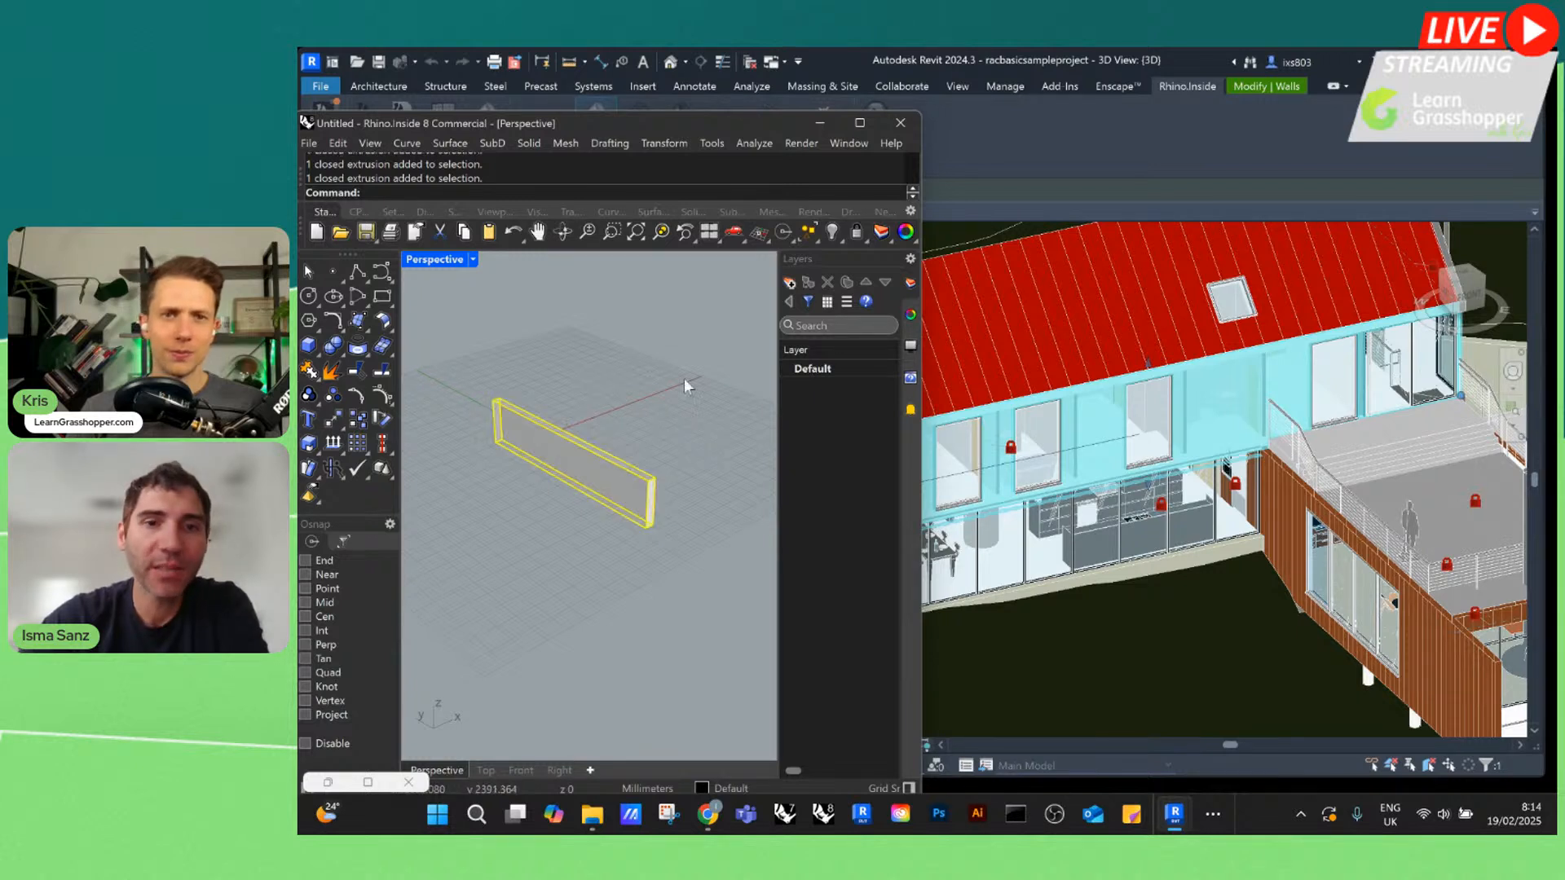
click(911, 317)
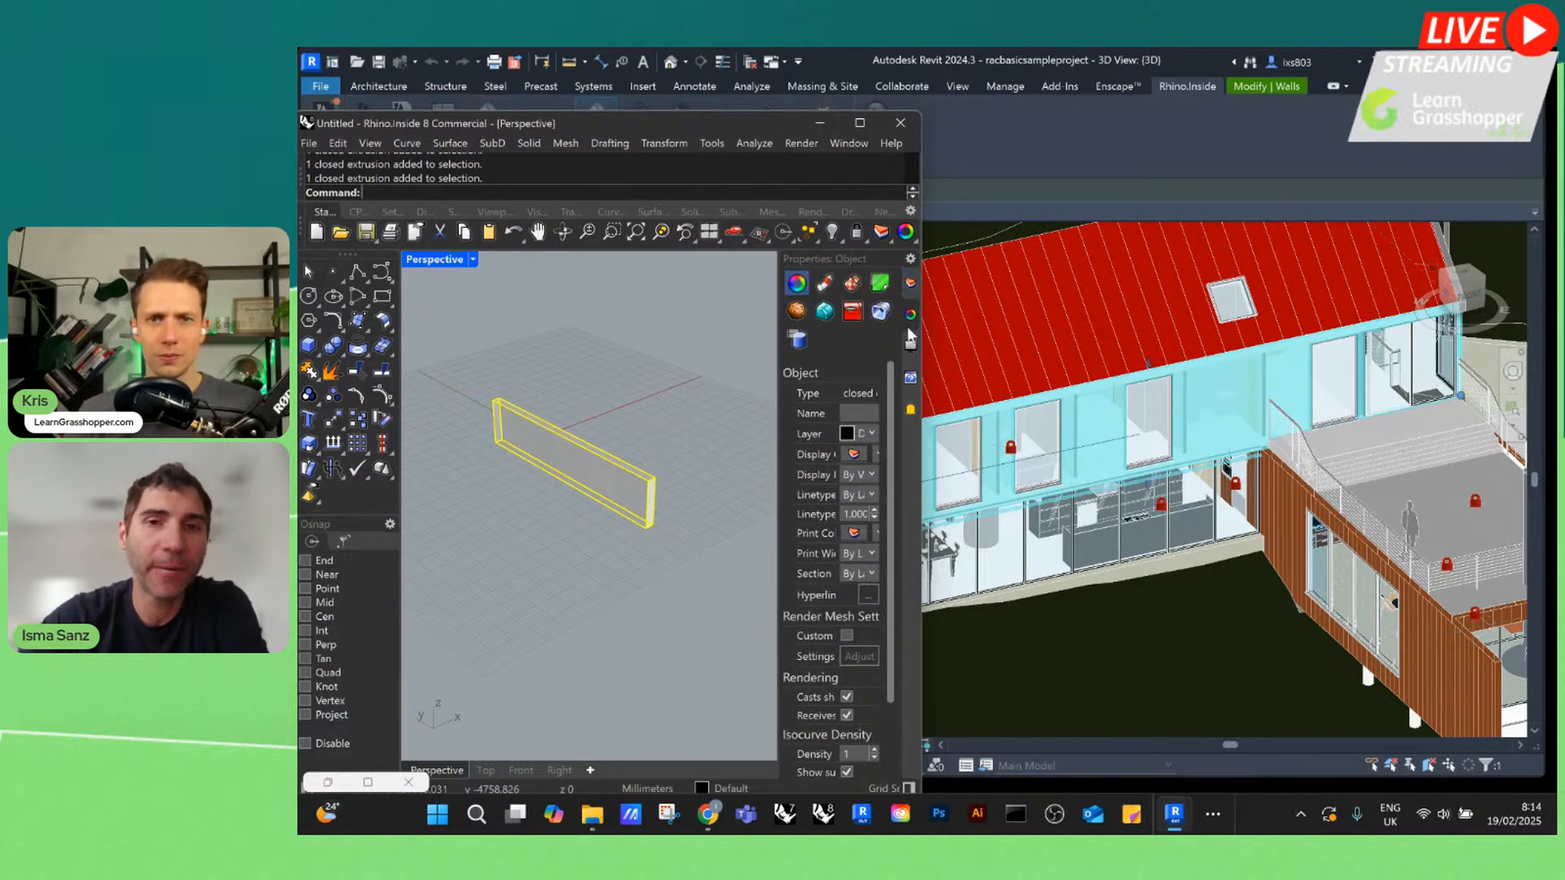
drag(923, 332, 1206, 332)
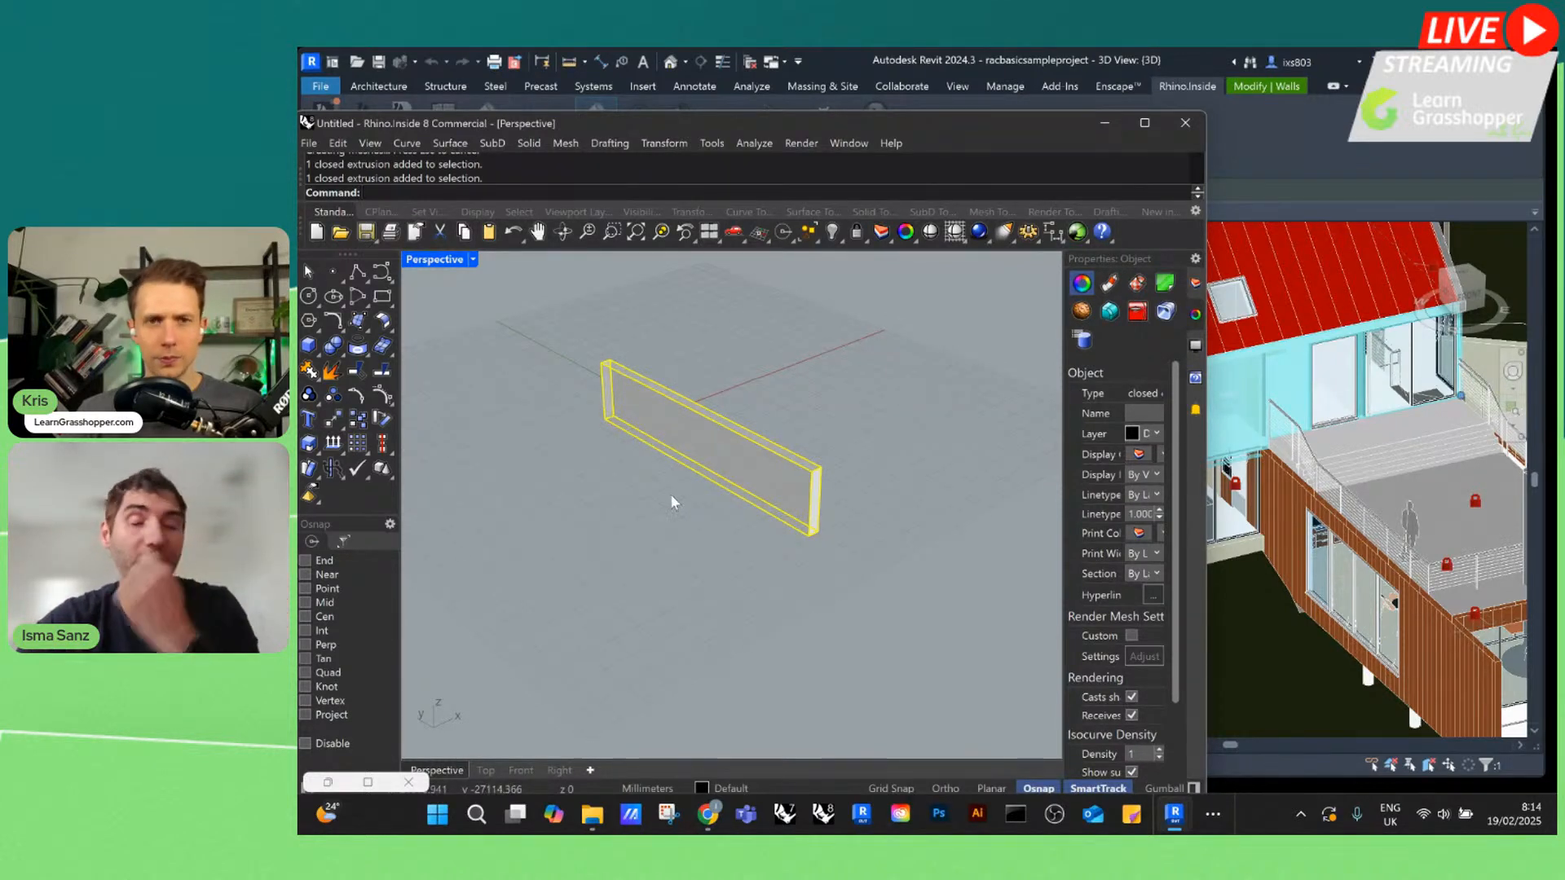
scroll(724, 579, down, 2)
click(888, 473)
scroll(758, 473, up, 4)
click(774, 465)
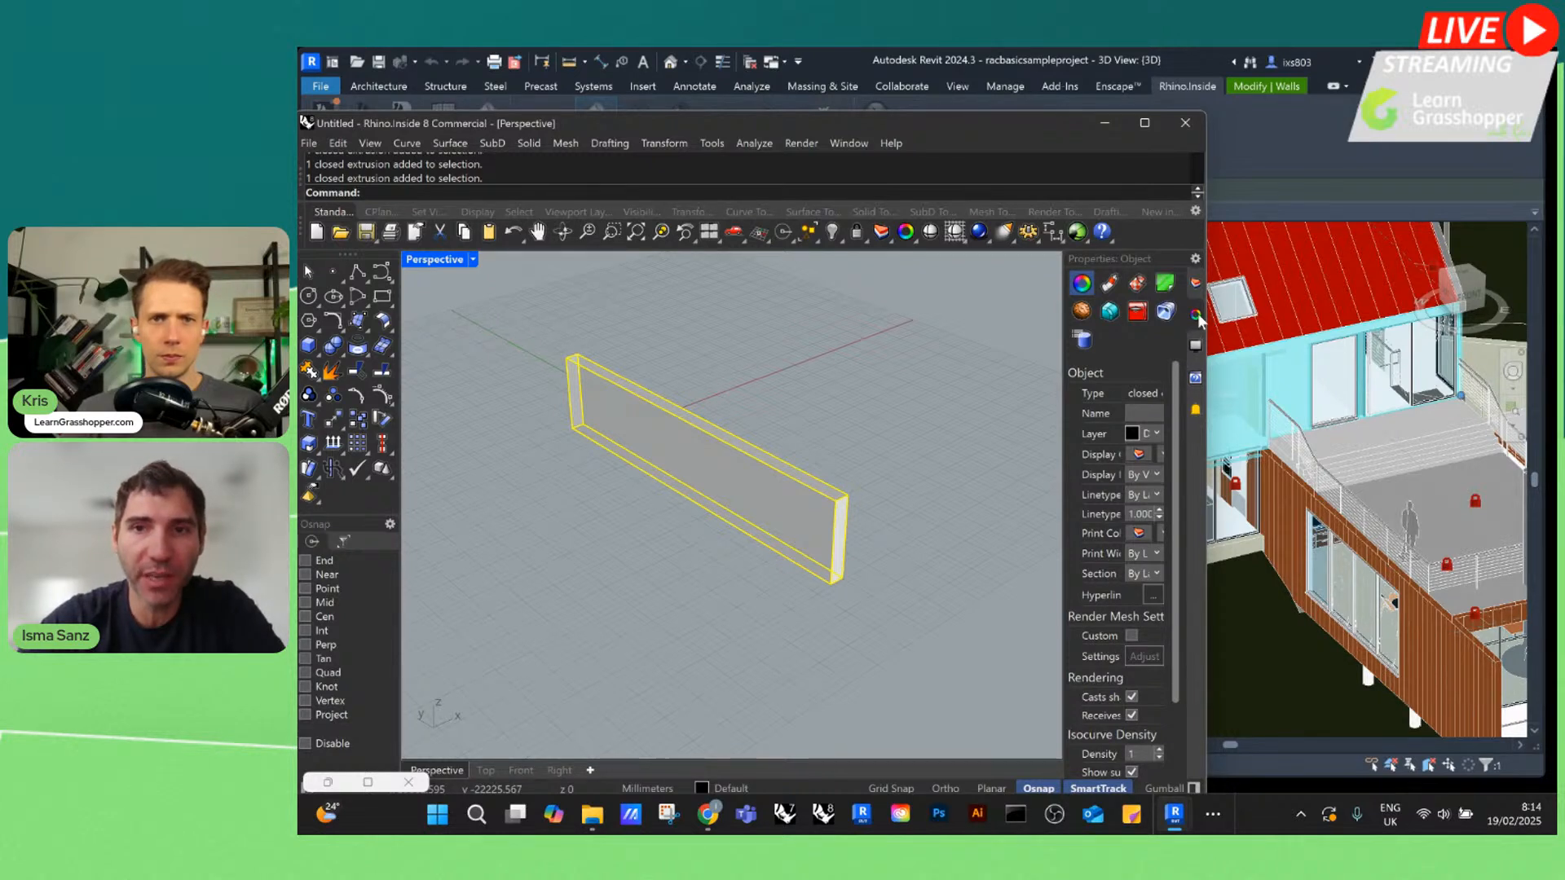
Add an attribute user text entry to the selected box with the key "material" and the value "concrete"
click(1084, 340)
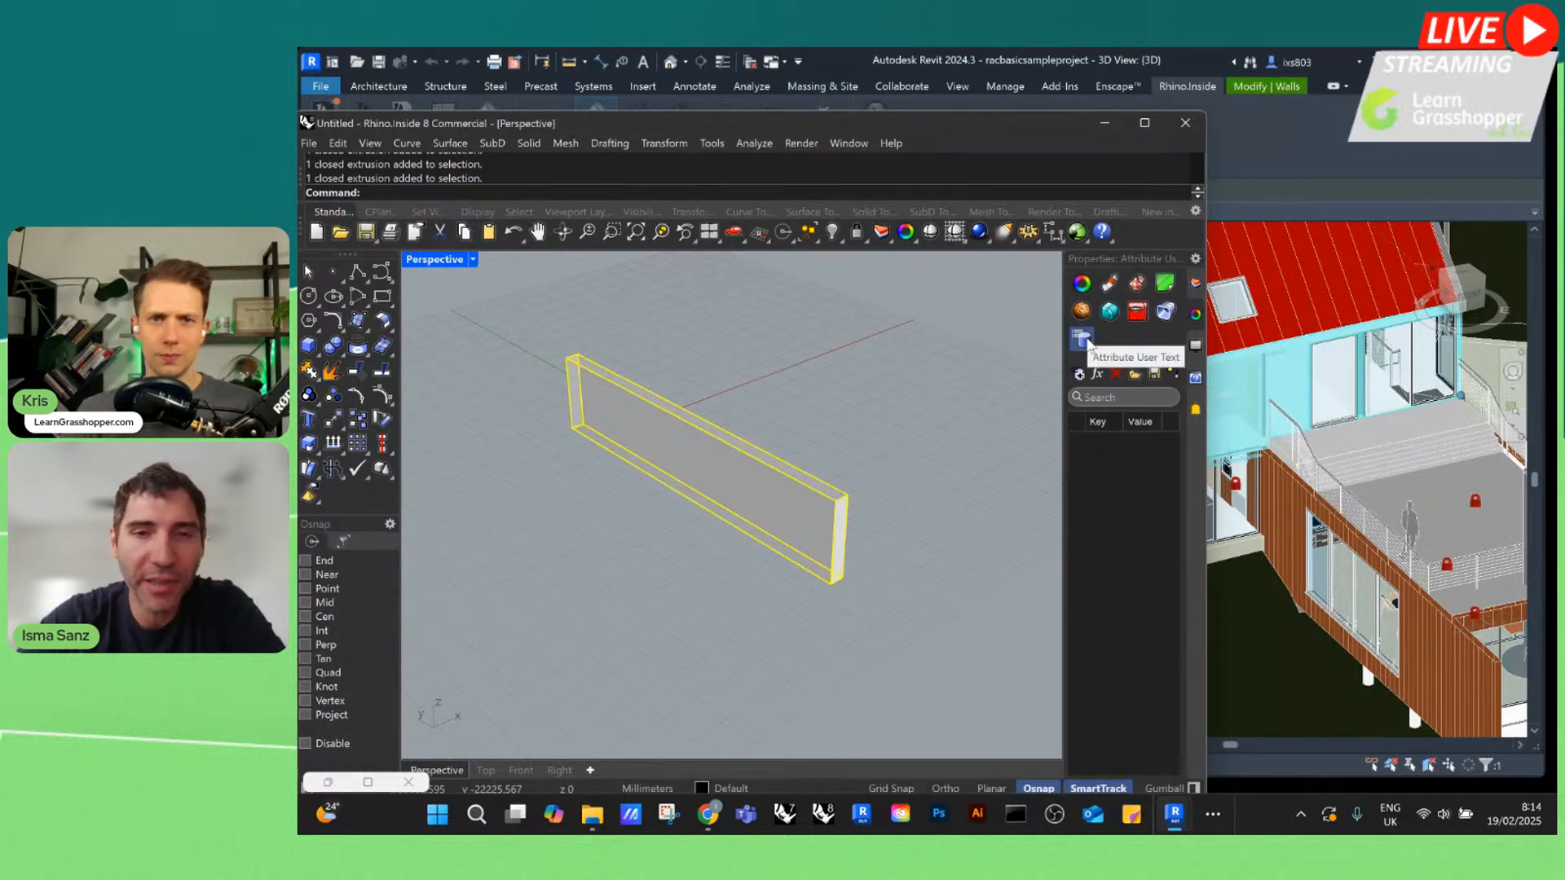
click(1109, 397)
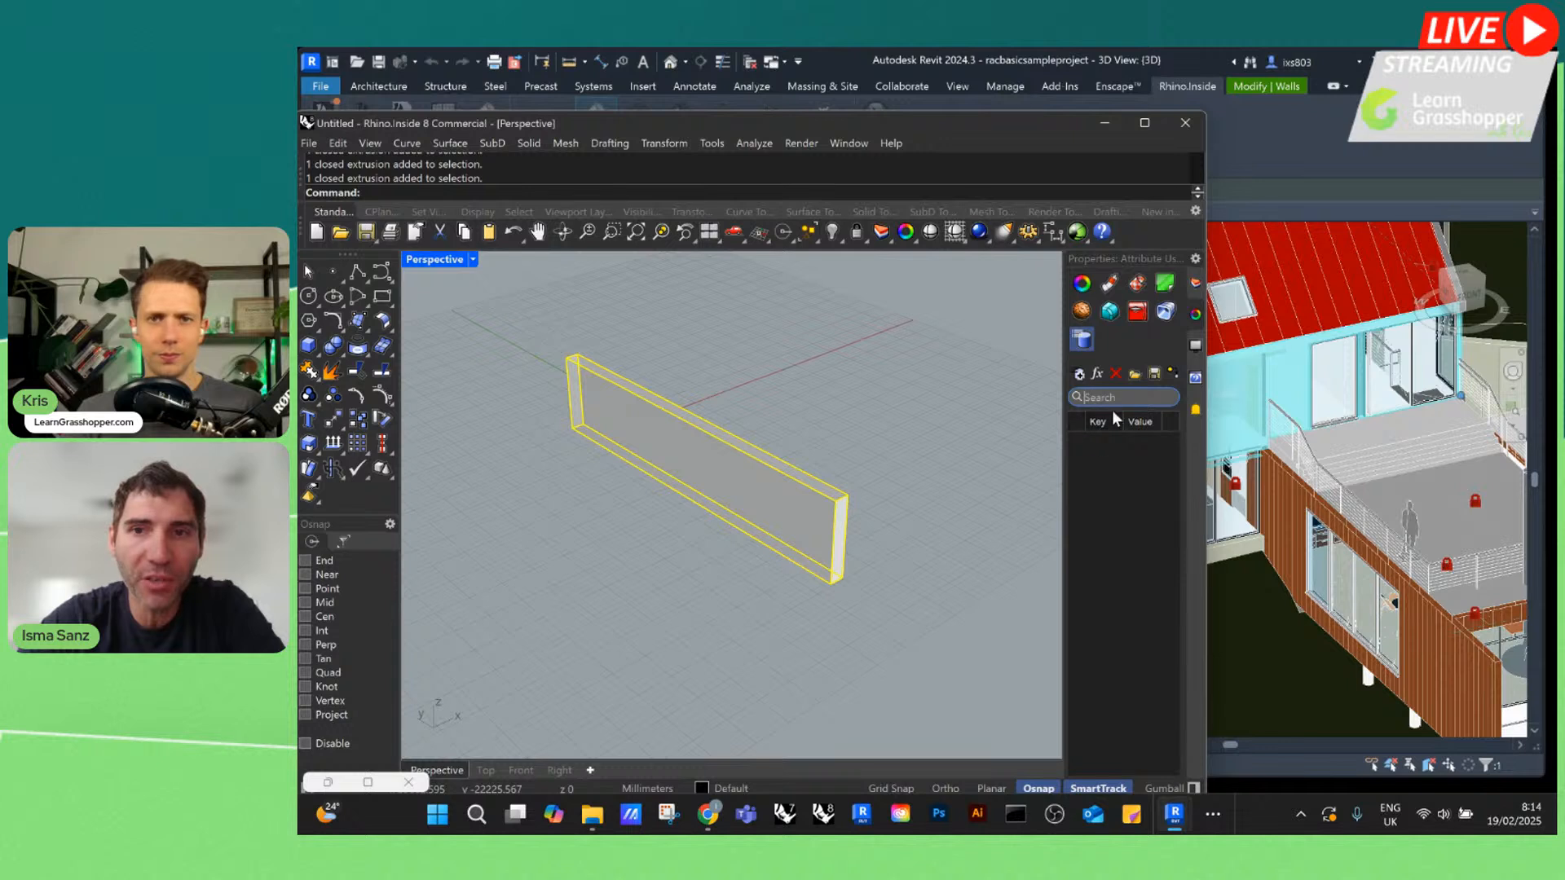
click(1079, 377)
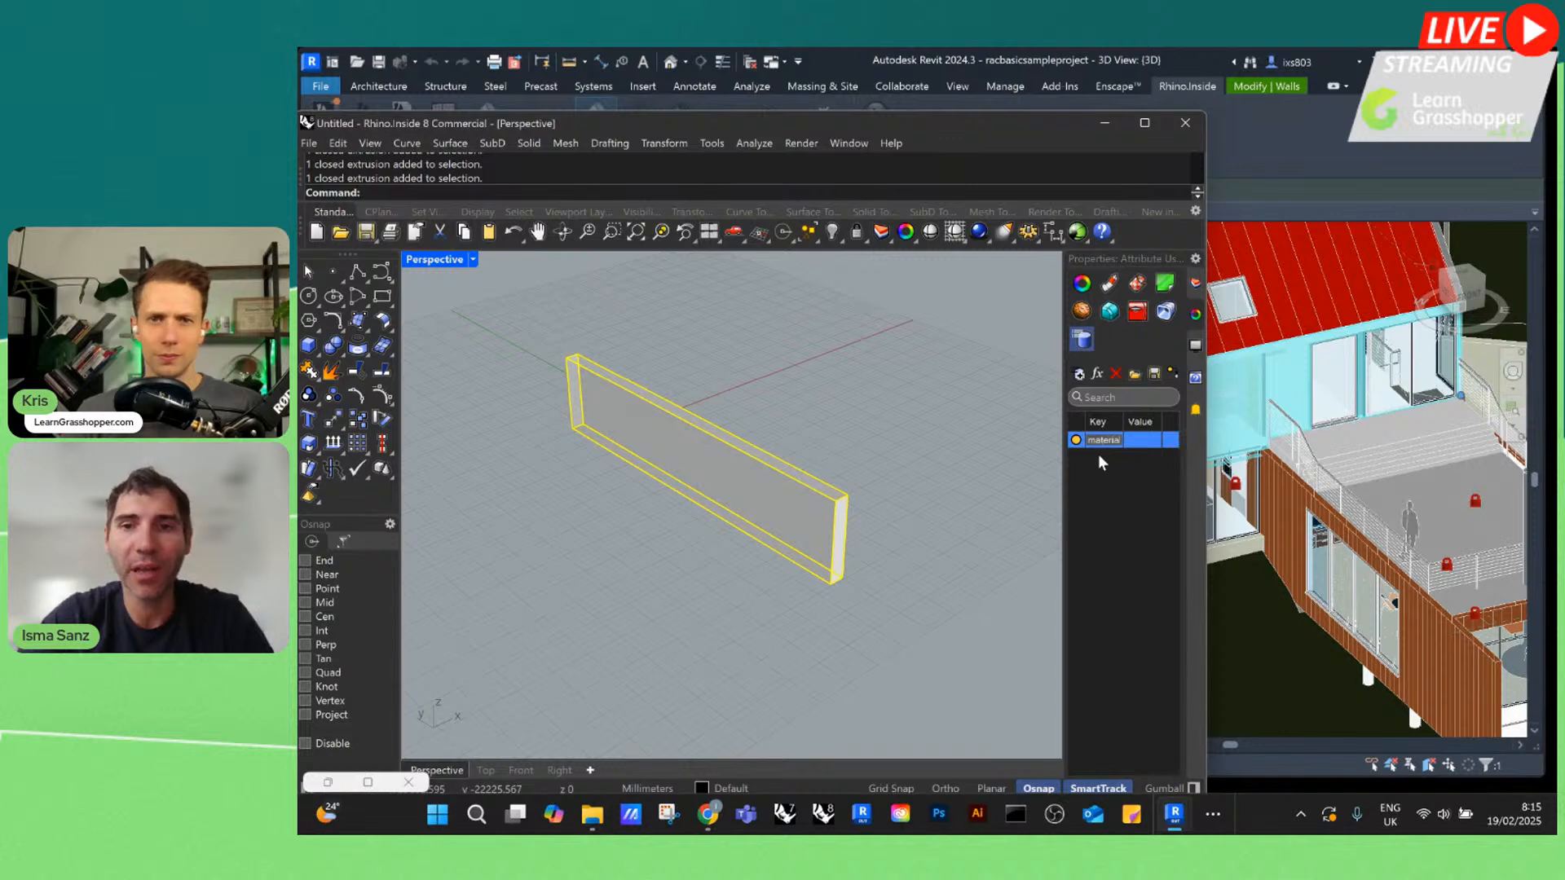
click(1146, 440)
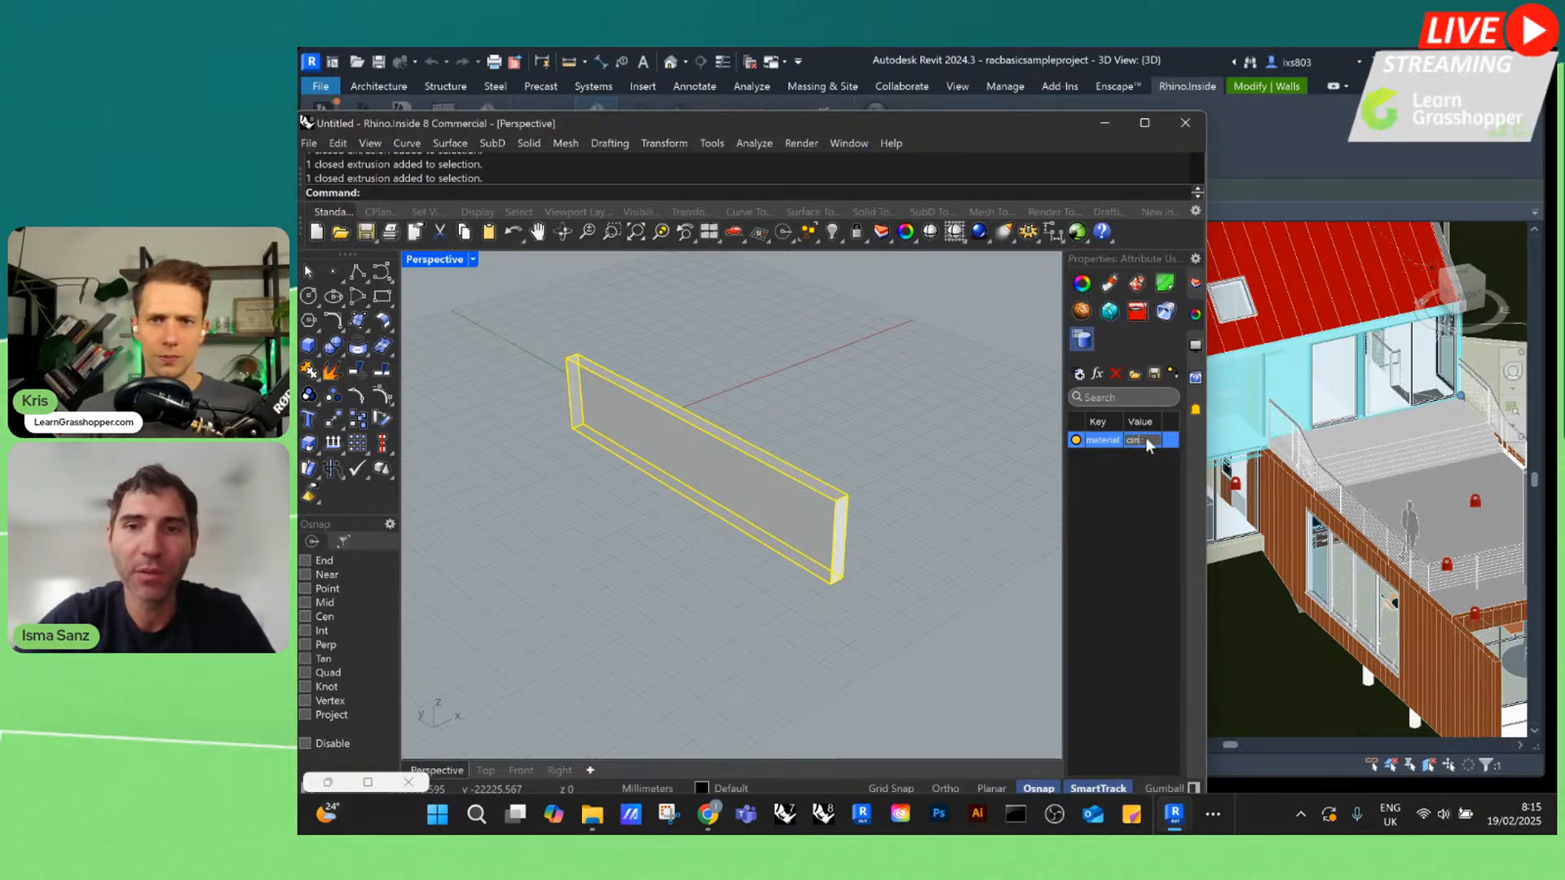
text(concrete)
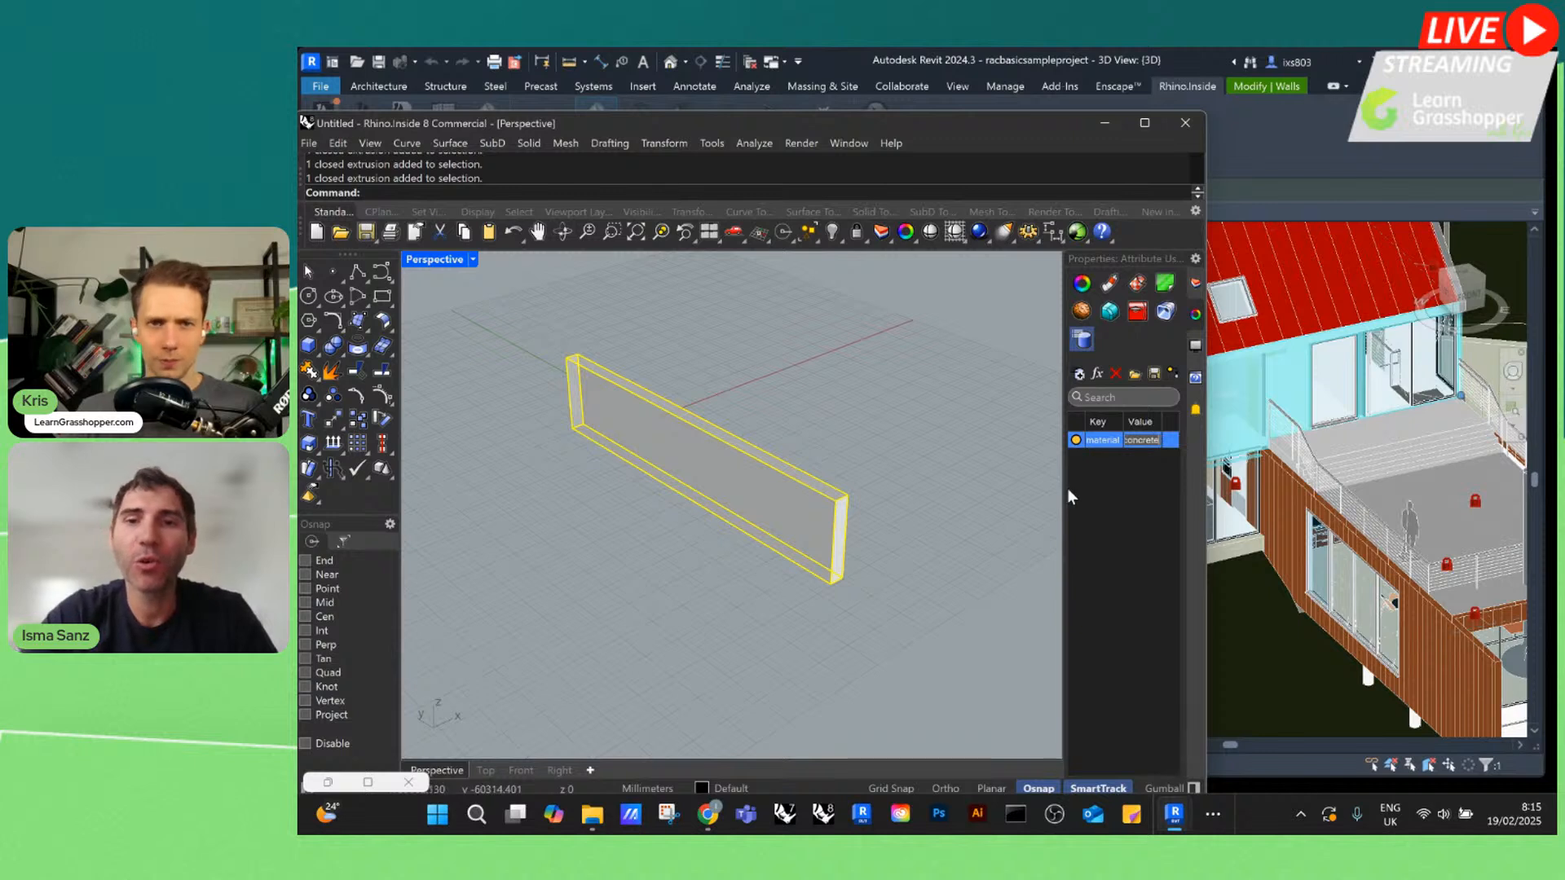
click(1084, 487)
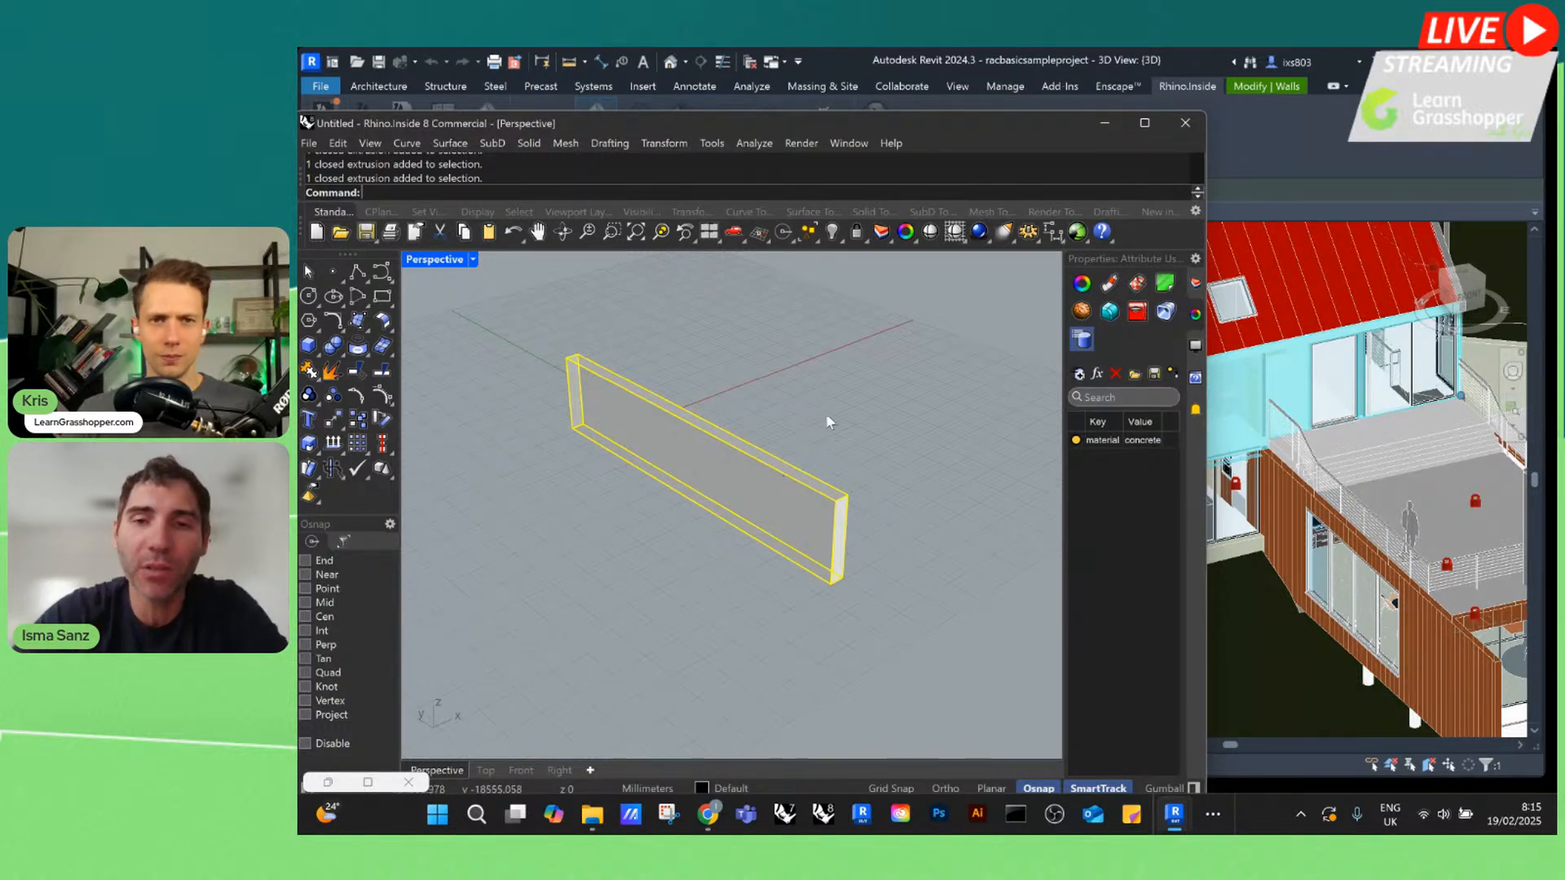
Delete the box from the Rhino model and narrow the Rhino window again
click(786, 391)
scroll(790, 416, down, 1)
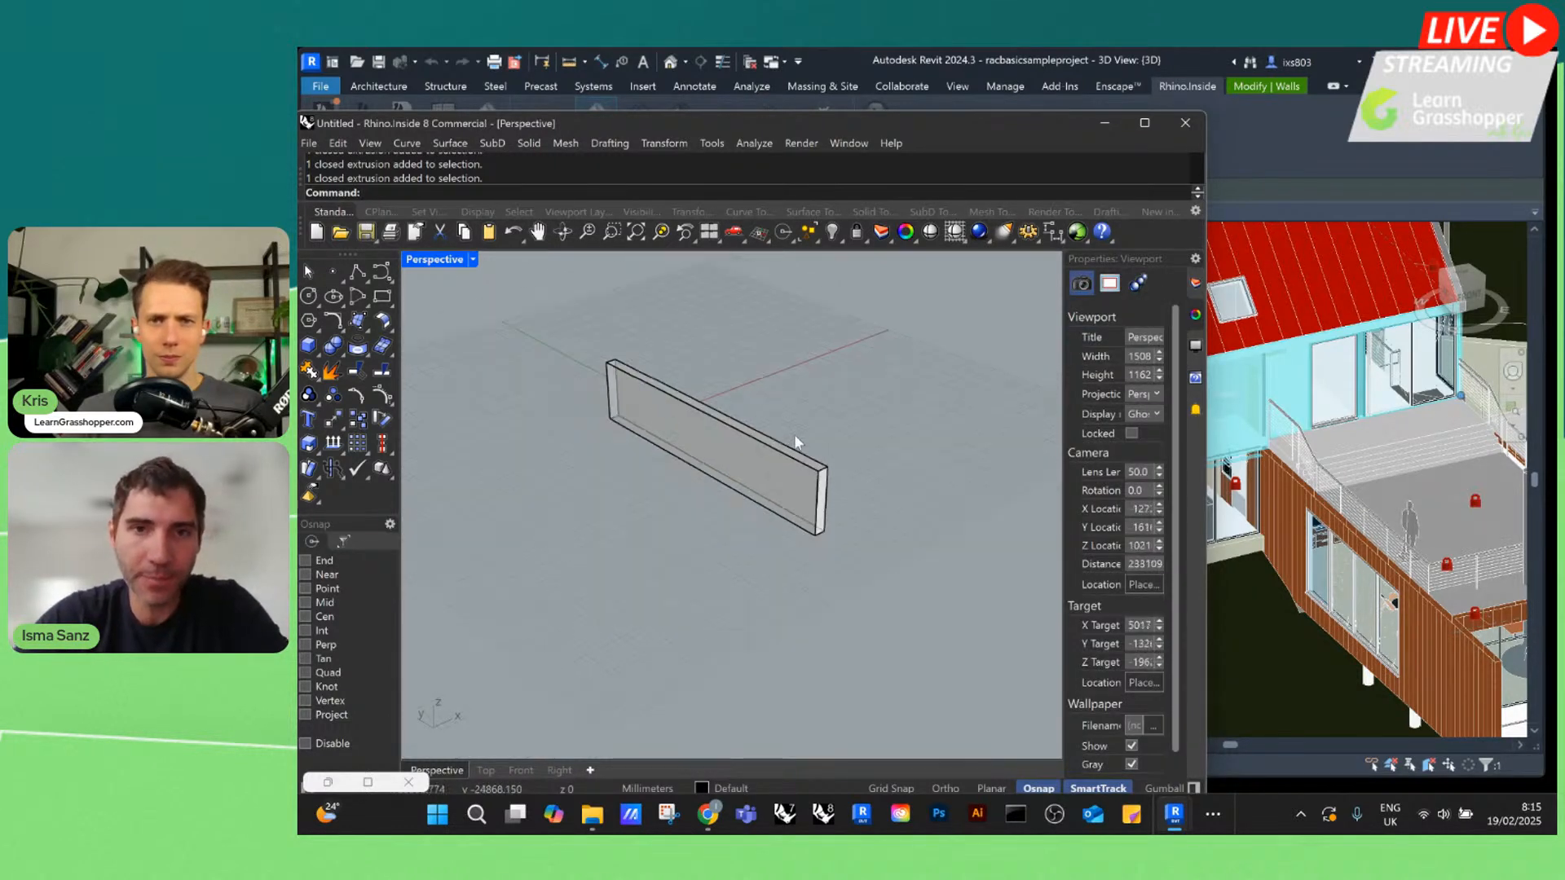
click(792, 451)
key(Delete)
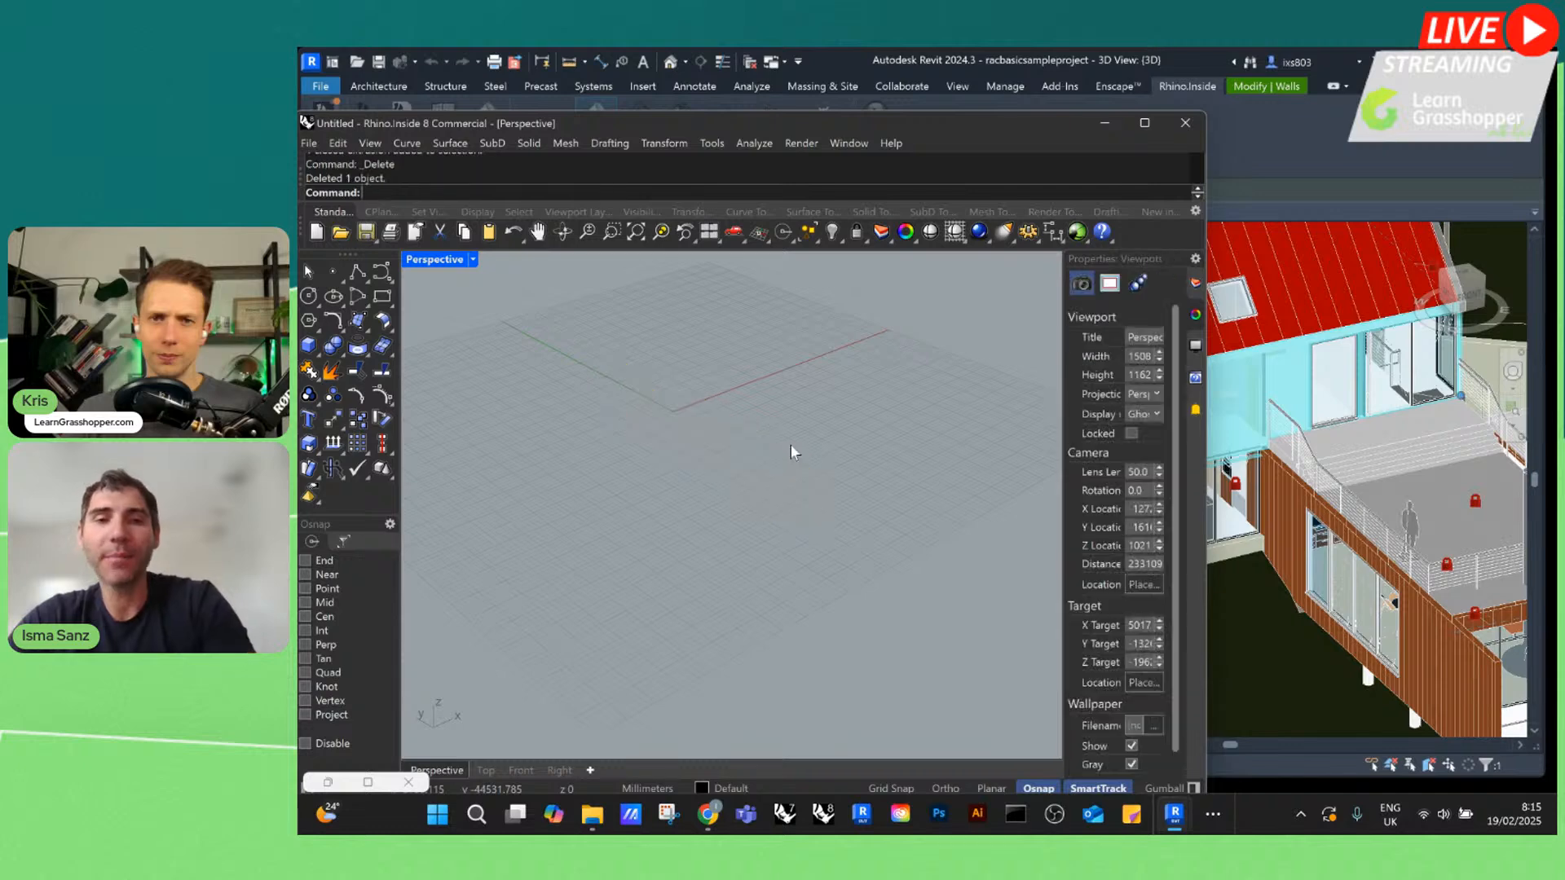
drag(1206, 249, 826, 235)
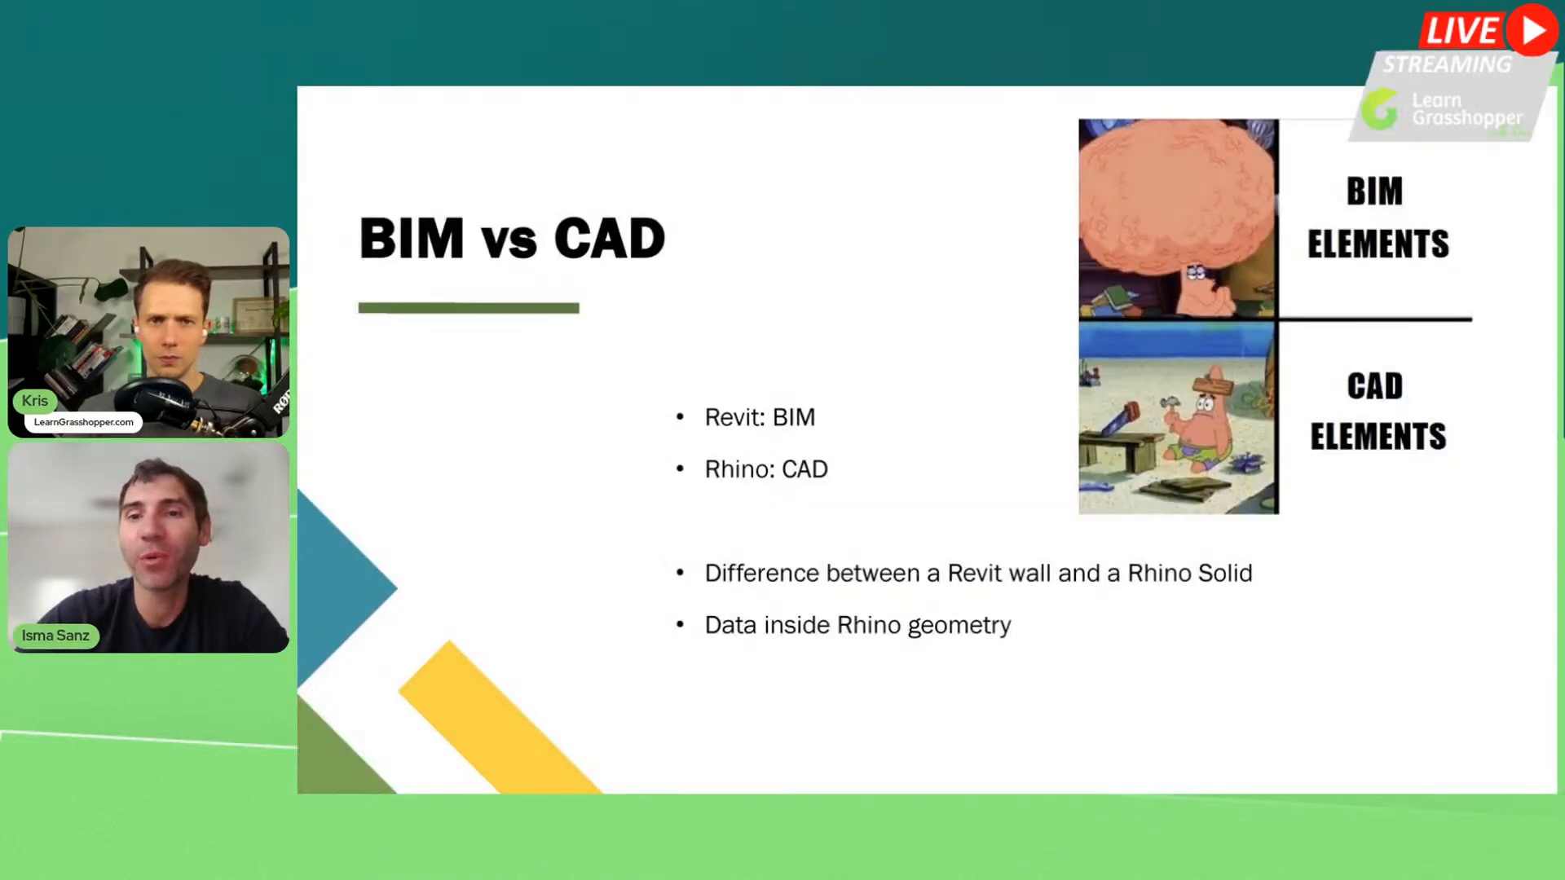
key(Right)
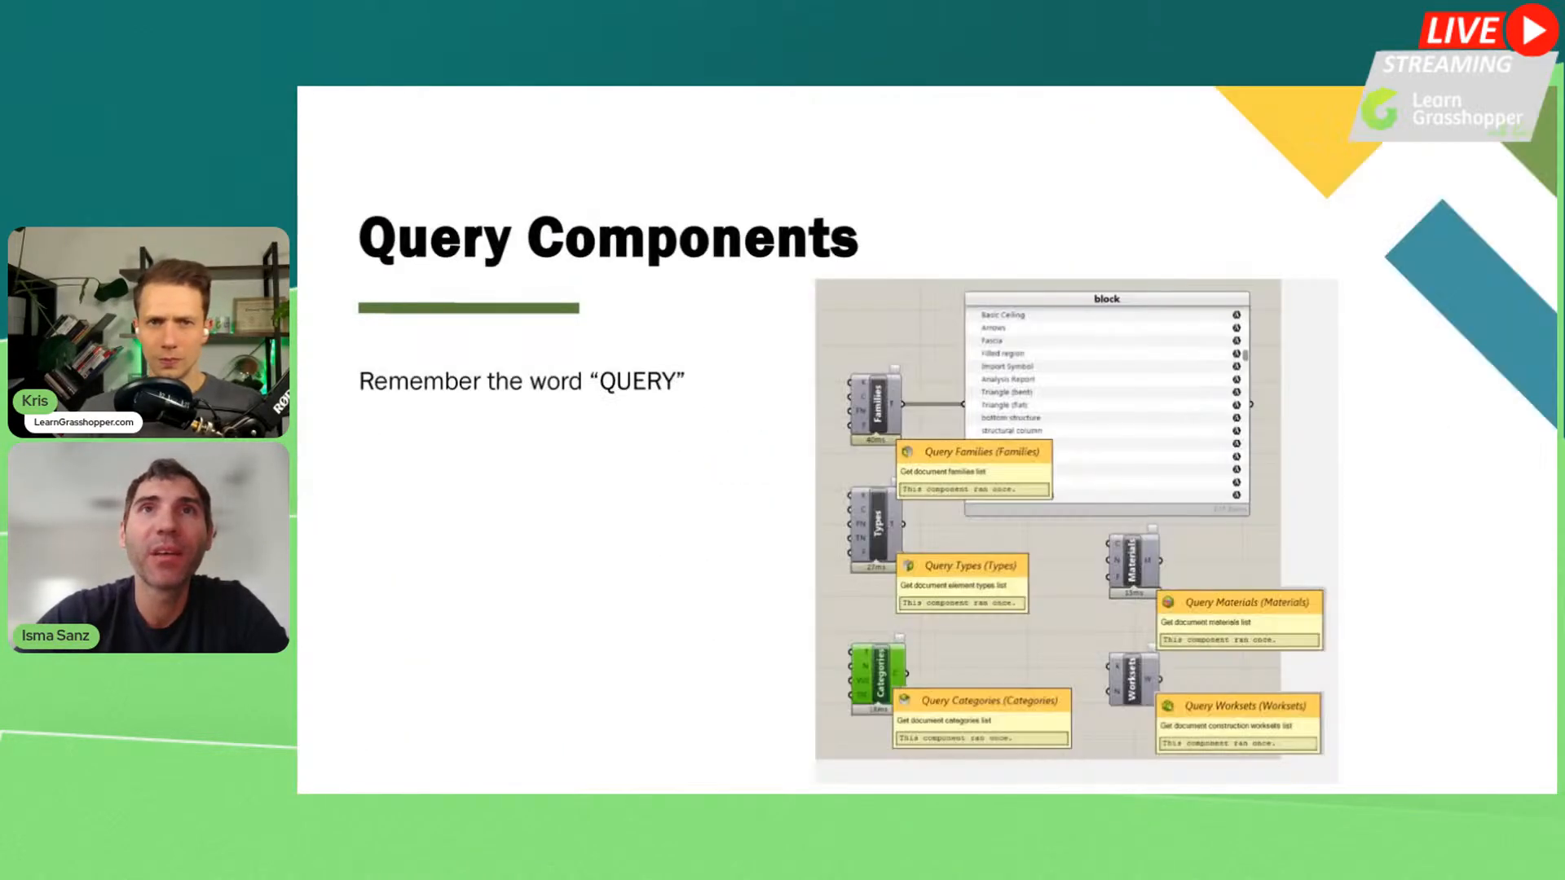
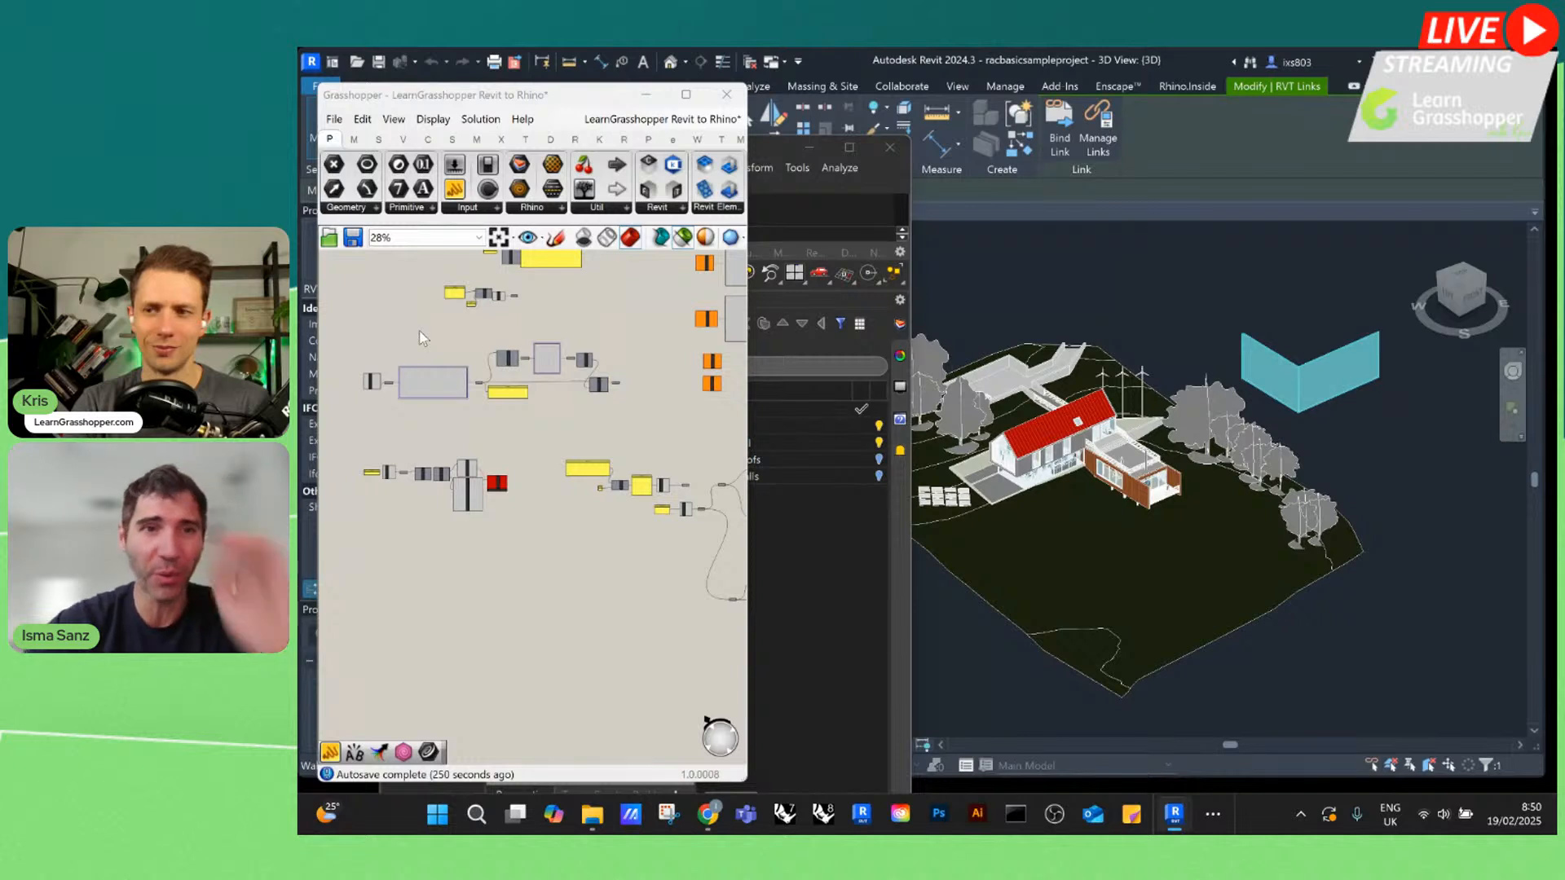
Locate and select the Query Revit Links component on the Grasshopper canvas and widen the Grasshopper window
scroll(414, 331, up, 4)
scroll(546, 407, down, 2)
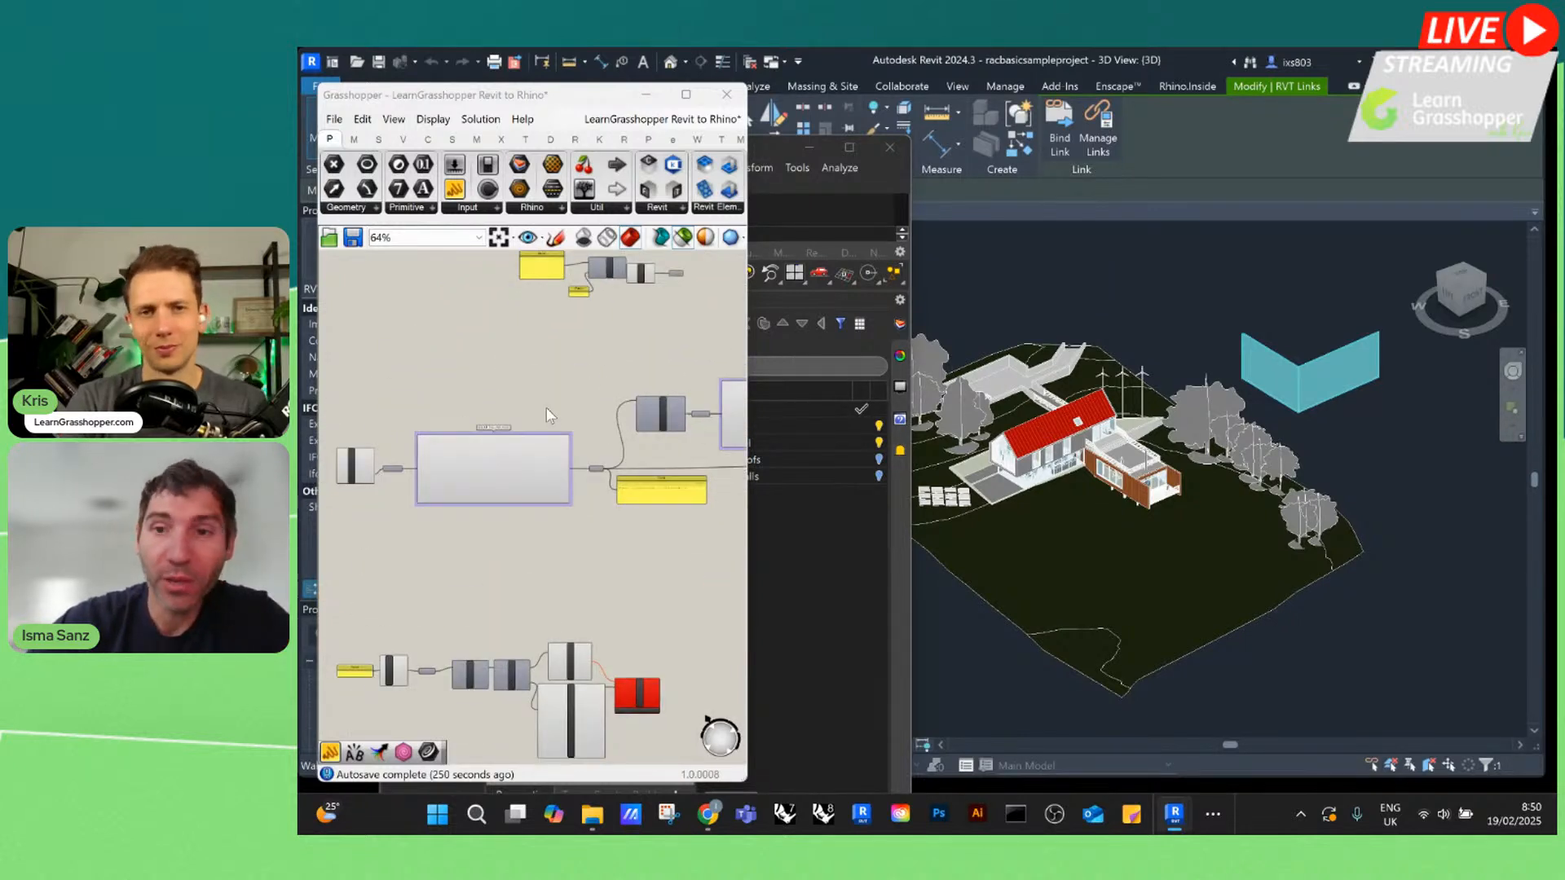
scroll(357, 465, up, 4)
mouse_move(400, 449)
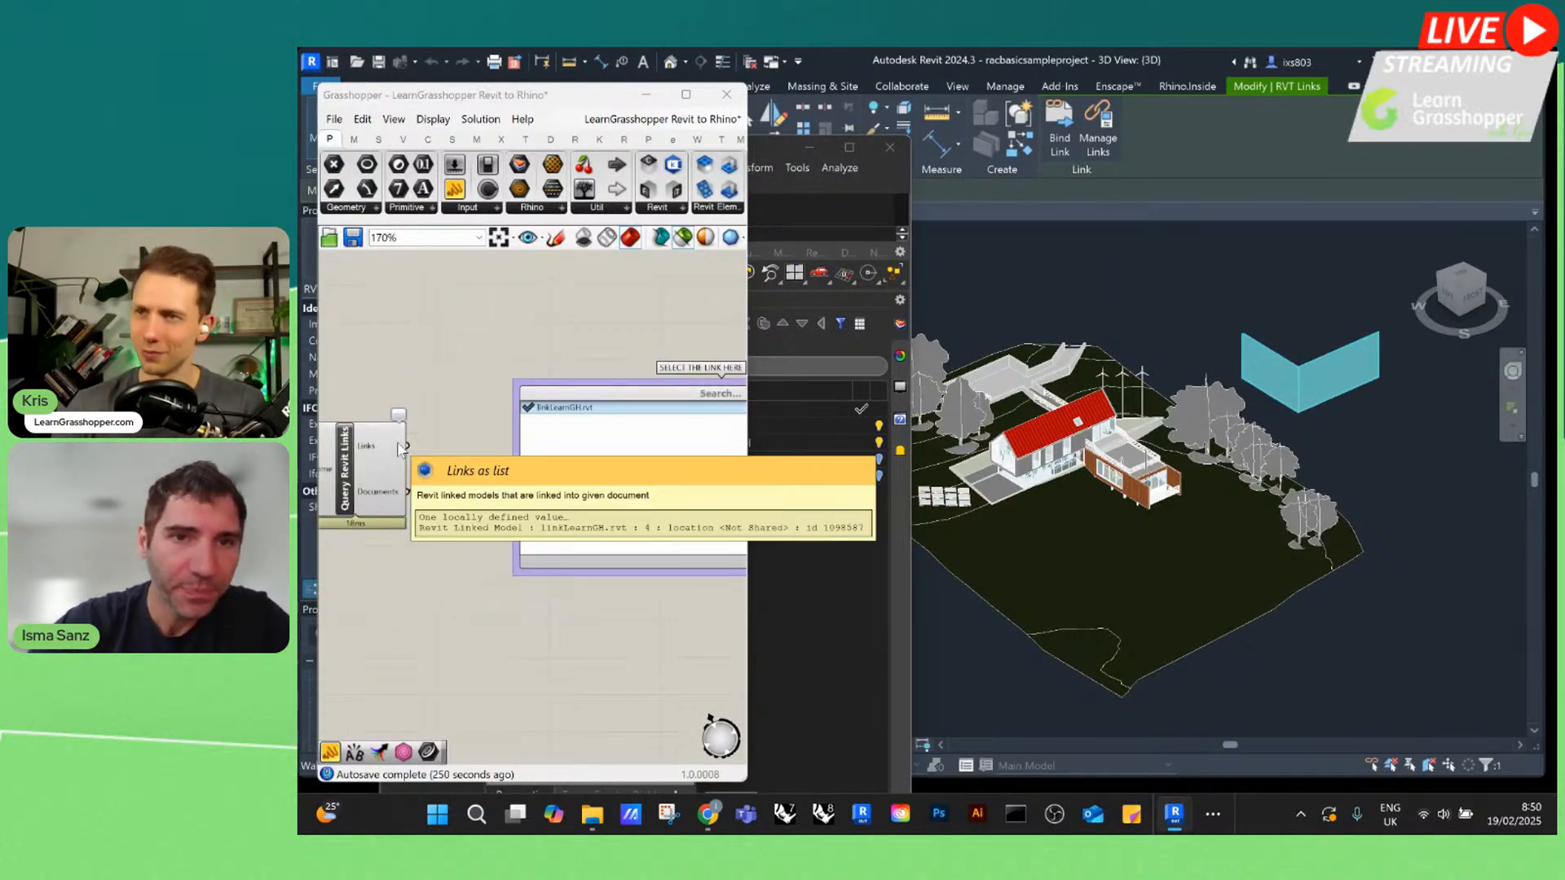
scroll(400, 448, down, 2)
click(375, 452)
scroll(675, 389, down, 2)
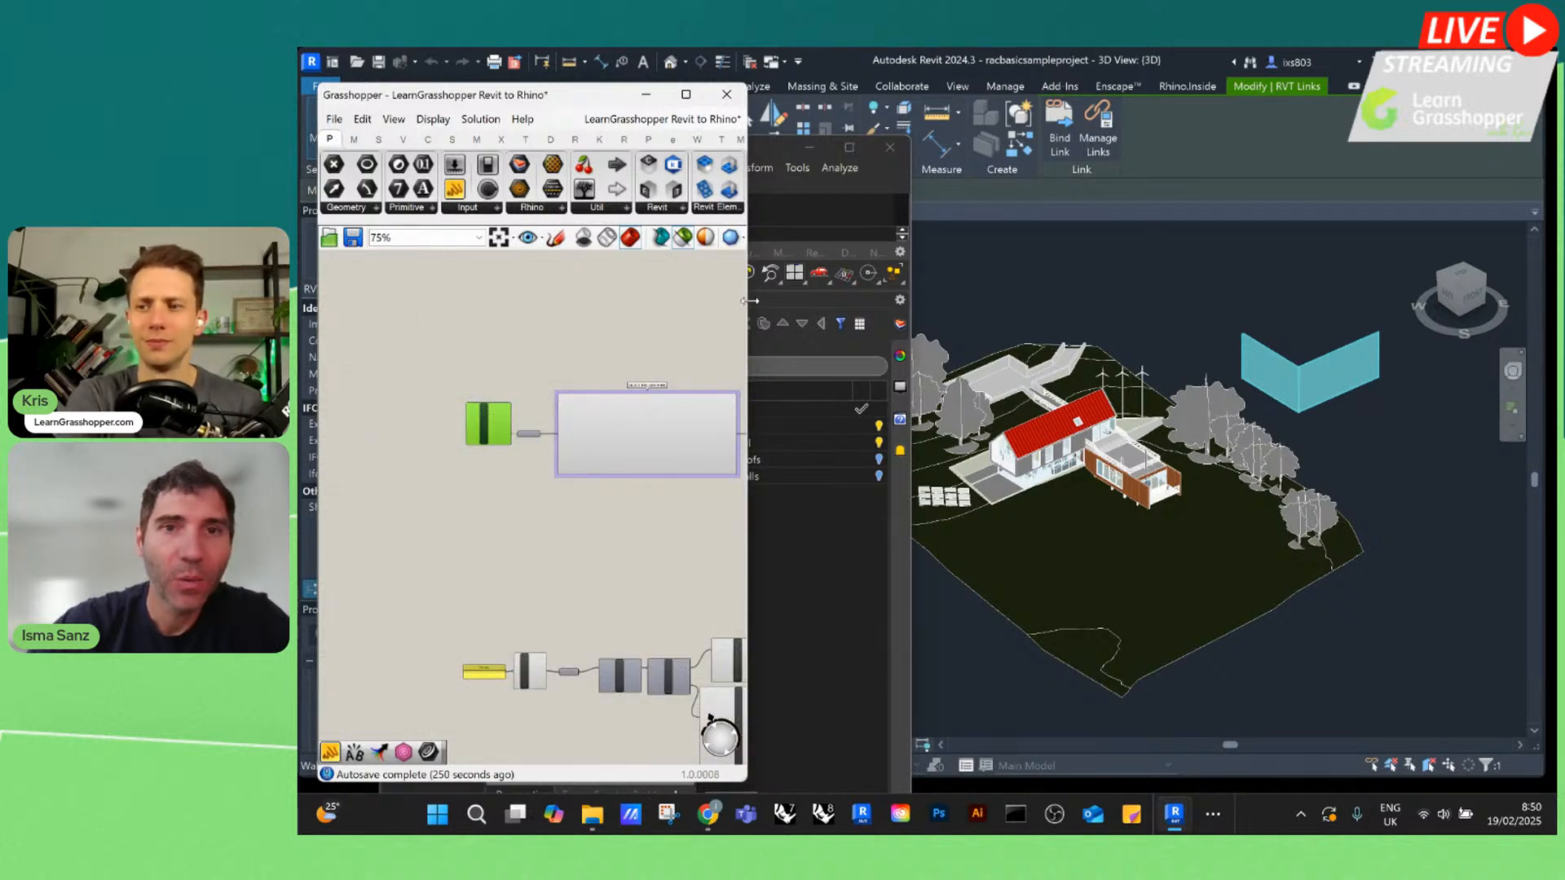
drag(748, 301, 1071, 307)
scroll(492, 418, up, 5)
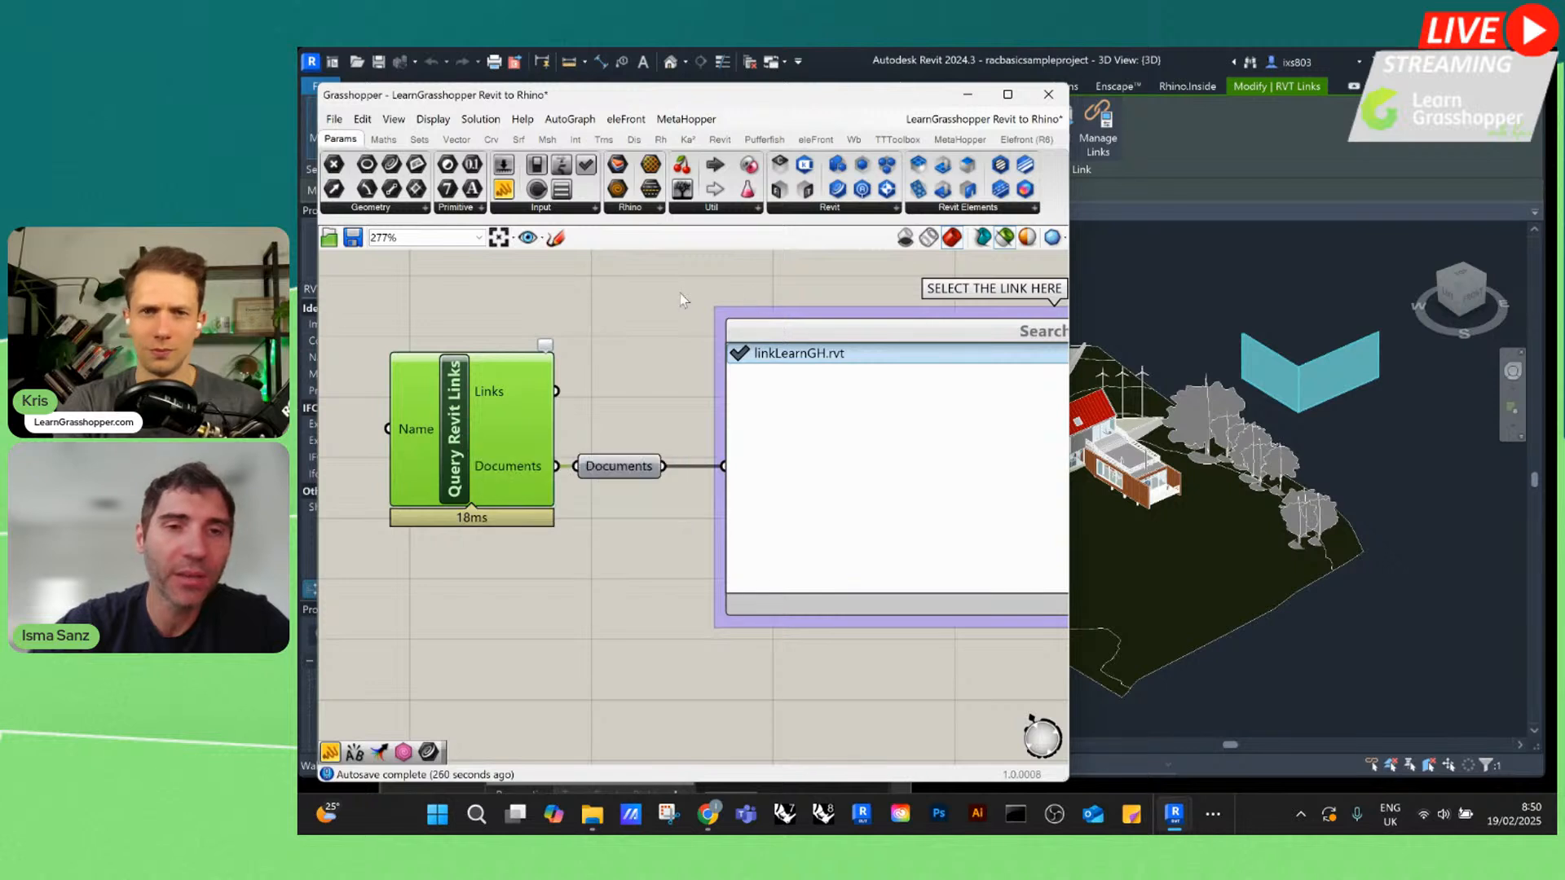
Browse the Revit add-on's Document components to see where Query Revit Links is found
scroll(535, 395, down, 2)
ctrl+alt+click(519, 400)
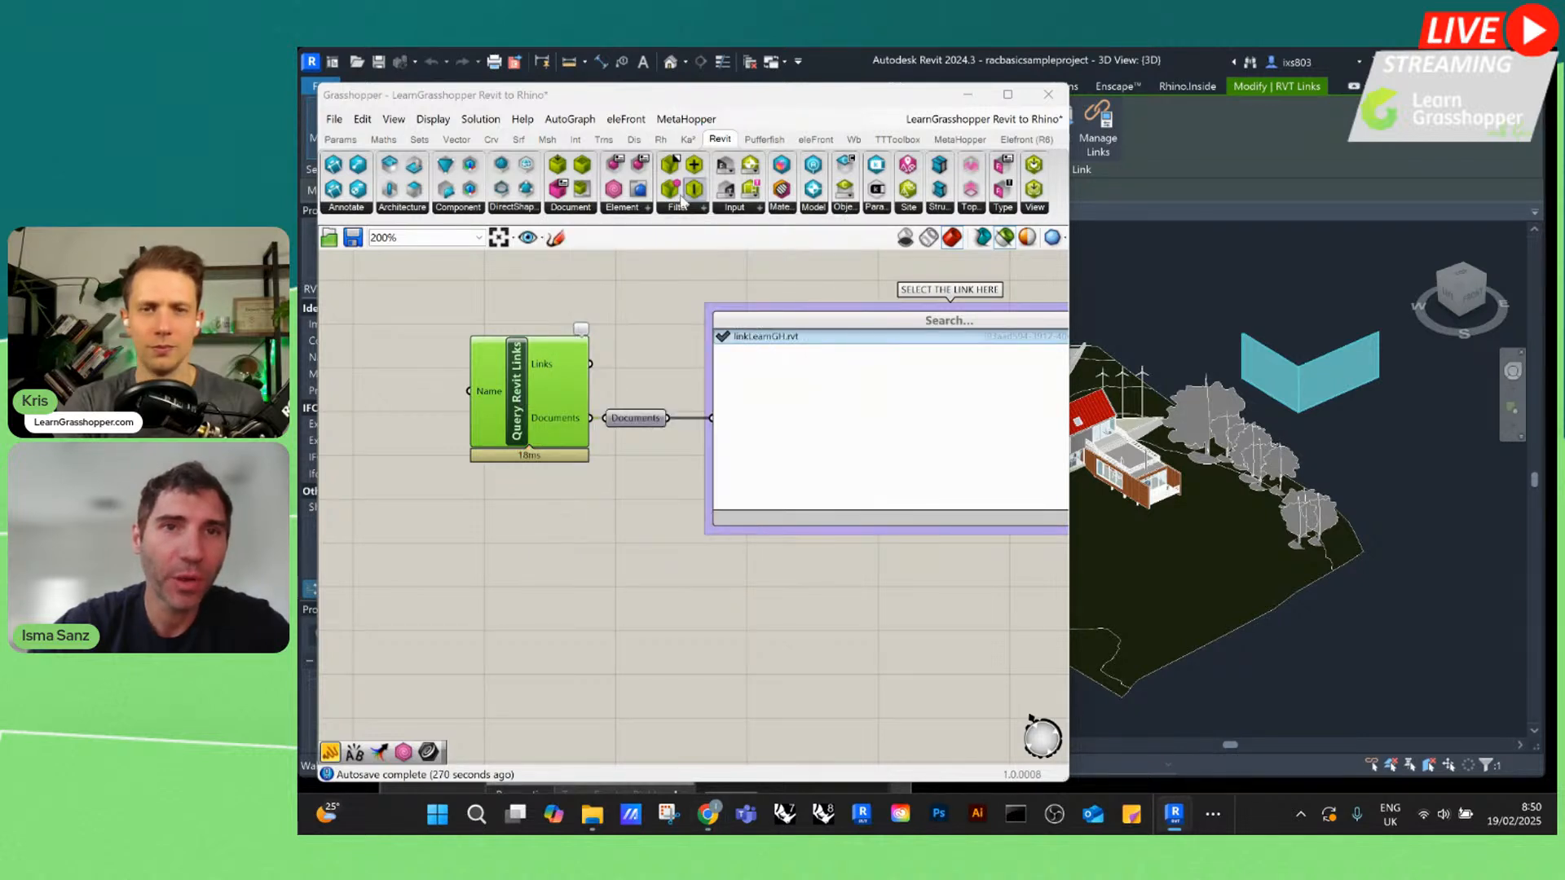
click(586, 207)
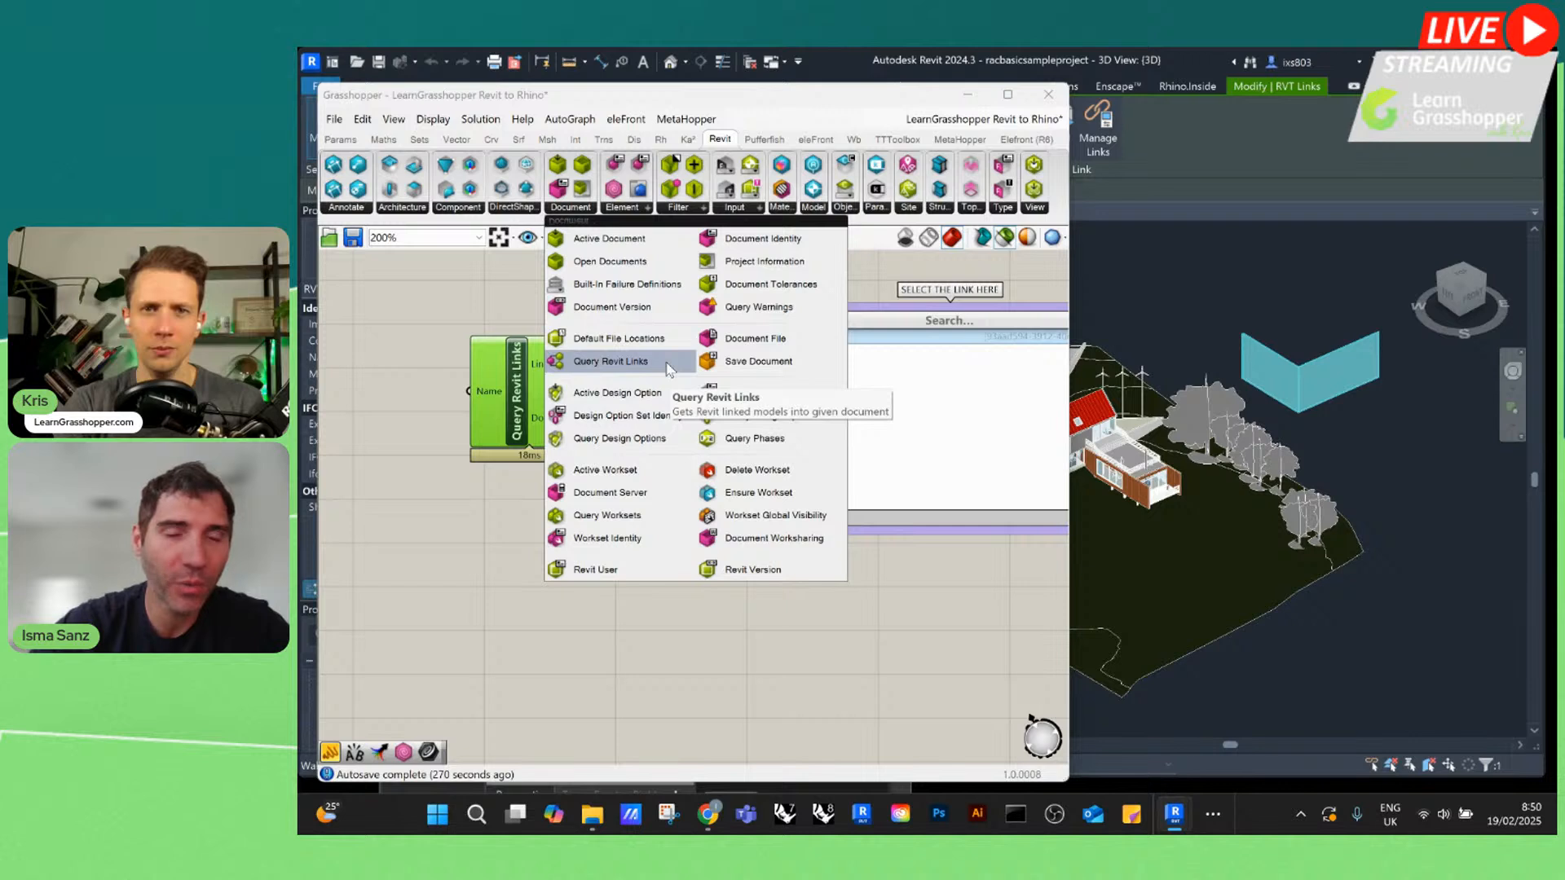
click(500, 609)
Move the Query Revit Links component slightly farther from the Documents relay and inspect the relay's data
scroll(522, 456, up, 2)
drag(539, 381, 496, 384)
scroll(432, 416, down, 2)
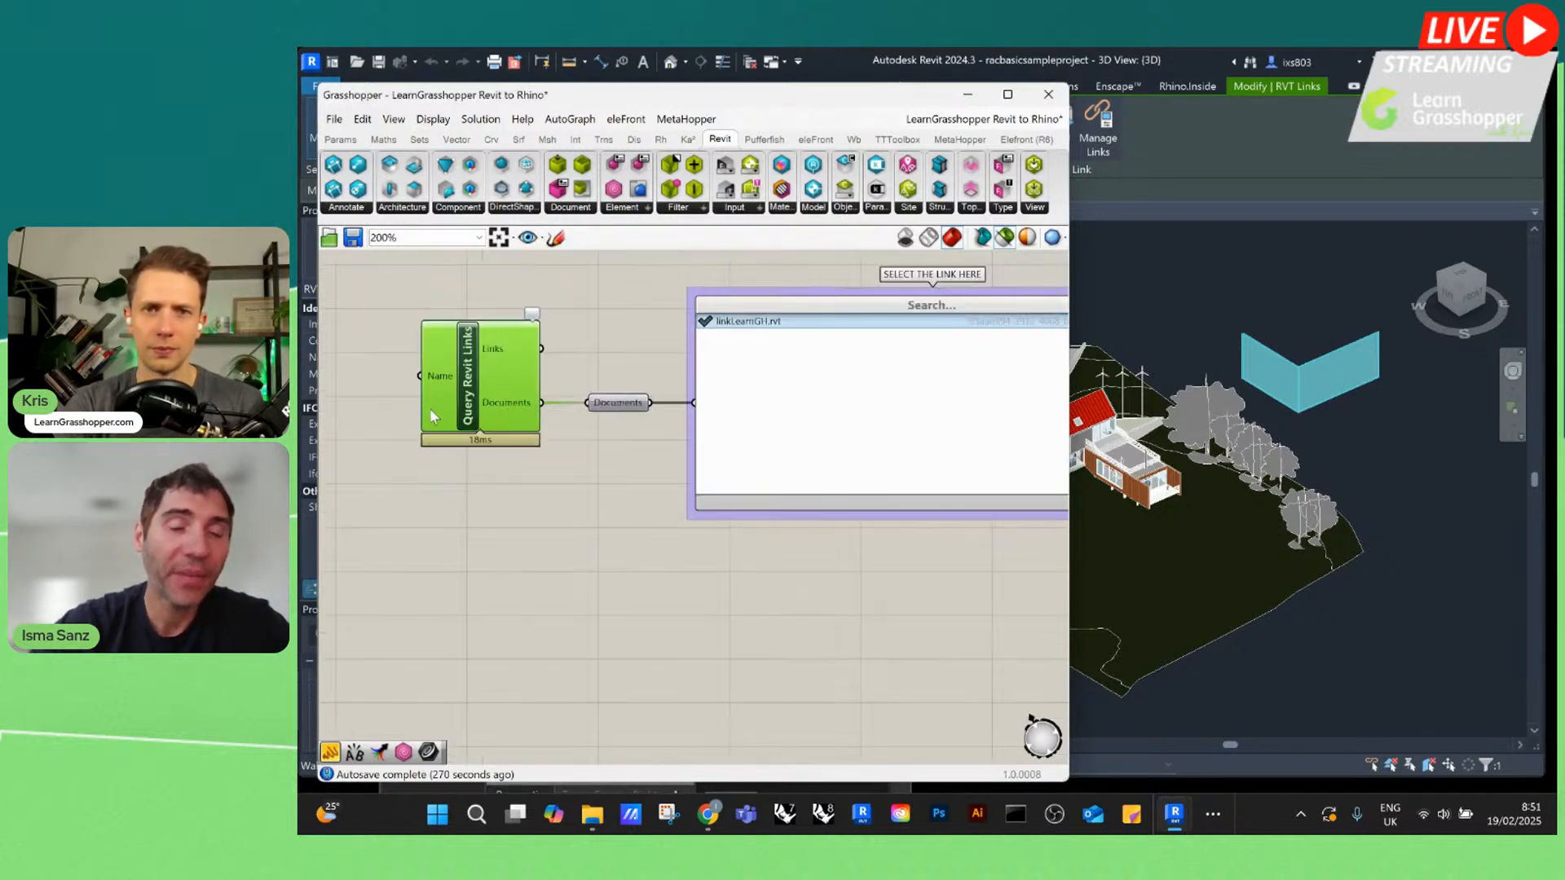
scroll(453, 387, up, 2)
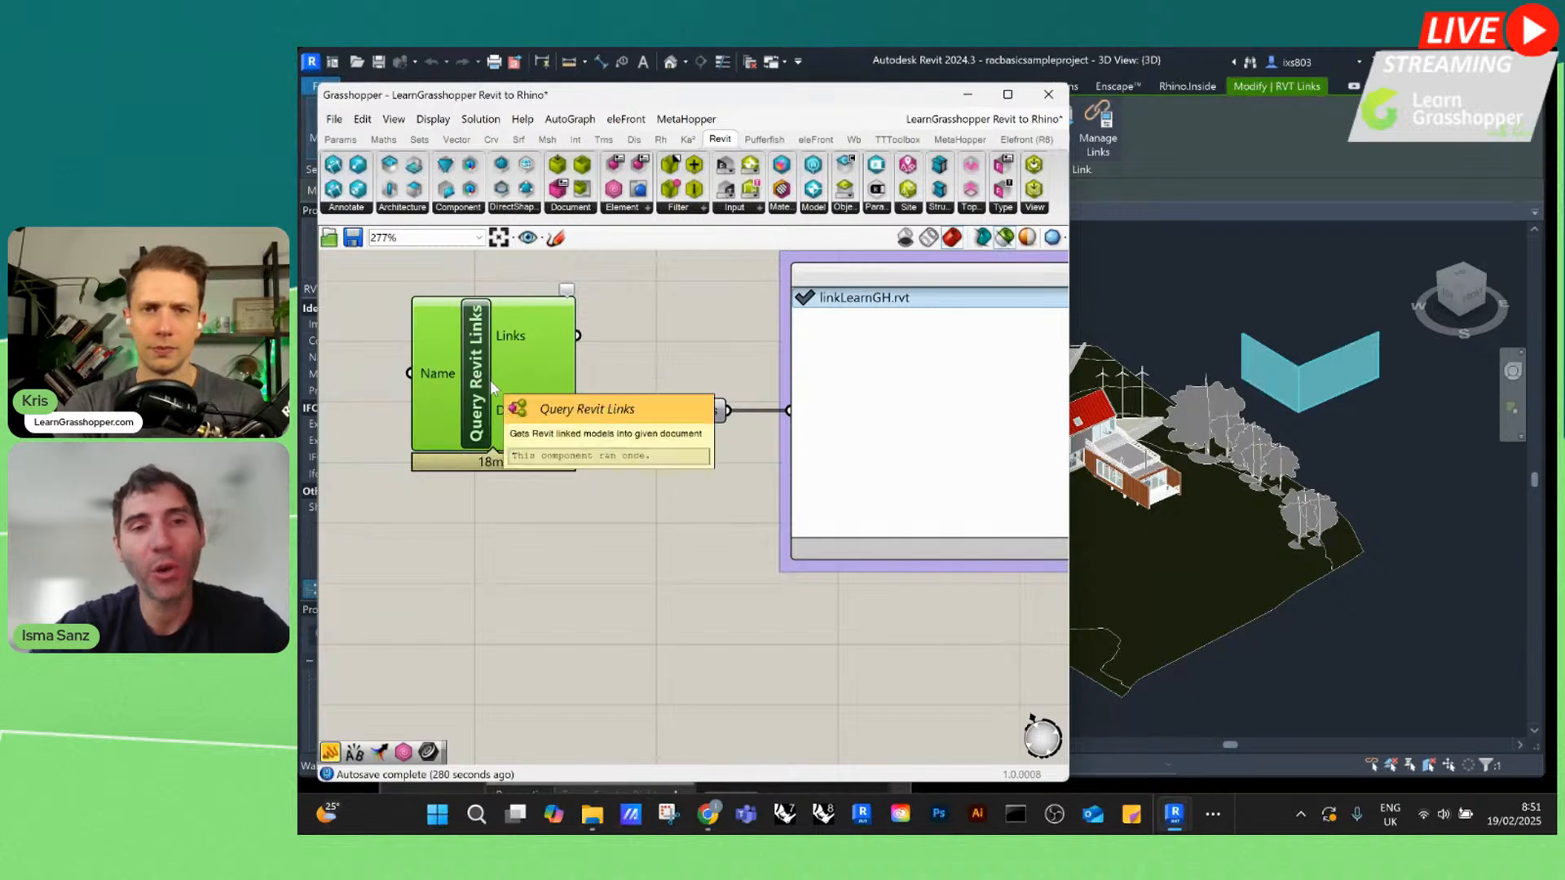
click(676, 415)
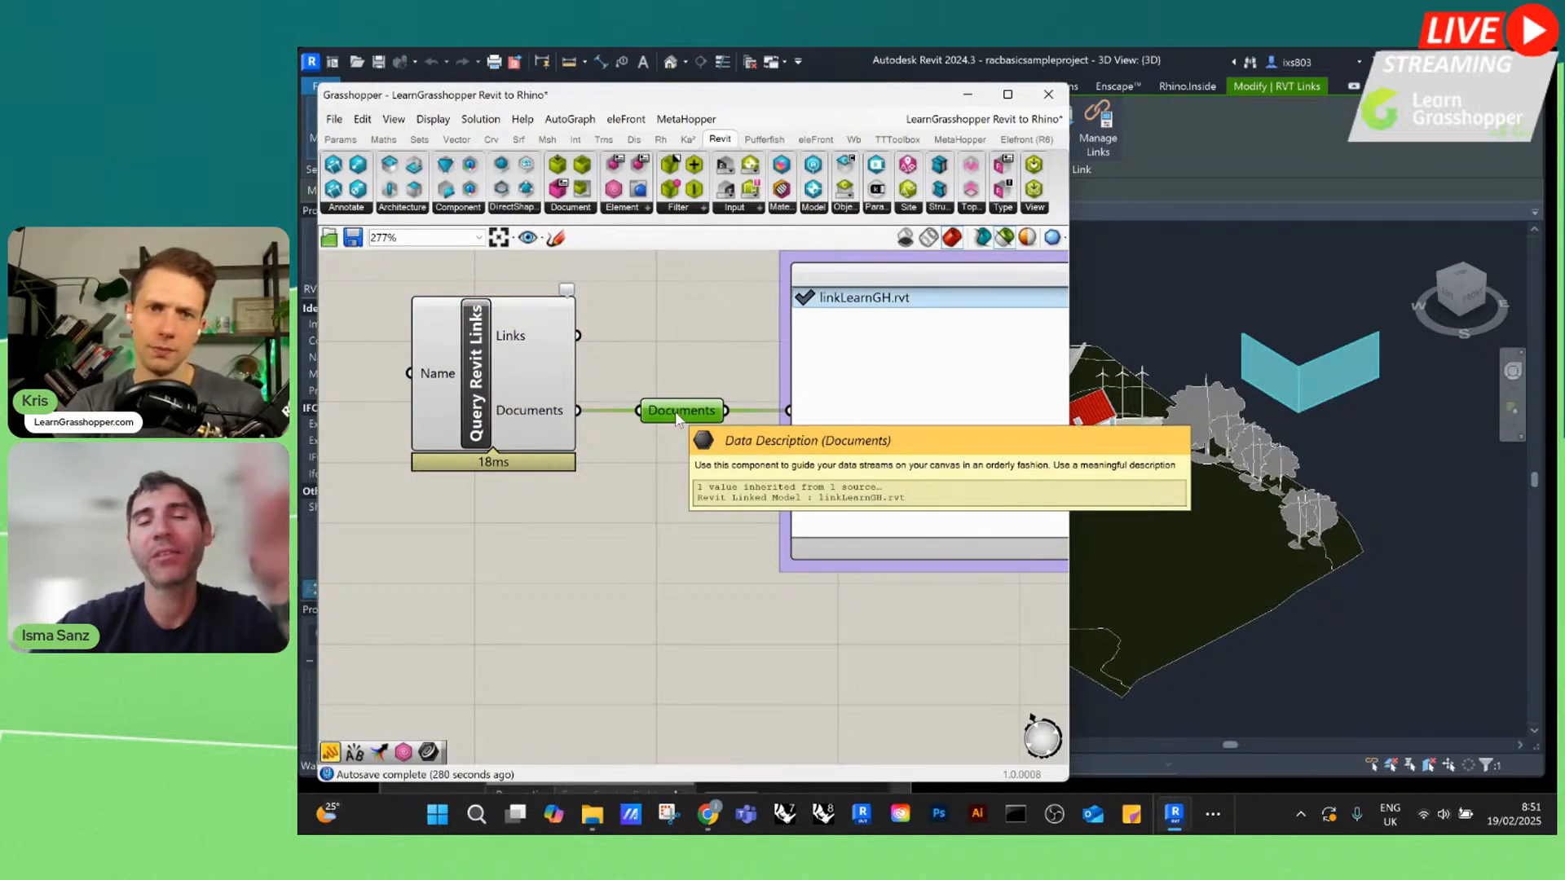
Compare the linkLearnGH.rvt entry in the link value picker with the linked model in the Revit 3D view
scroll(711, 378, down, 1)
right_drag(711, 377, 609, 410)
scroll(609, 409, up, 1)
scroll(795, 328, up, 1)
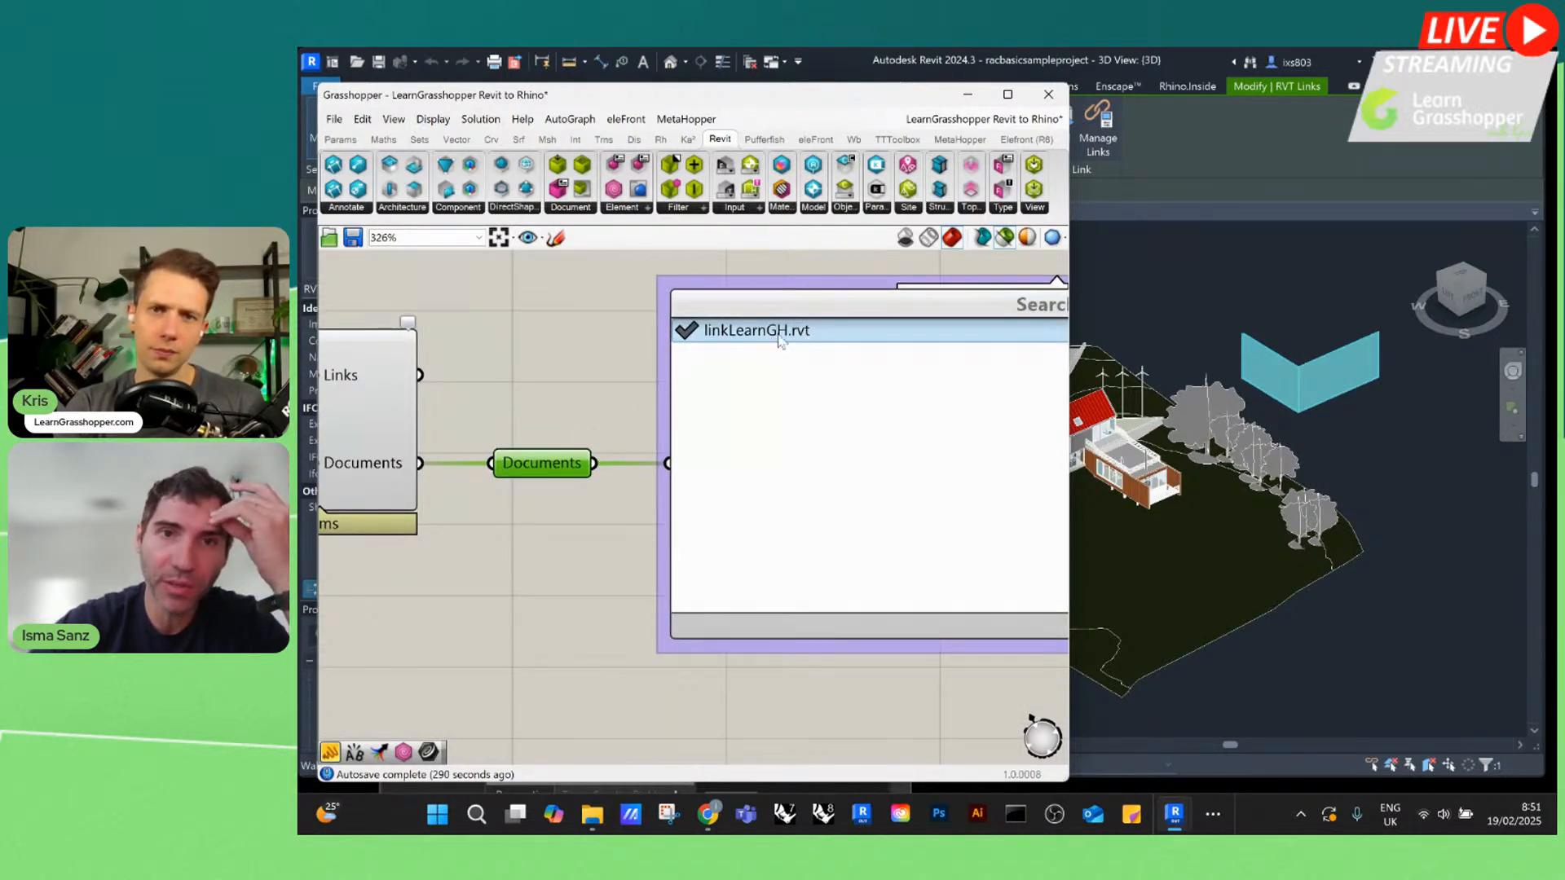
click(1315, 390)
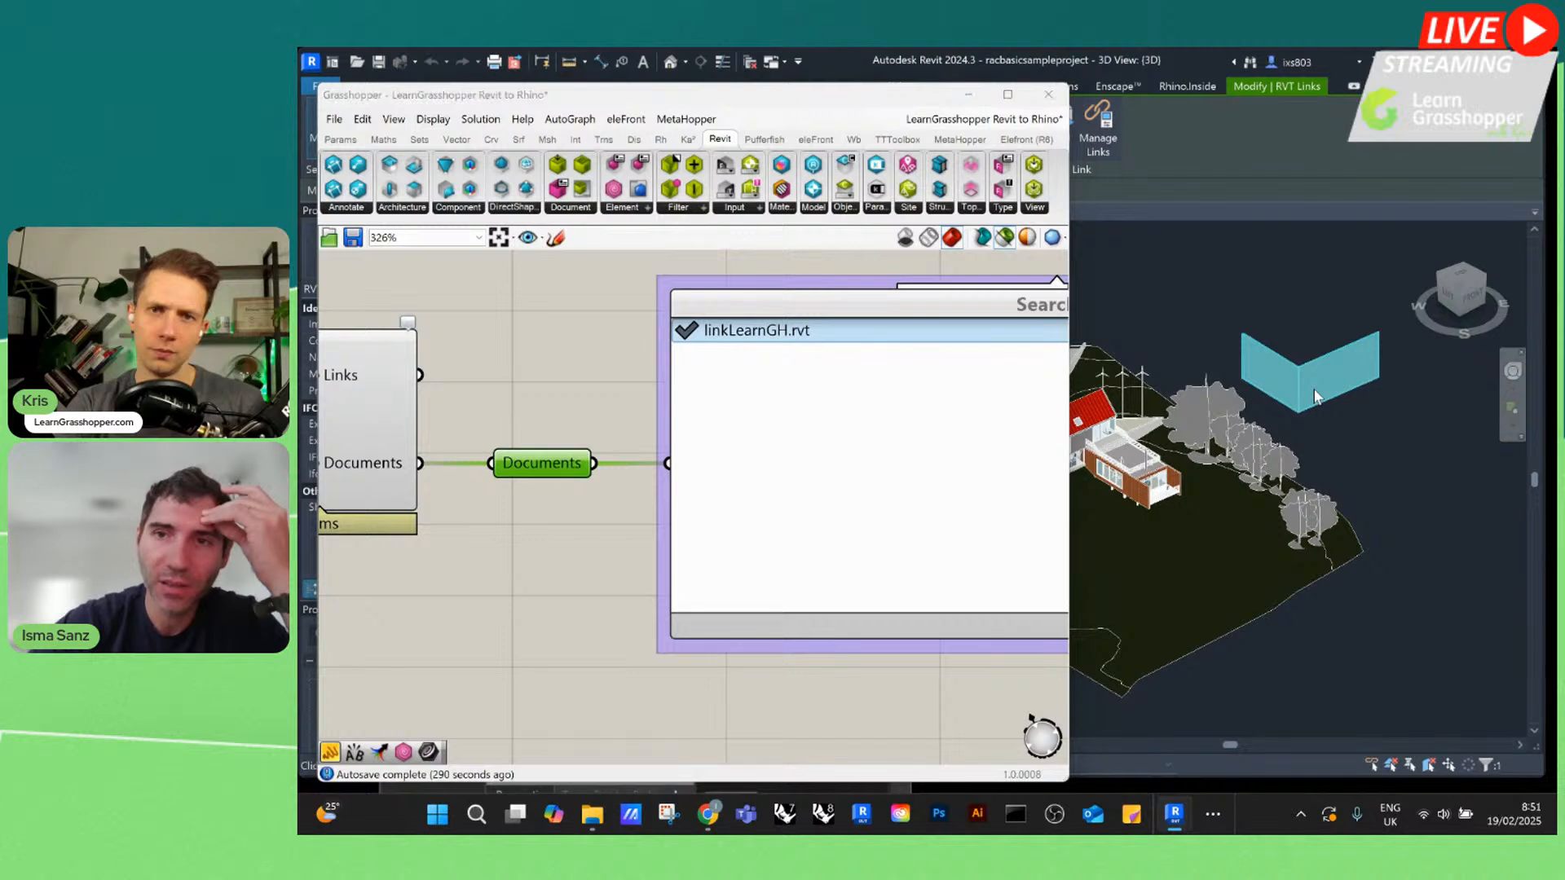
click(1301, 386)
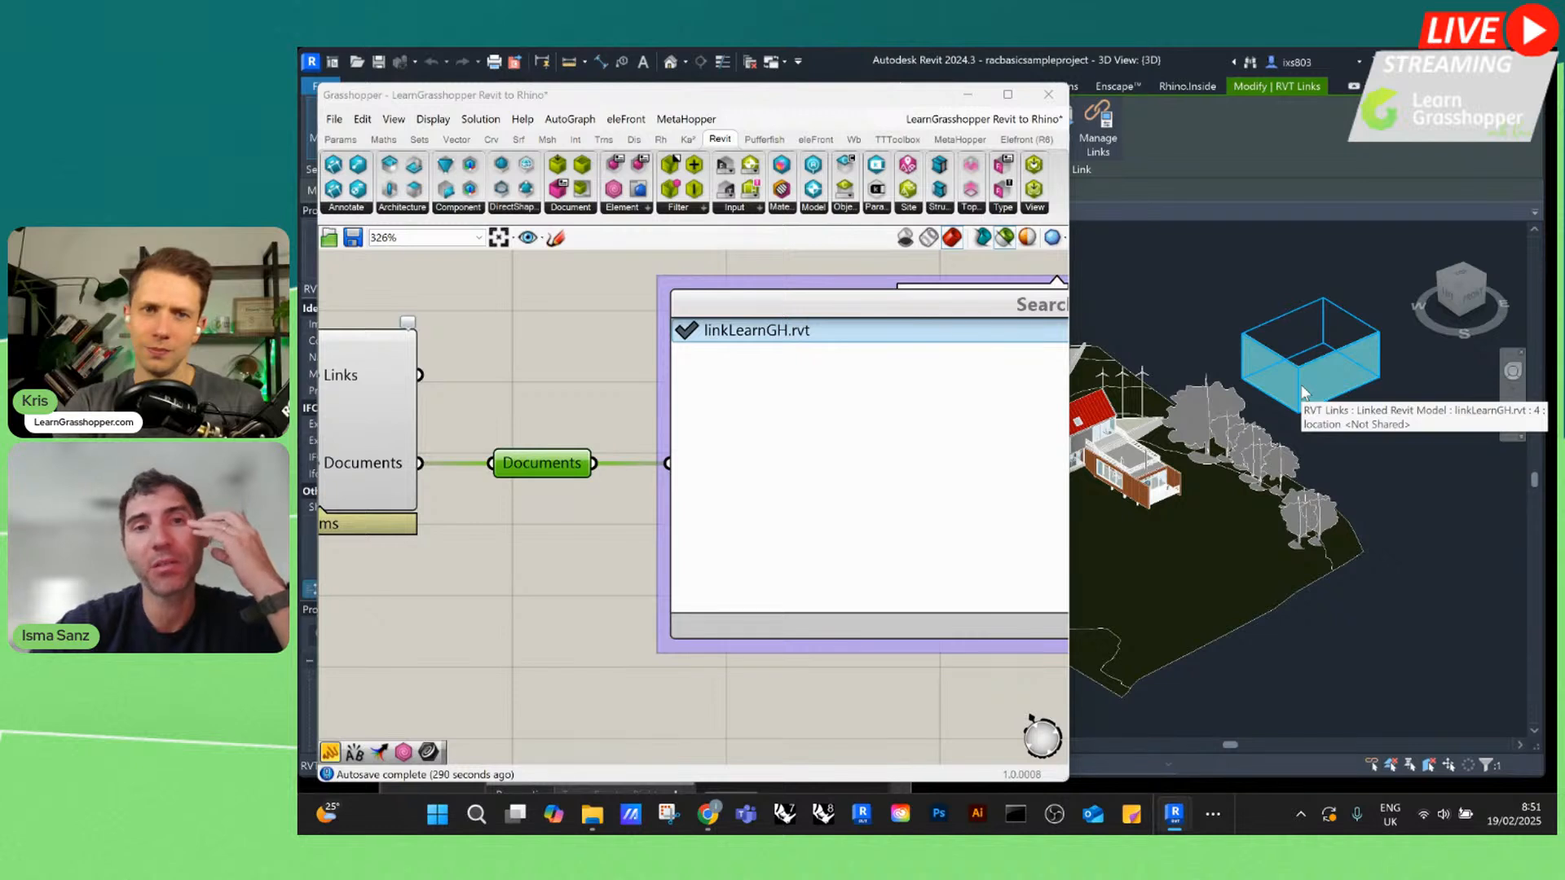
Select linkLearnGH.rvt in the value picker labelled SELECT THE LINK HERE
scroll(566, 496, down, 3)
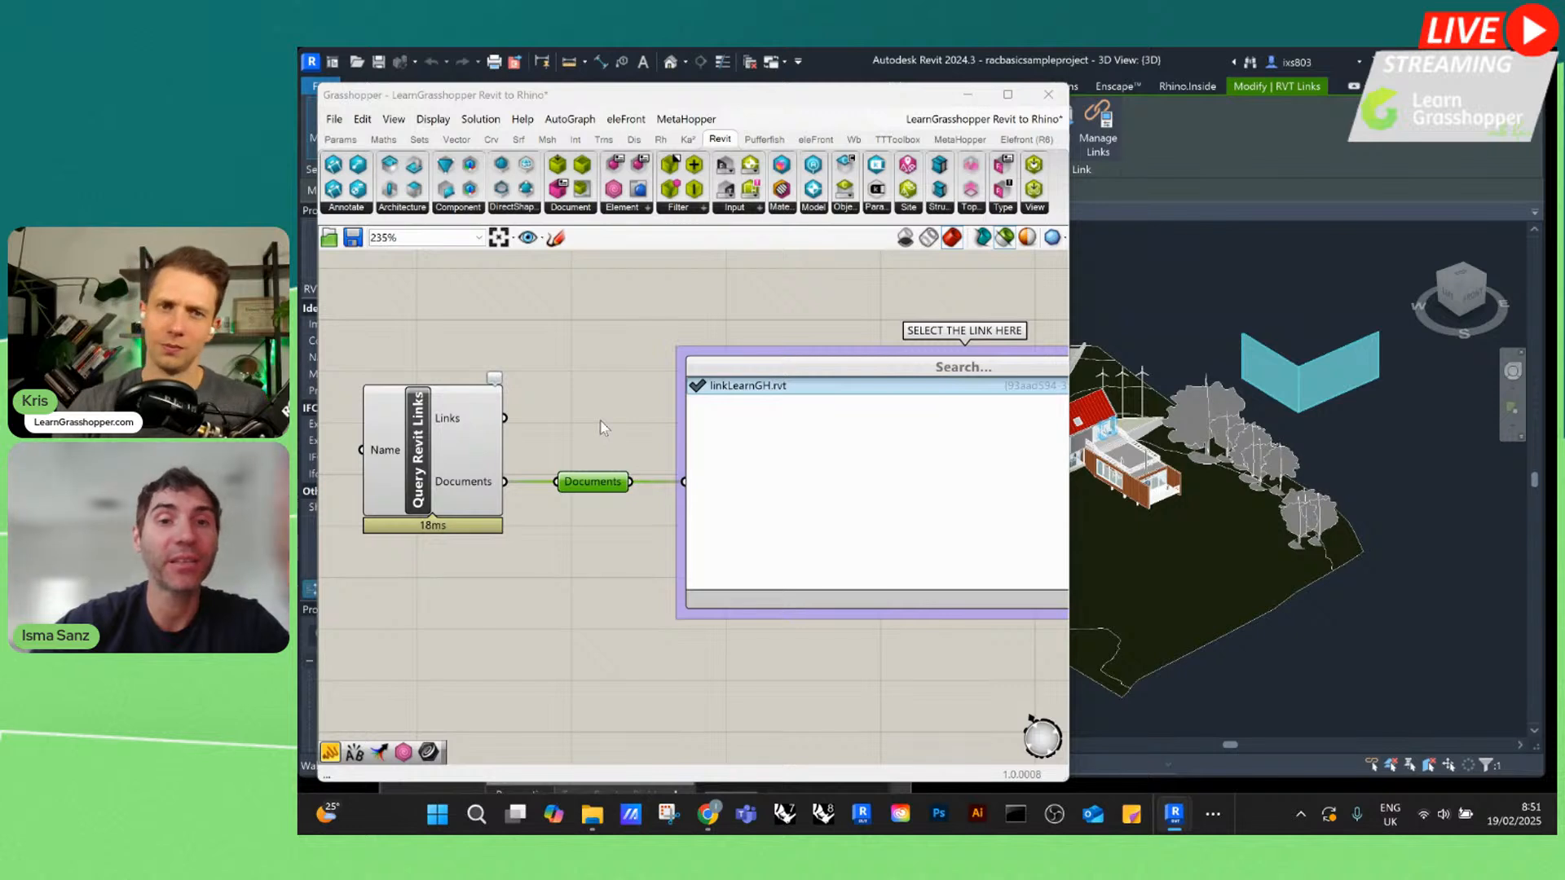
scroll(608, 412, up, 3)
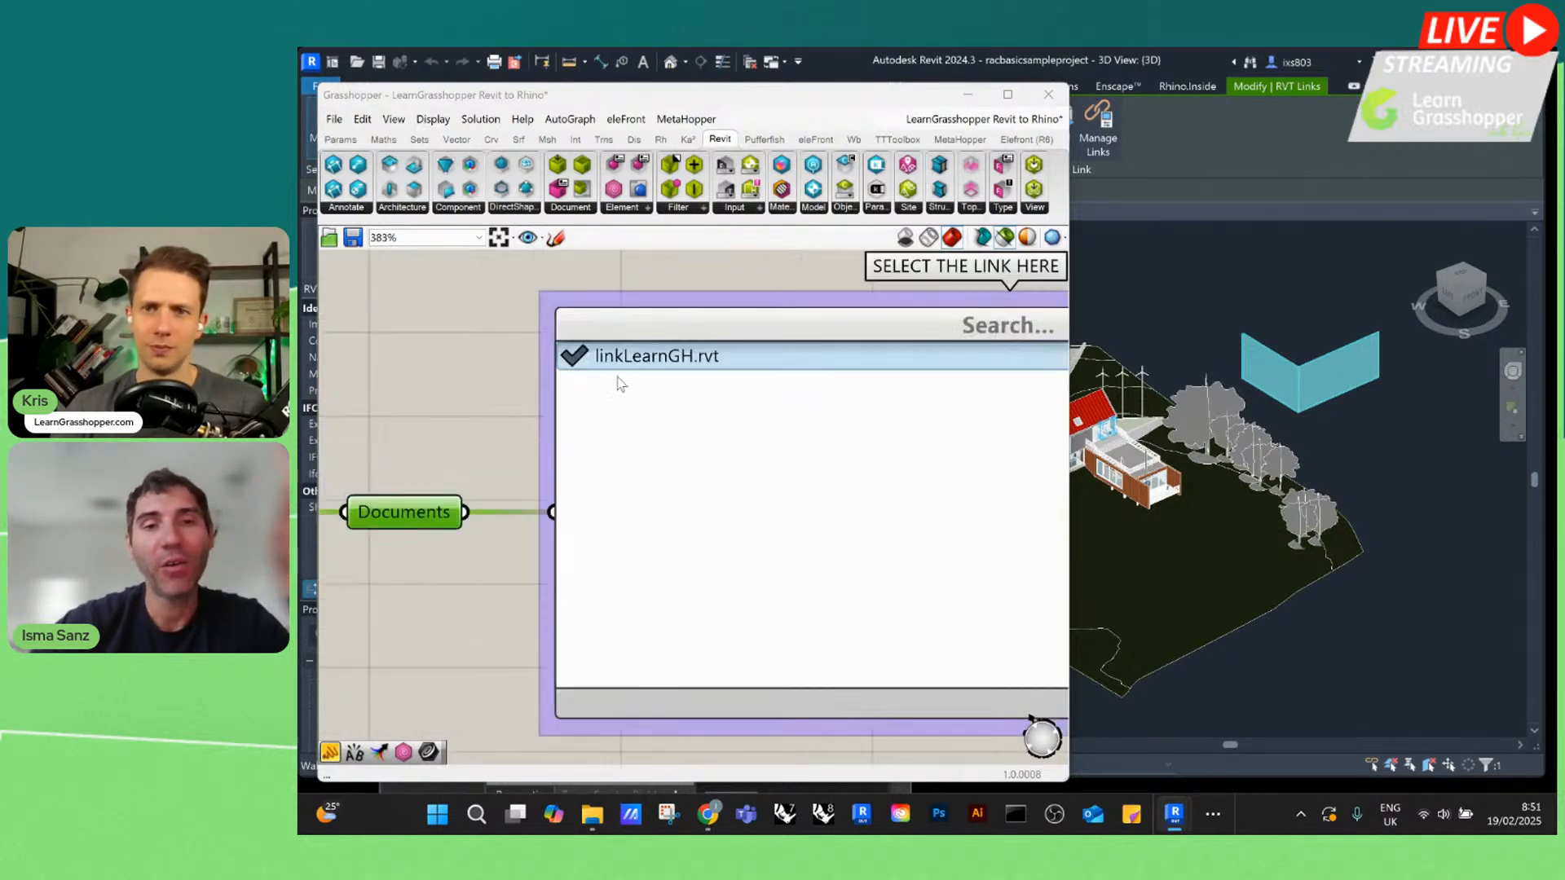
scroll(576, 364, down, 2)
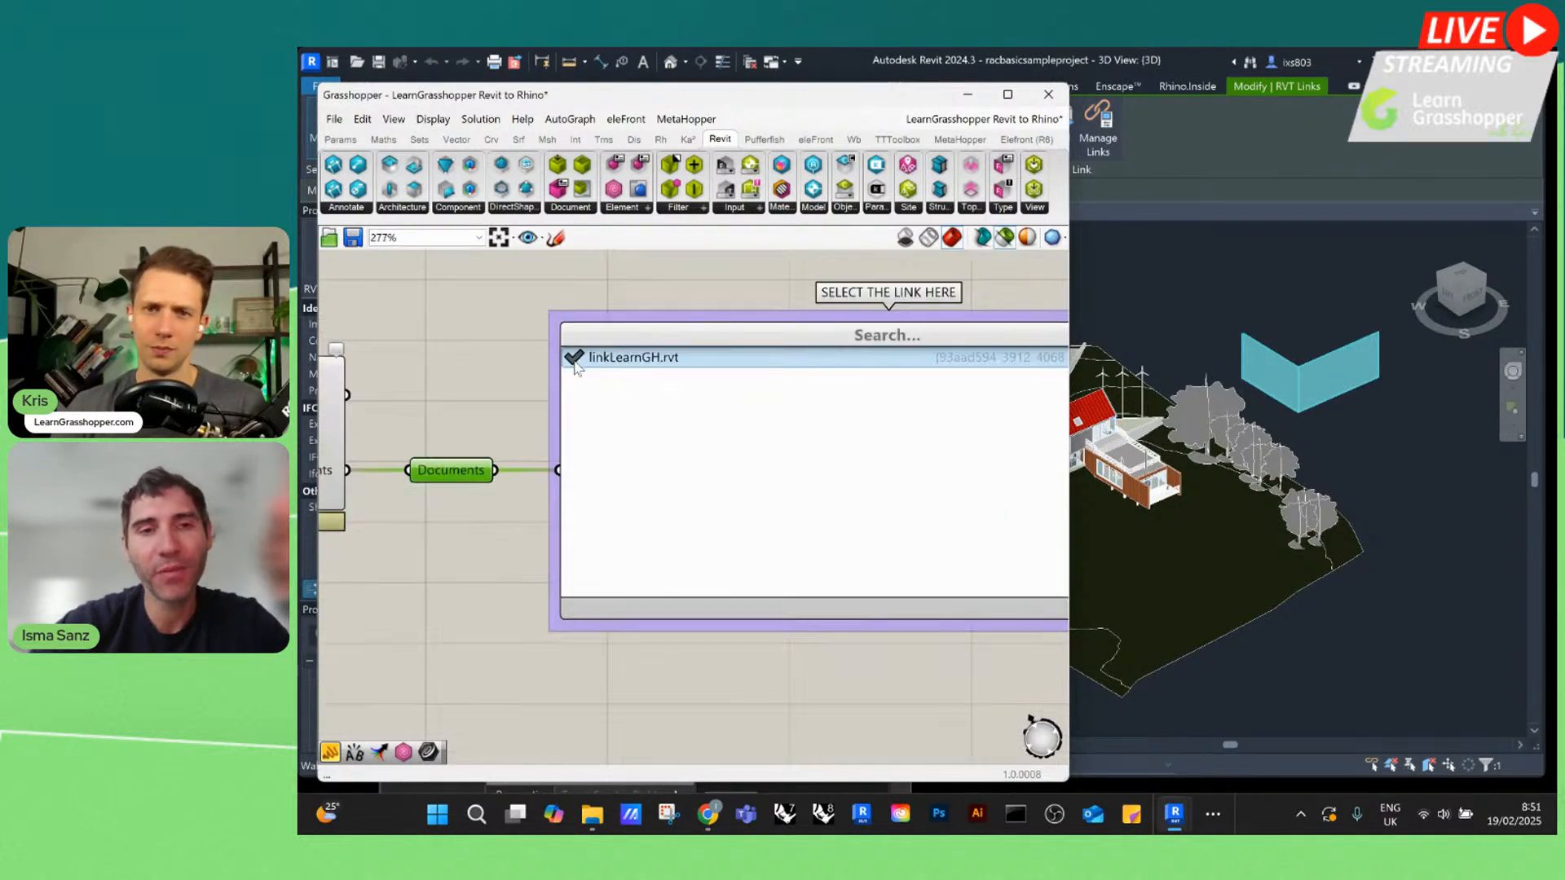
scroll(576, 363, up, 2)
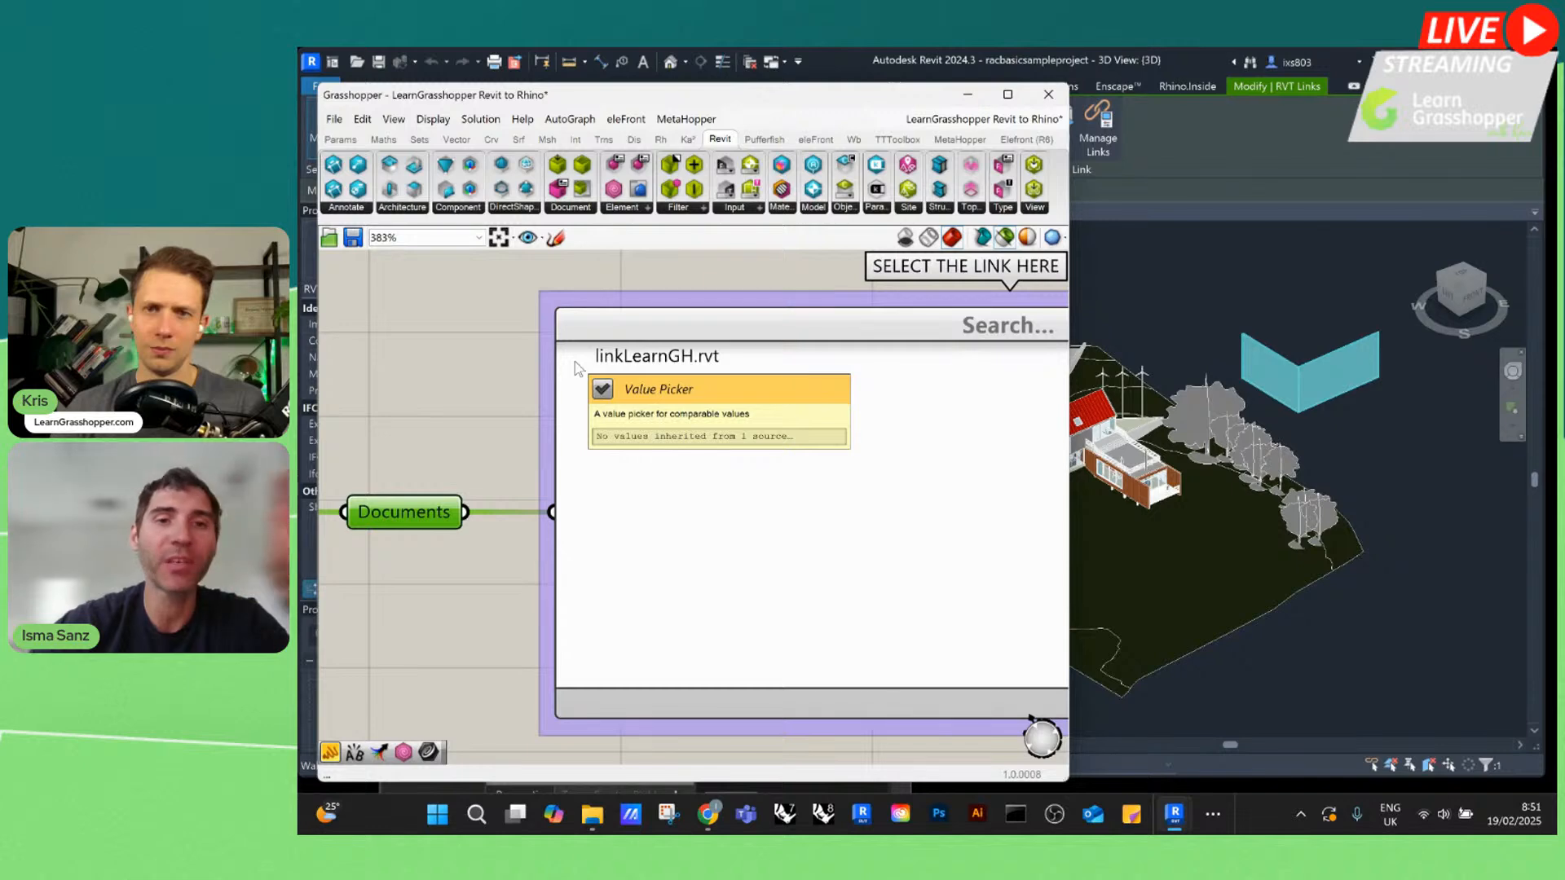
click(576, 365)
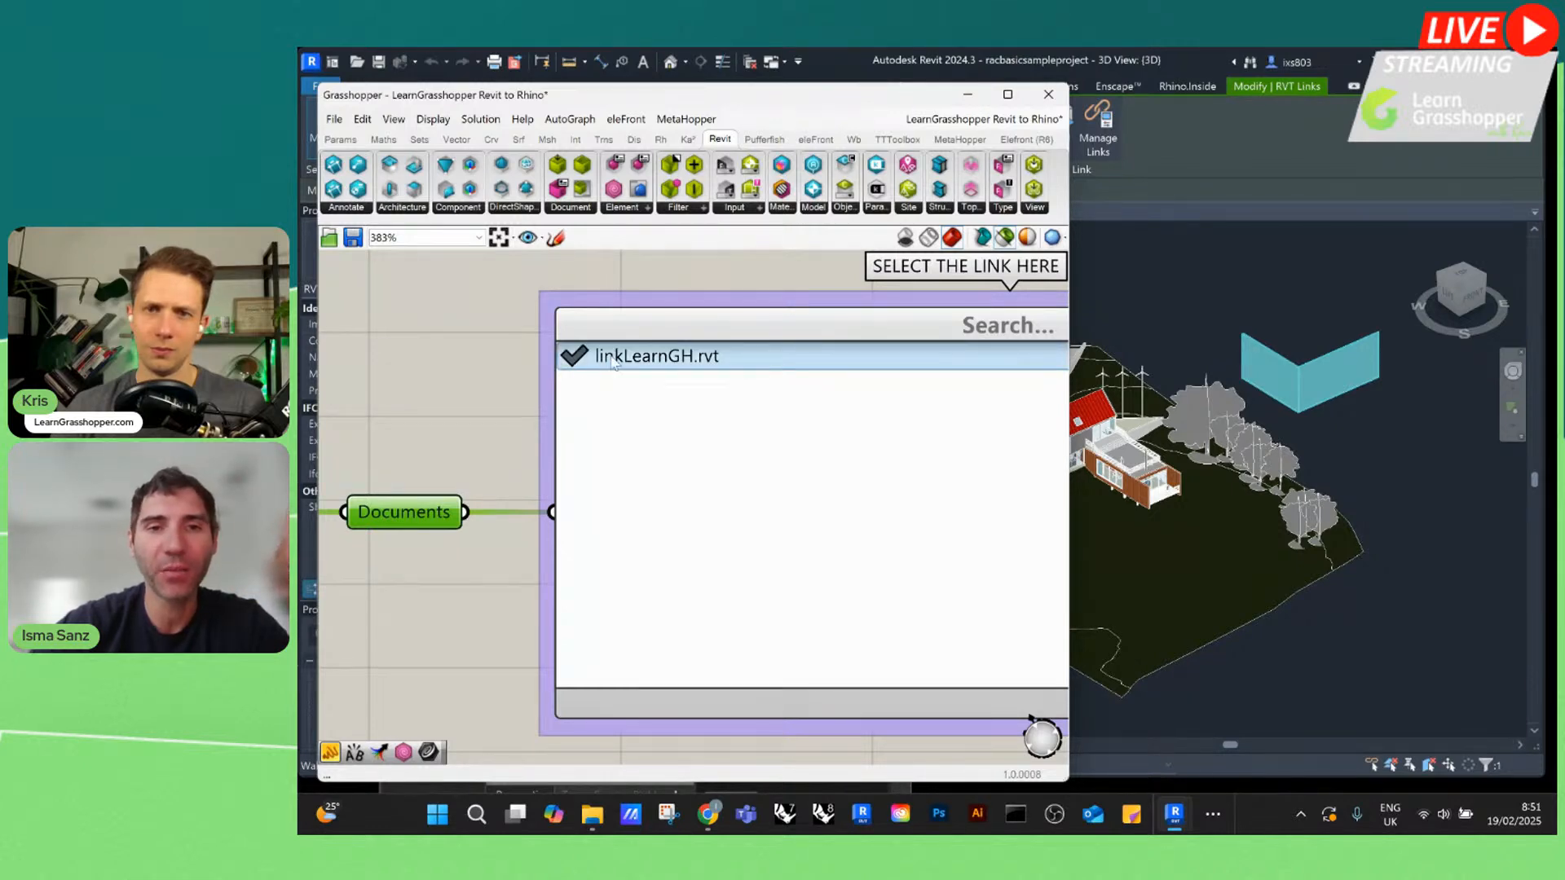
Select the DOC relay behind the link value picker and inspect the document it carries
scroll(425, 379, down, 5)
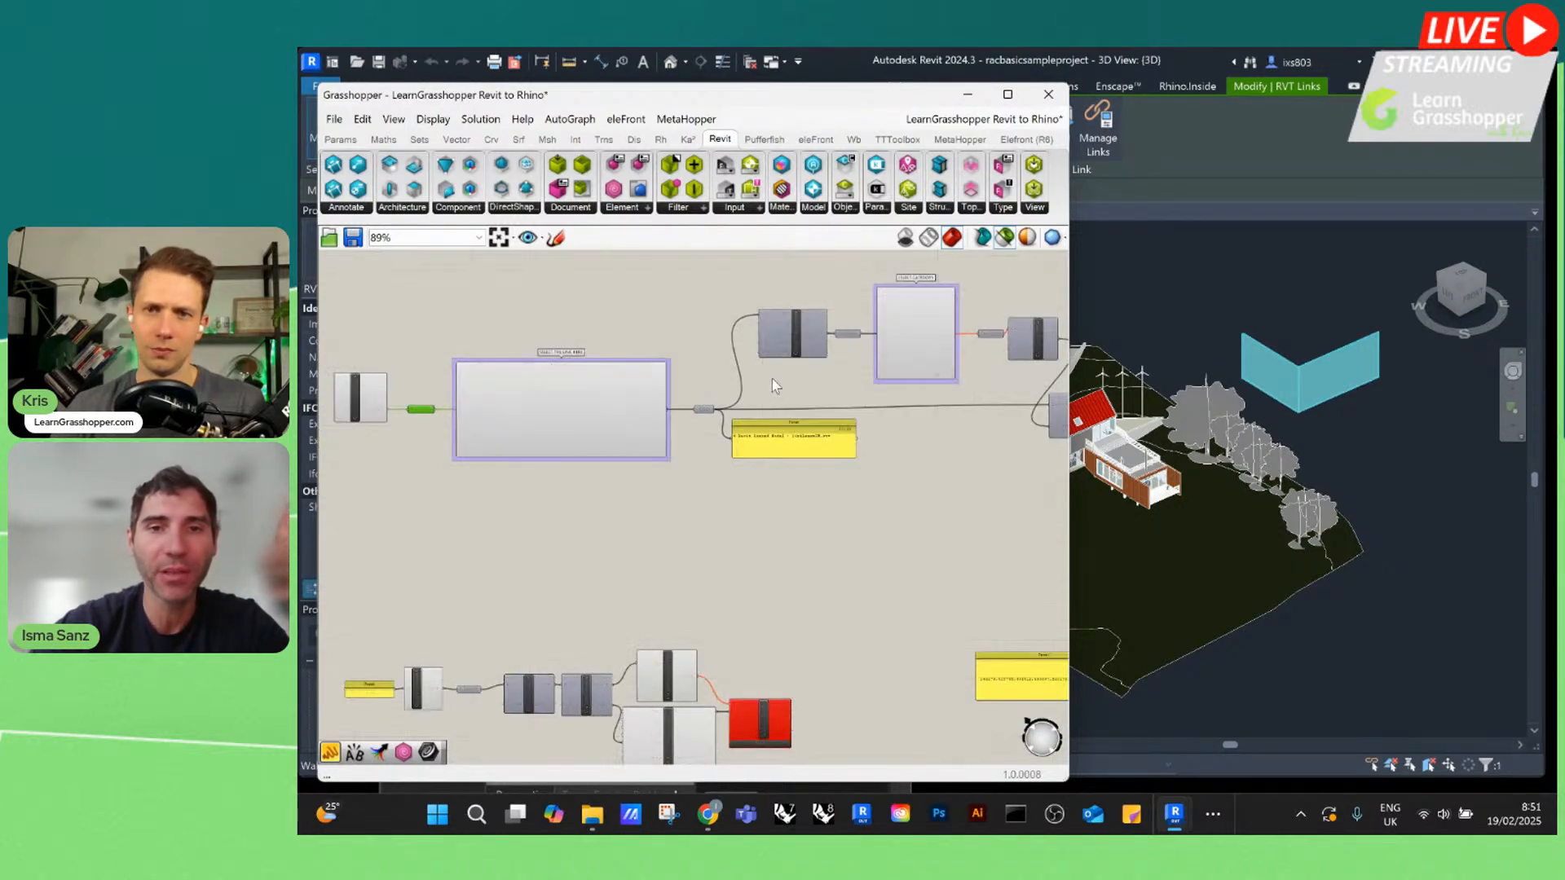
scroll(815, 372, up, 2)
scroll(558, 458, up, 1)
click(551, 453)
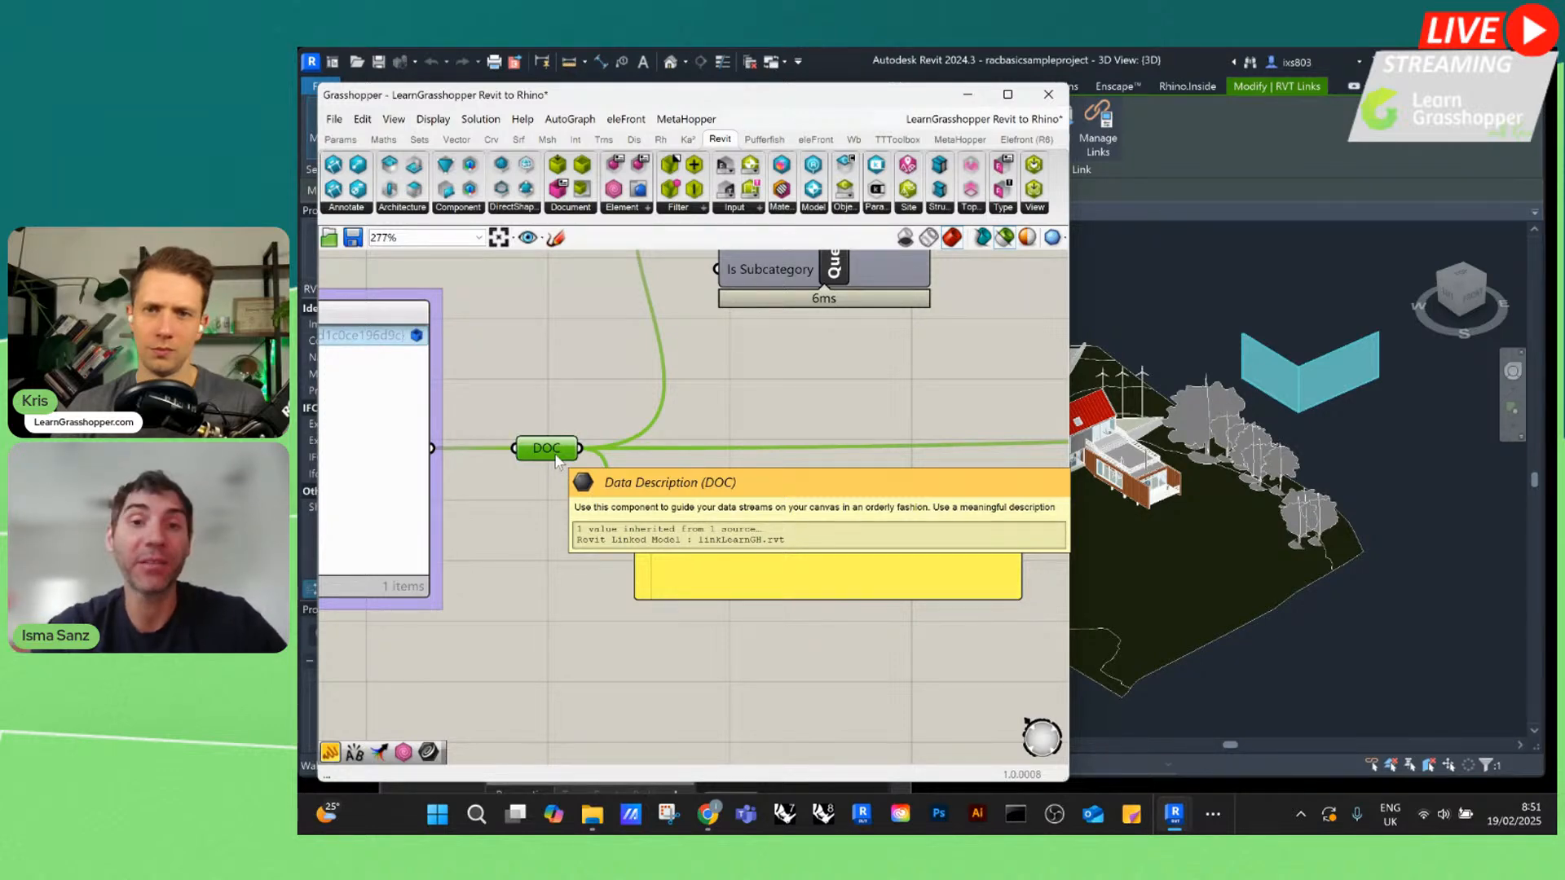
scroll(680, 608, down, 3)
Examine the Query Categories component and the linked document fed into its Document input
scroll(796, 283, up, 4)
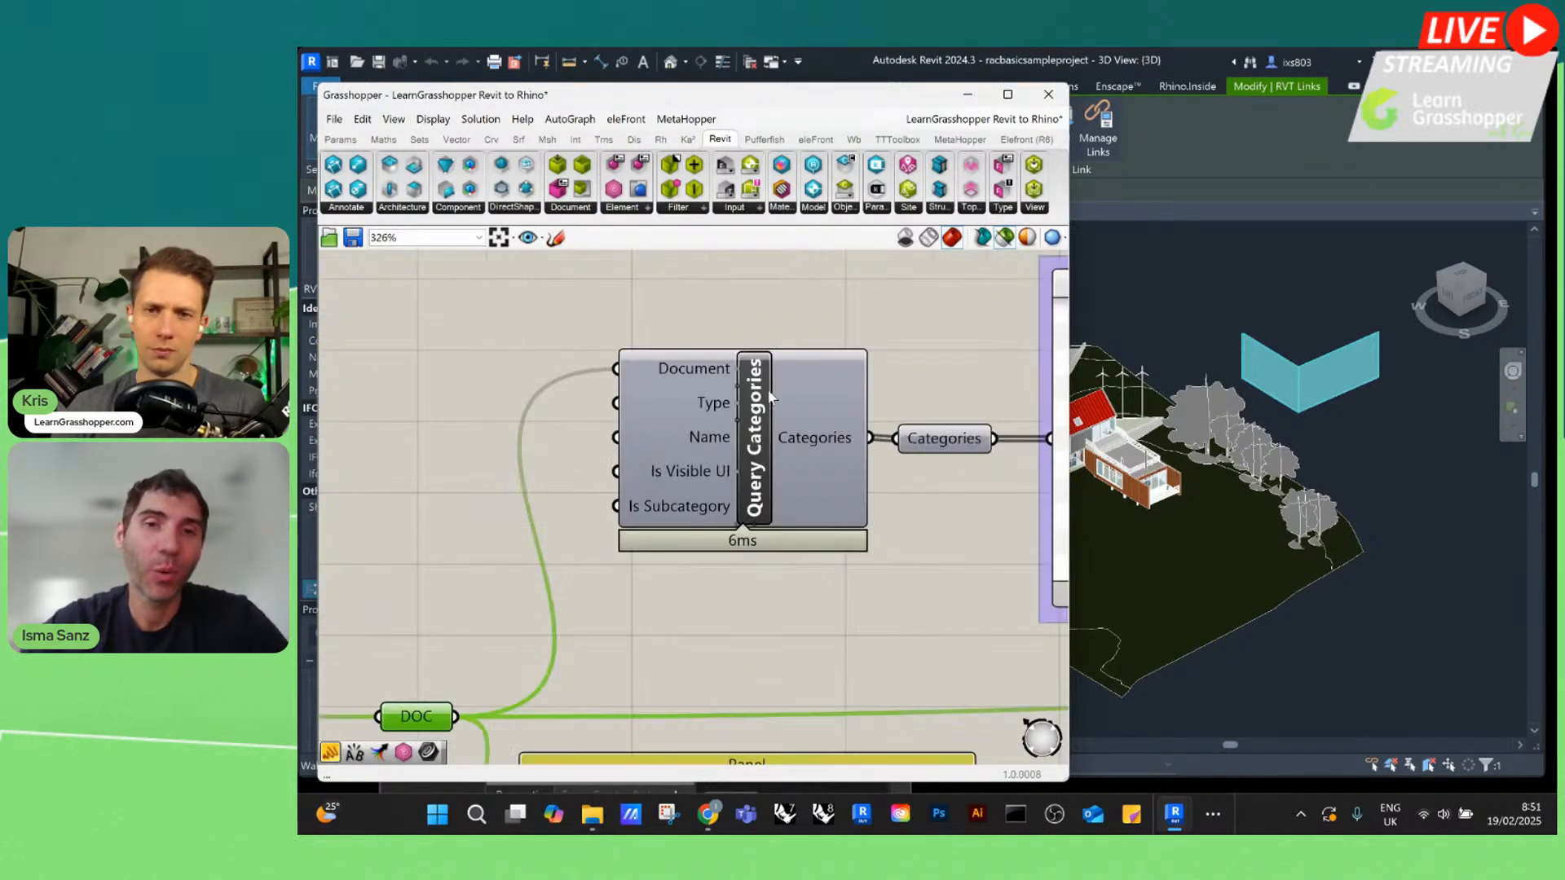
scroll(764, 462, up, 1)
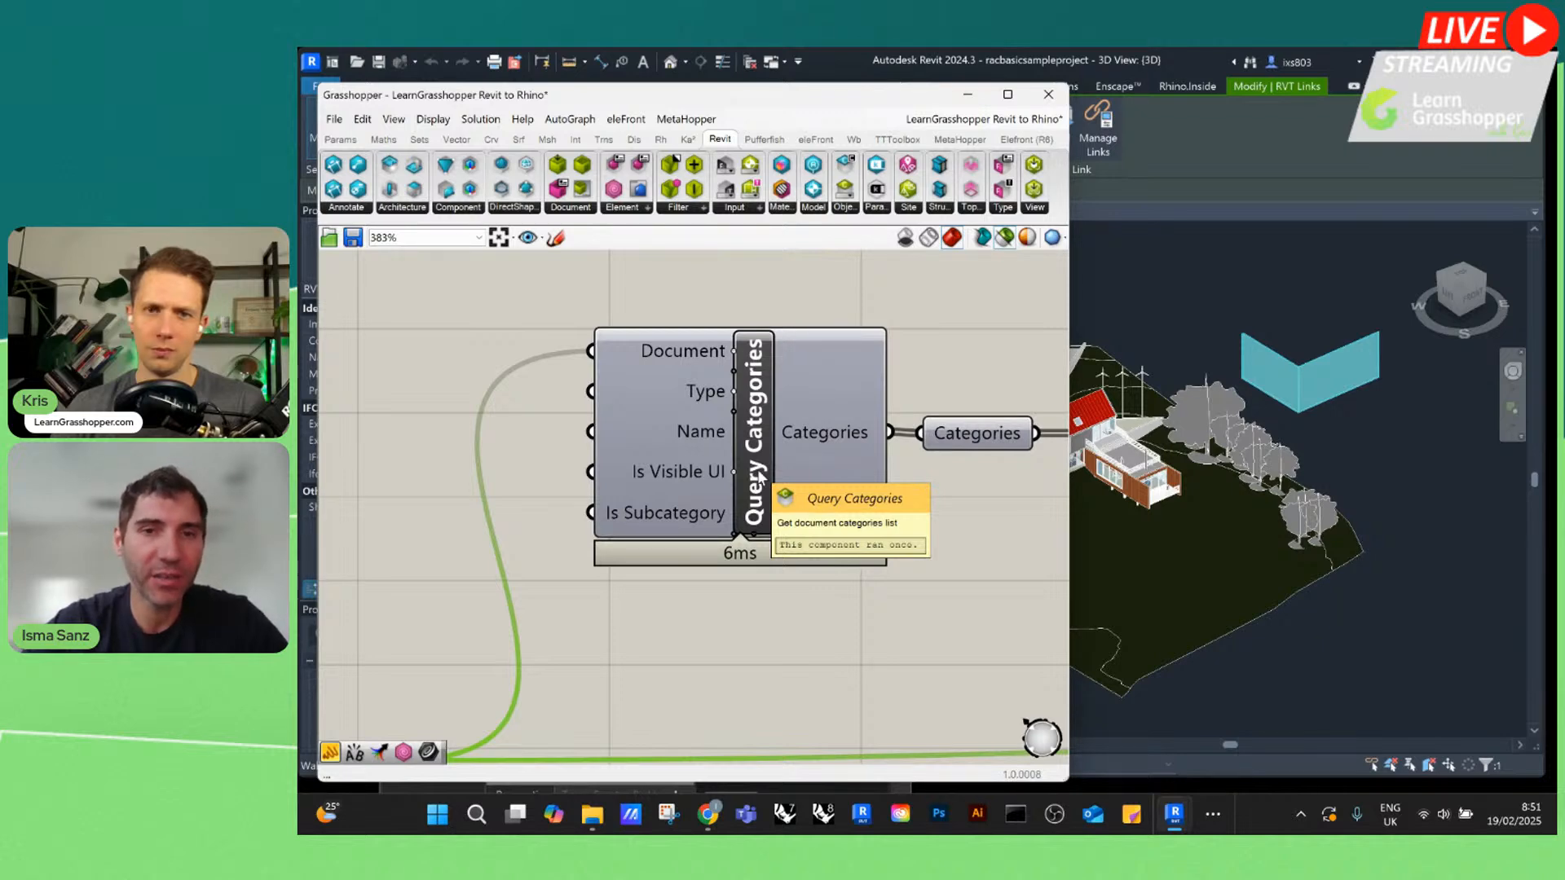
scroll(748, 371, up, 6)
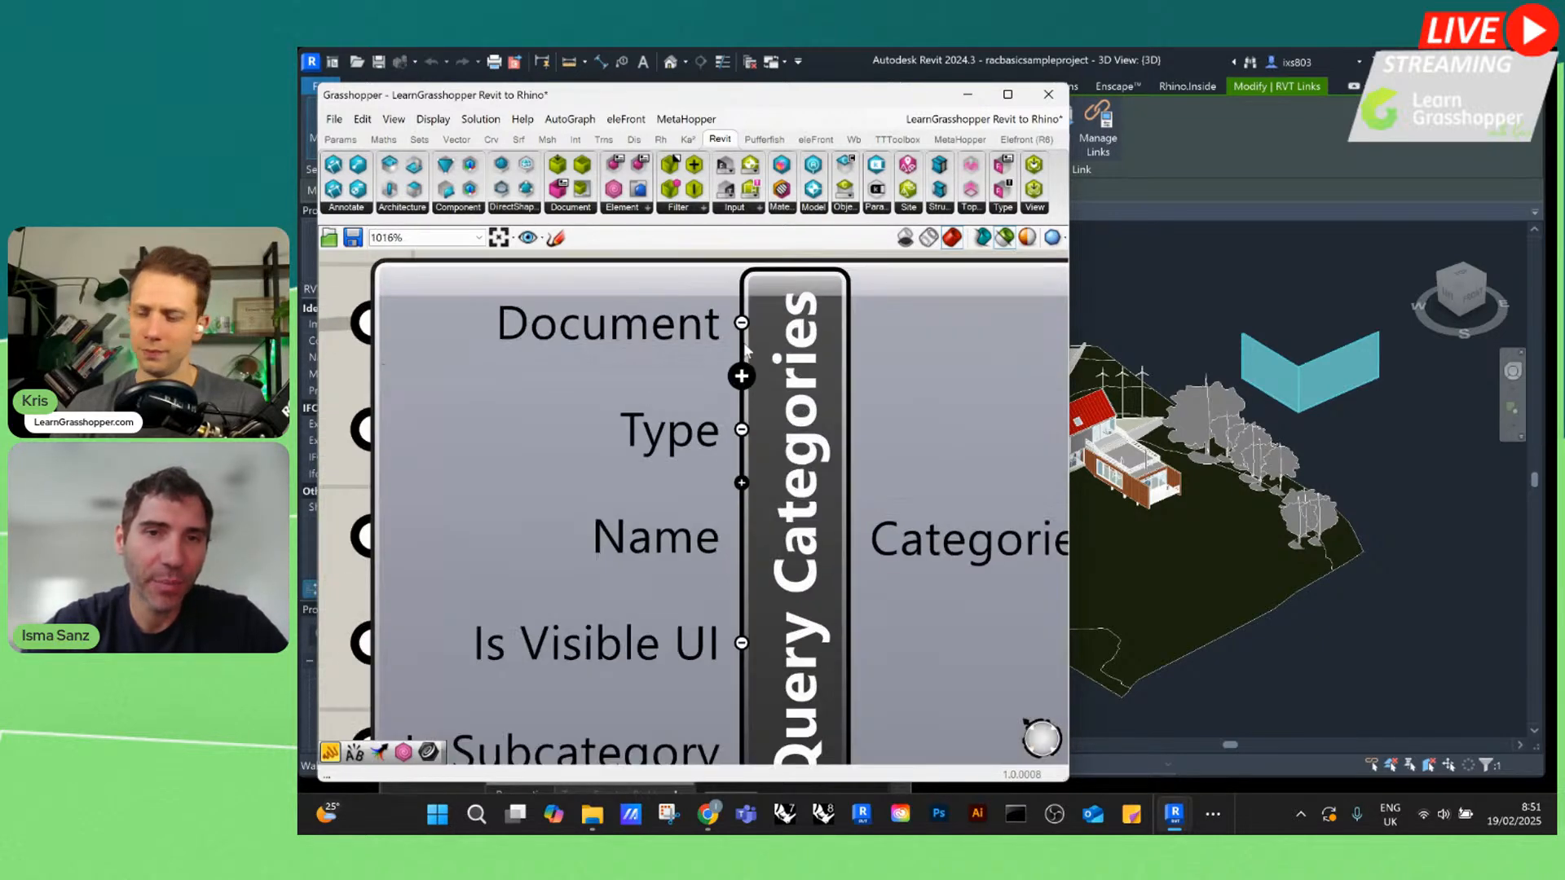
scroll(753, 349, down, 3)
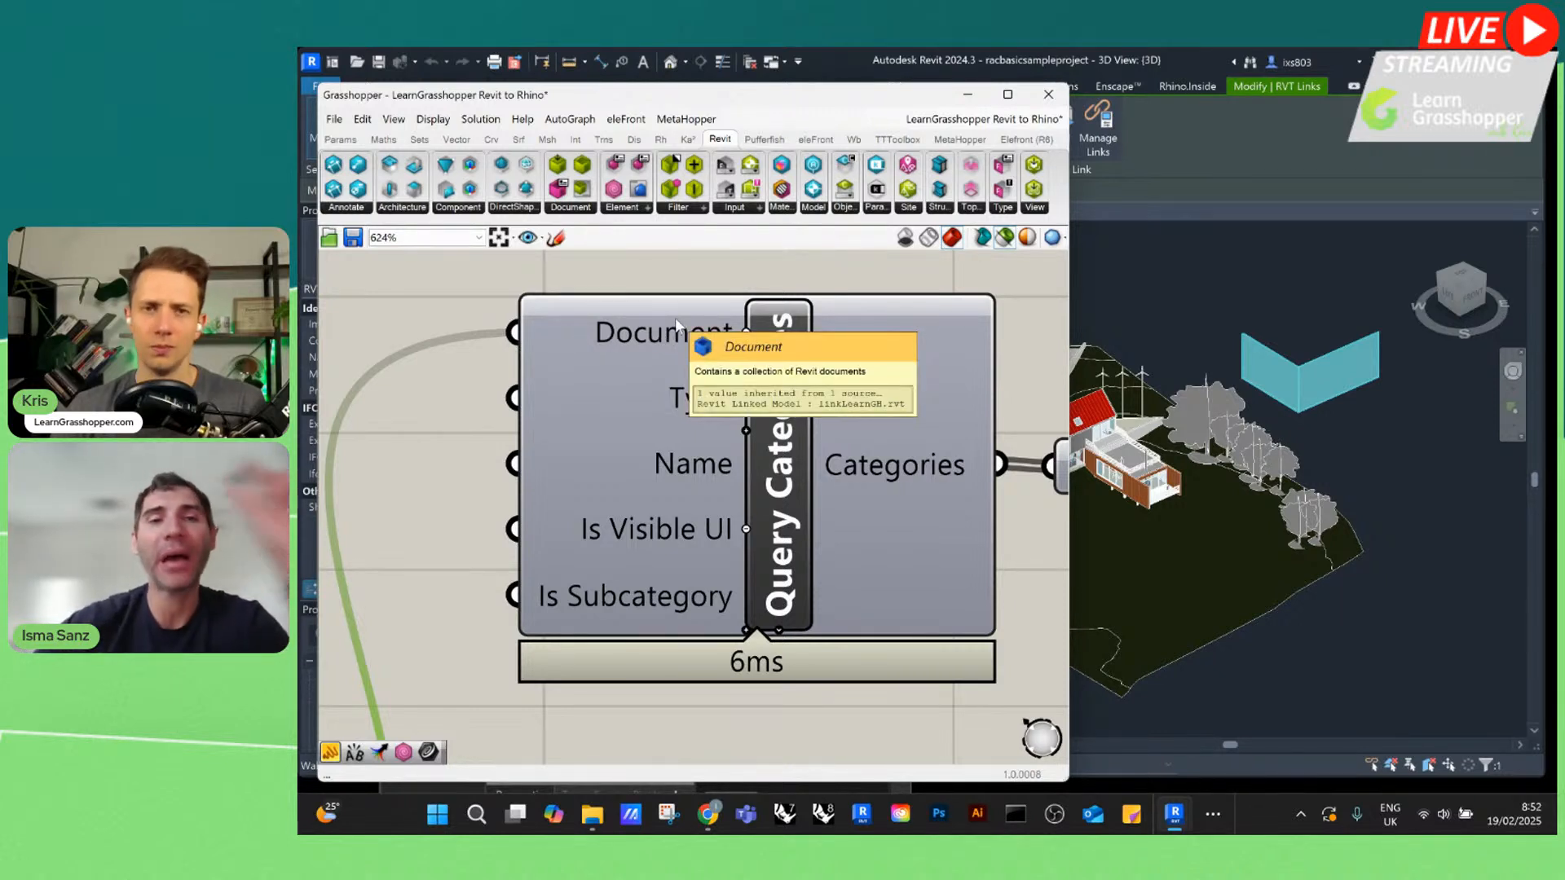
scroll(683, 336, down, 5)
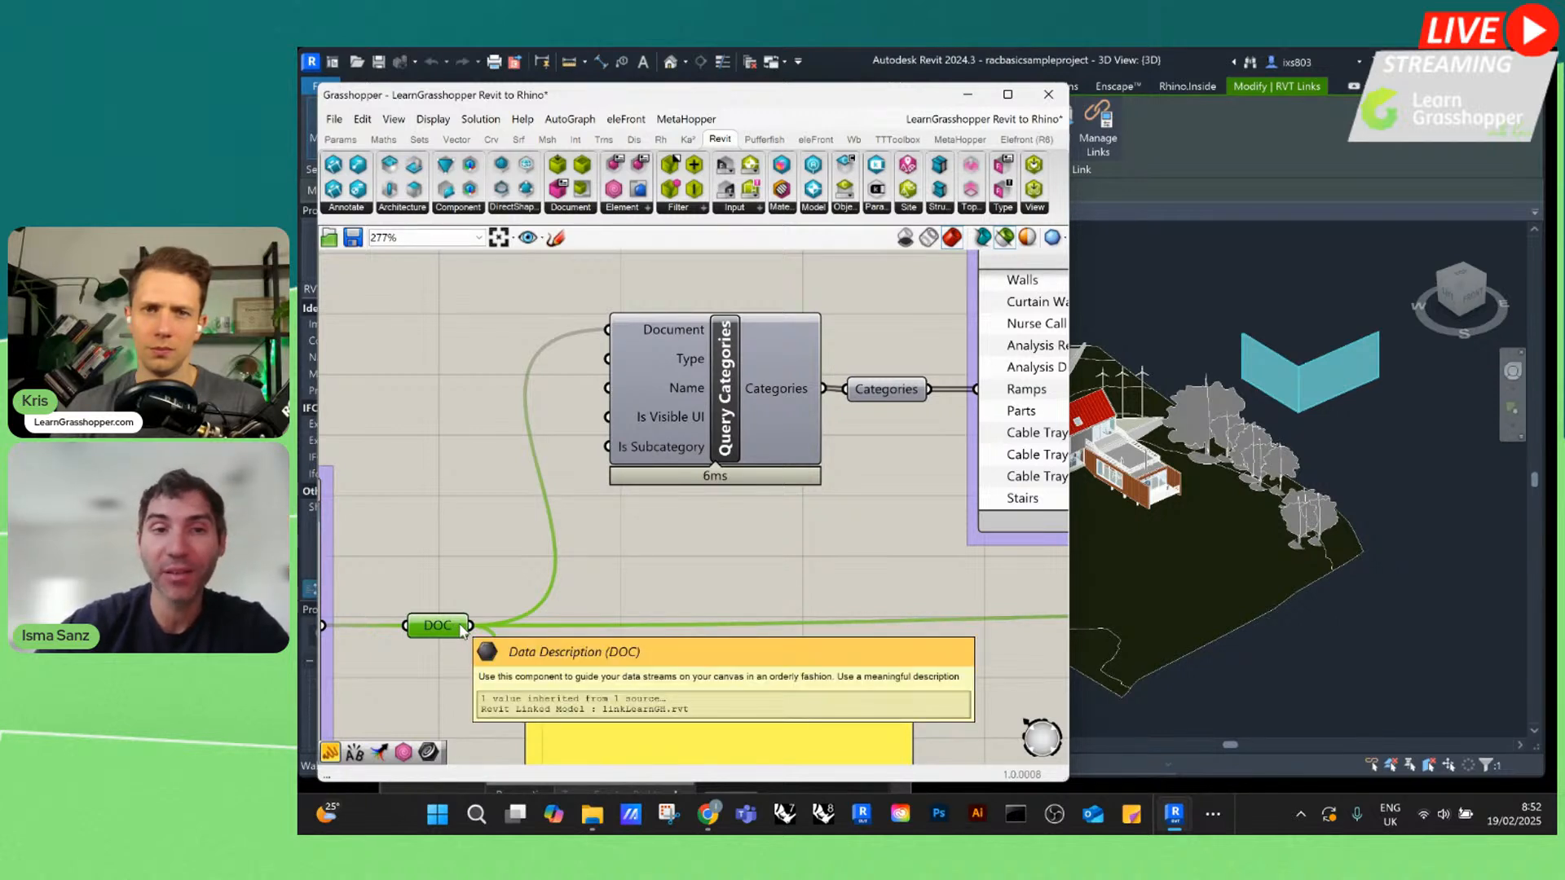
mouse_move(657, 327)
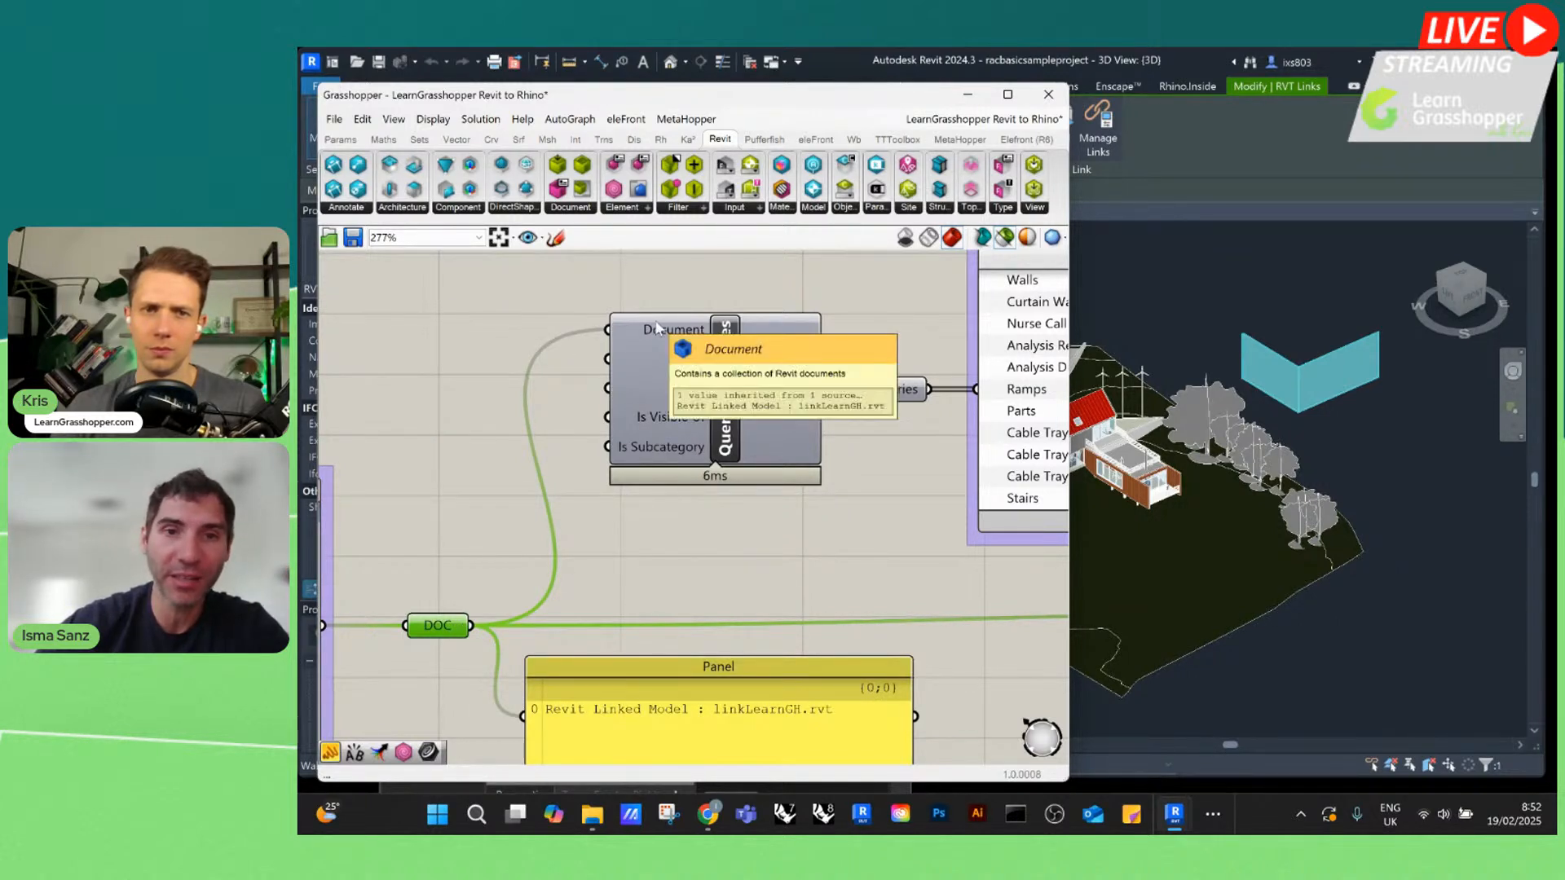
Select the Categories relay after Query Categories and choose Walls in the category value picker
scroll(522, 397, down, 3)
scroll(803, 394, up, 3)
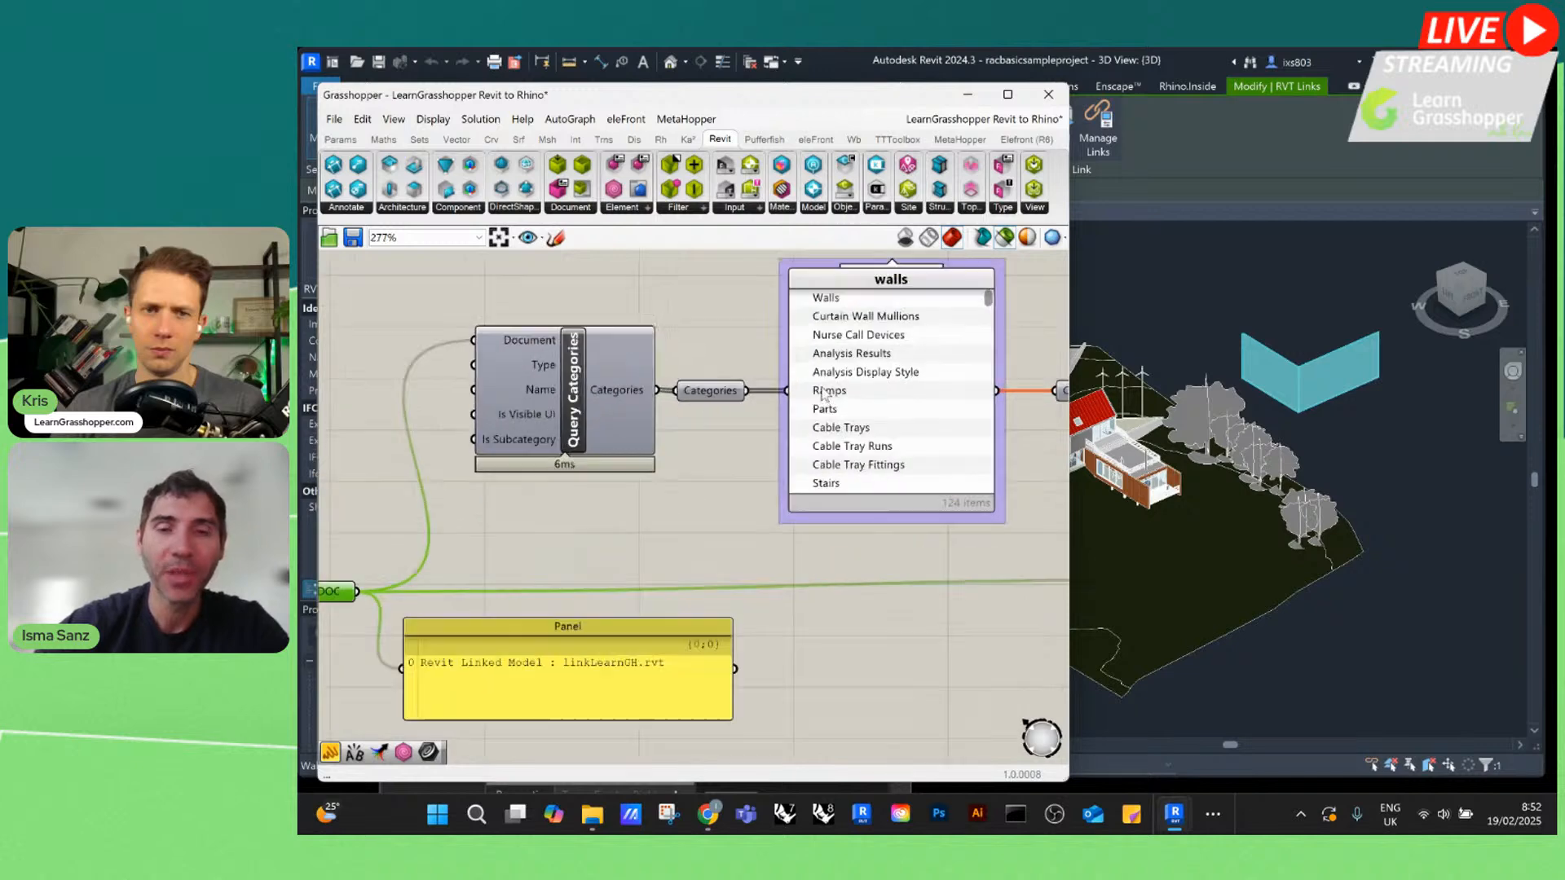
click(690, 394)
scroll(691, 399, down, 2)
scroll(718, 335, up, 2)
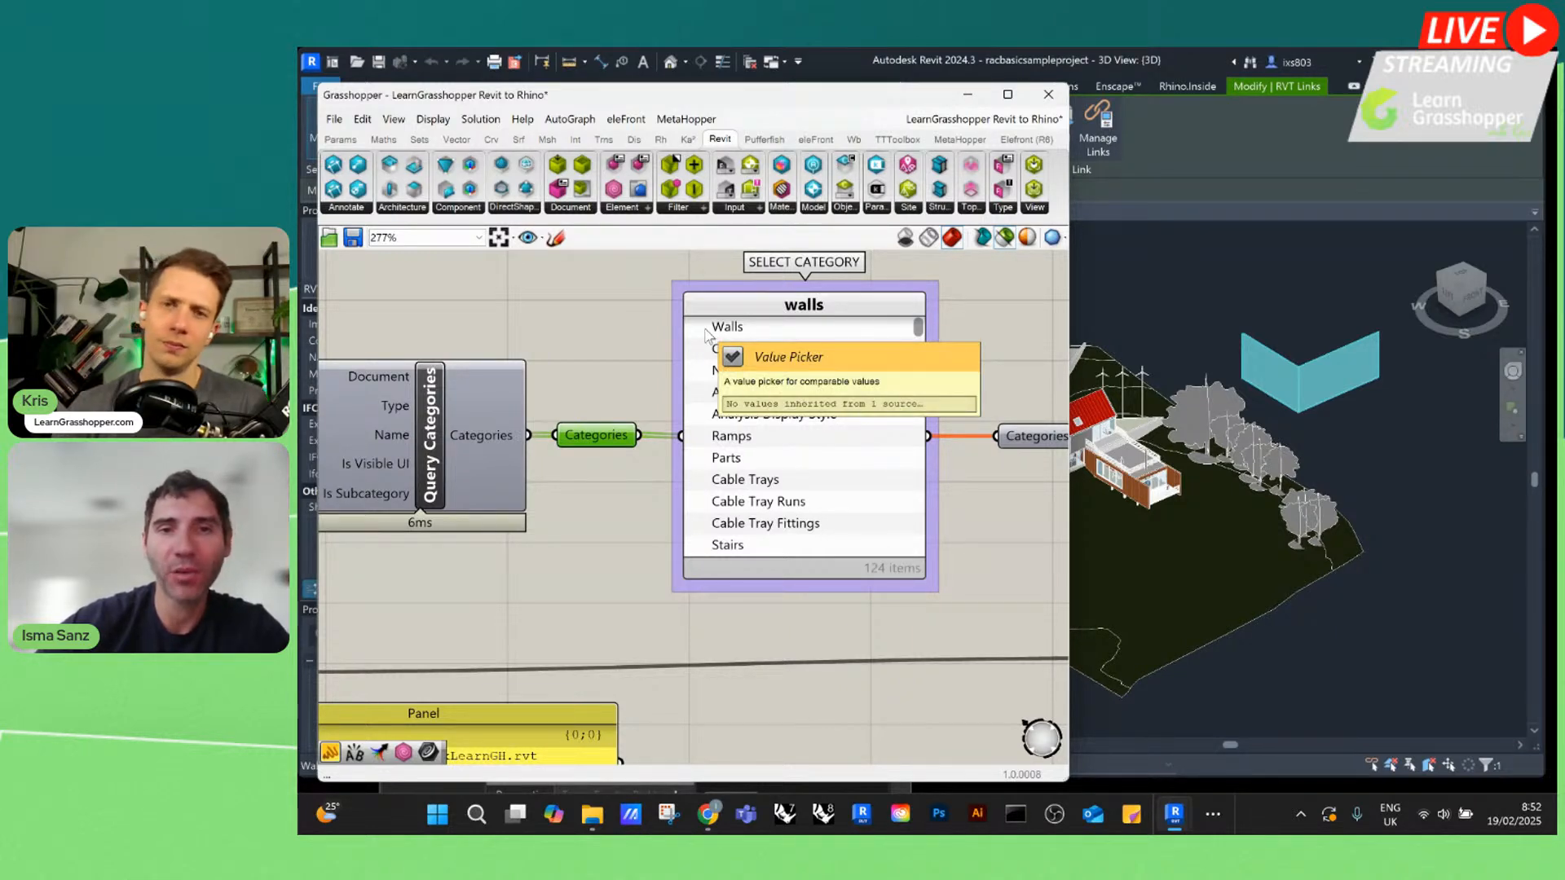
click(707, 328)
Inspect the data in the Categories relay after the category value picker and select the Category Filter component
scroll(591, 358, down, 4)
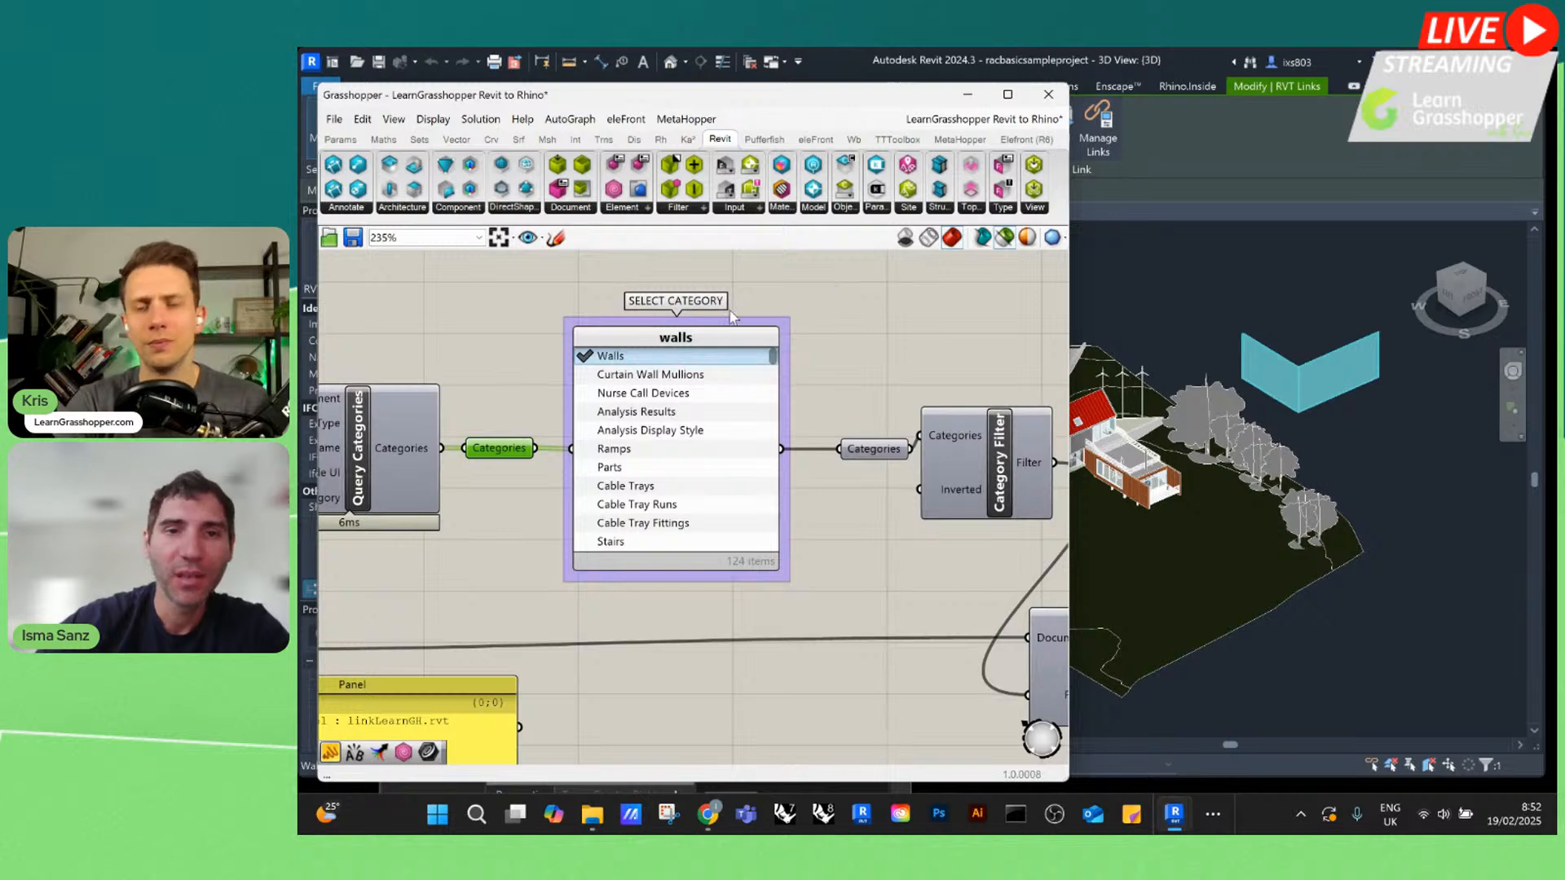
scroll(795, 417, up, 3)
drag(795, 418, 772, 420)
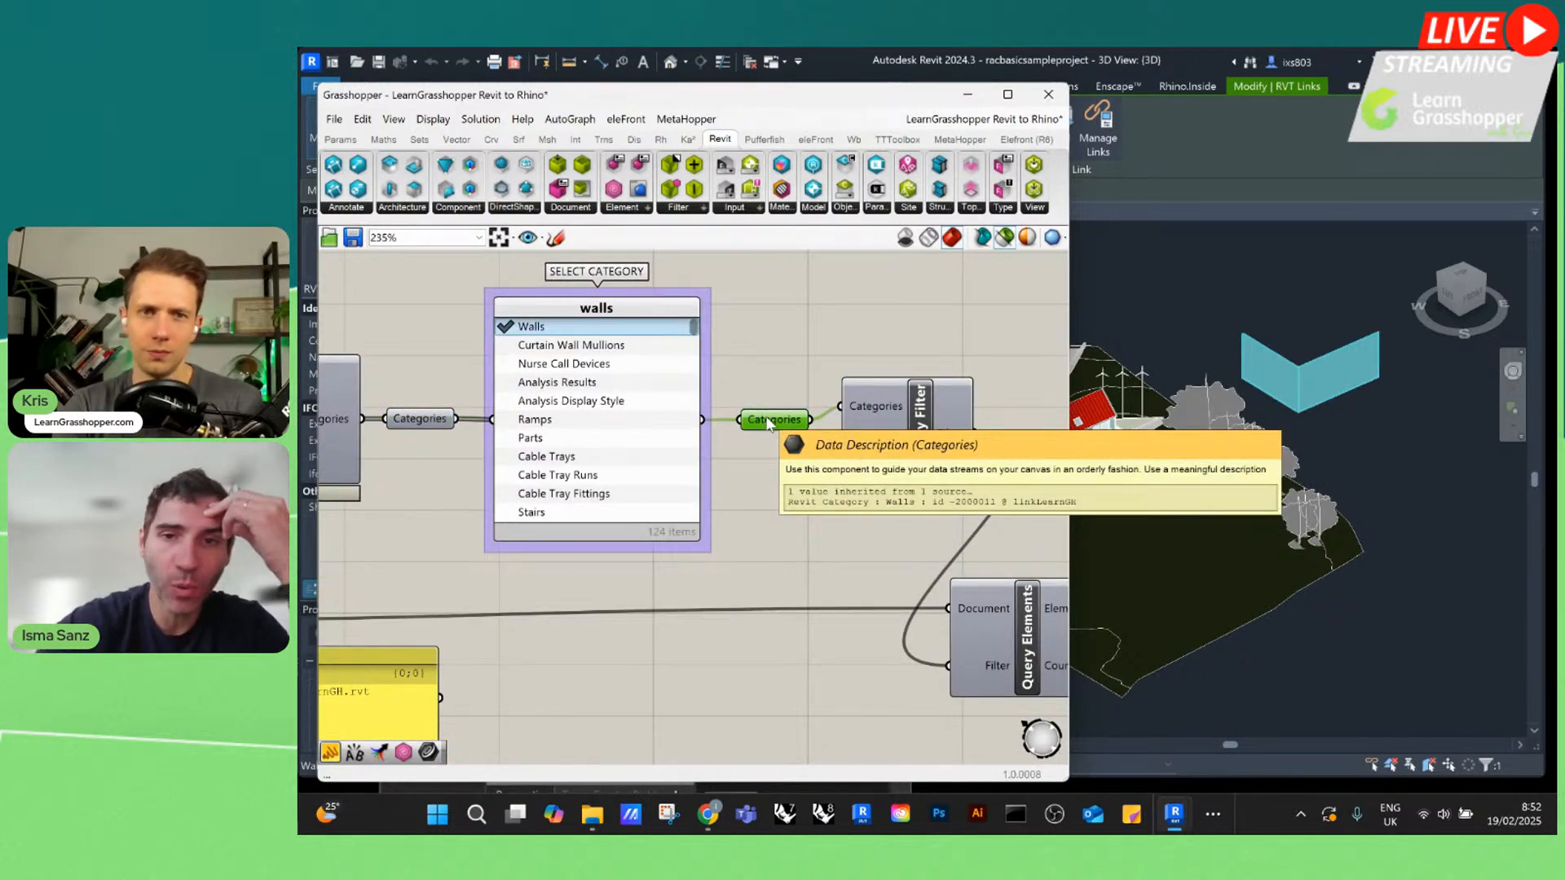
click(768, 349)
scroll(775, 342, down, 1)
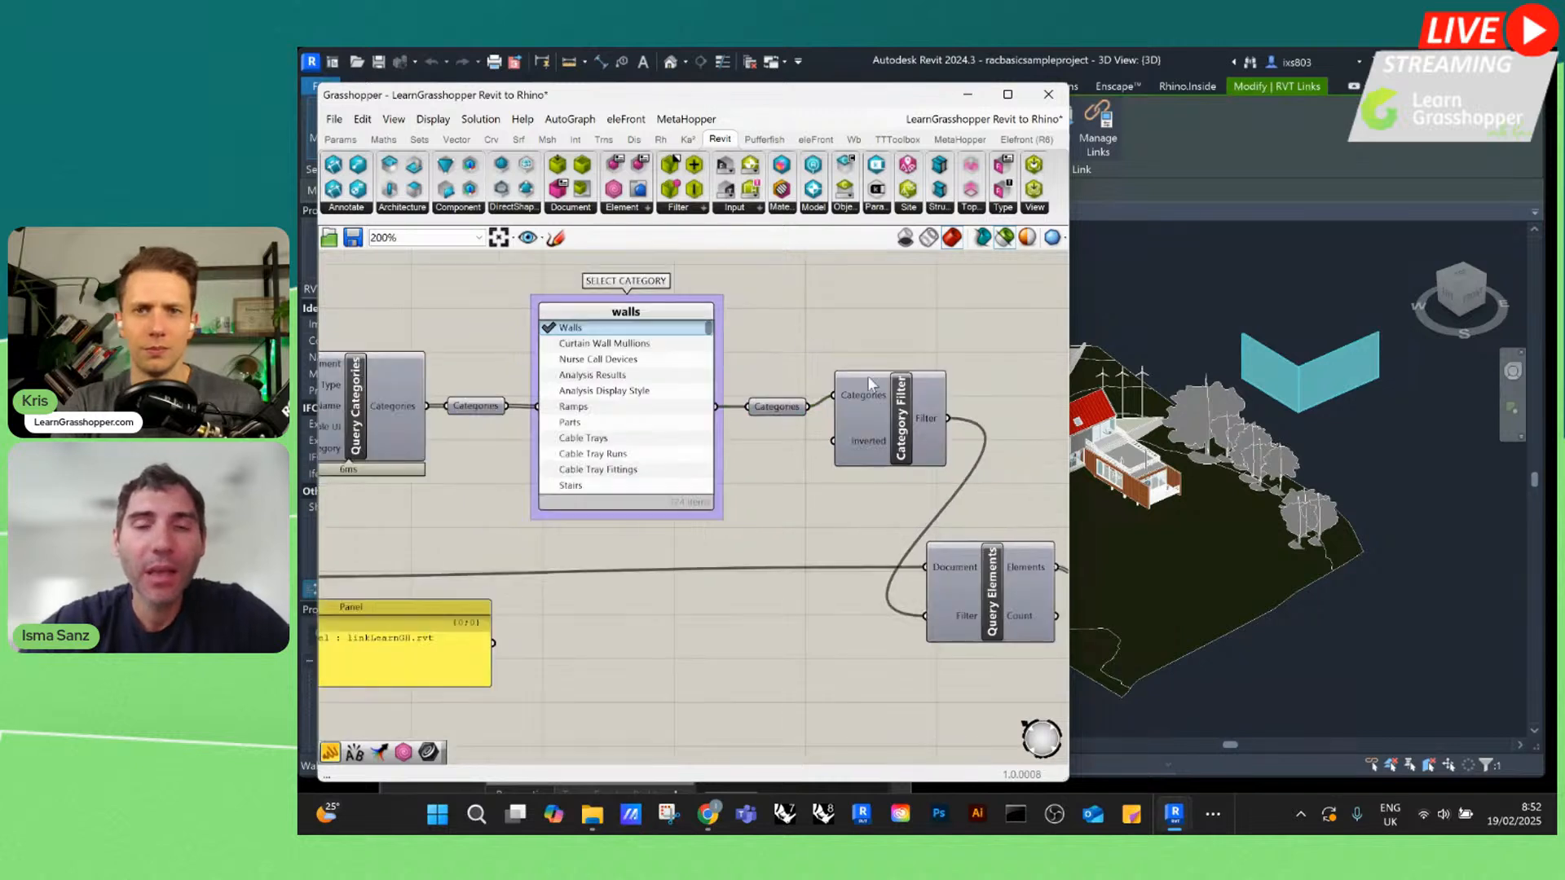
scroll(867, 375, up, 2)
click(877, 447)
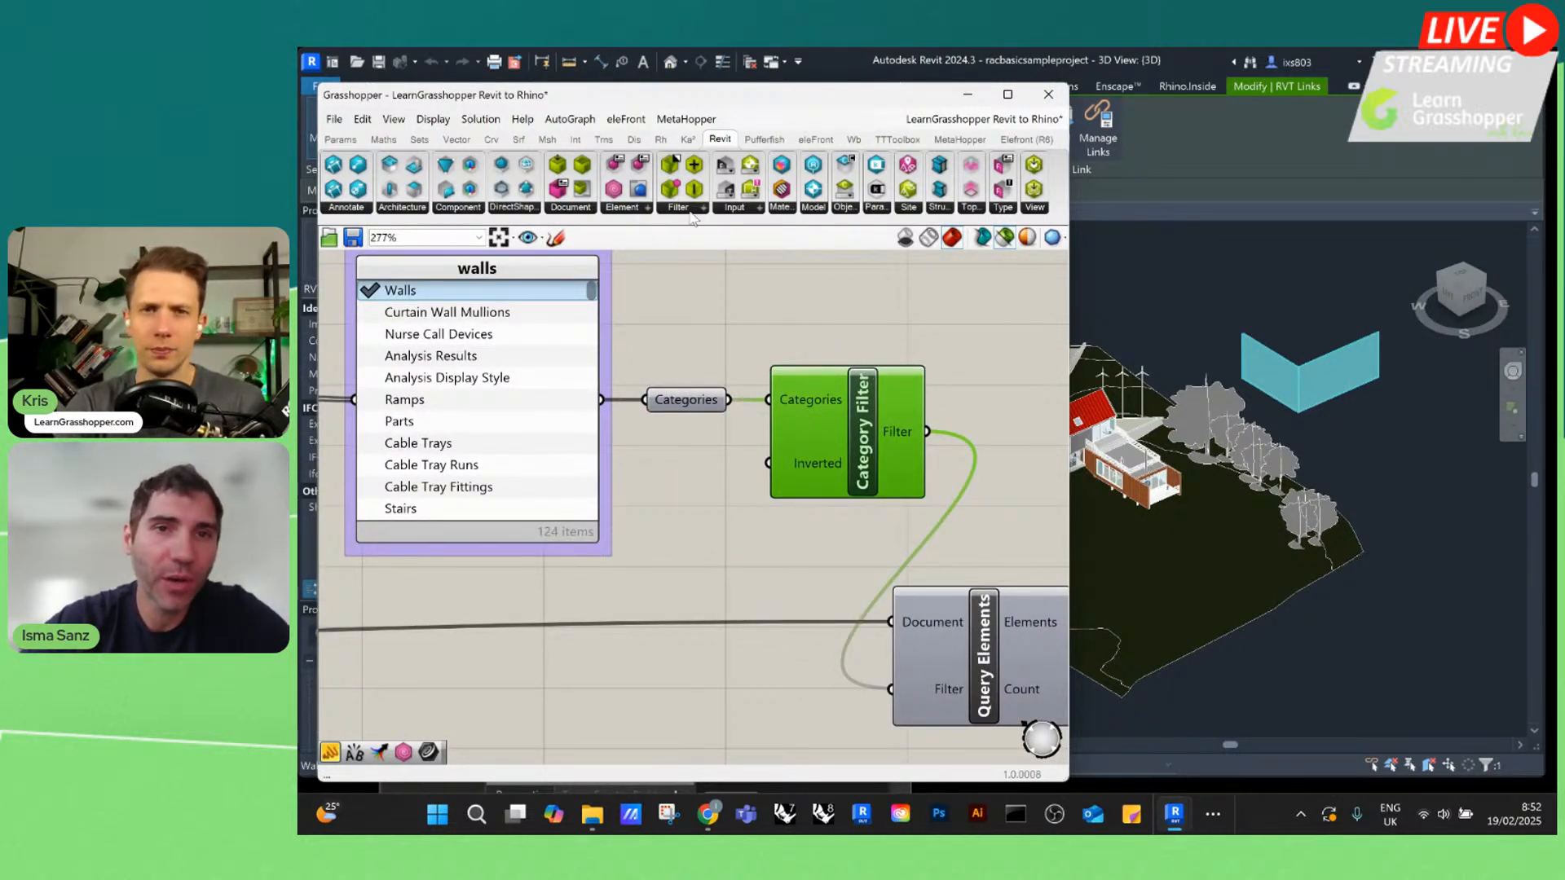
Maximize the Grasshopper window and browse the available Revit filter components
click(1007, 94)
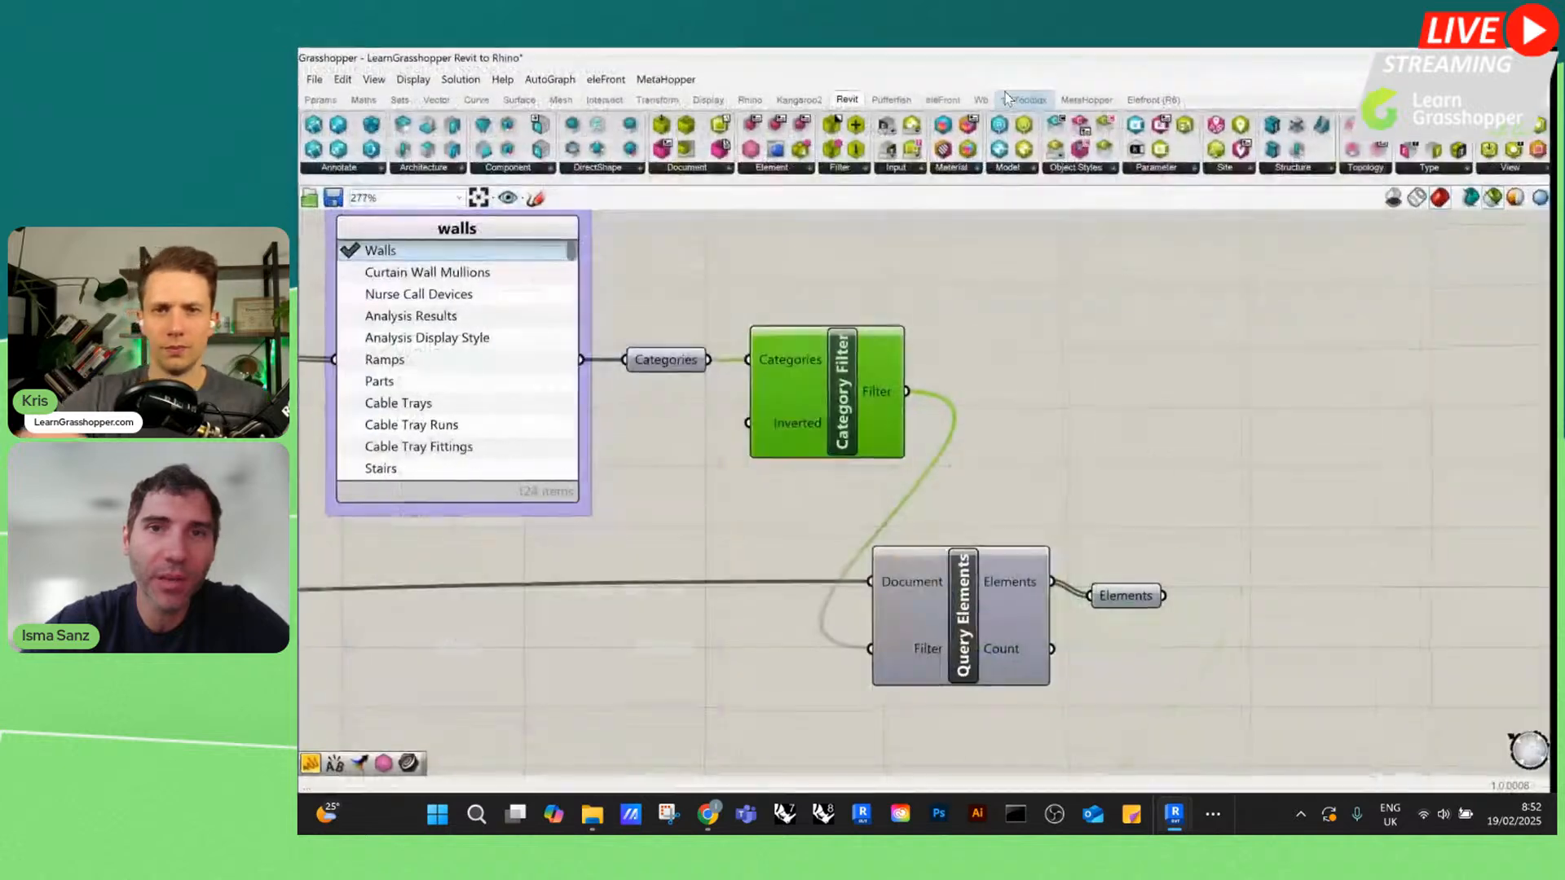
scroll(796, 266, down, 1)
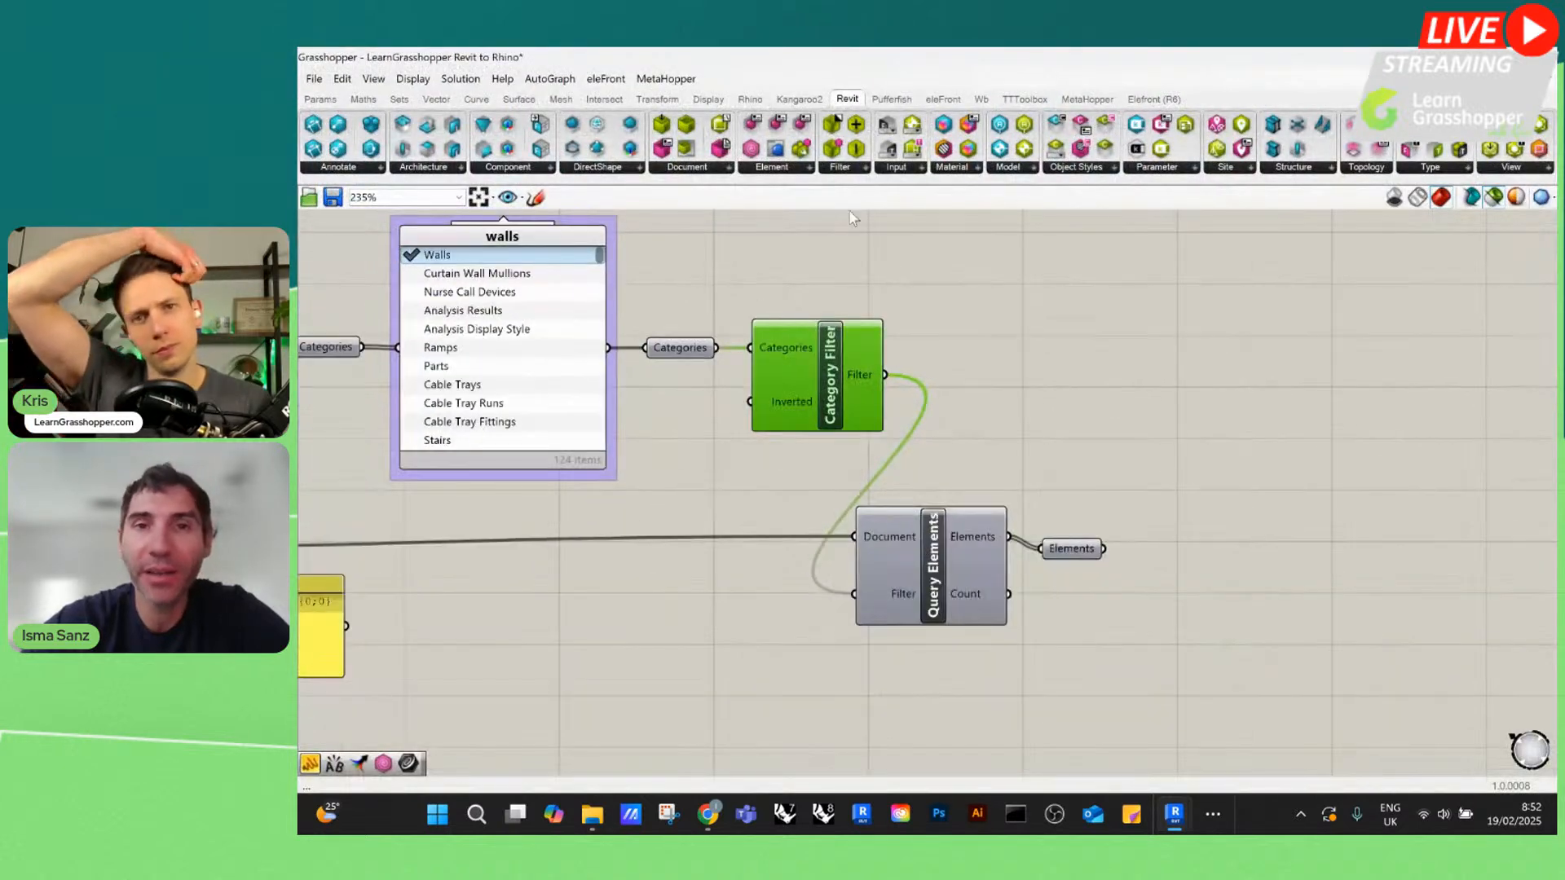
click(860, 167)
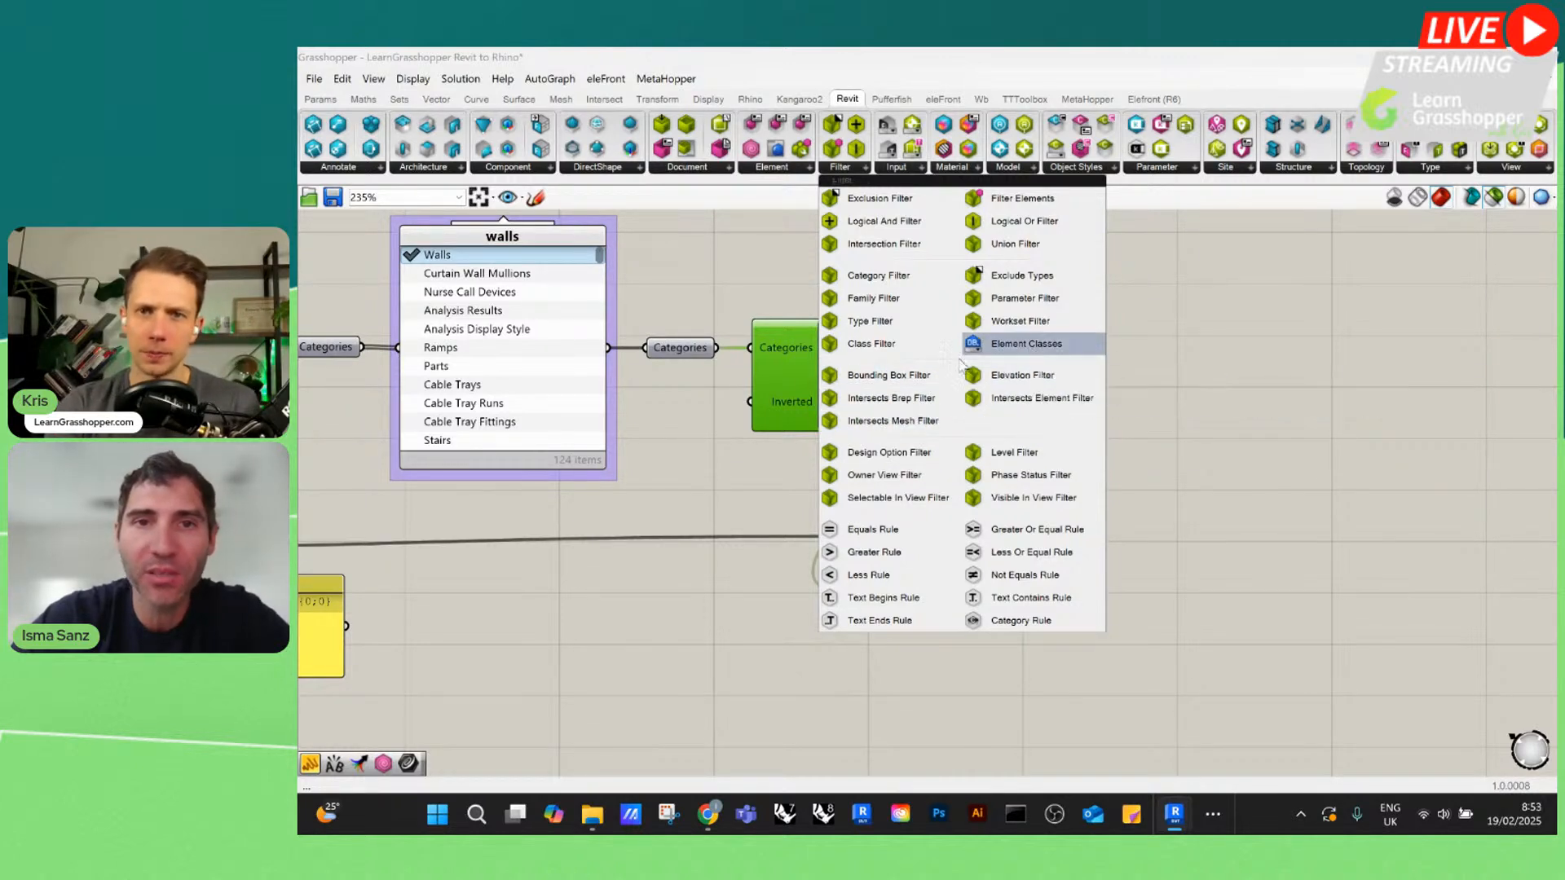
click(706, 272)
scroll(706, 272, down, 1)
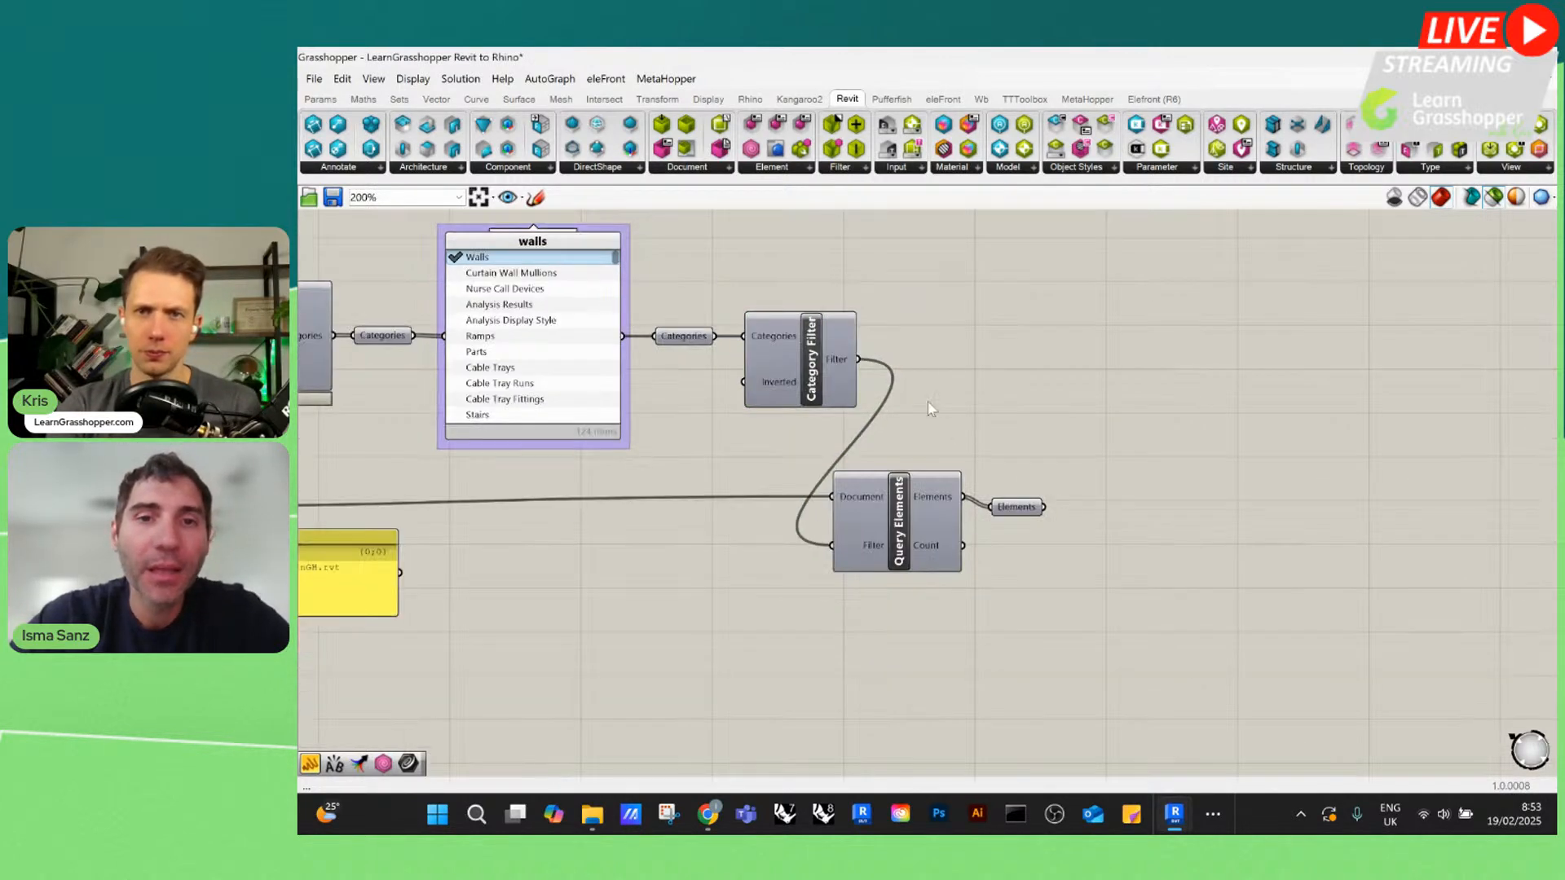
Examine the Category Filter output and the Query Elements component with its linked-model Document input
scroll(888, 399, up, 1)
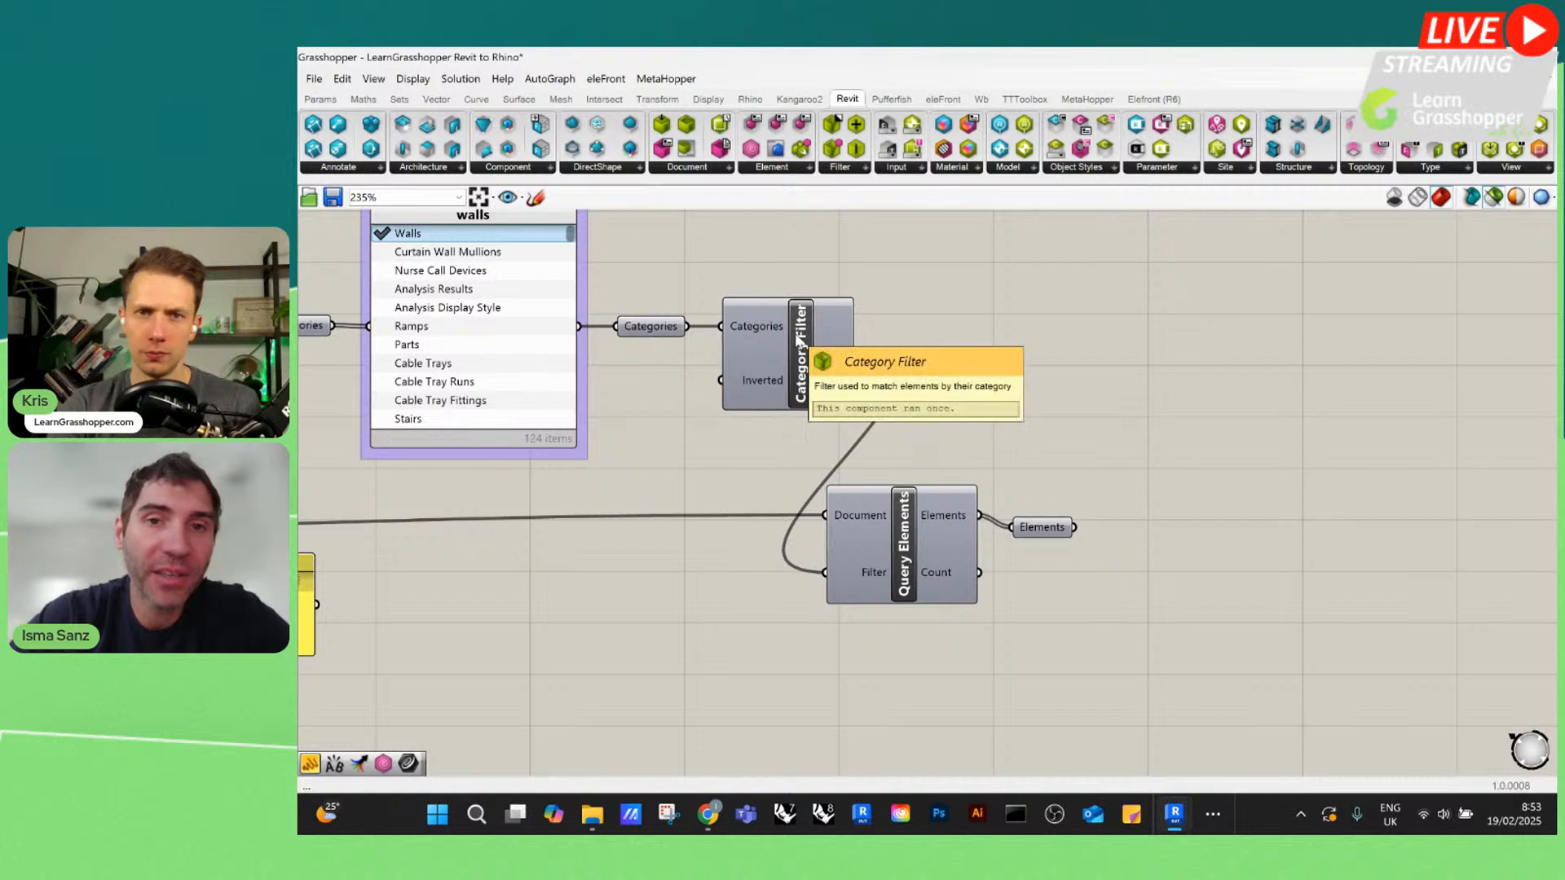
click(829, 356)
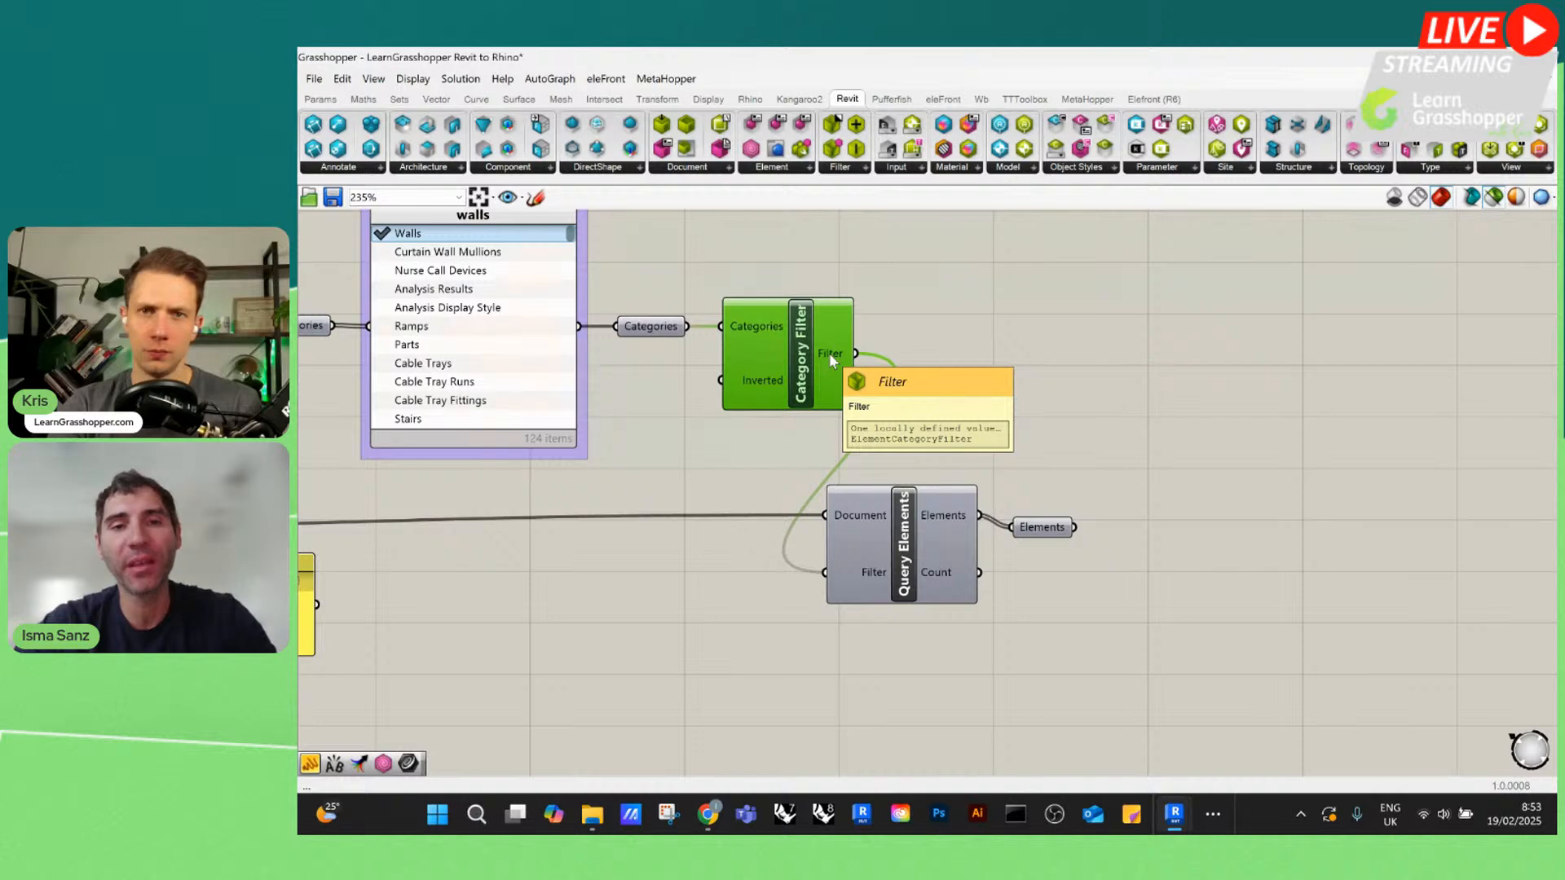
scroll(1403, 383, down, 2)
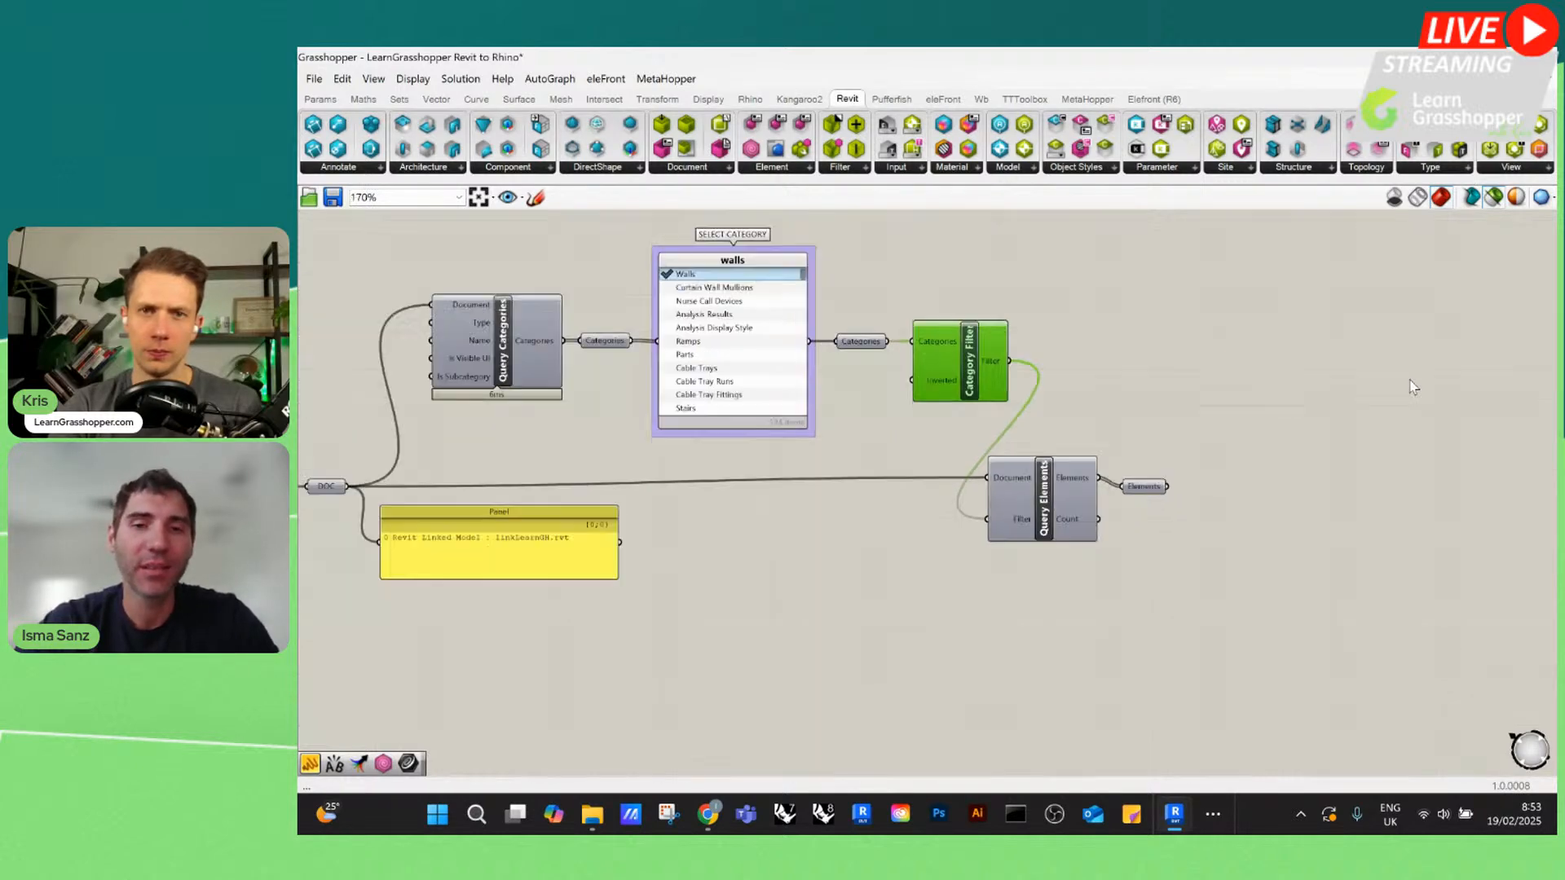
scroll(1019, 522, up, 1)
click(1062, 497)
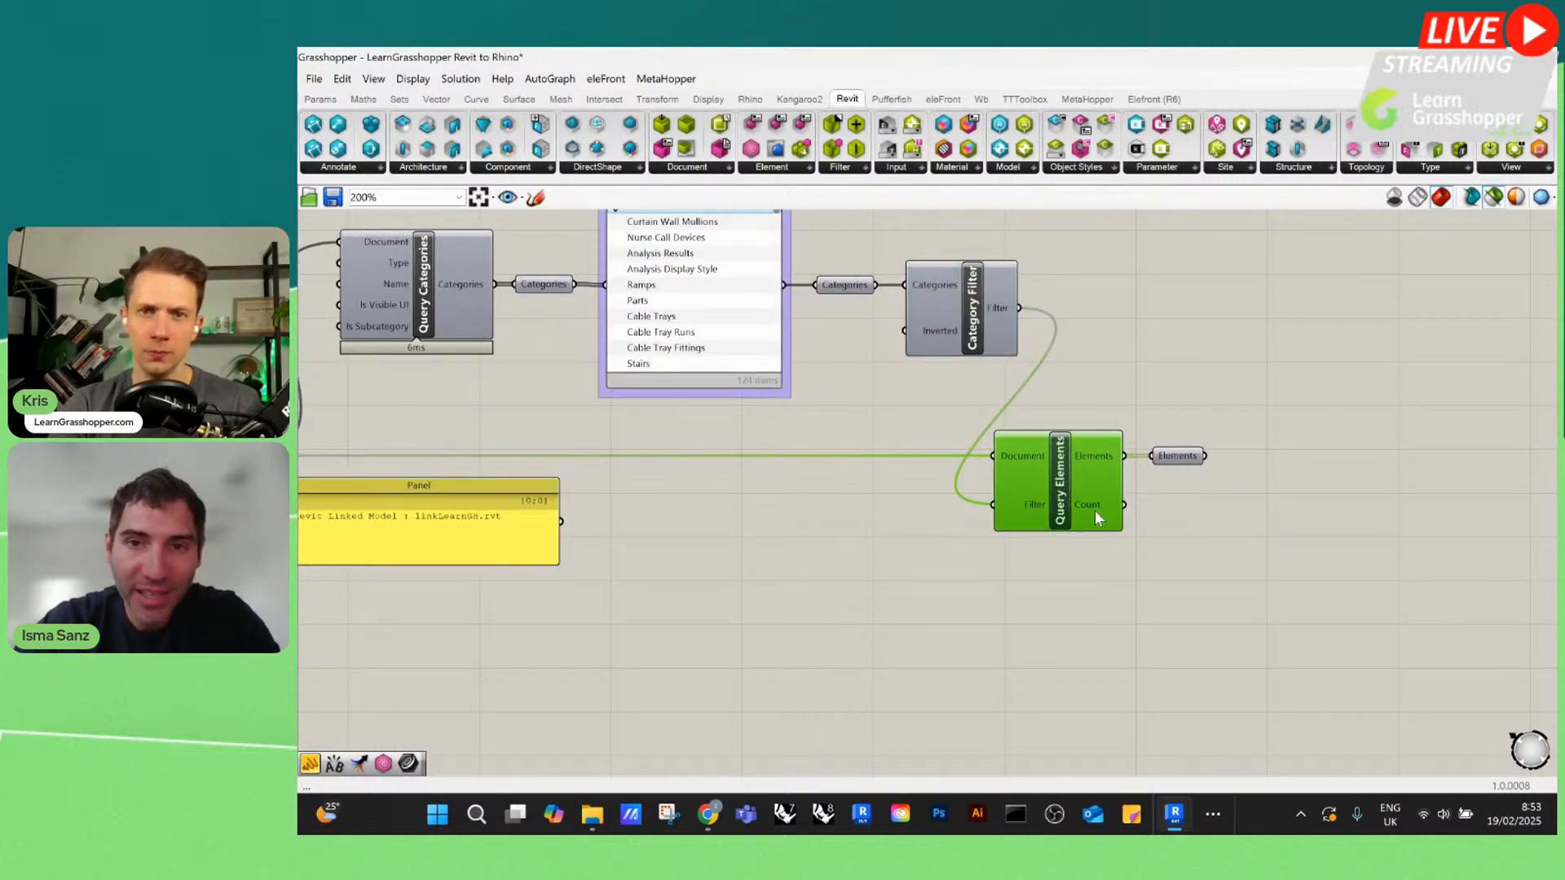
scroll(1094, 510, up, 2)
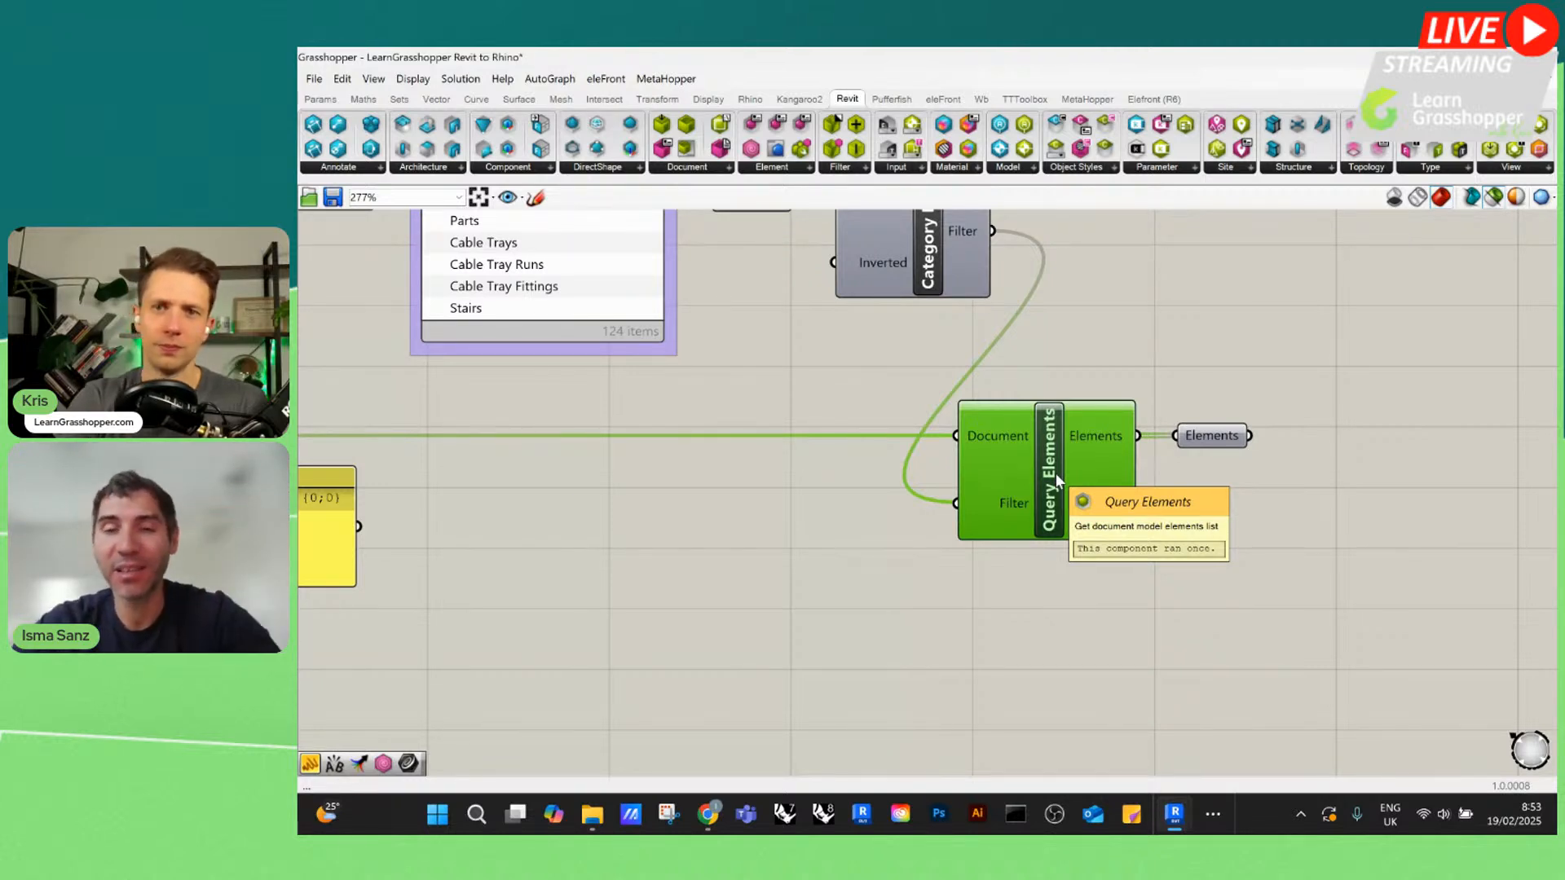
scroll(1055, 472, down, 1)
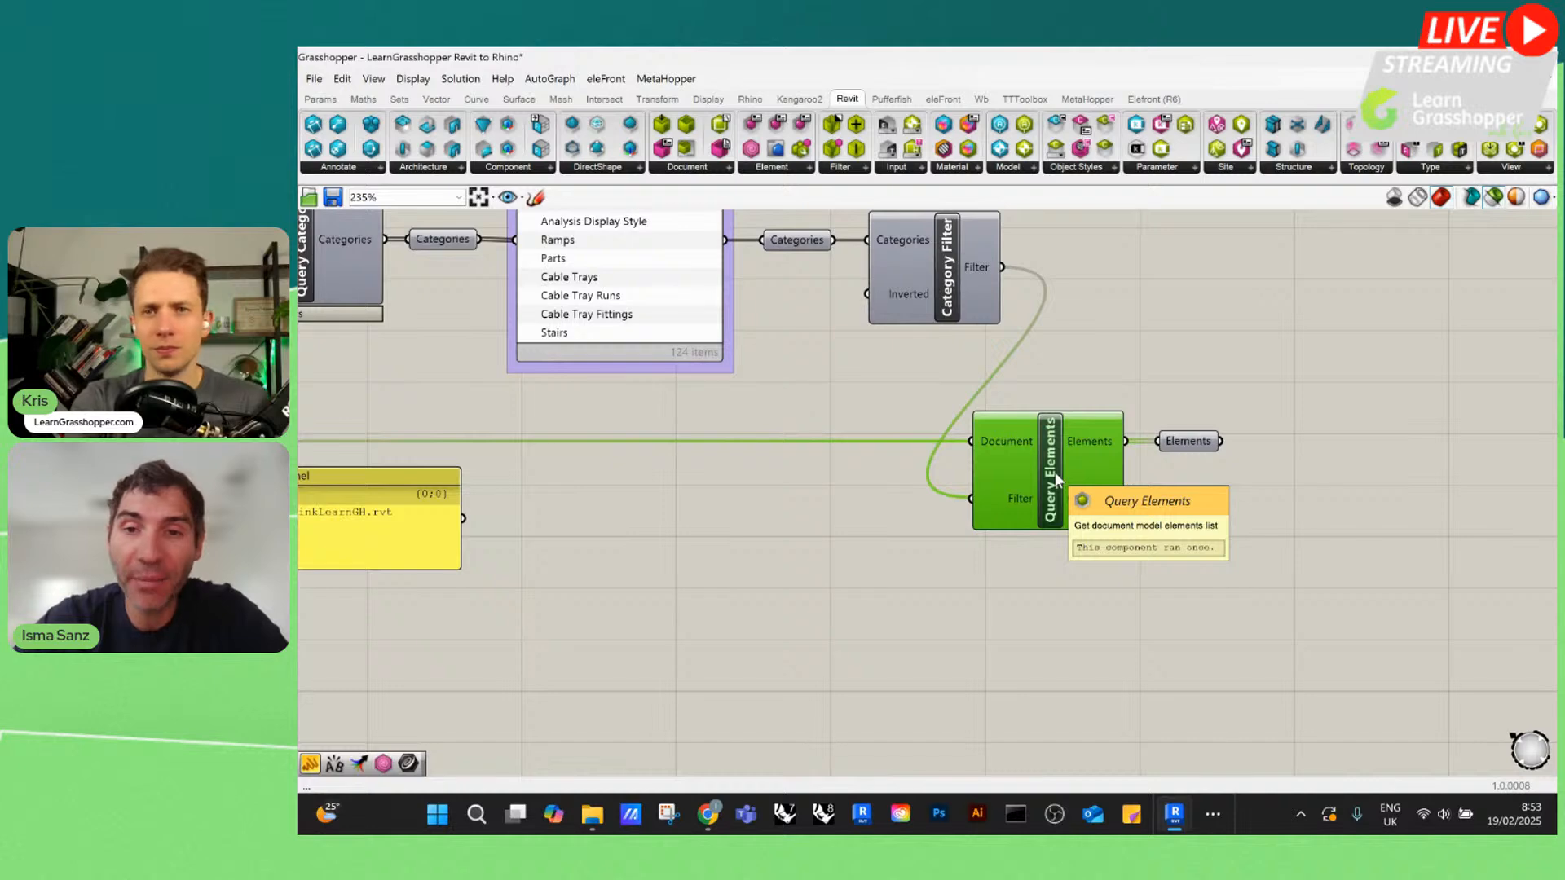
scroll(1031, 443, up, 5)
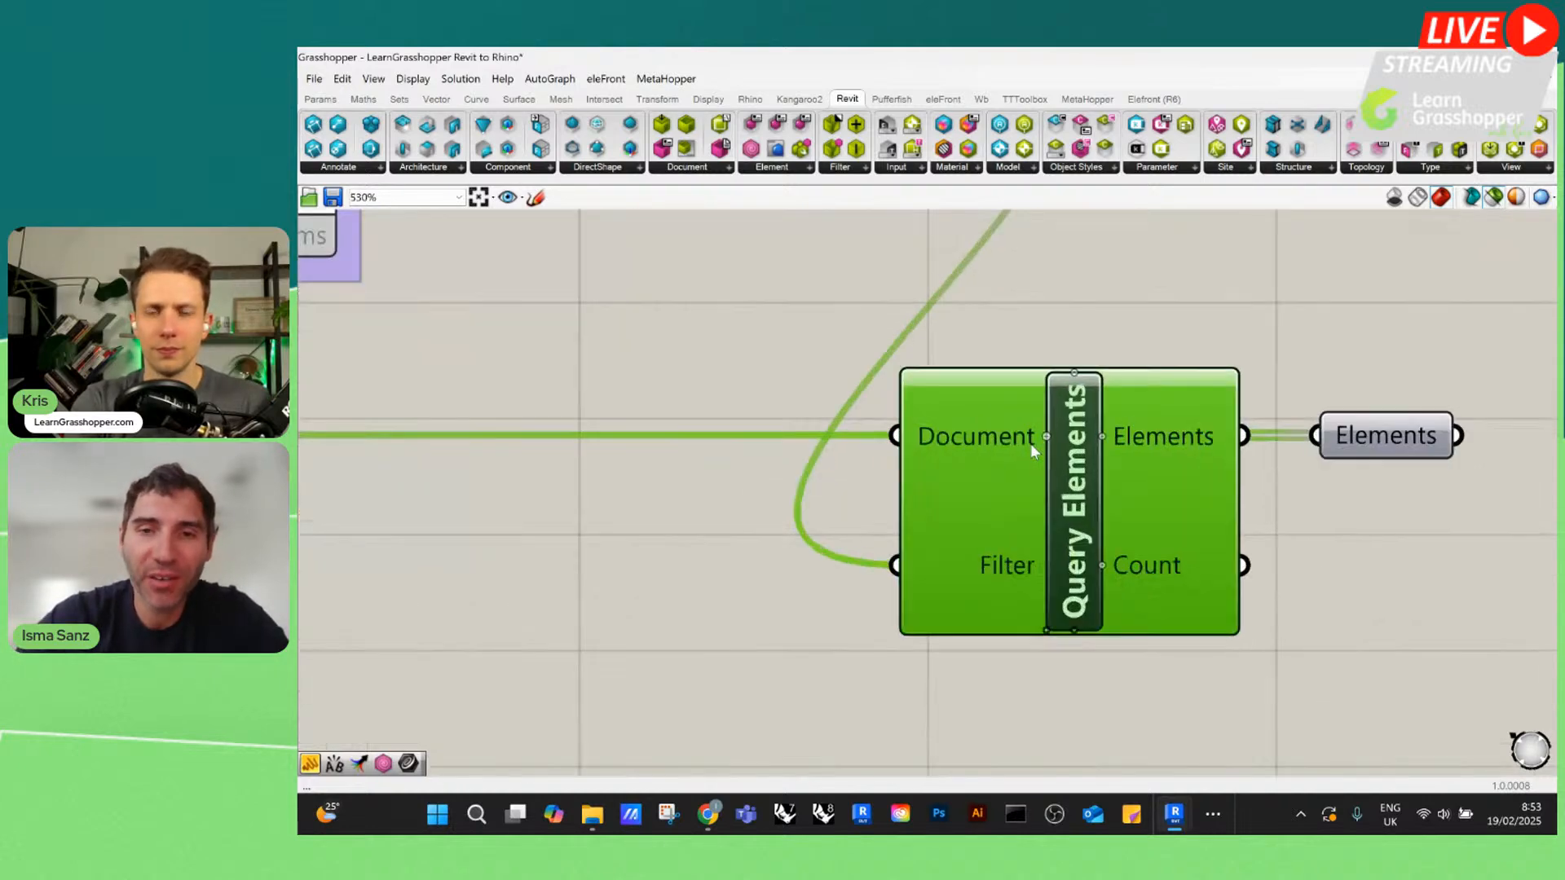
mouse_move(1019, 442)
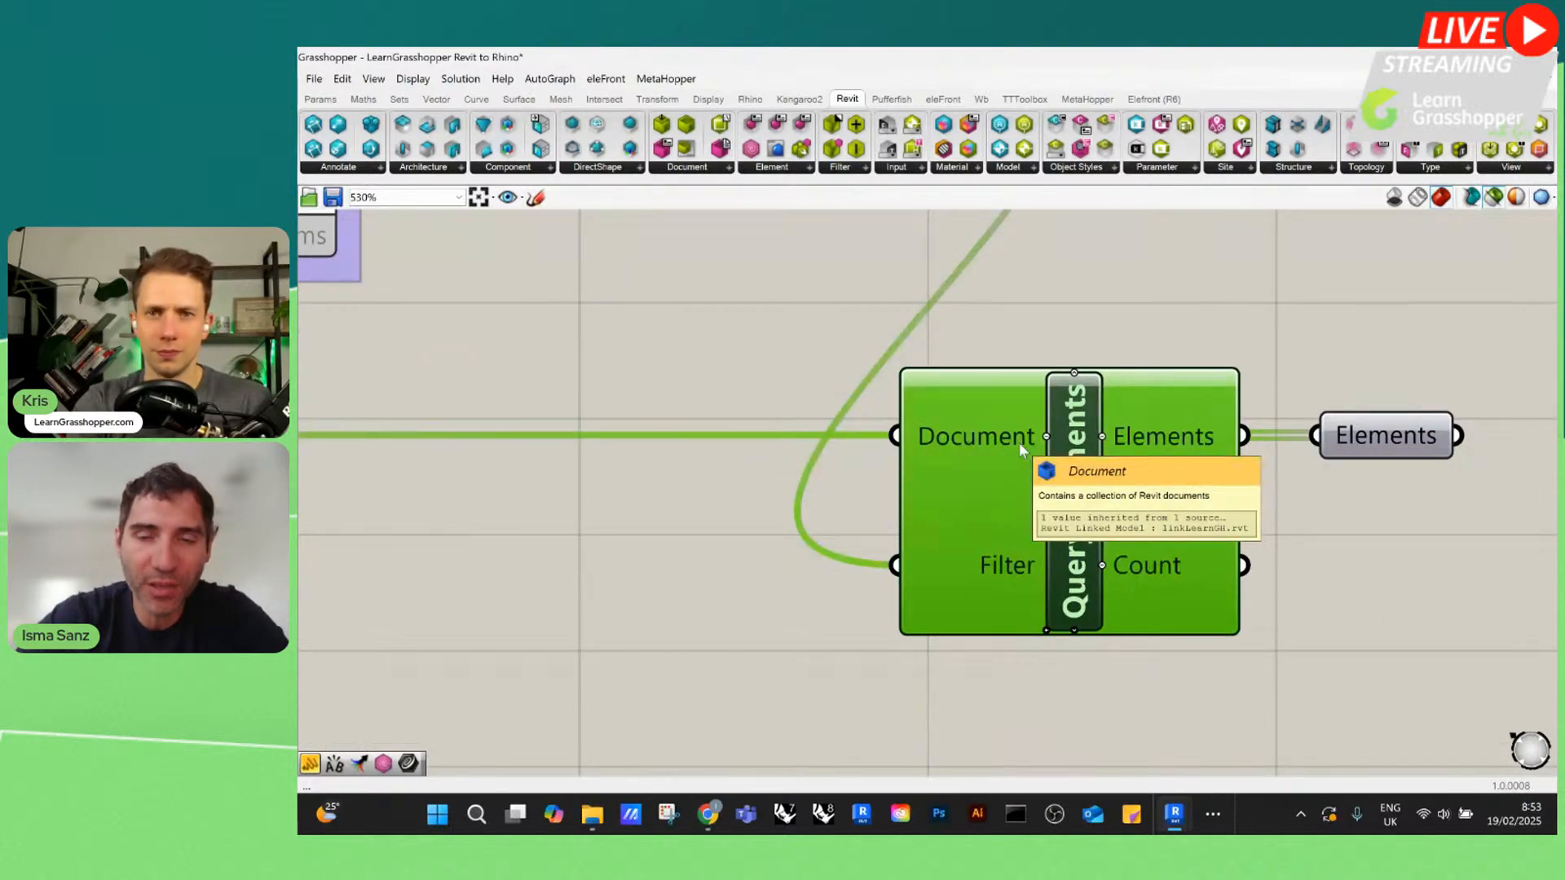
Add a second Query Elements component and position it just below the existing one
scroll(999, 277, down, 2)
double_click(1090, 634)
text(qu)
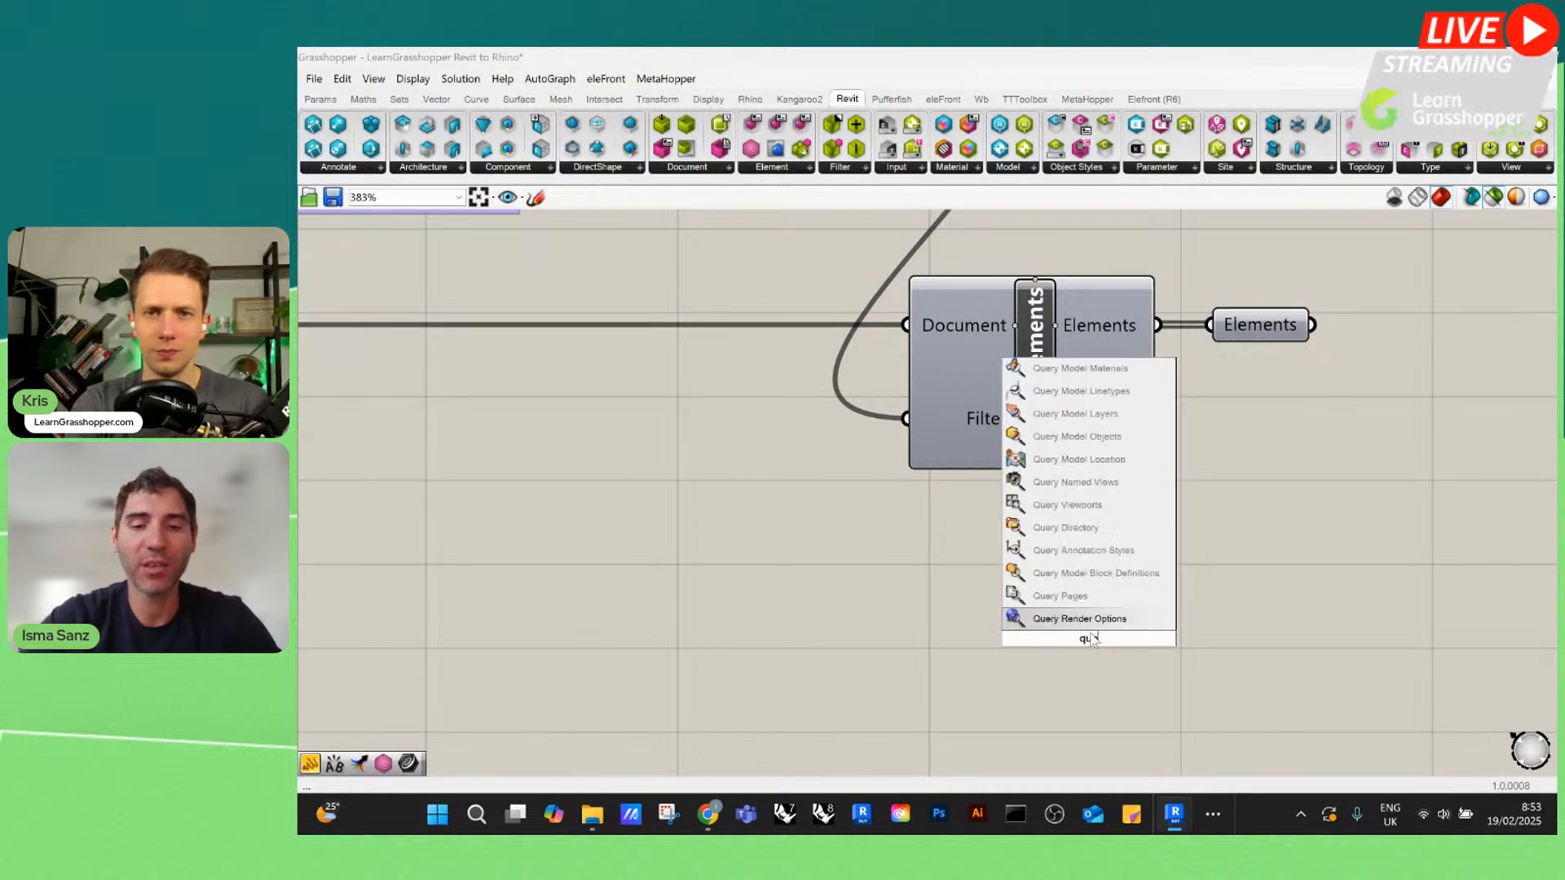
text(ery elements)
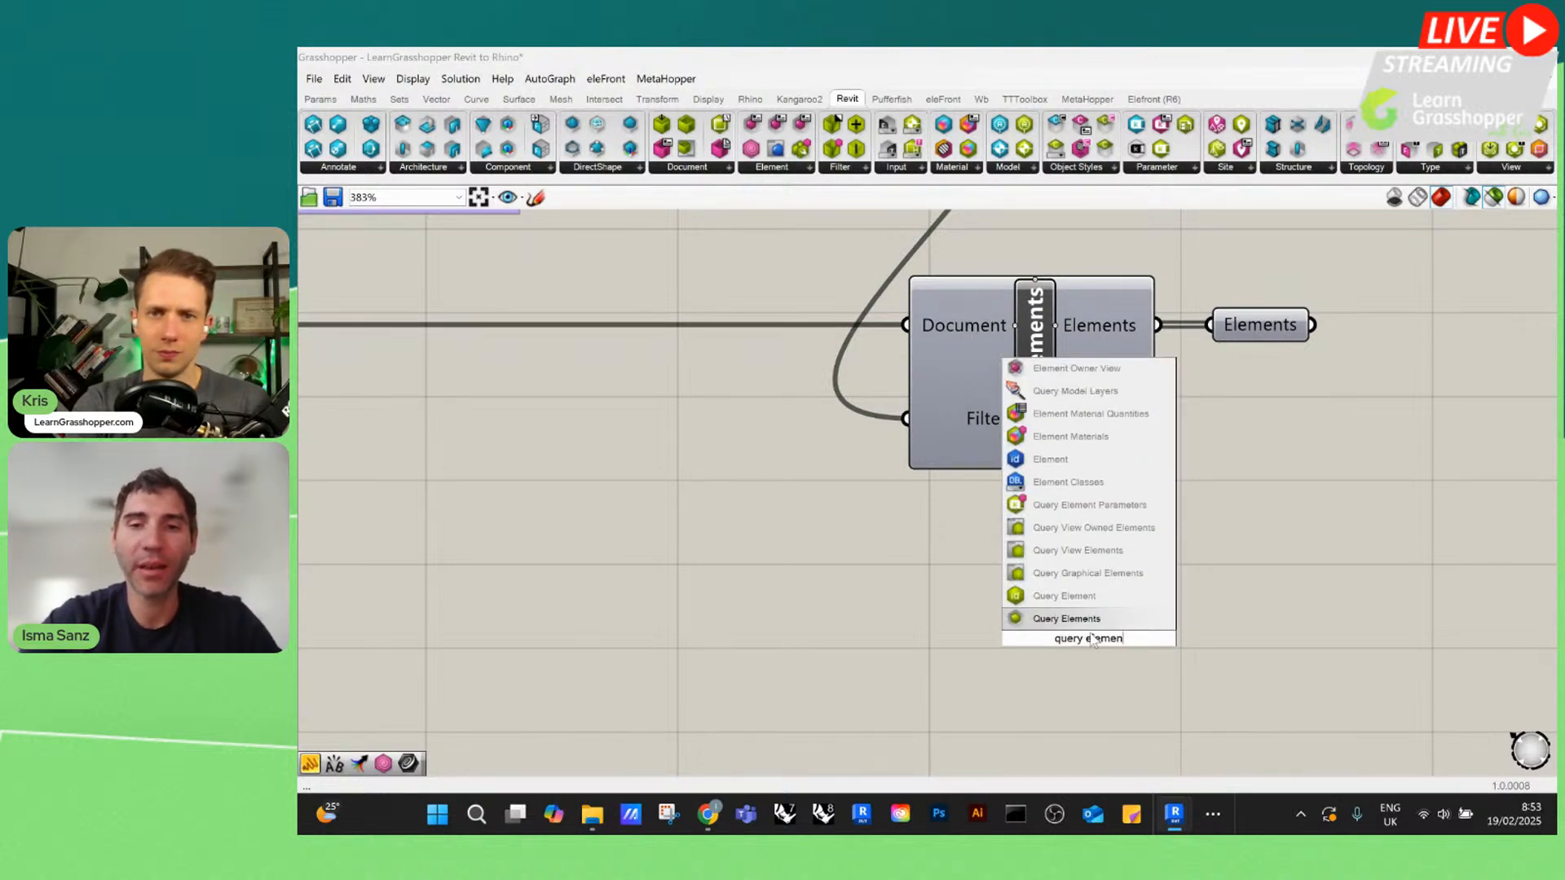
click(1102, 619)
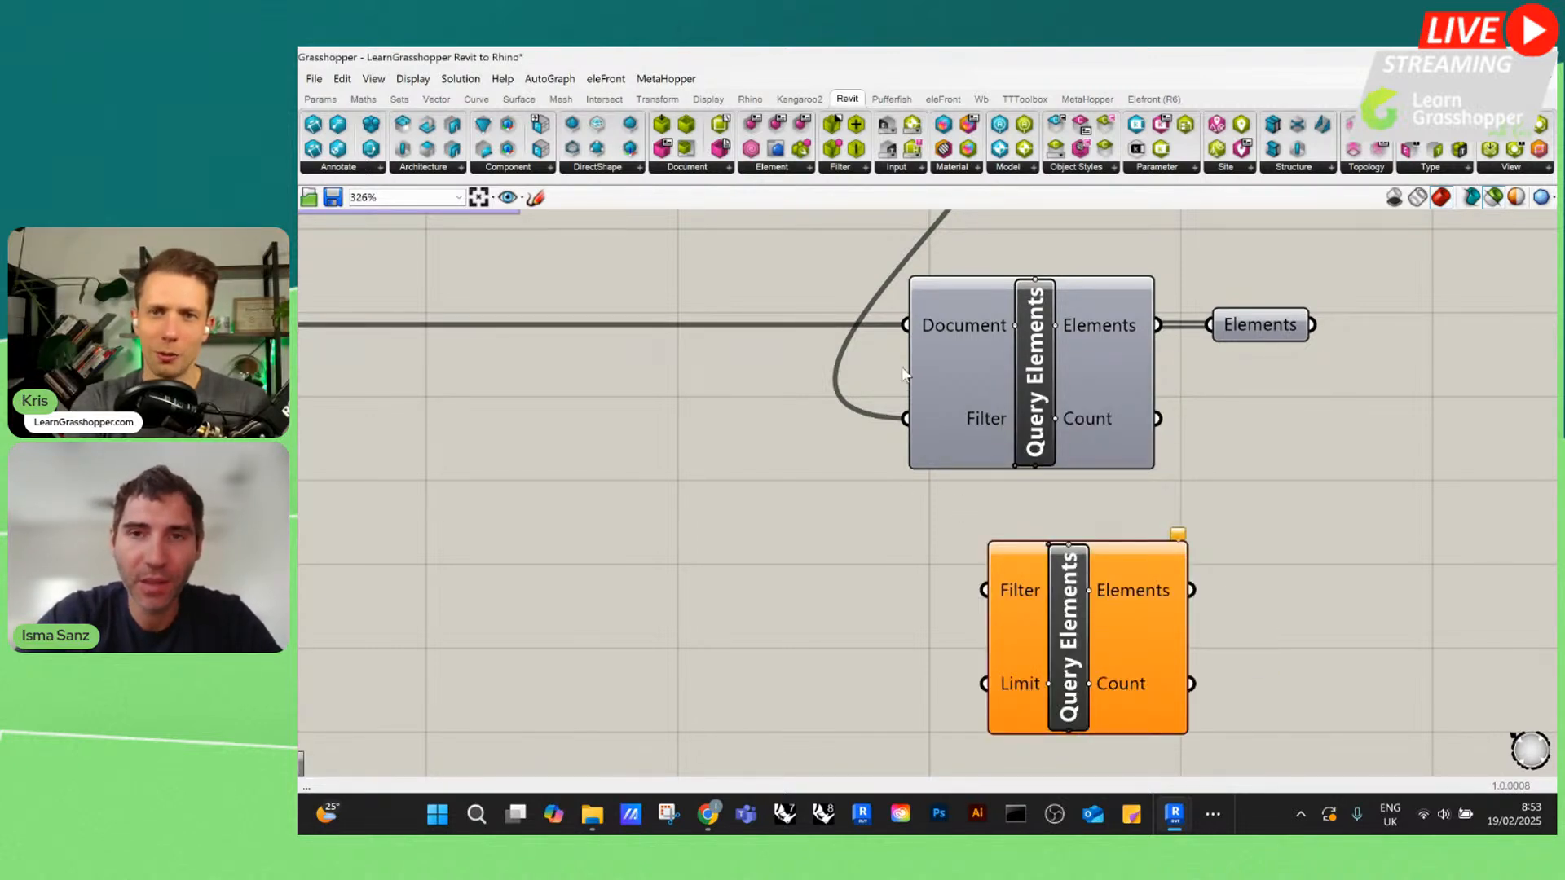
scroll(1027, 580, down, 2)
scroll(1027, 581, up, 1)
scroll(1026, 576, up, 2)
drag(1026, 575, 968, 592)
scroll(967, 587, down, 2)
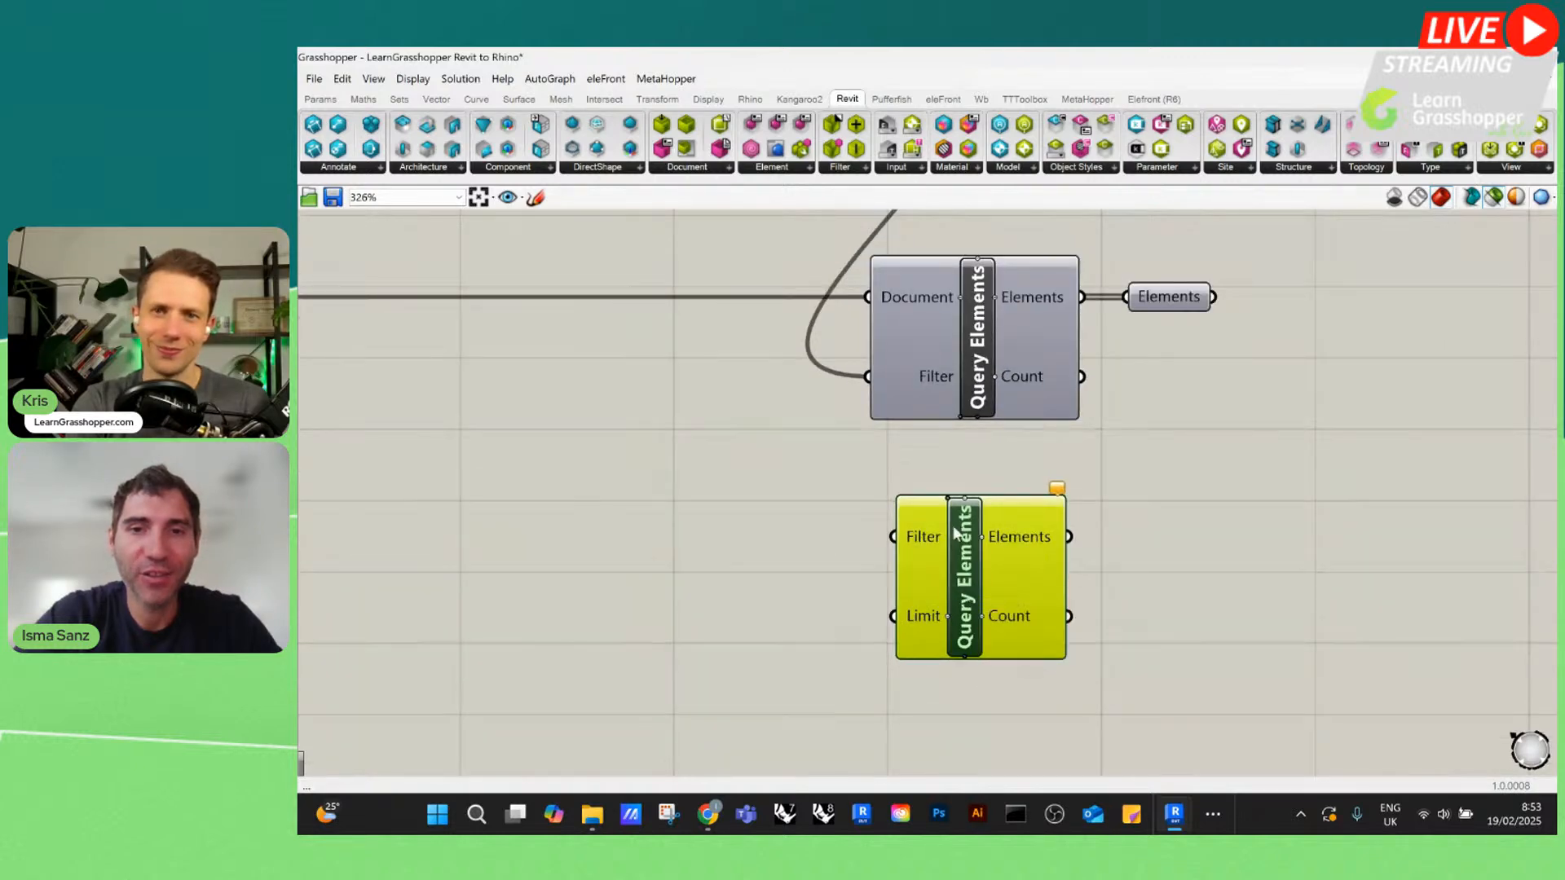
Remove the Limit input from the new Query Elements component
scroll(946, 603, up, 3)
scroll(932, 589, down, 1)
mouse_move(933, 592)
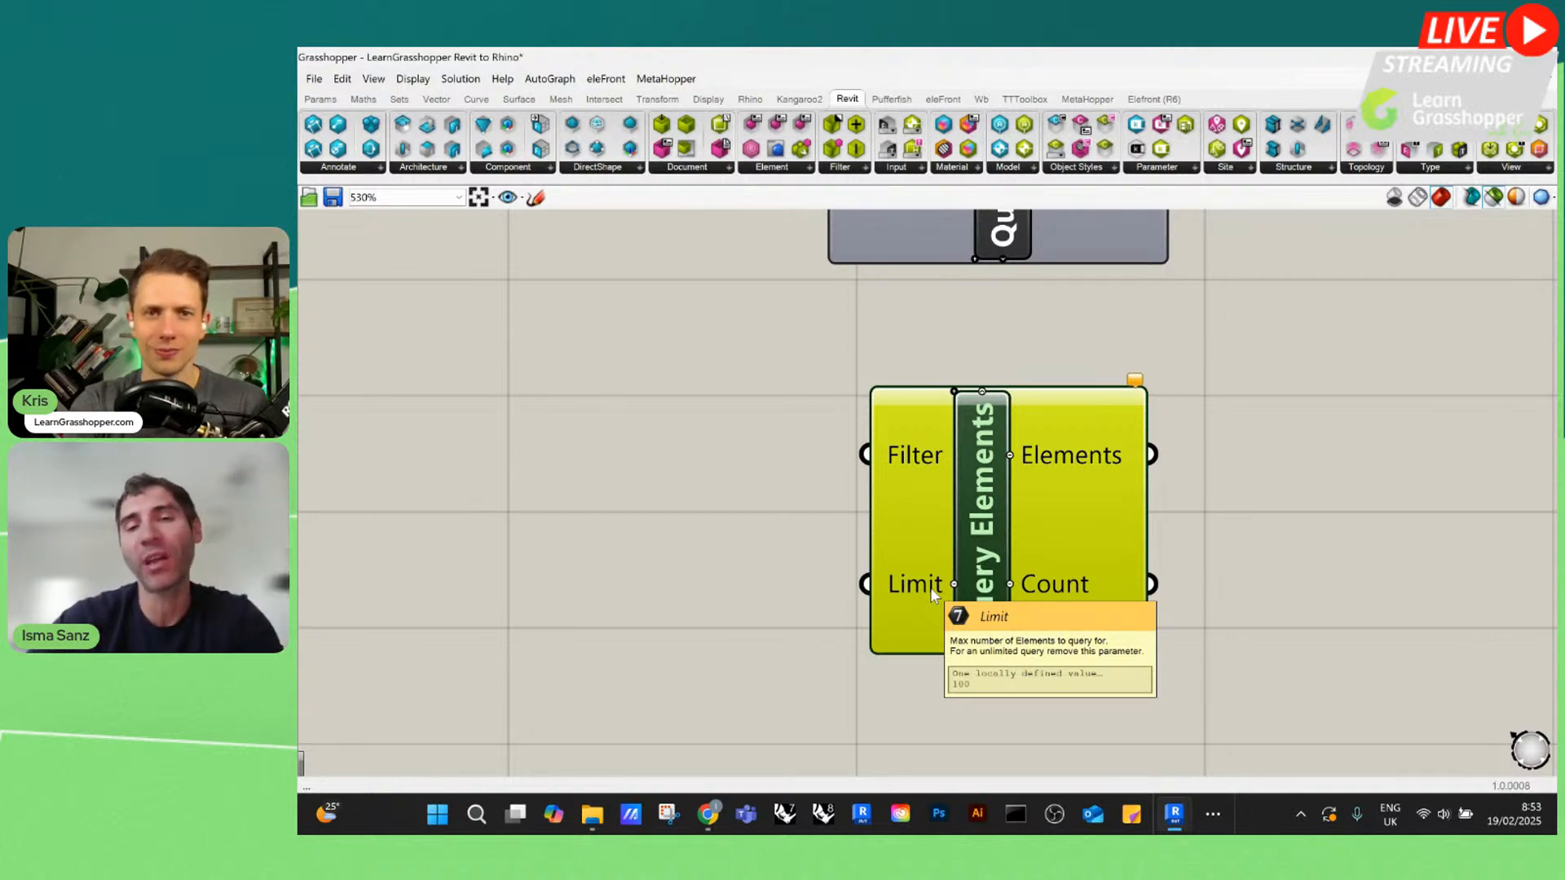
click(954, 584)
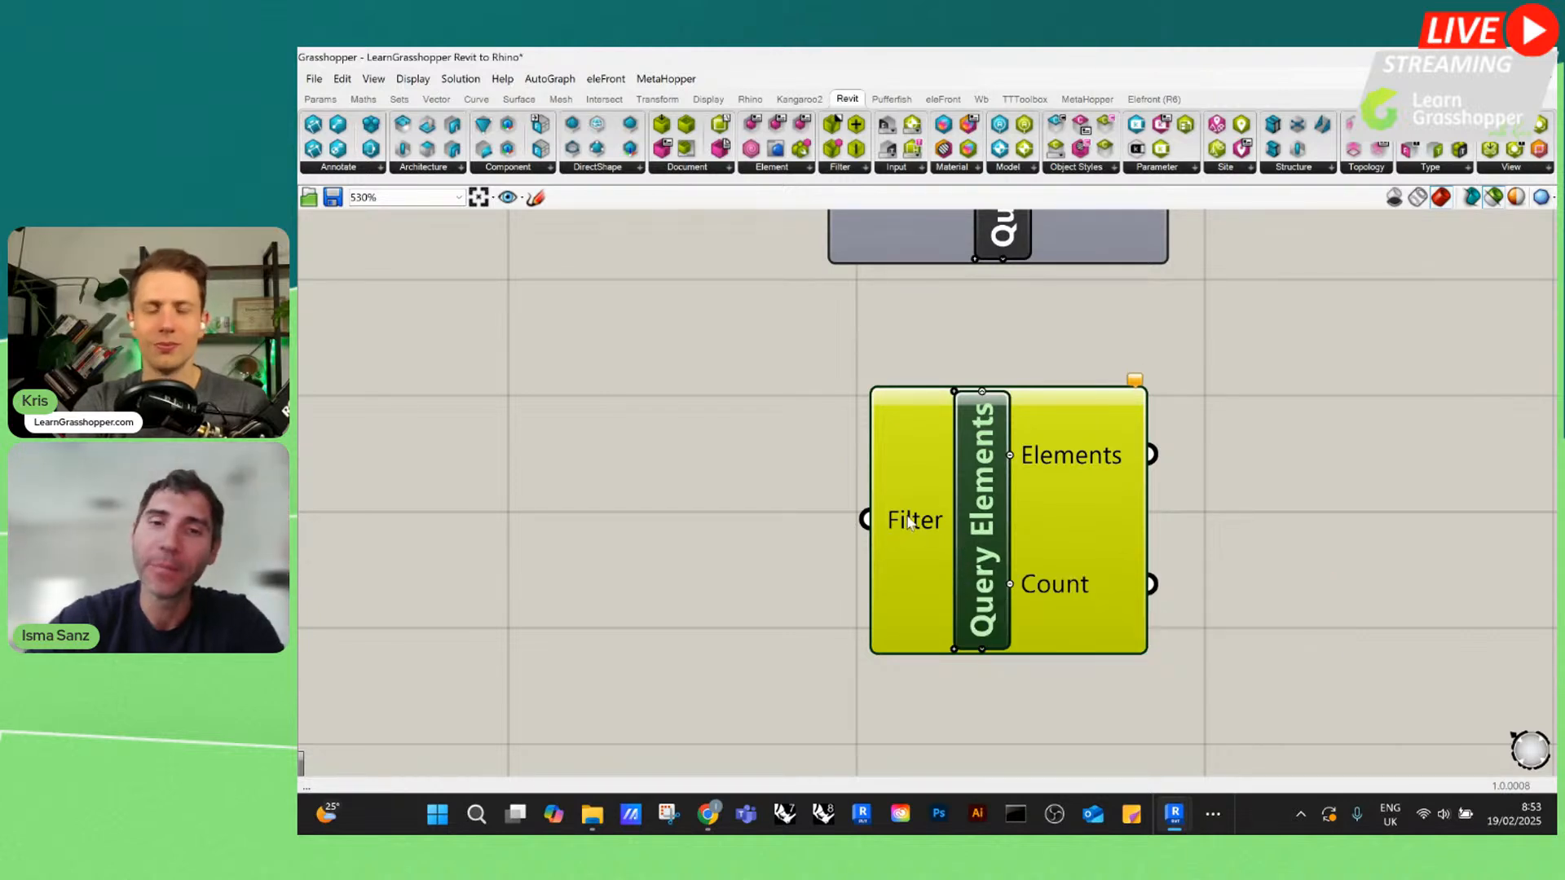
Wire the Category Filter output into the new Query Elements' Filter input and inspect its Elements output
scroll(902, 515, down, 5)
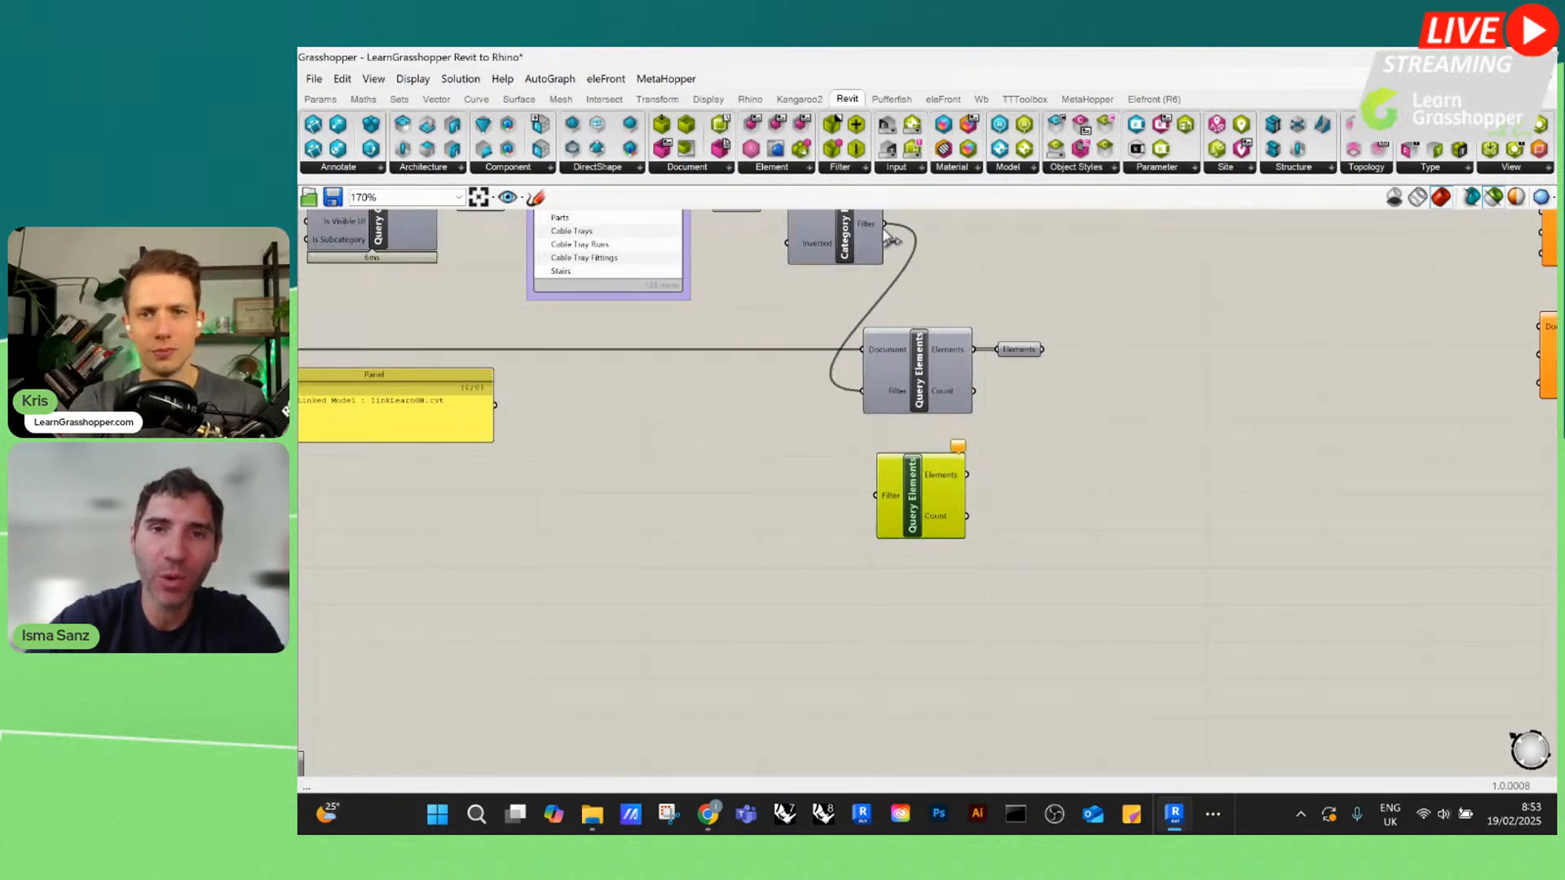
drag(884, 224, 877, 498)
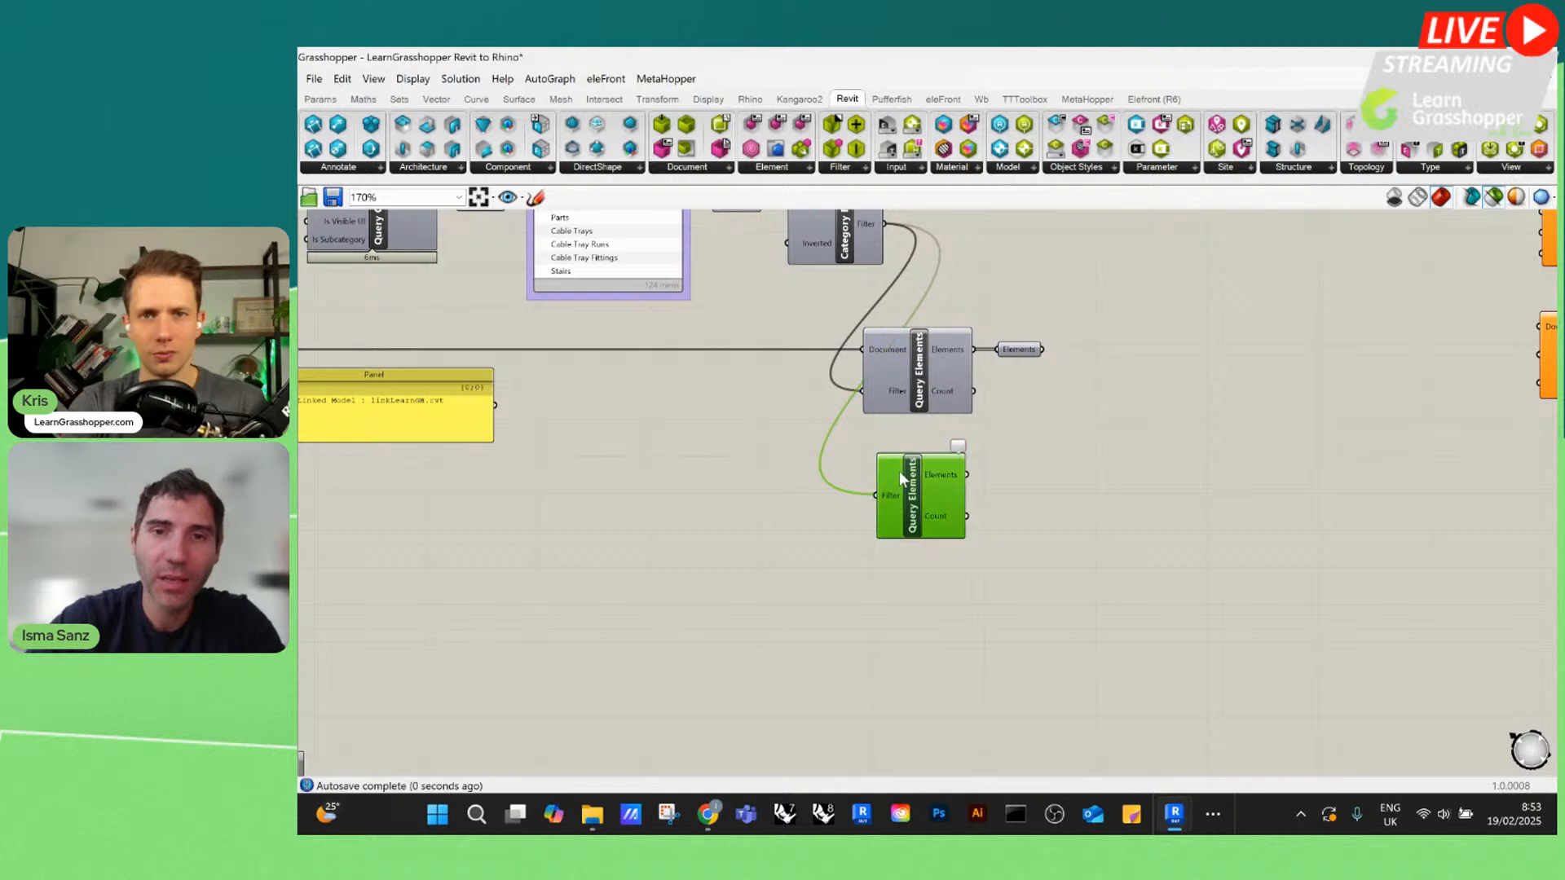
scroll(899, 471, up, 5)
scroll(899, 471, down, 3)
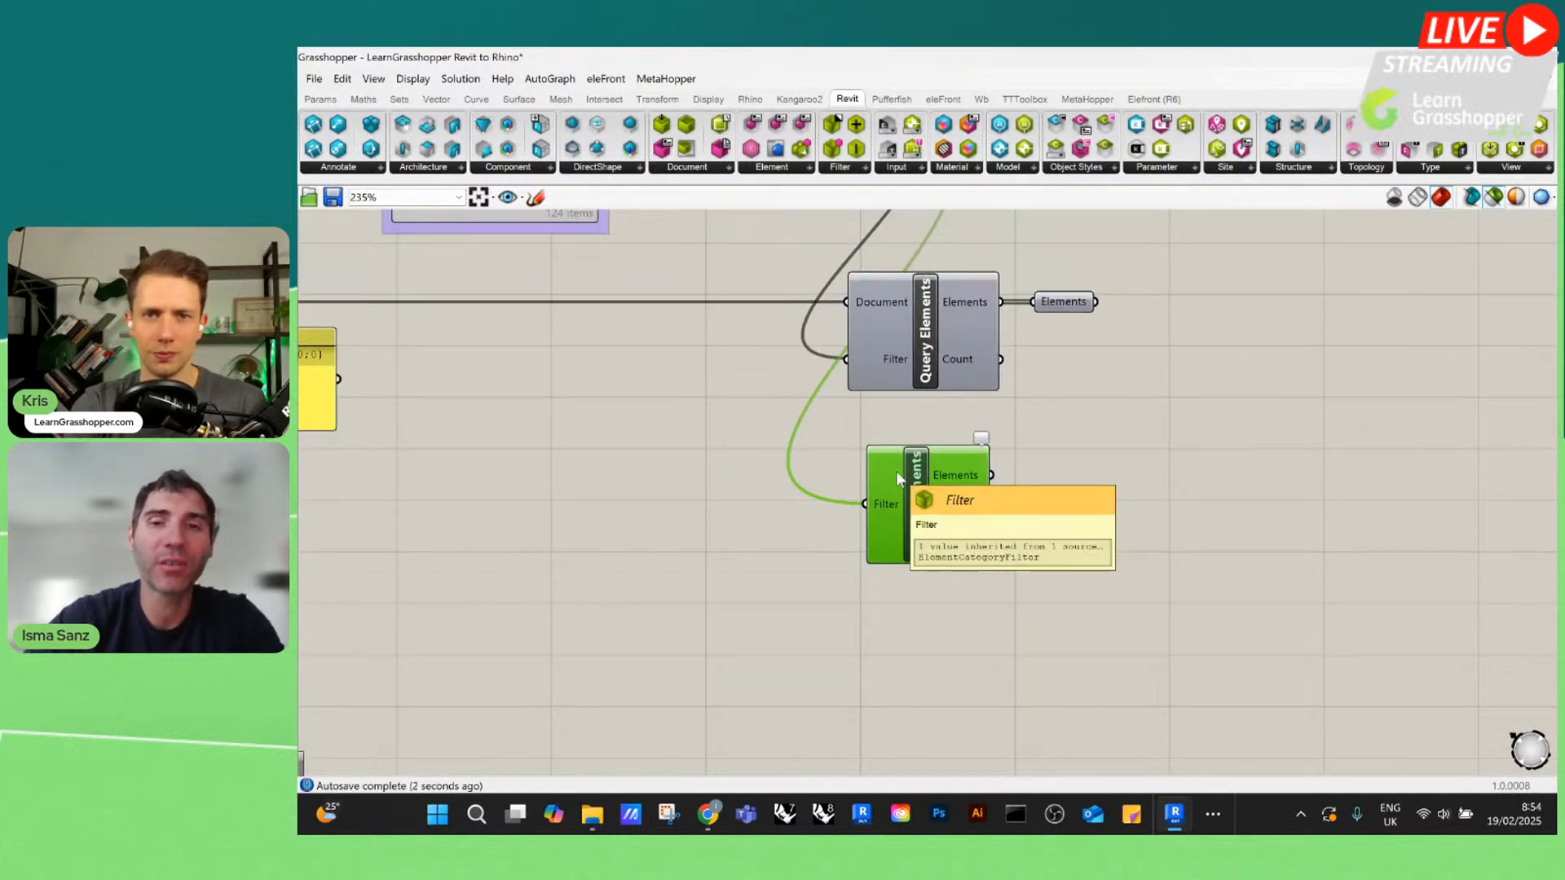
scroll(897, 471, up, 2)
mouse_move(1000, 479)
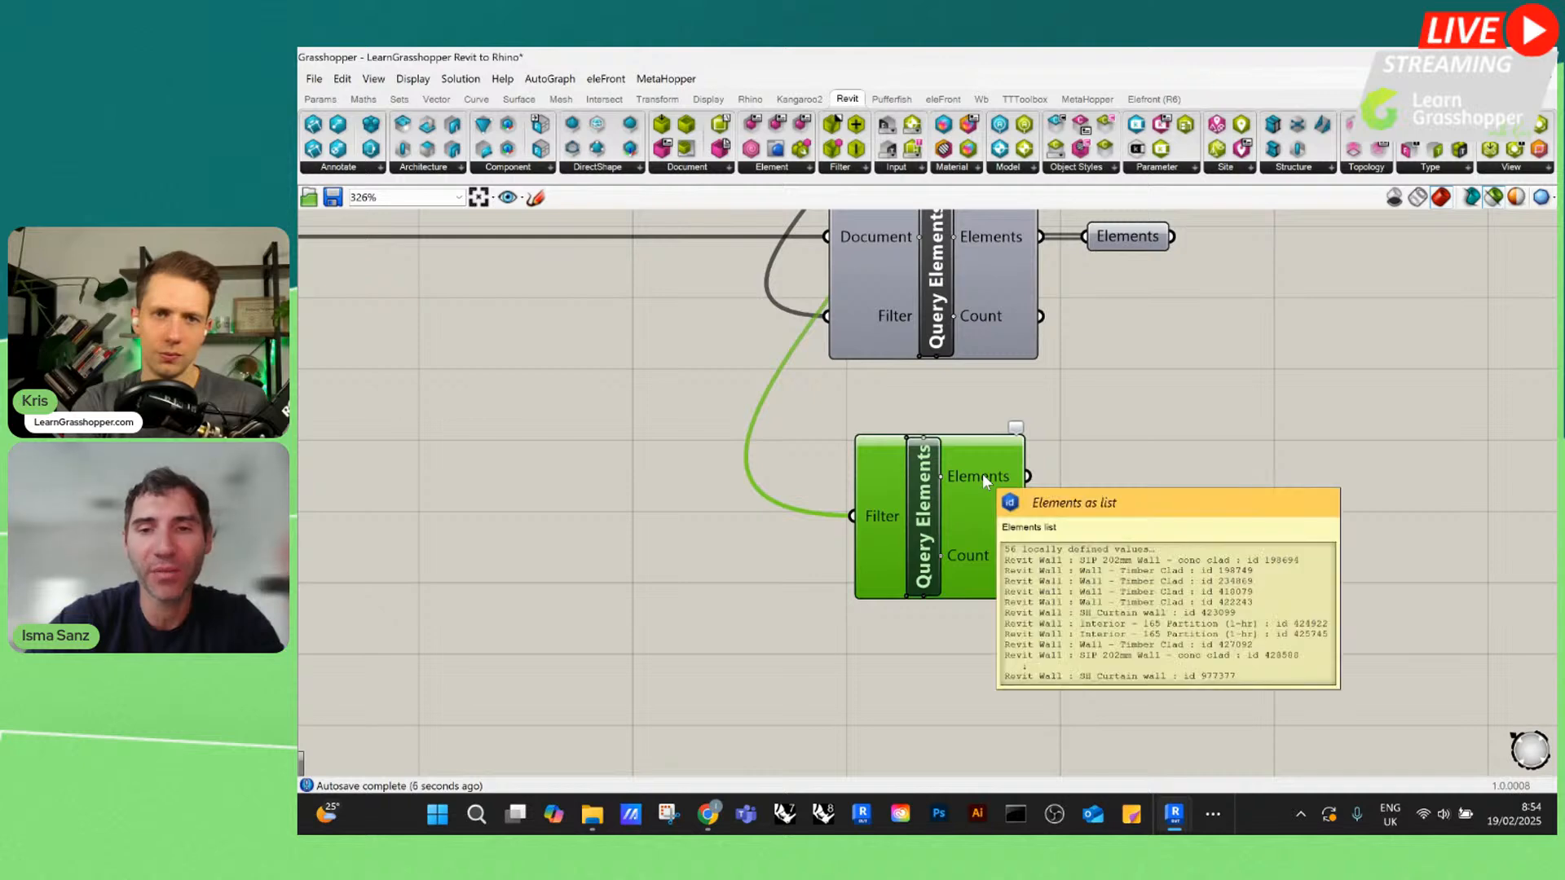
Add a Document input to the new Query Elements component and connect the DOC relay to it
click(1078, 473)
scroll(1133, 522, down, 1)
scroll(1125, 520, down, 1)
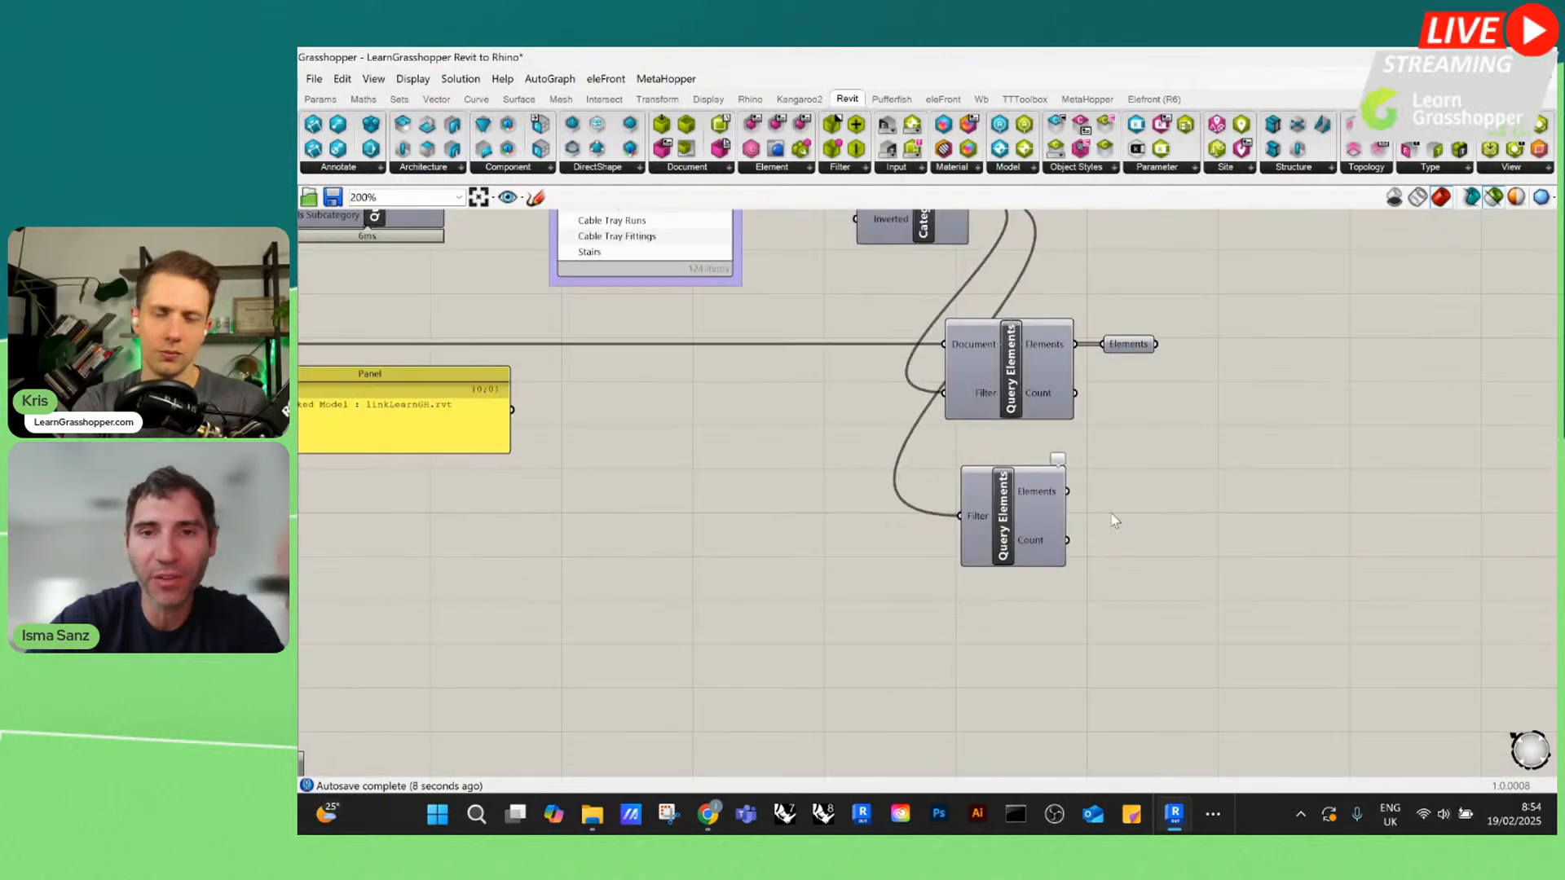
scroll(974, 481, up, 5)
click(950, 422)
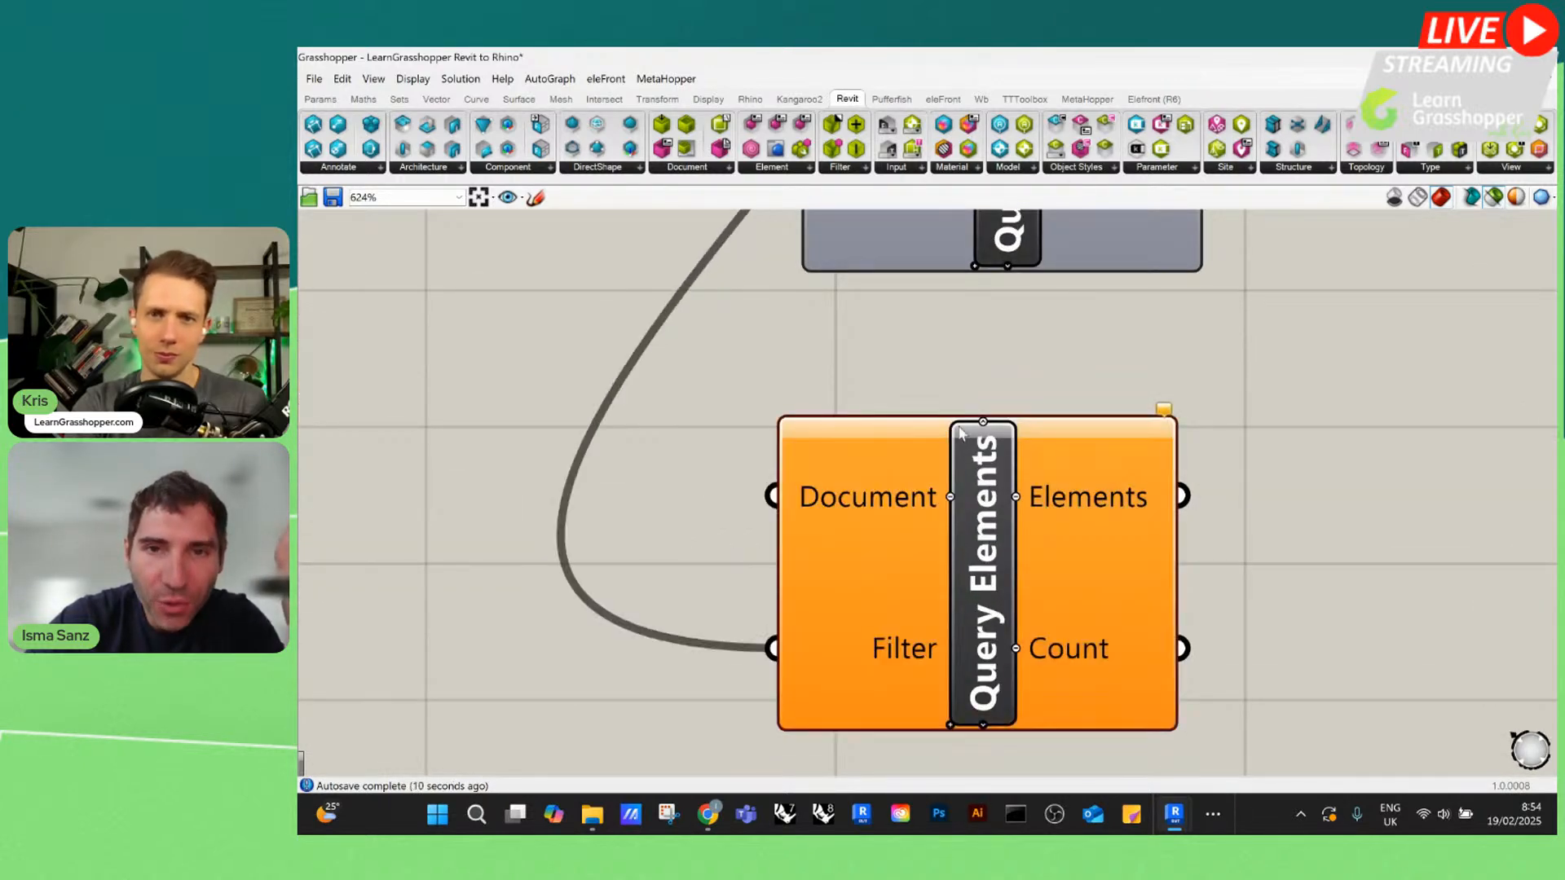
scroll(951, 424, down, 9)
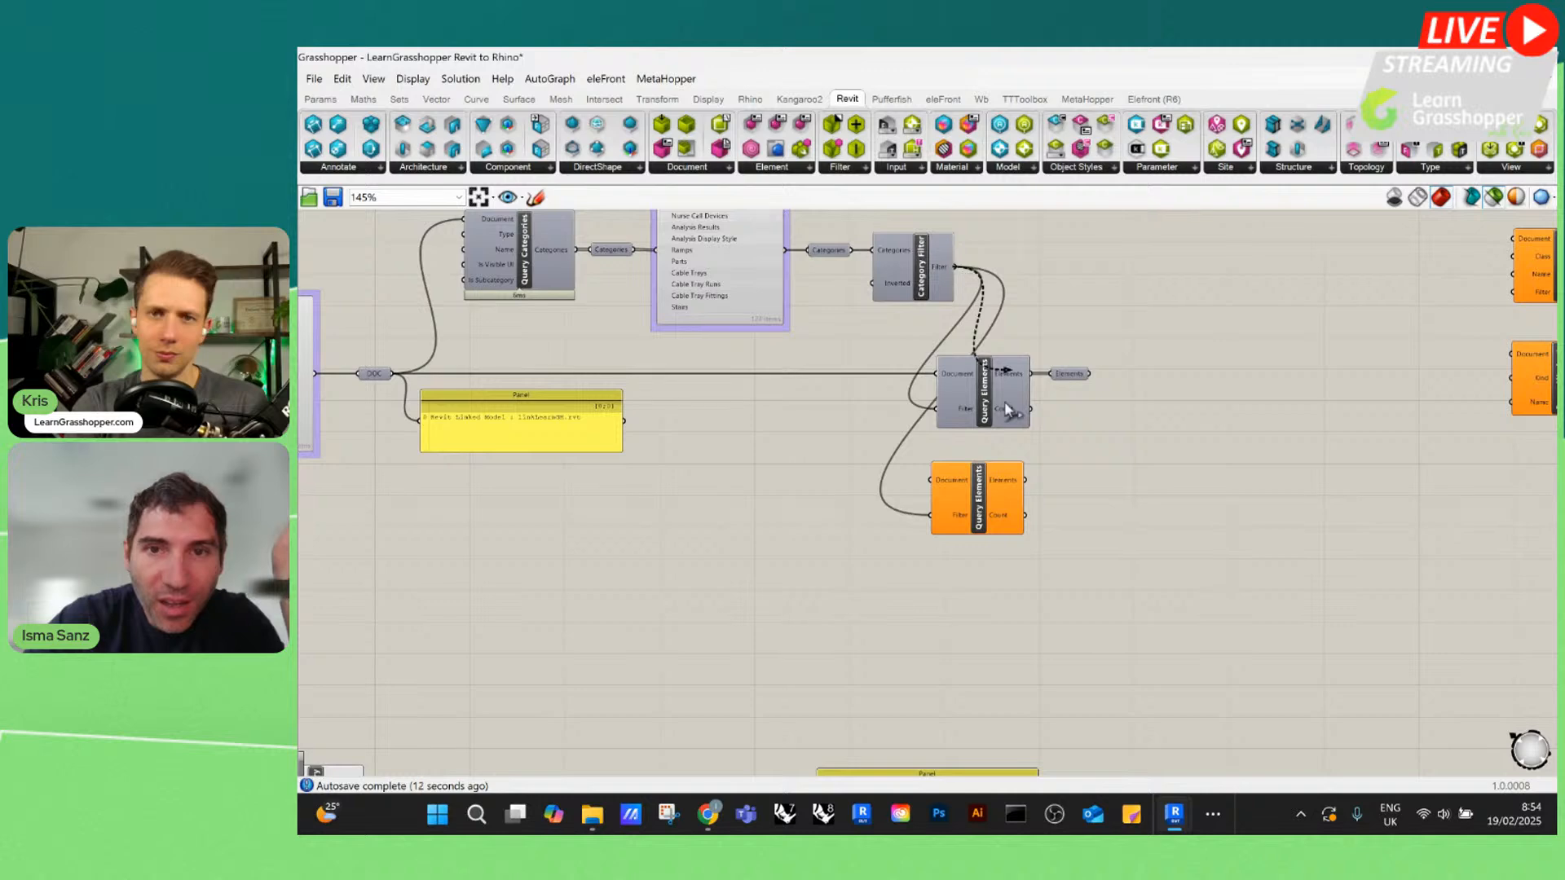
drag(394, 373, 931, 480)
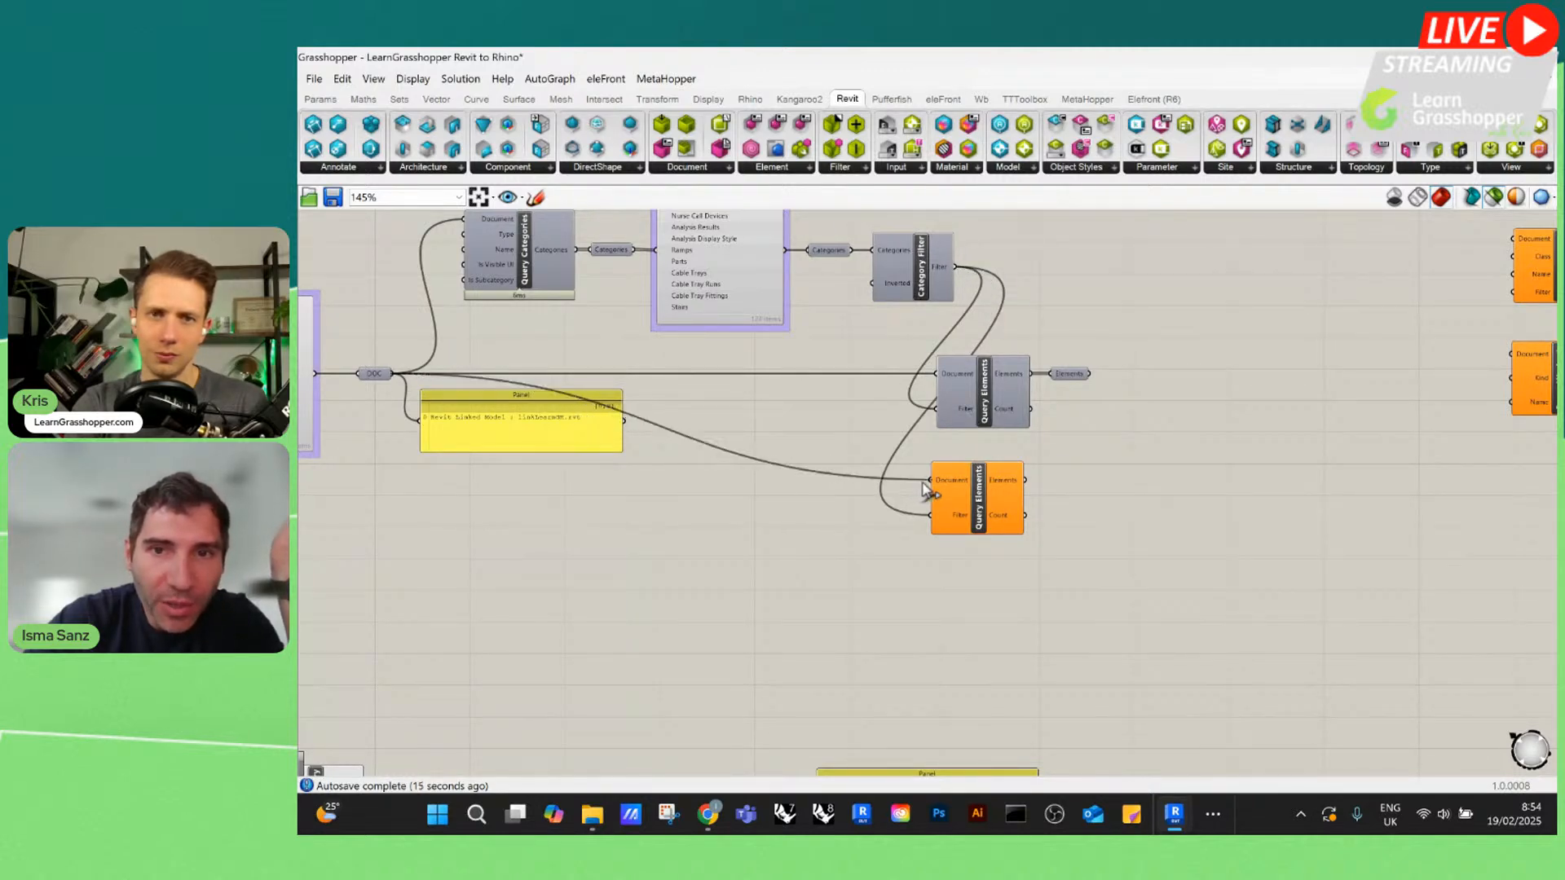
Select the new Query Elements component and check which walls it returns from the linked document
click(1006, 481)
scroll(896, 450, up, 3)
mouse_move(891, 447)
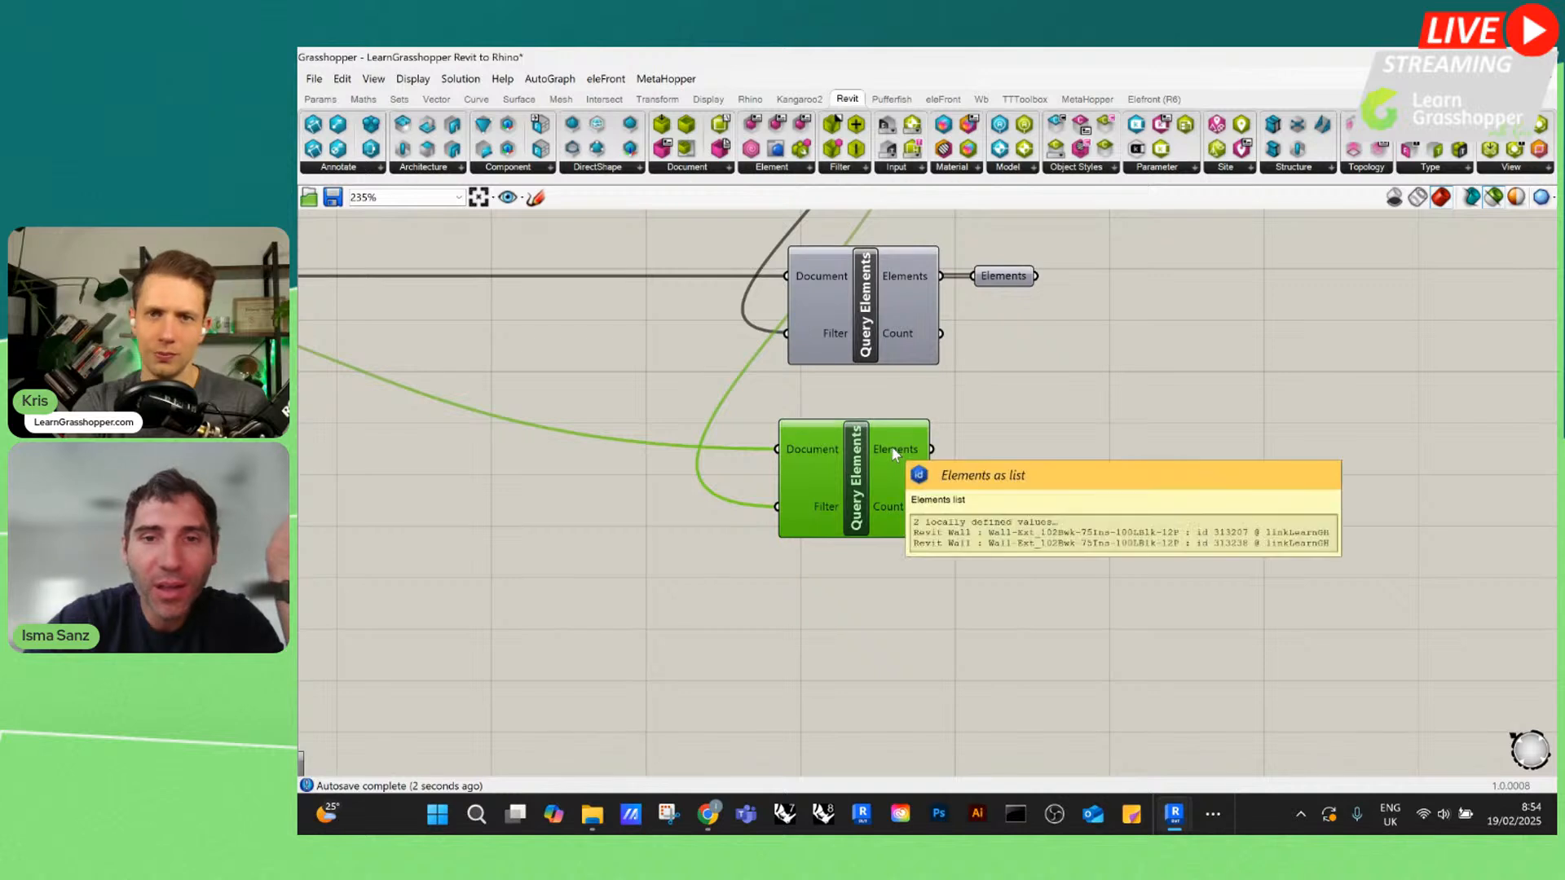
Delete the second Query Elements component
drag(892, 447, 1017, 295)
click(877, 336)
key(Delete)
Select the Elements relay after Query Elements and show its preview in a maximized Rhino window behind a smaller Grasshopper window
scroll(966, 414, down, 4)
drag(906, 373, 1008, 331)
click(1008, 360)
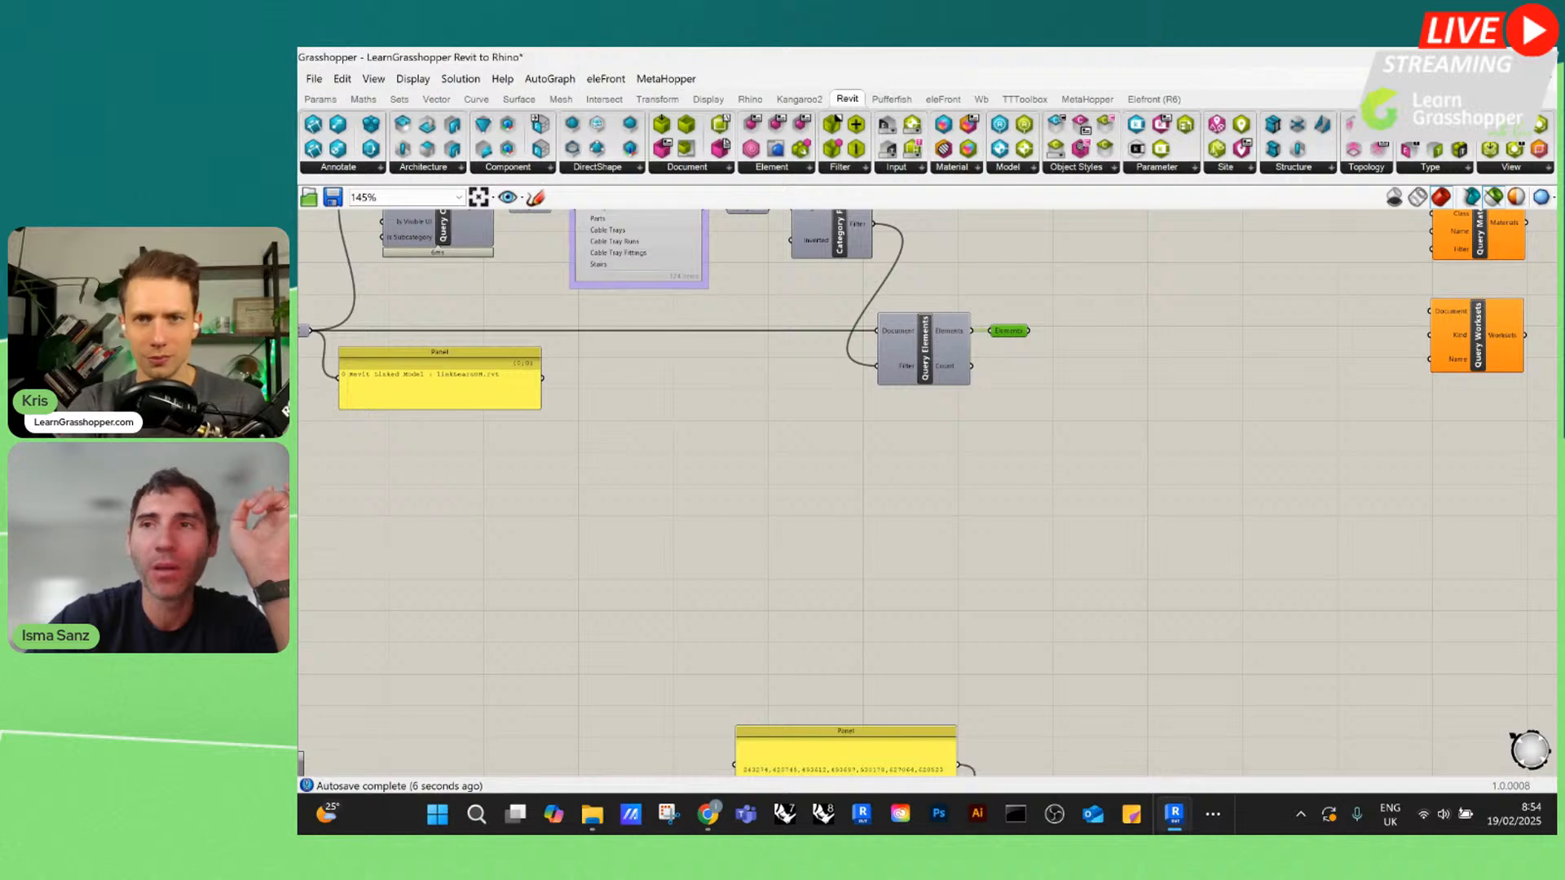
click(1496, 58)
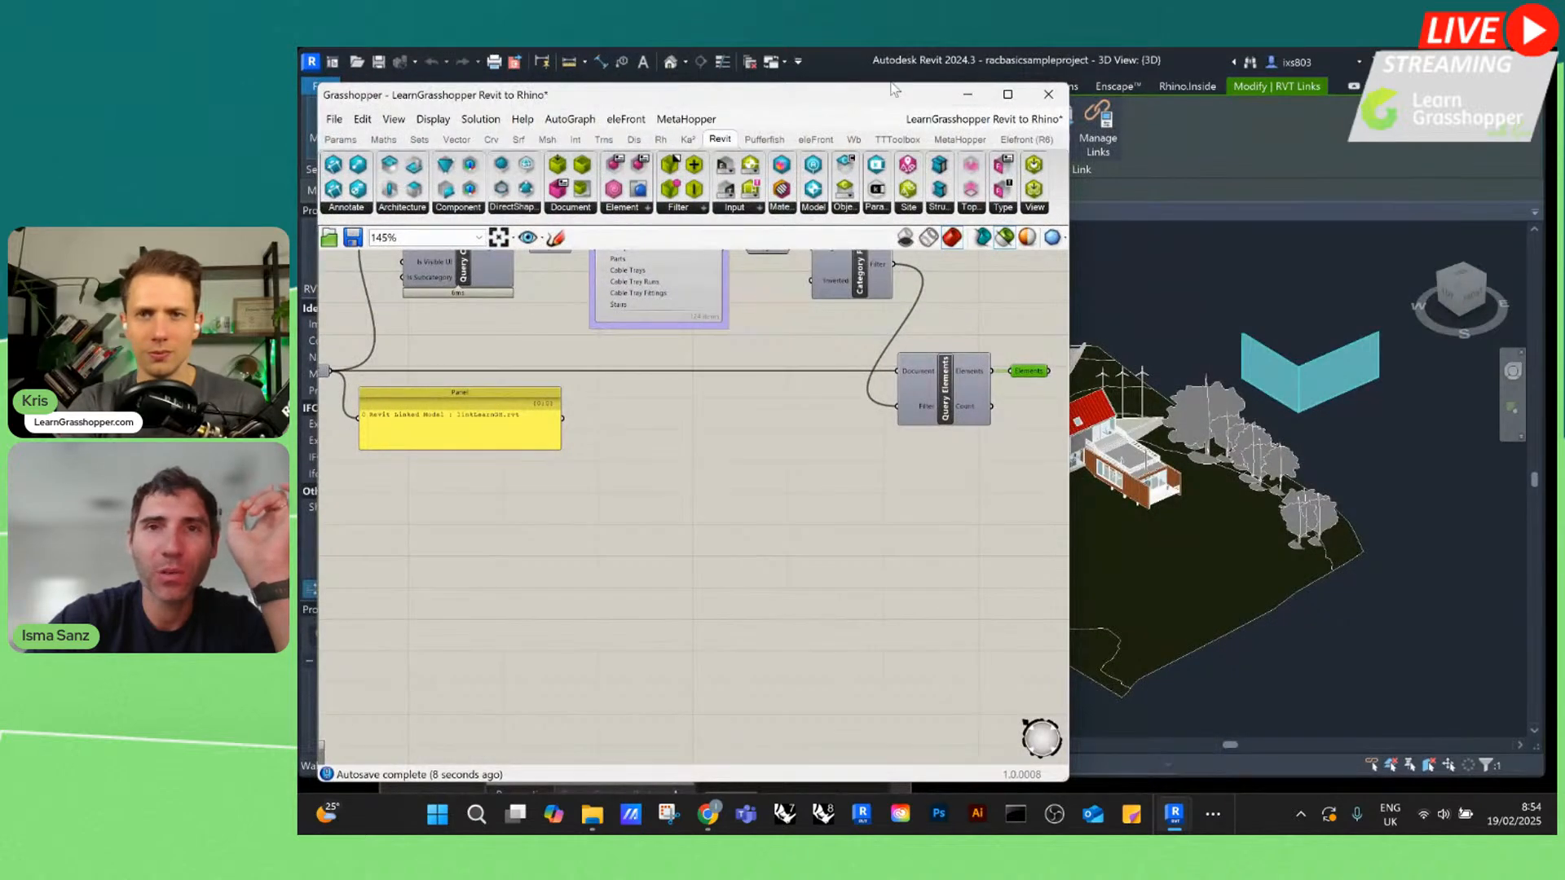
drag(867, 95, 663, 328)
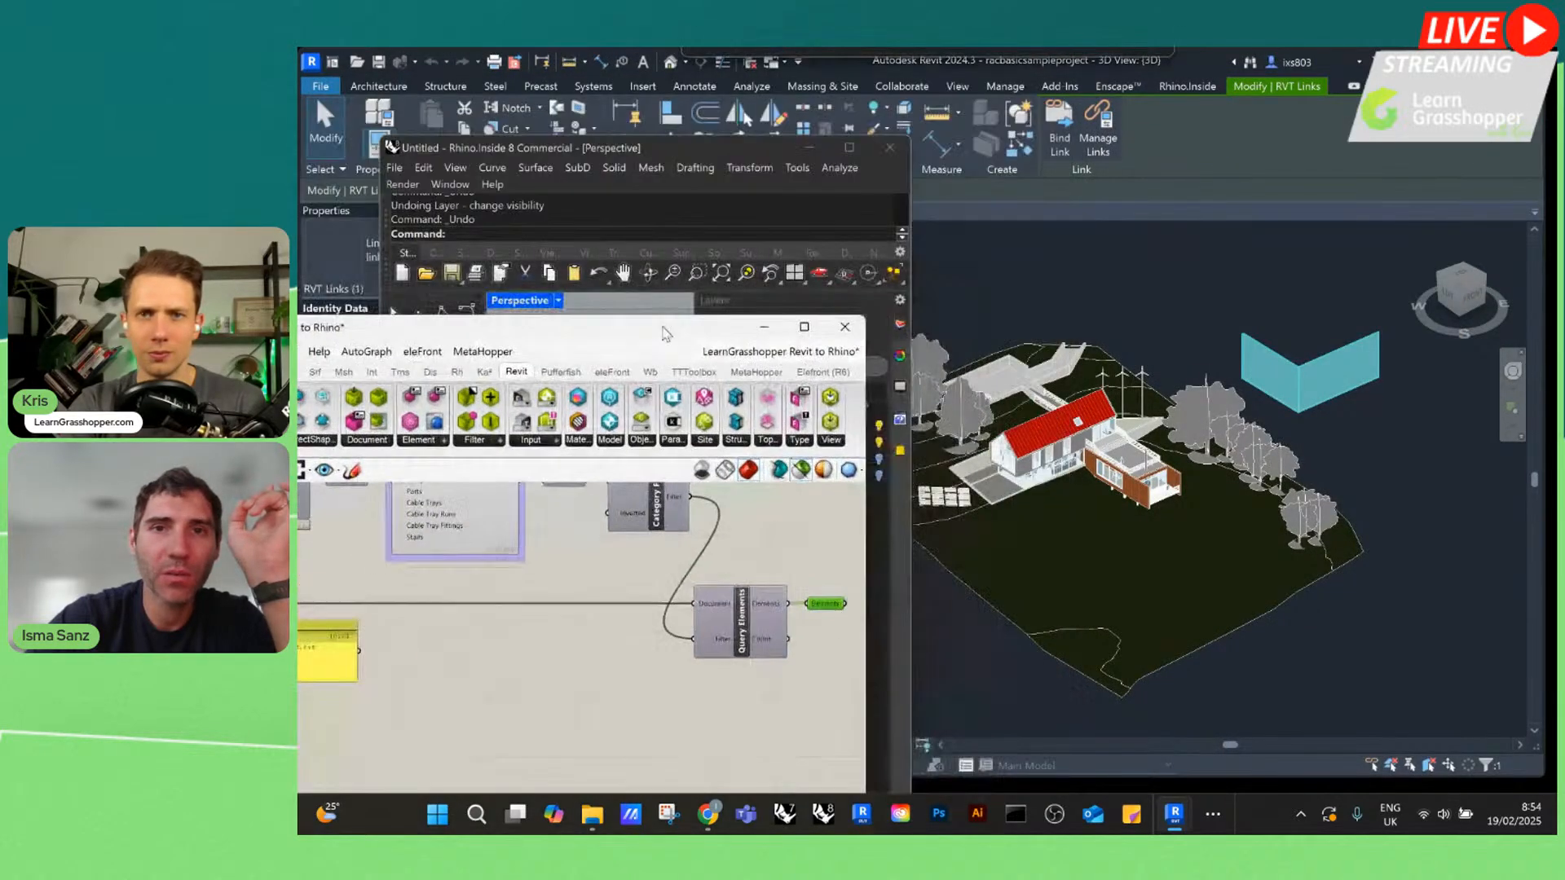
click(850, 143)
right_drag(977, 282, 1127, 471)
scroll(1125, 412, down, 5)
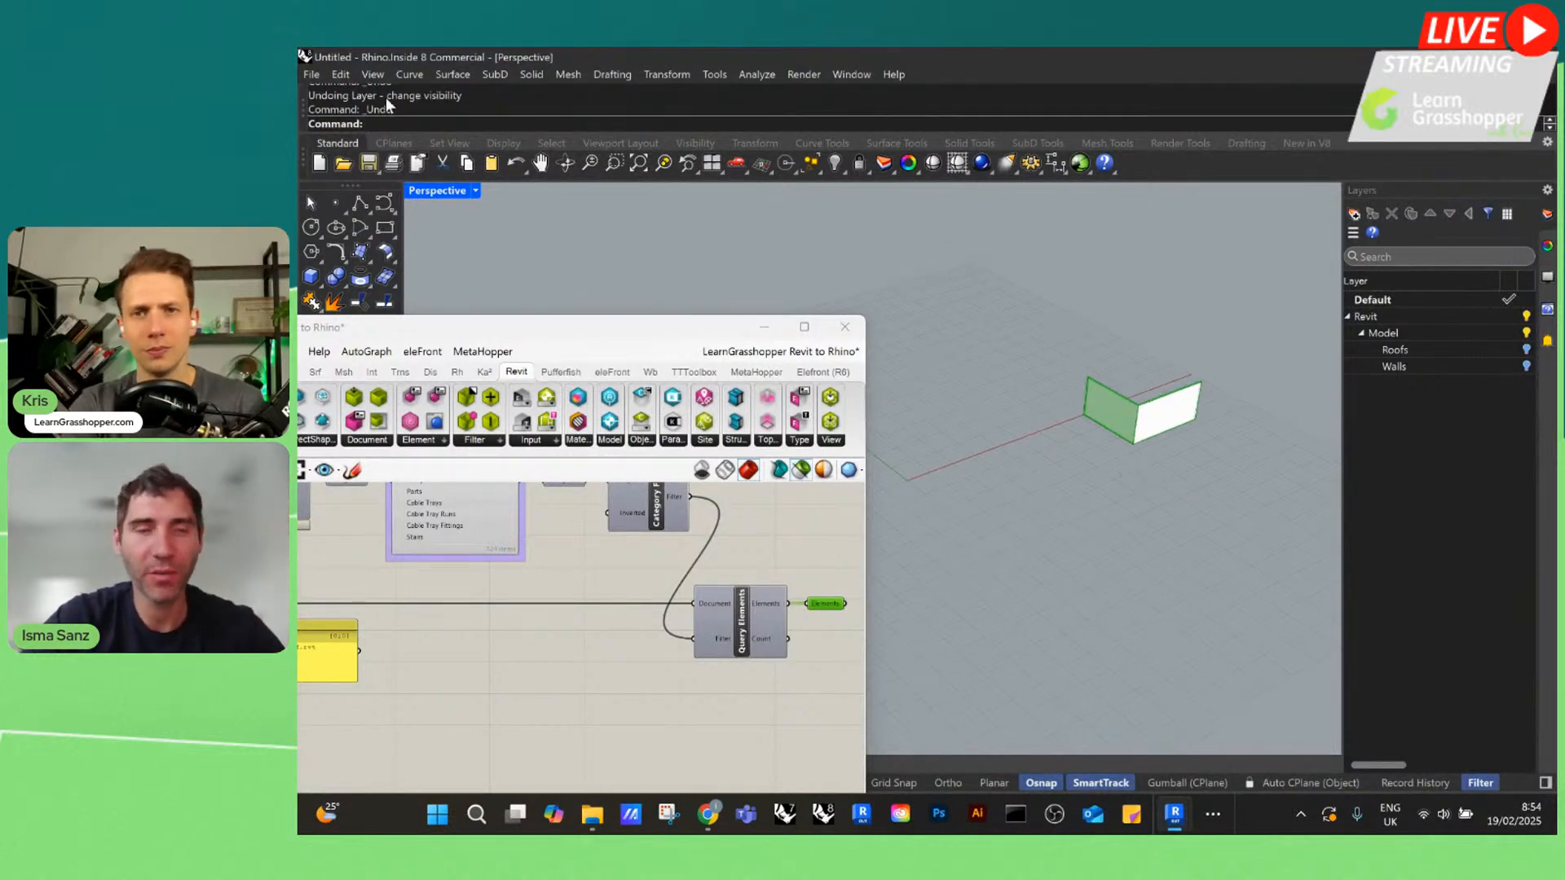
Redo the undone layer visibility change in Rhino and view the house walls alongside the previewed linked walls
click(340, 74)
click(369, 109)
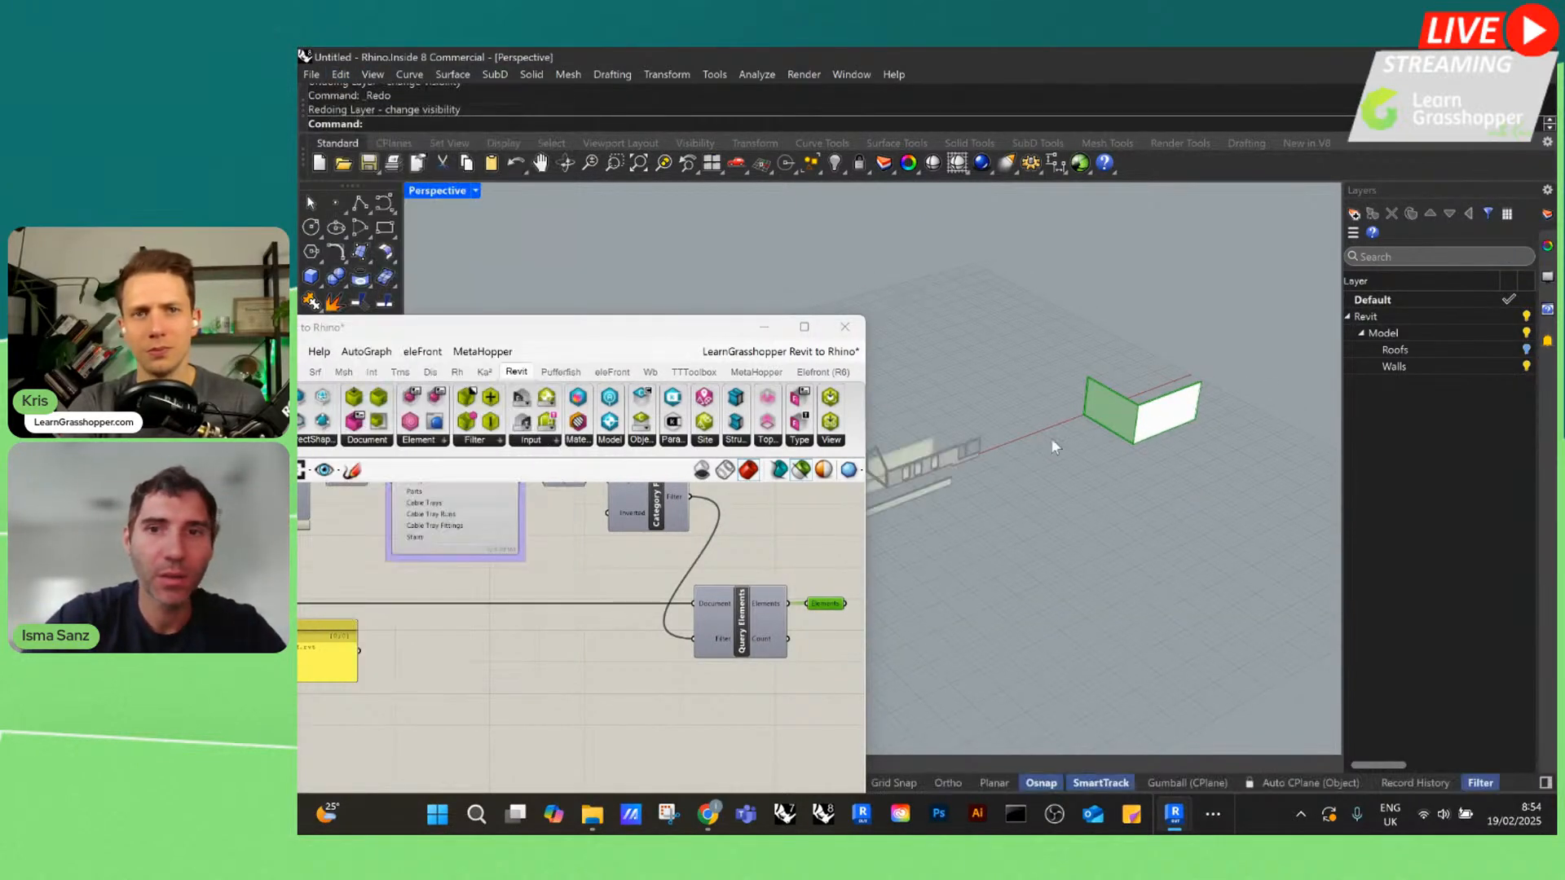
right_drag(1049, 437, 1110, 447)
scroll(1083, 383, up, 6)
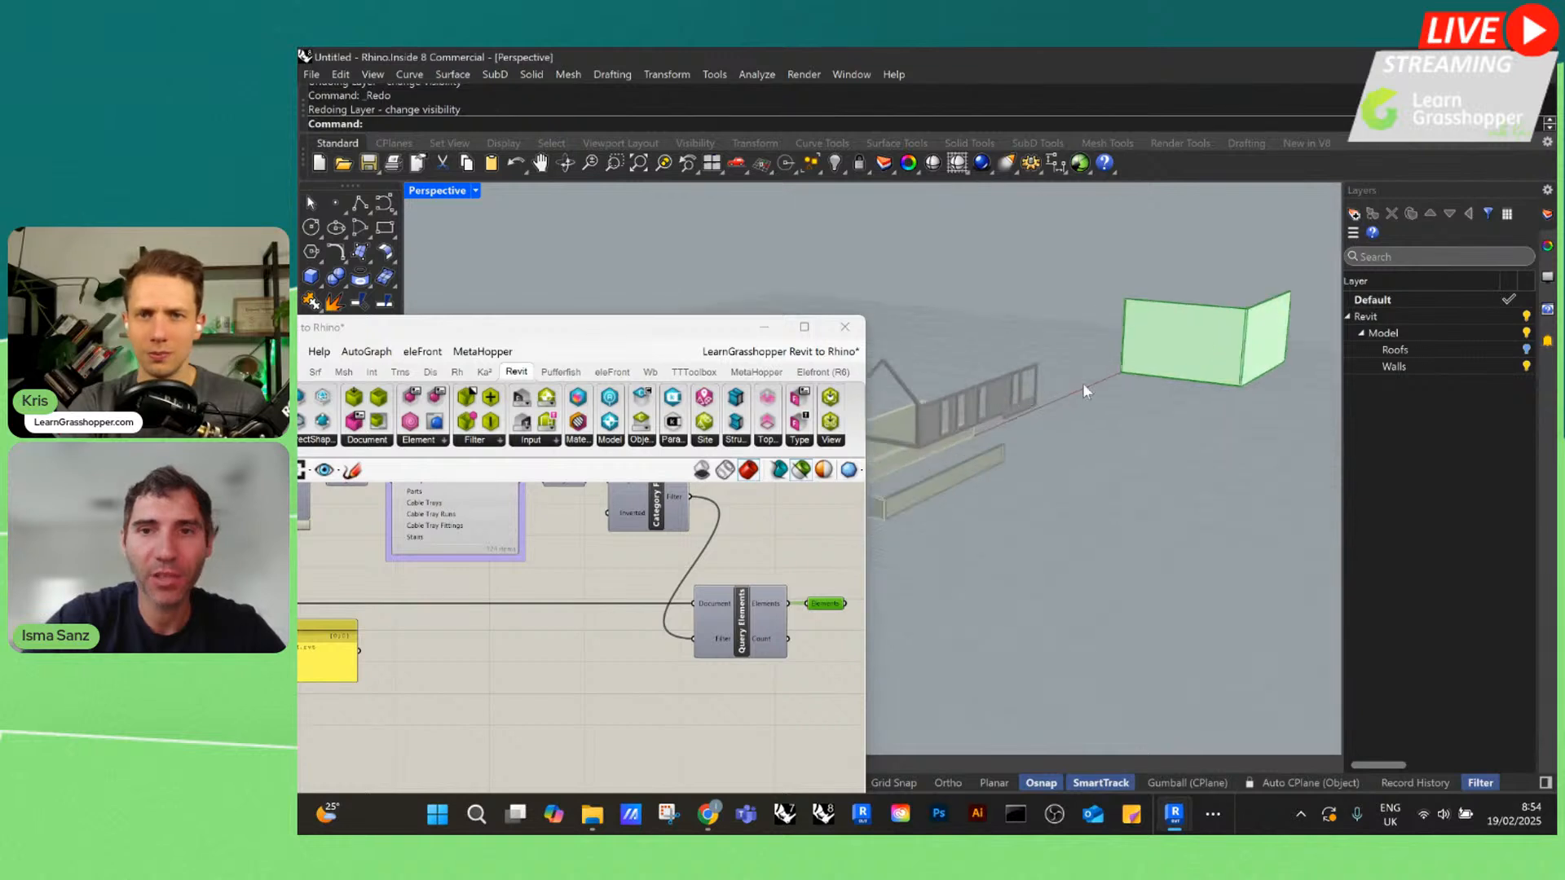
scroll(980, 415, down, 5)
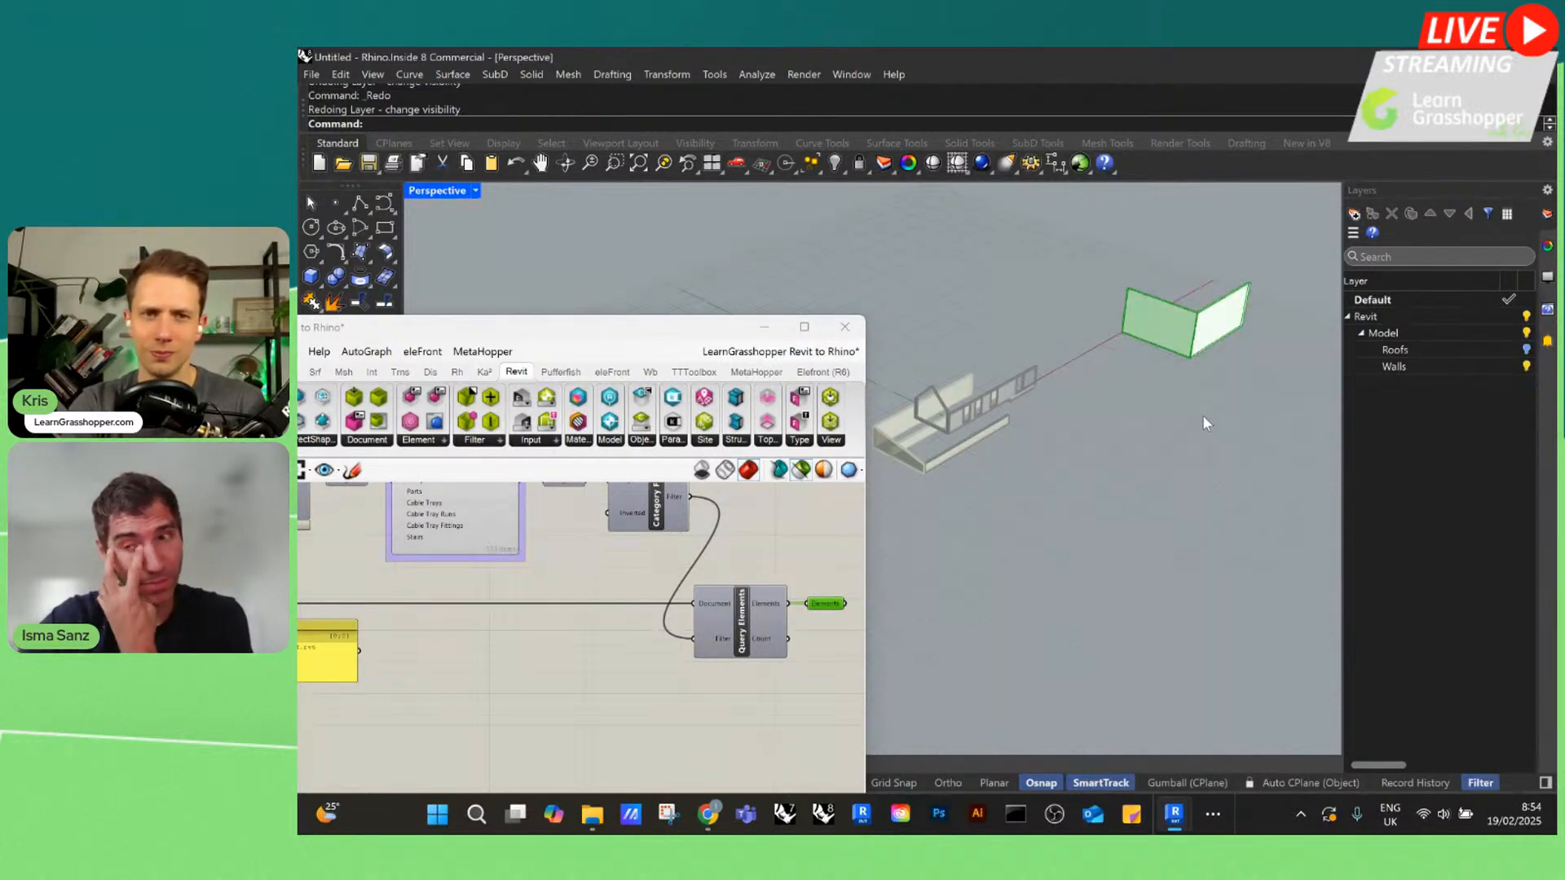
Bake the linked walls from the Elements relay into Rhino
scroll(839, 619, up, 4)
middle_click(760, 570)
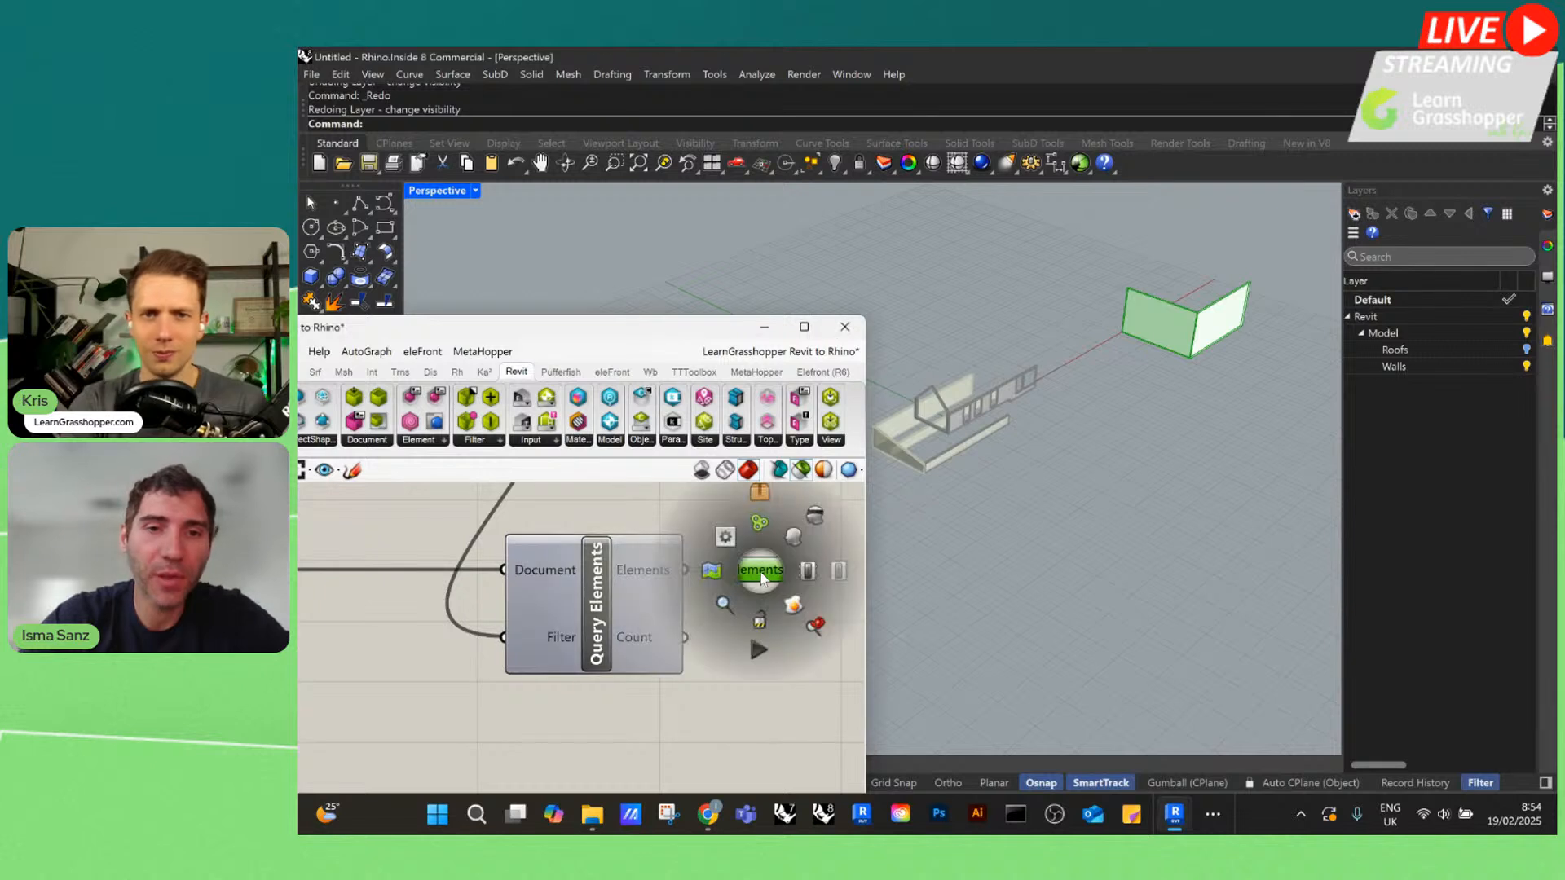
click(795, 610)
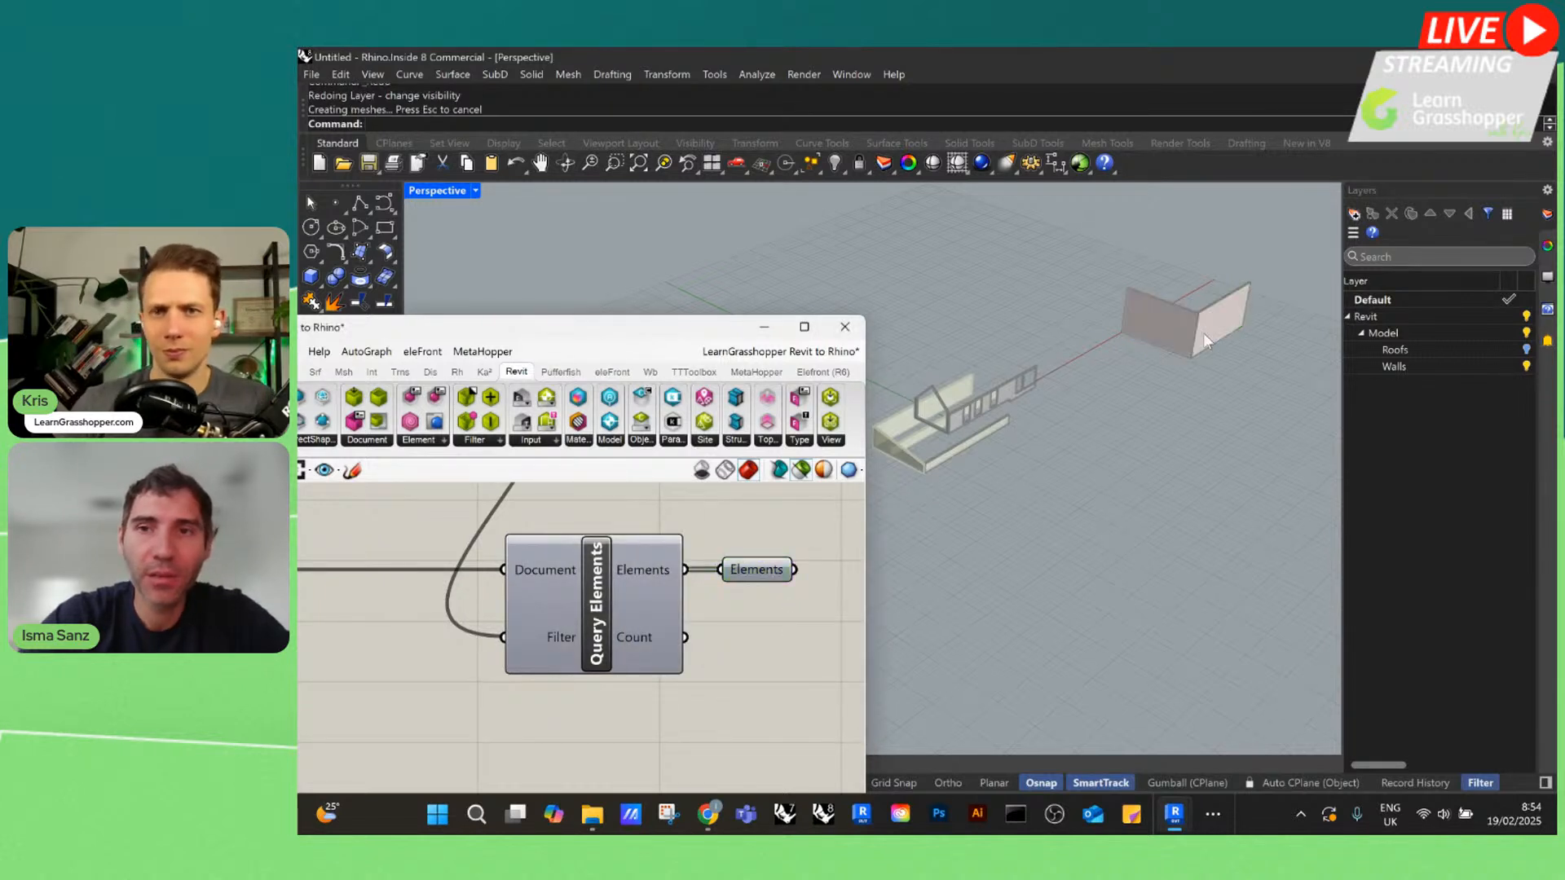
Toggle the Walls layer's visibility off and back on to check the baked walls, and reposition the Grasshopper window
click(1526, 367)
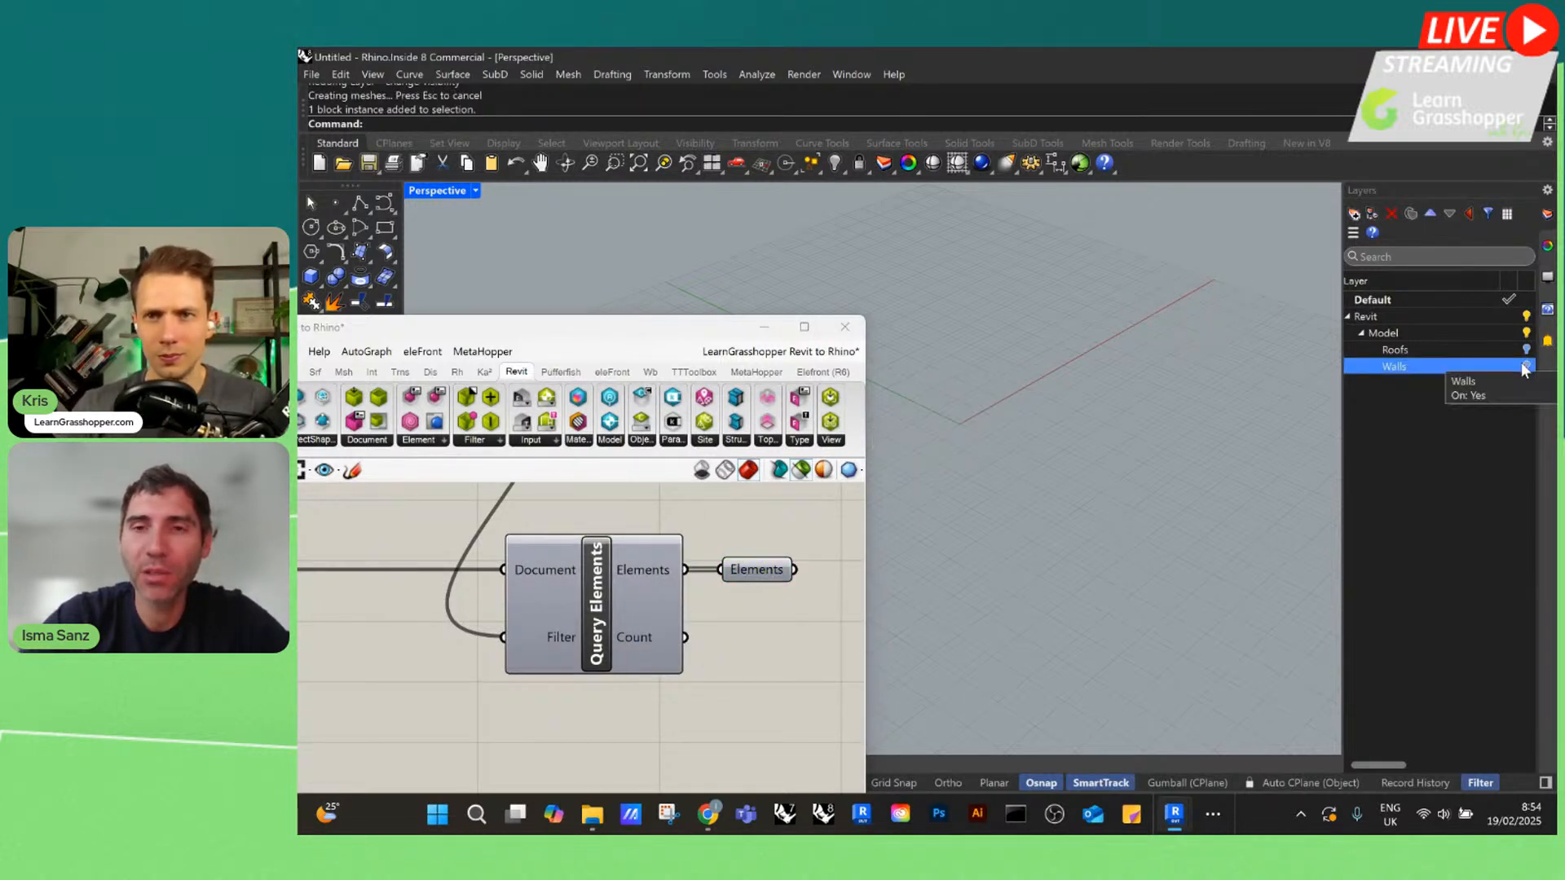
click(1527, 366)
click(1526, 367)
click(1526, 367)
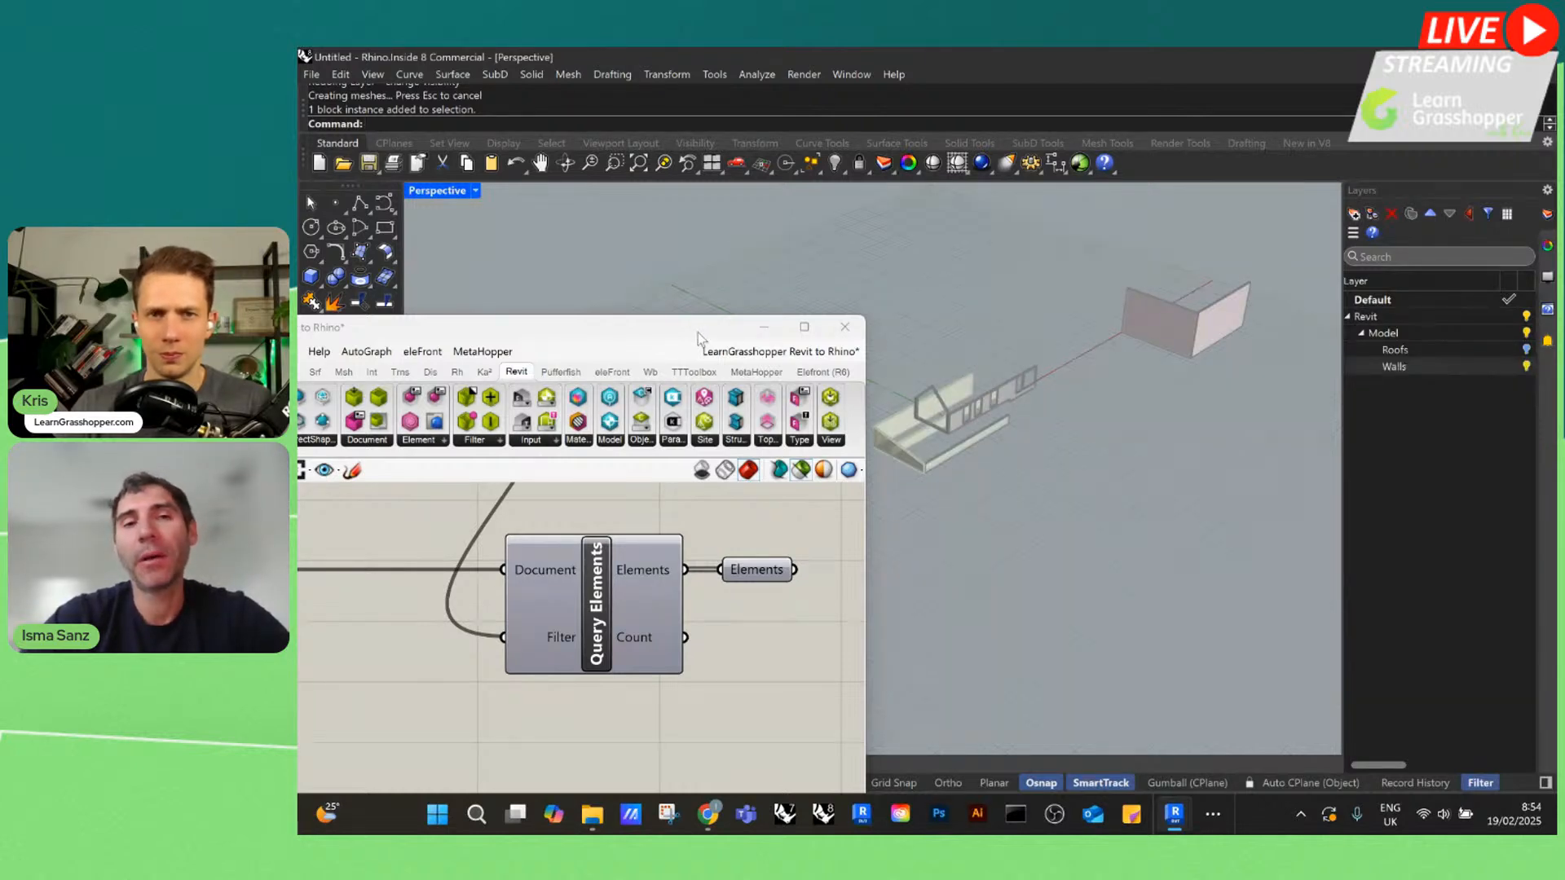
drag(728, 328, 855, 194)
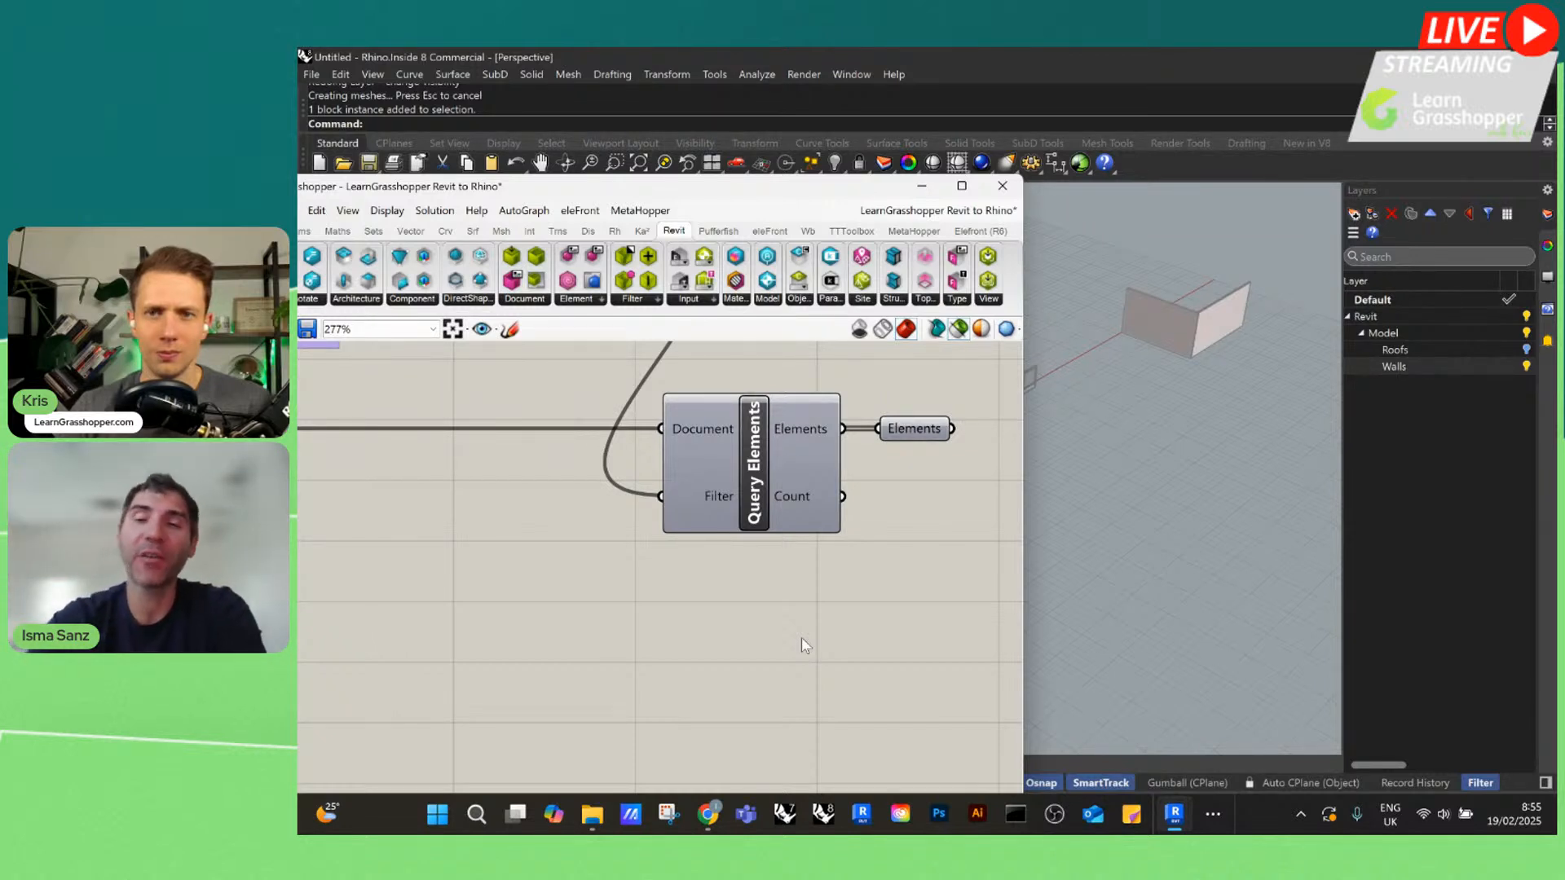
Review the whole Grasshopper definition at a smaller scale and move its window higher over the Rhino viewport
click(1410, 366)
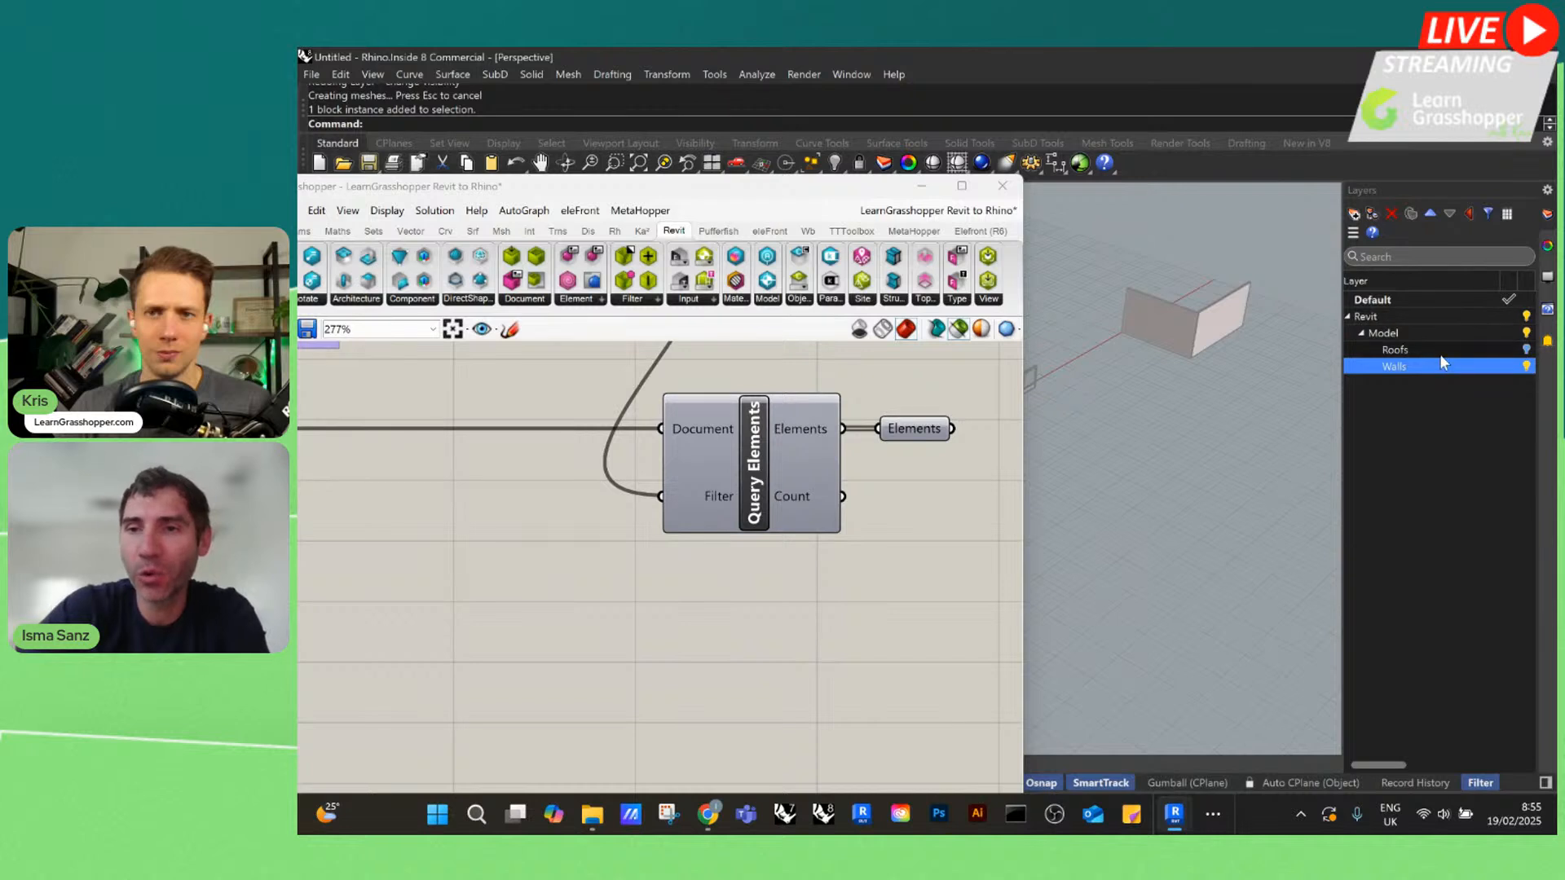
scroll(885, 590, down, 3)
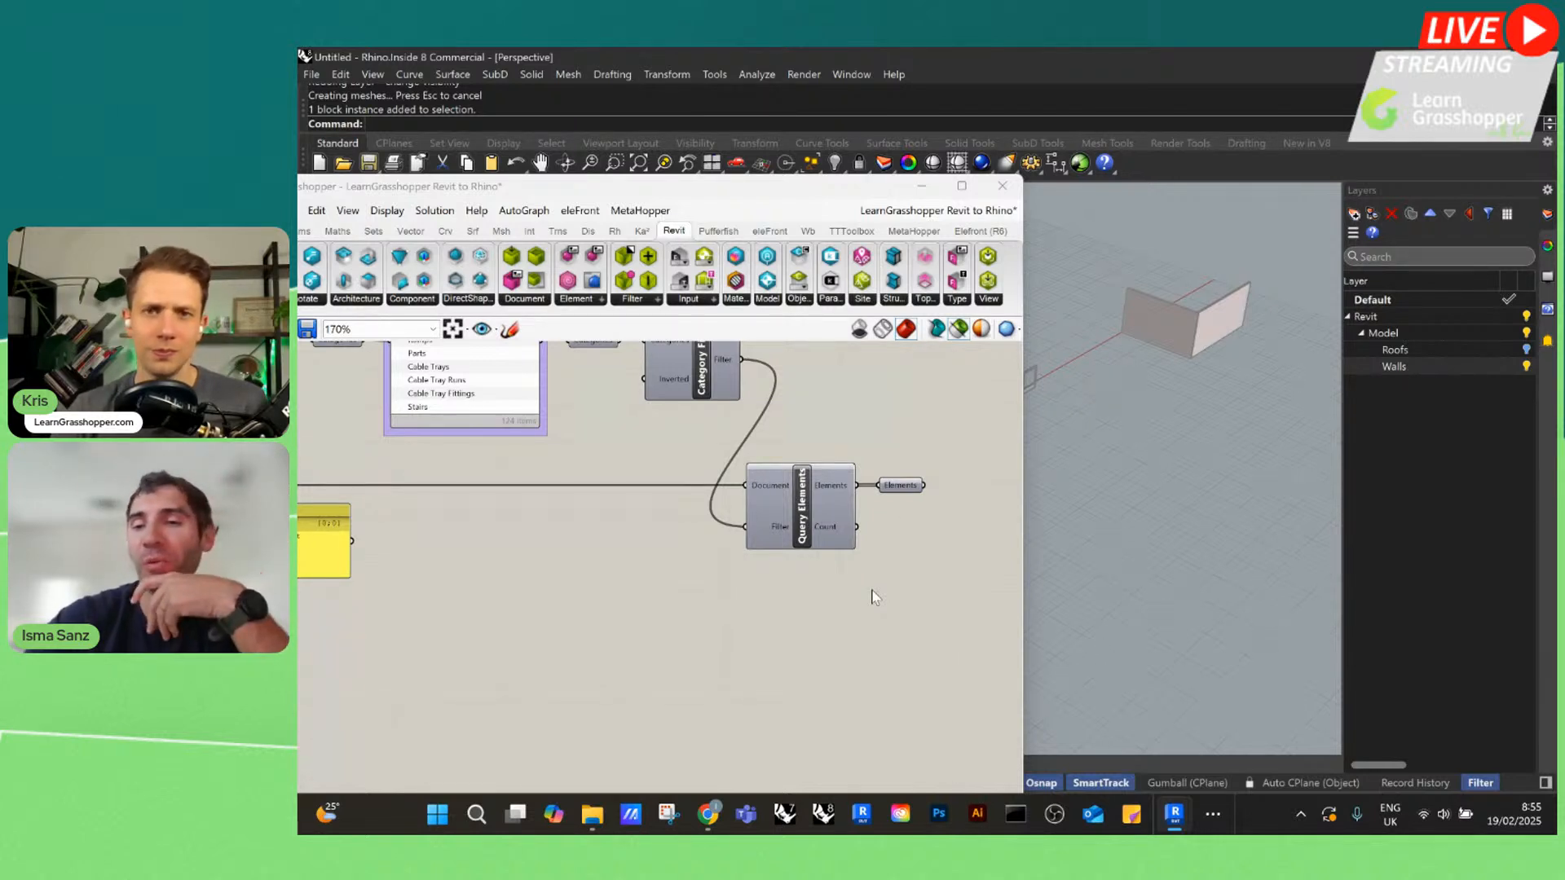
scroll(894, 563, down, 5)
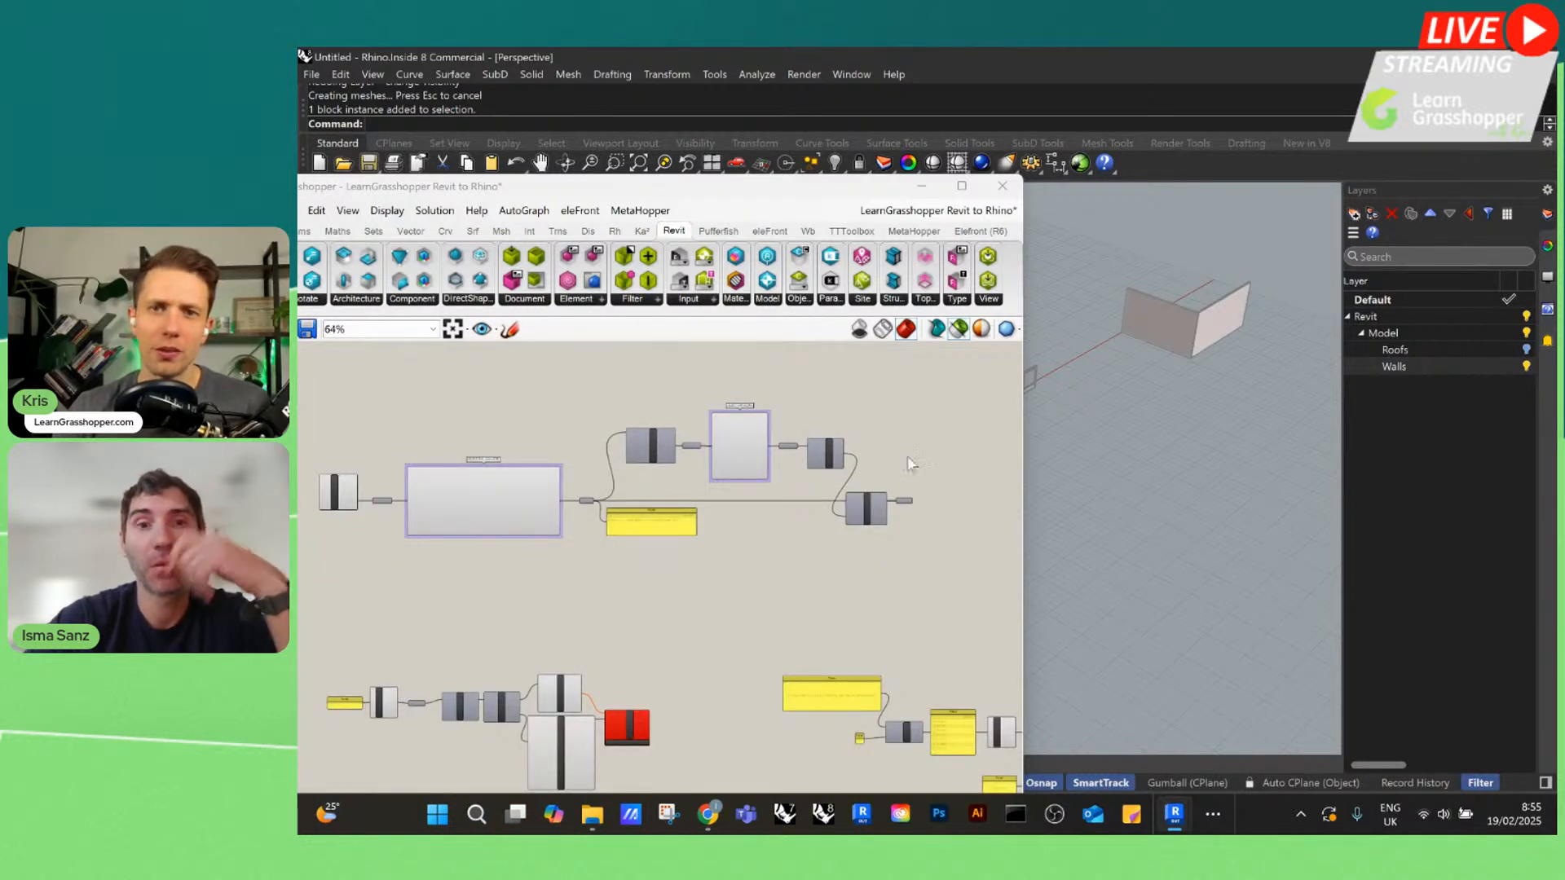
scroll(728, 501, down, 3)
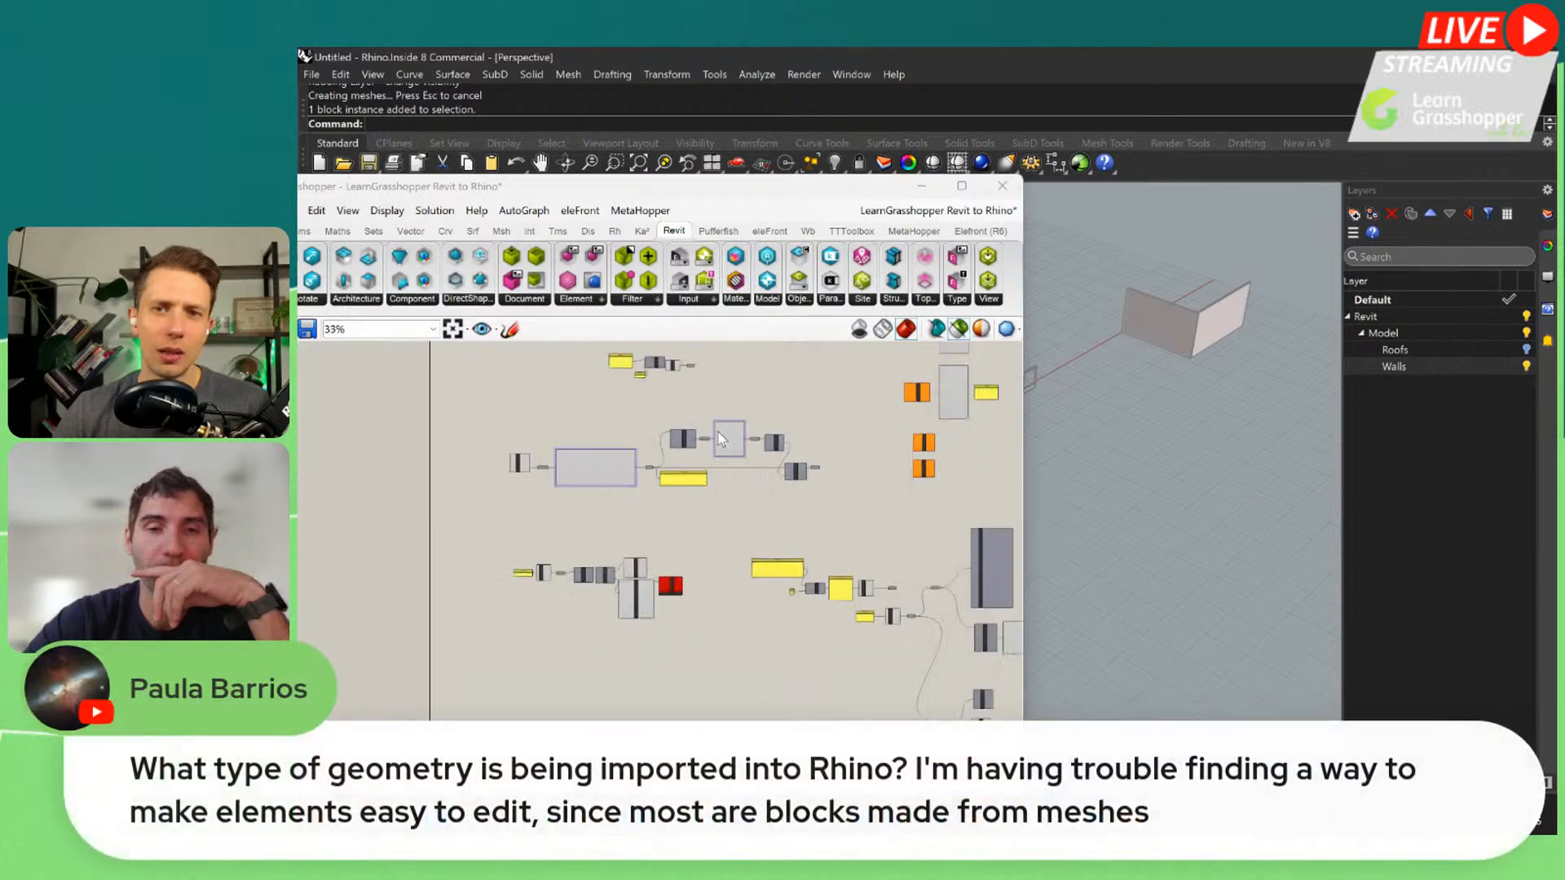
scroll(728, 502, down, 2)
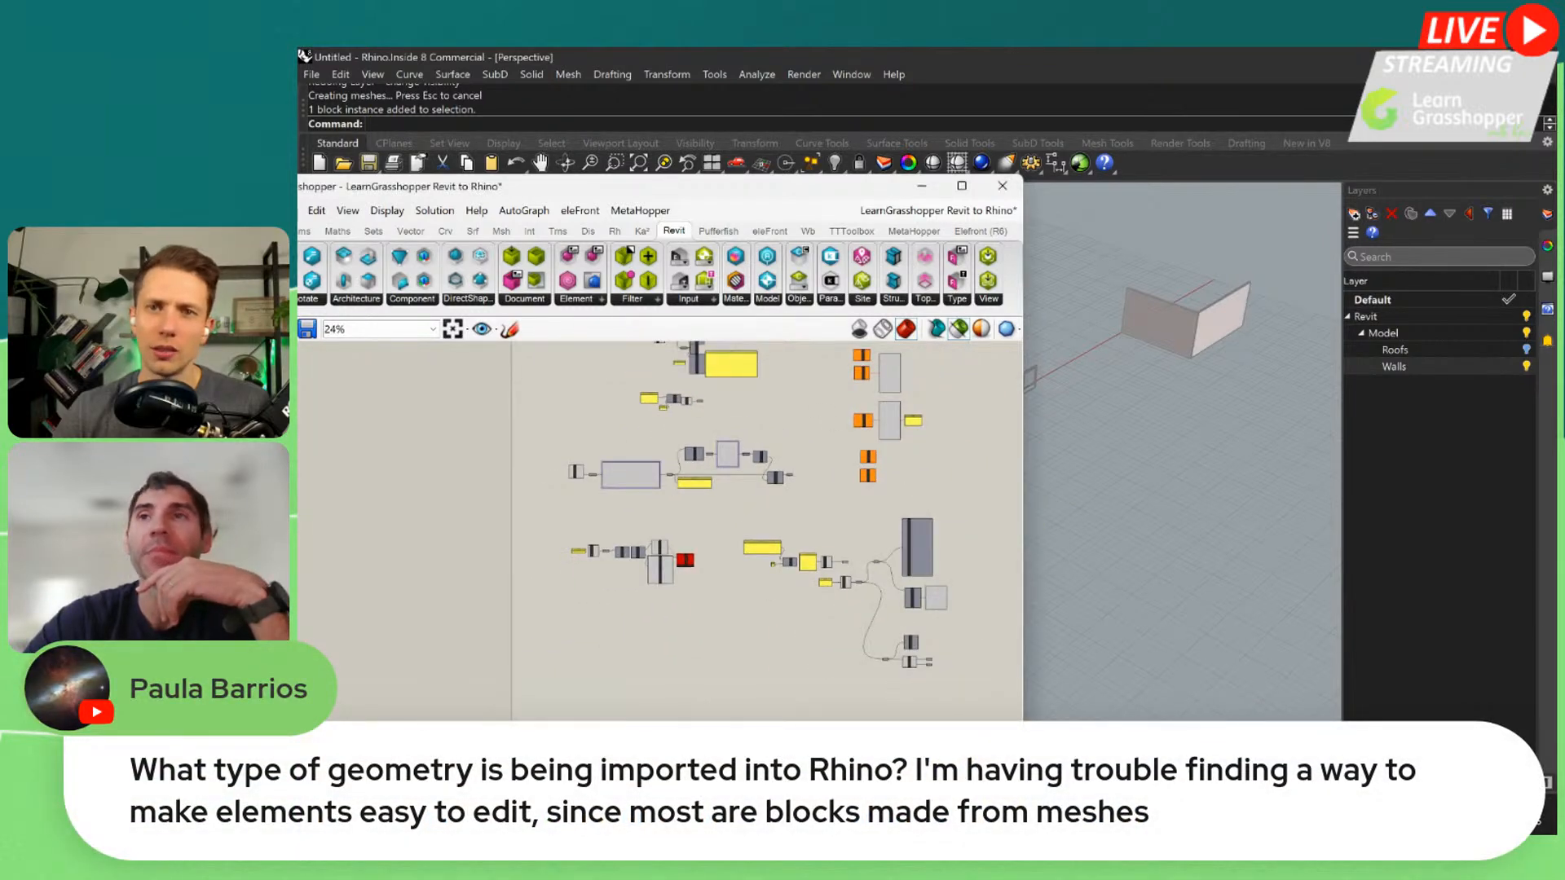
drag(878, 198, 848, 137)
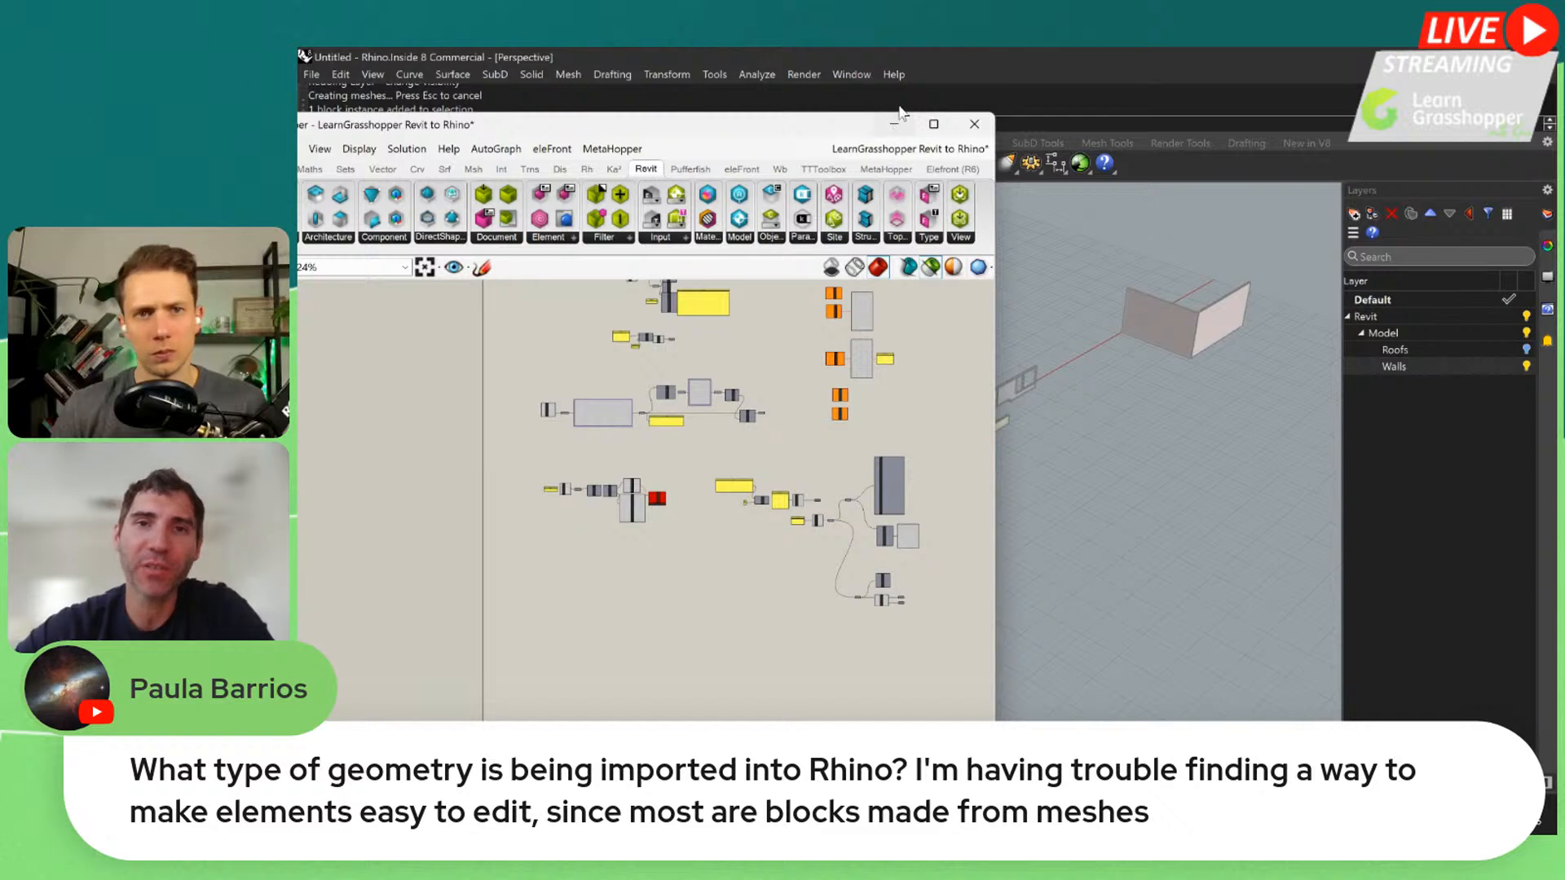
Minimize Grasshopper and explode the block of the long, low front wall in Rhino
mouse_move(943, 128)
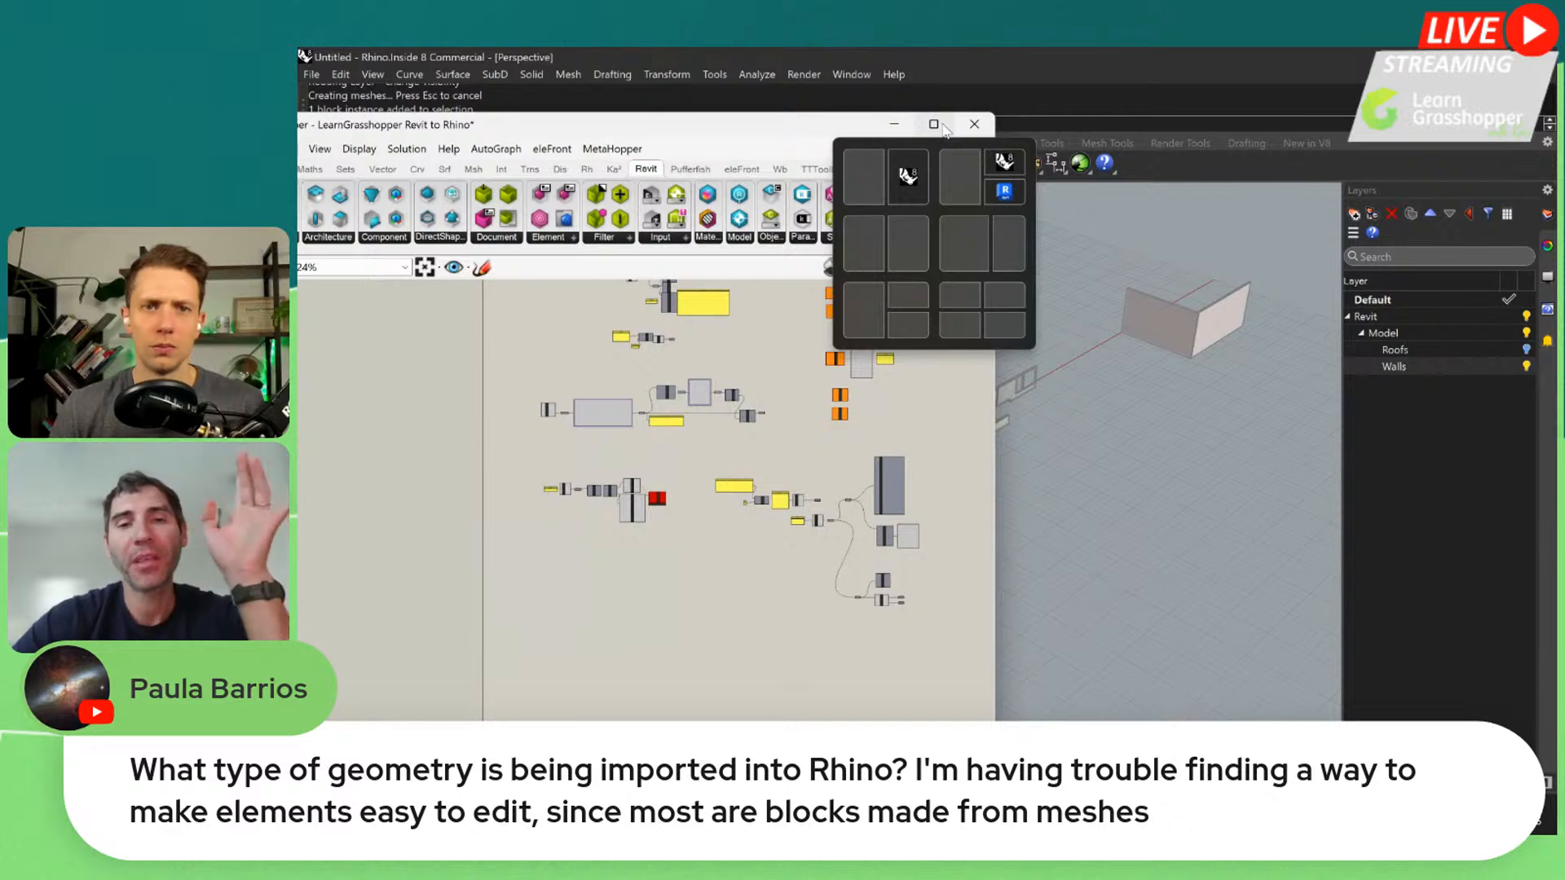
click(895, 124)
click(938, 458)
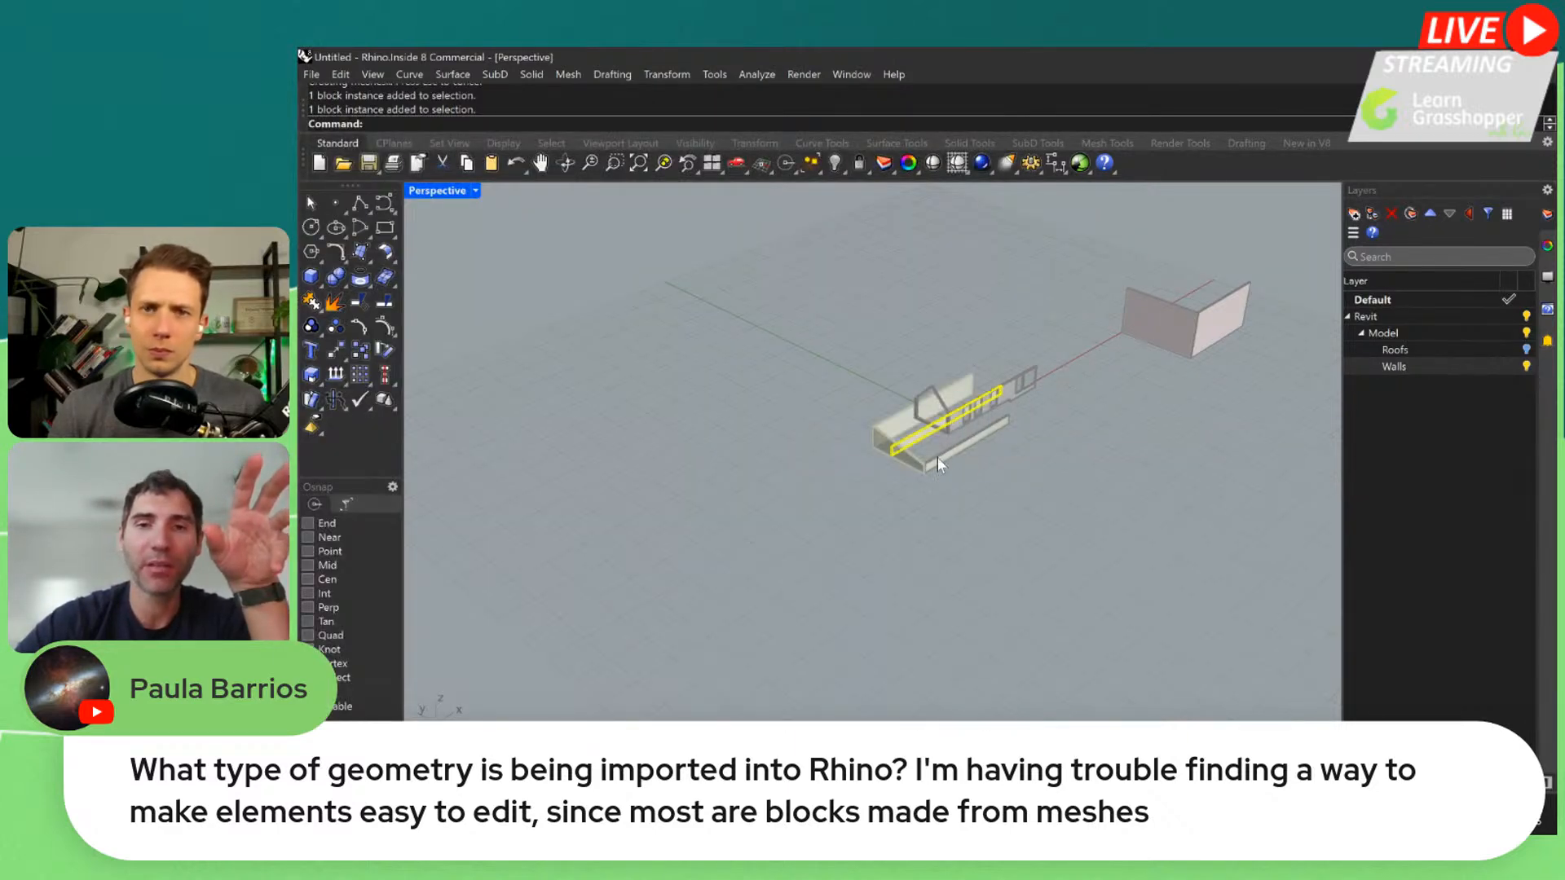
scroll(942, 471, up, 8)
scroll(1001, 481, down, 6)
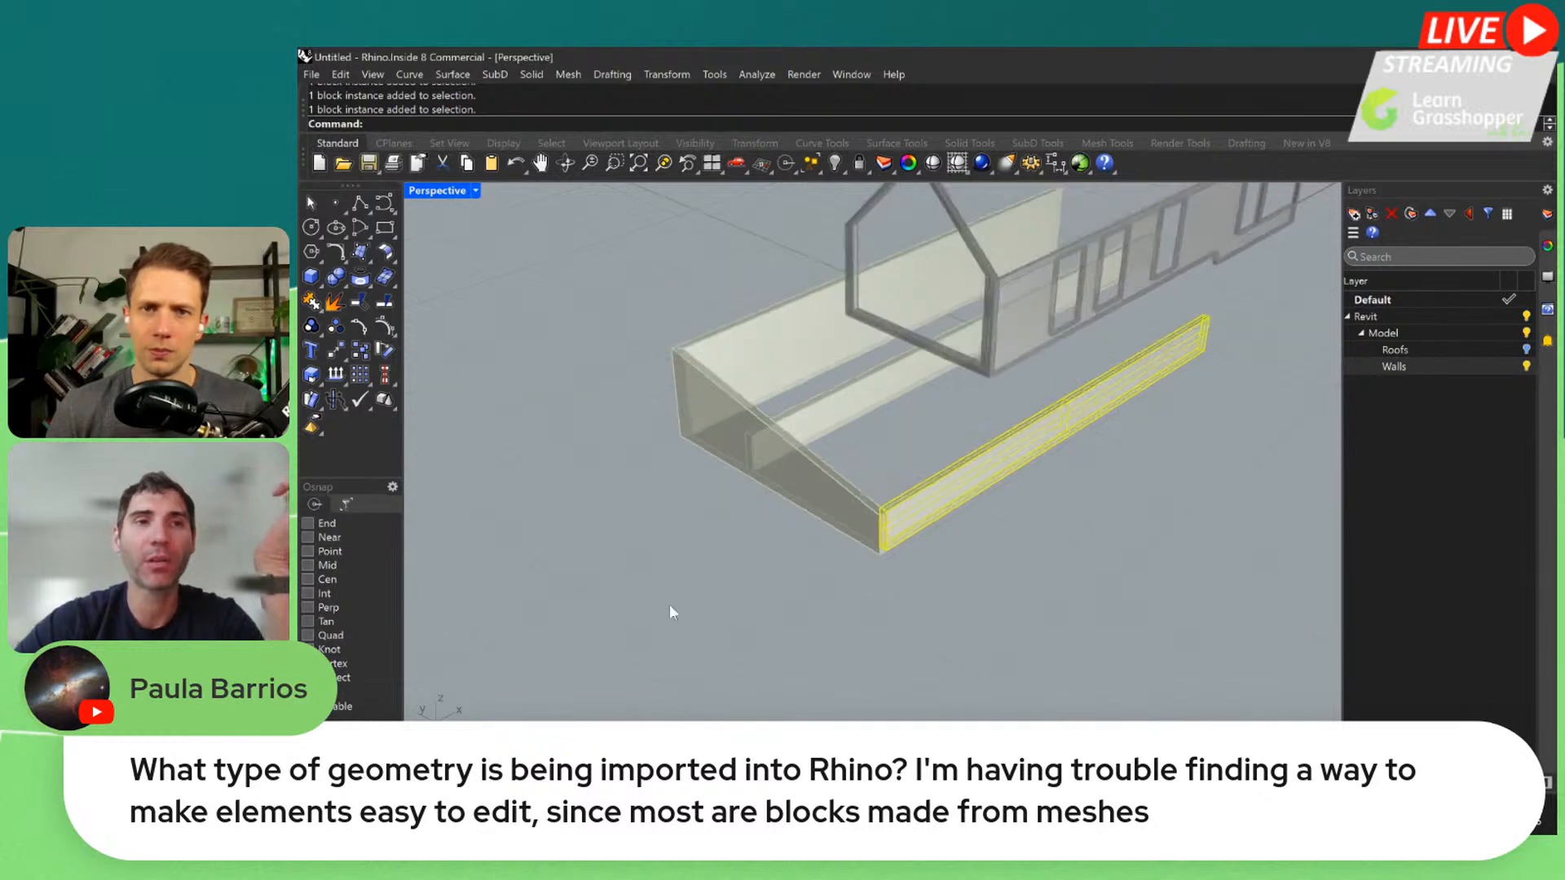
text(Explode)
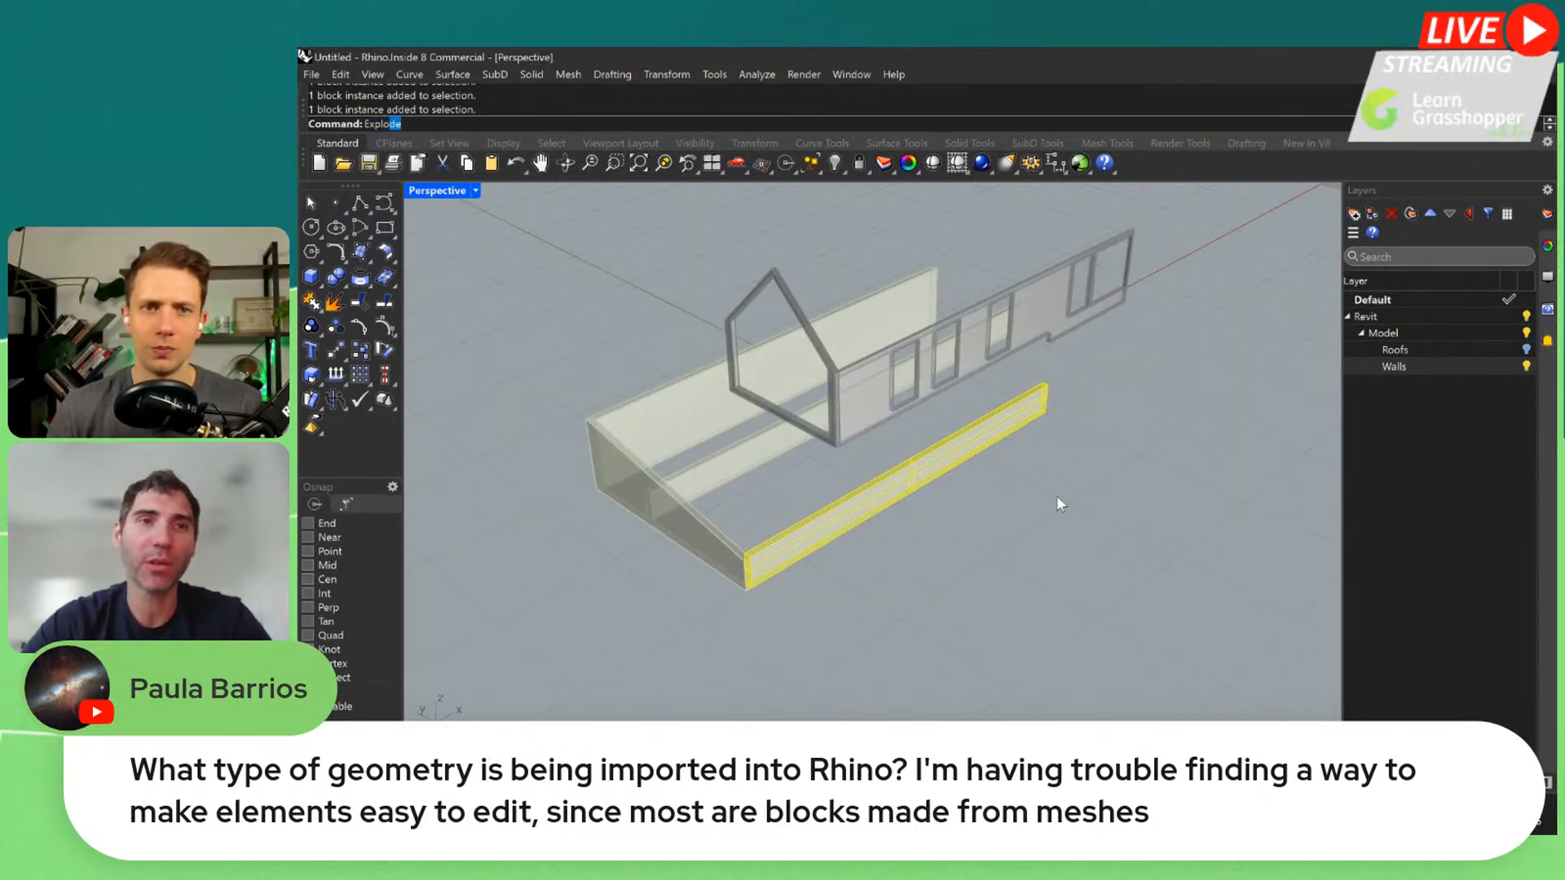
key(Return)
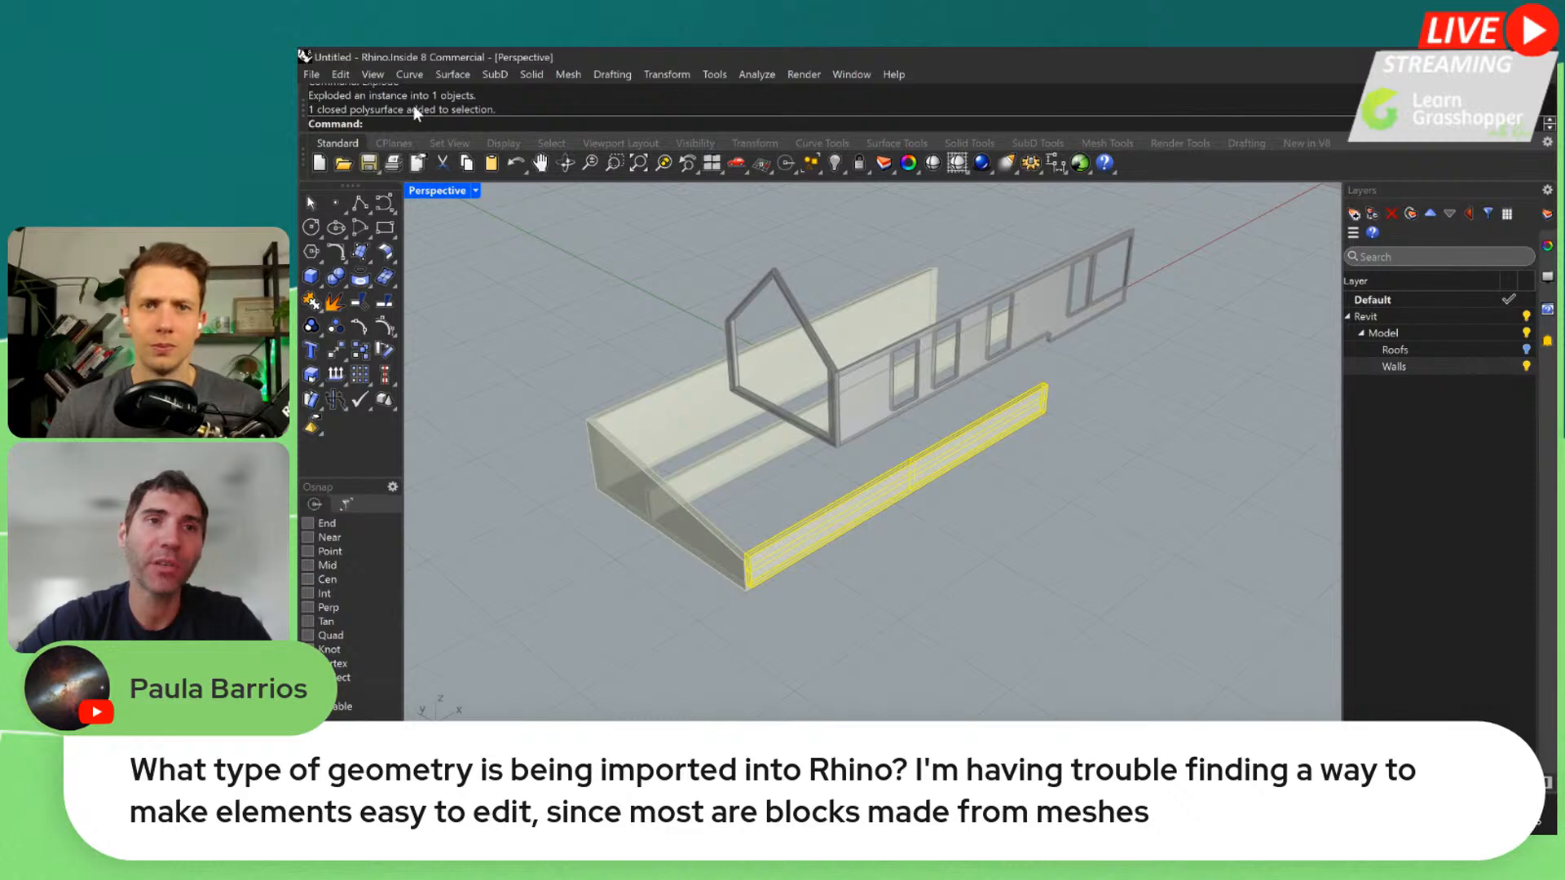
Select the house side wall with the window openings and inspect its object type and geometry up close
right_drag(772, 421, 911, 305)
scroll(910, 305, up, 5)
click(919, 286)
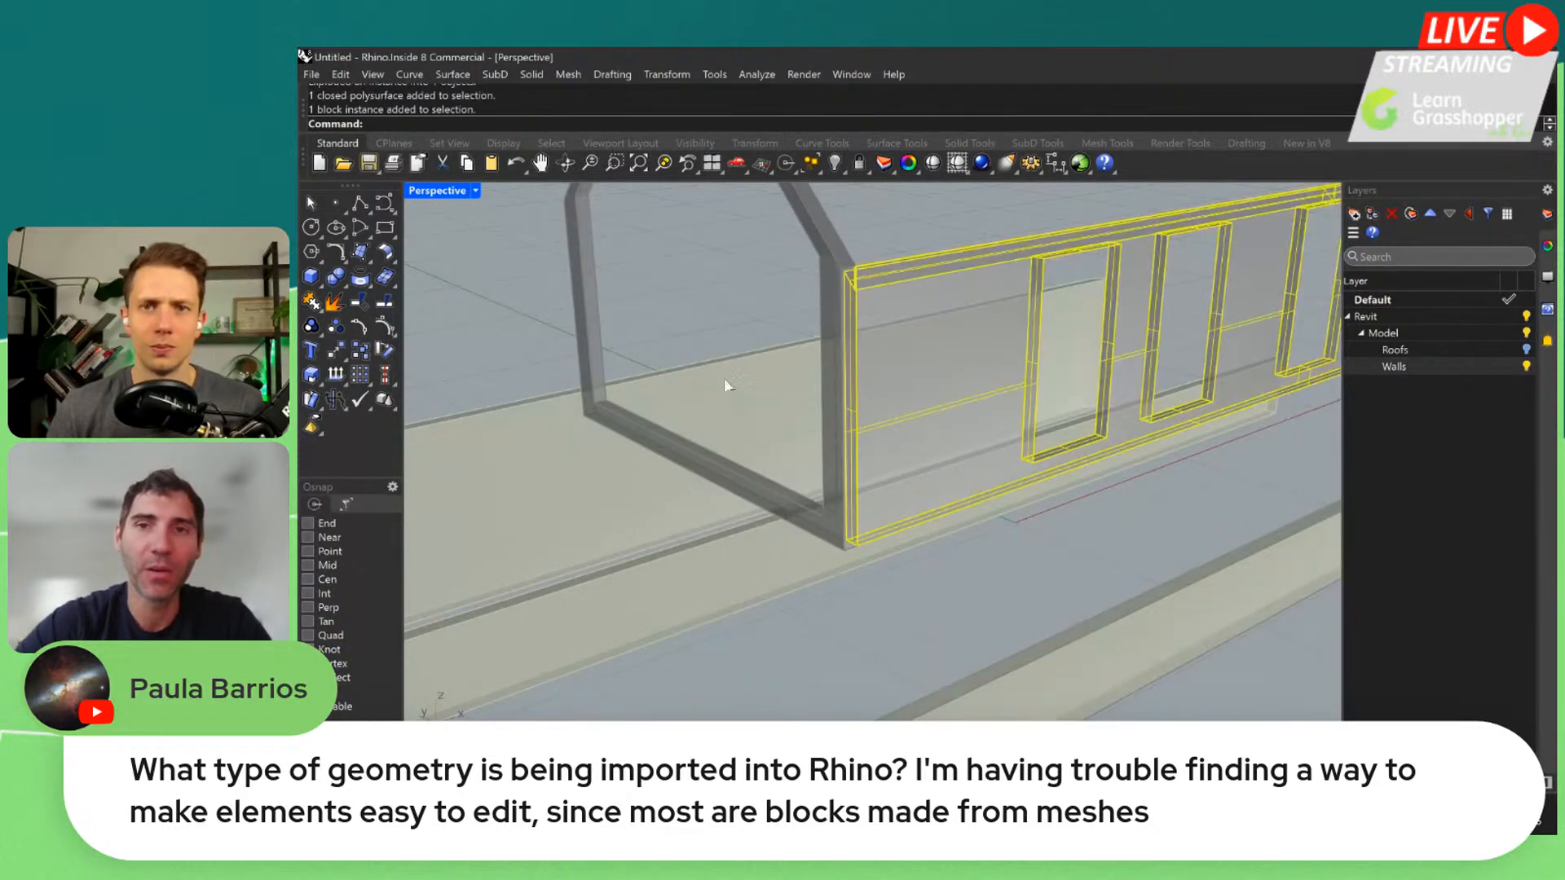
right_drag(723, 381, 1194, 340)
scroll(1031, 350, up, 6)
scroll(1031, 350, down, 6)
scroll(711, 315, up, 4)
click(769, 298)
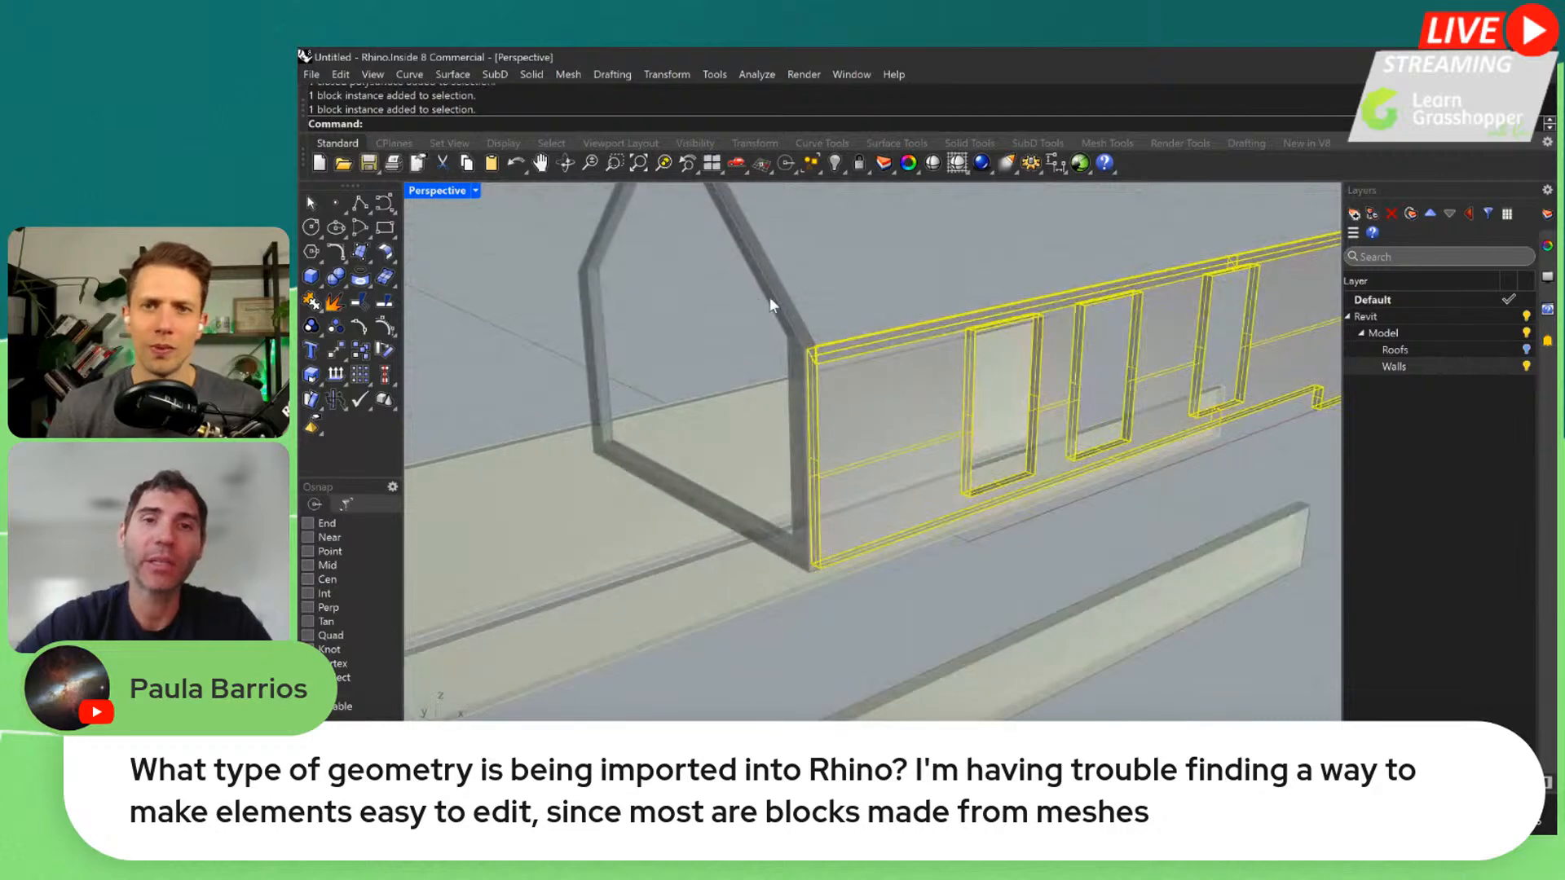
Check the object type of the exploded low front wall and undo the explode
scroll(881, 290, down, 4)
scroll(881, 286, down, 2)
click(944, 515)
scroll(944, 515, down, 2)
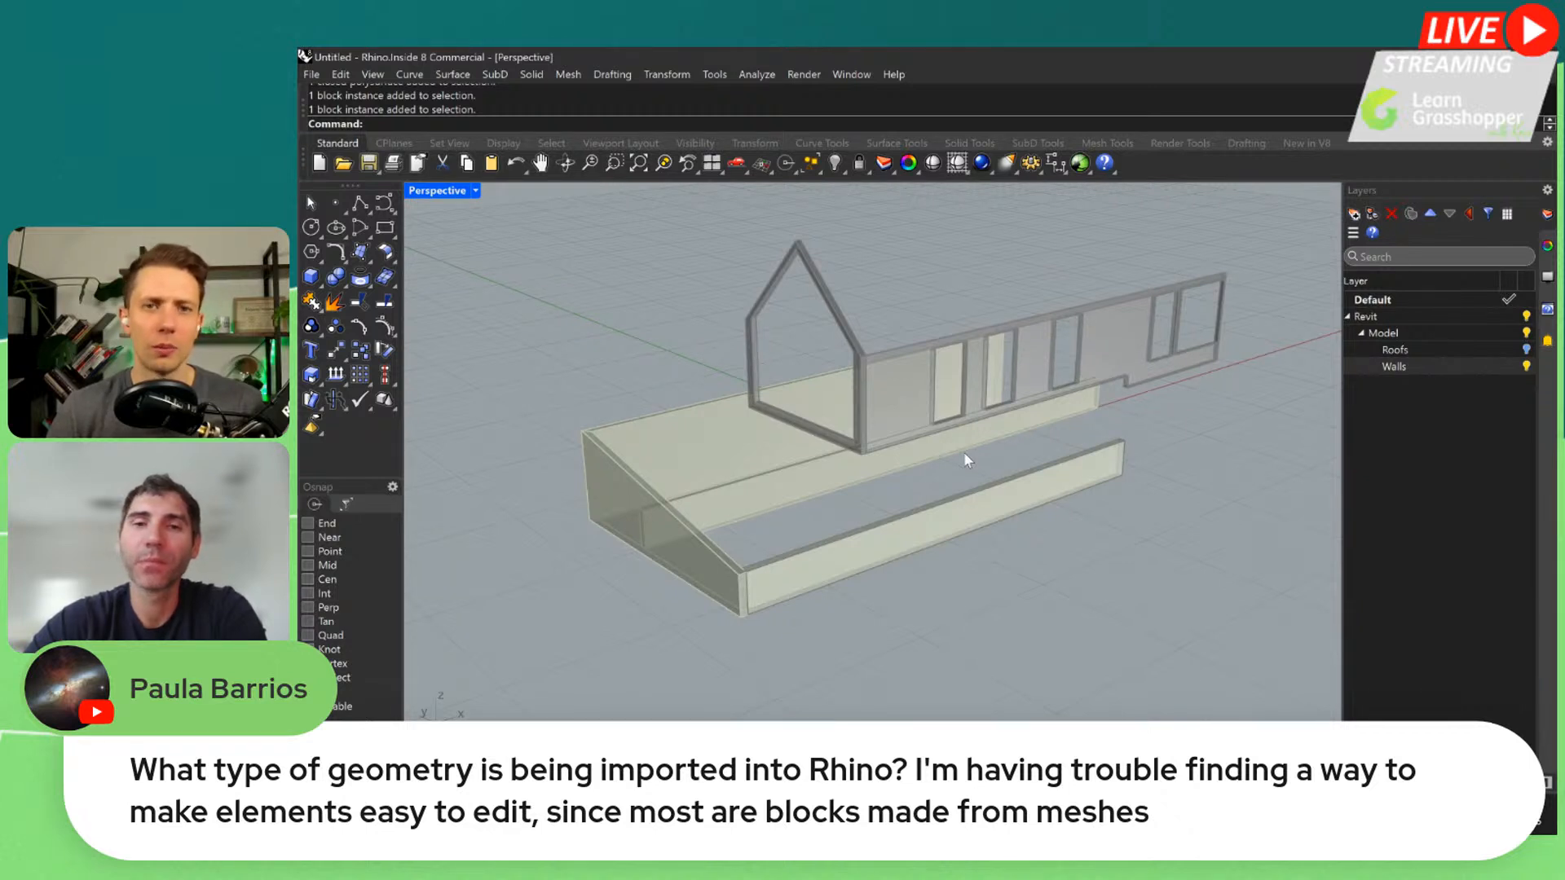
click(980, 502)
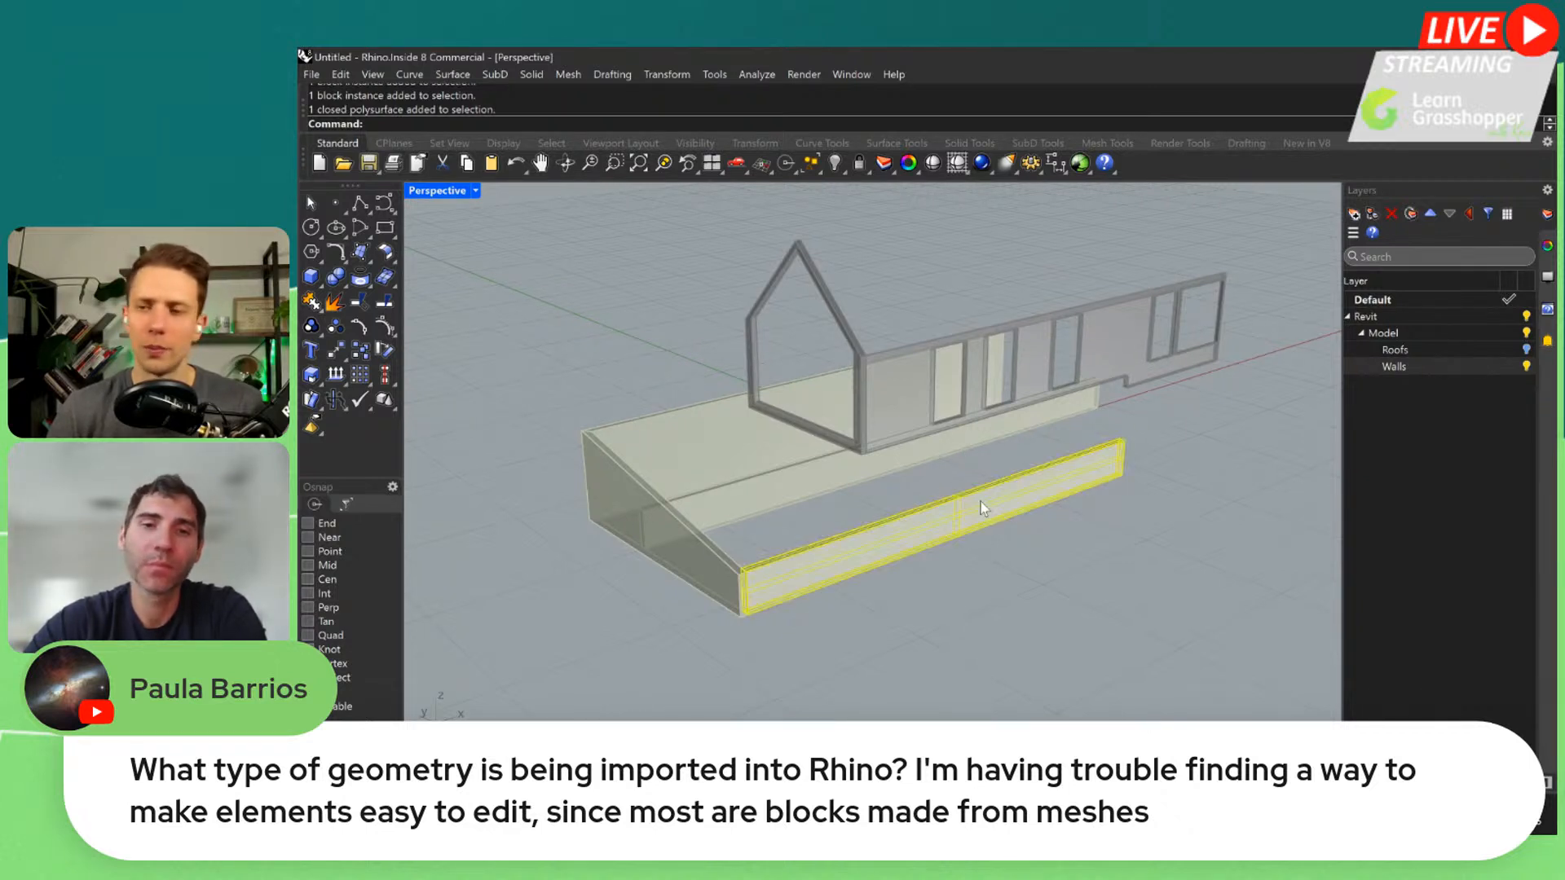
click(1161, 582)
key(ctrl+z)
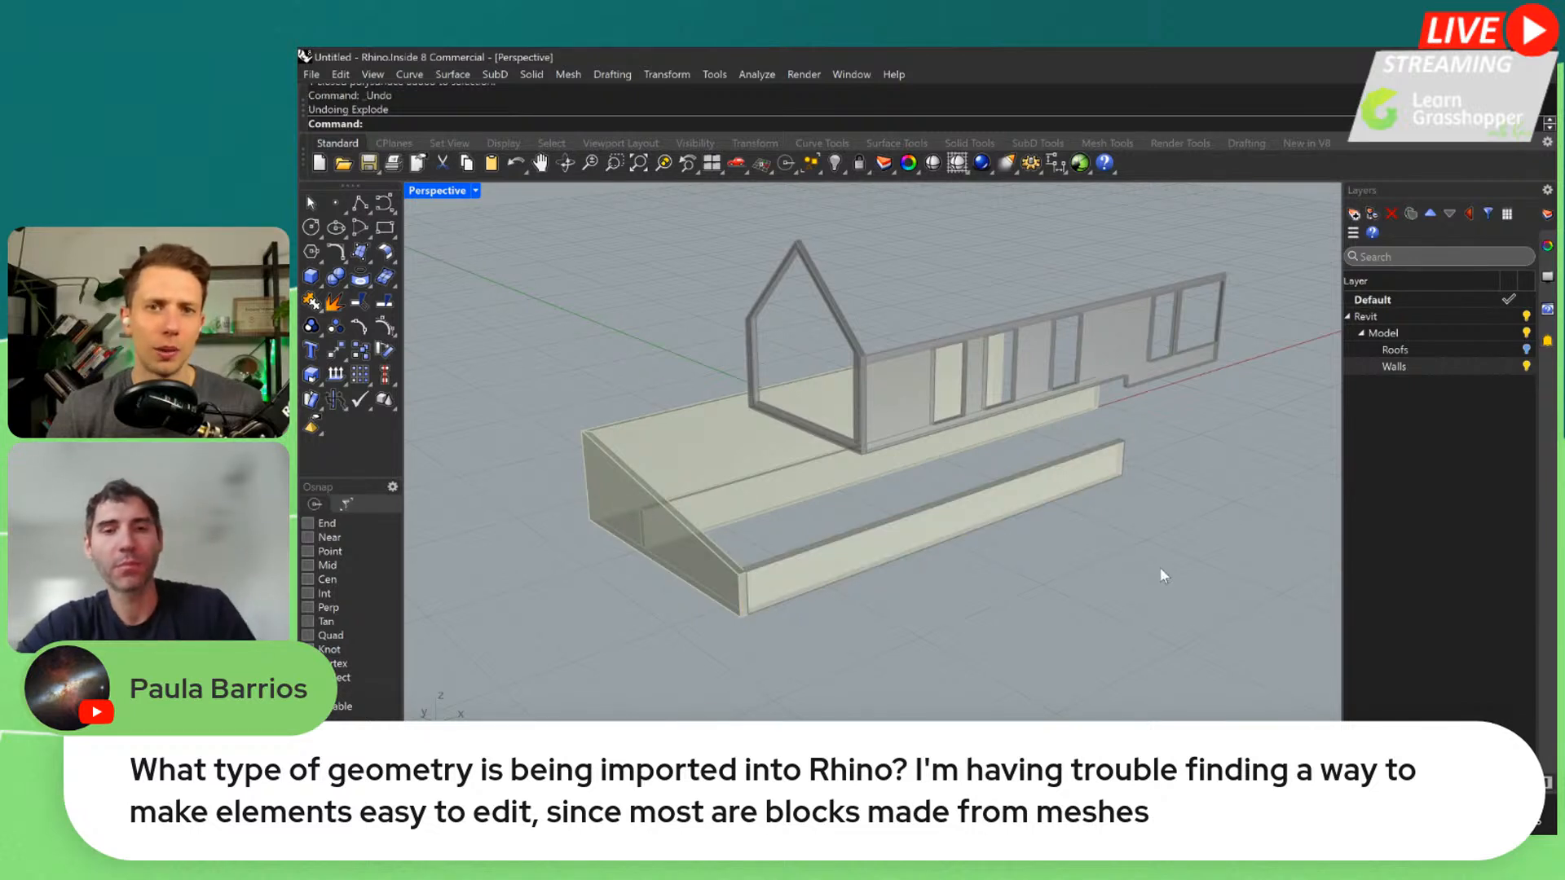
Select the low front wall again to check its object type, and examine the baked walls from several angles
click(902, 537)
click(962, 465)
scroll(893, 351, down, 4)
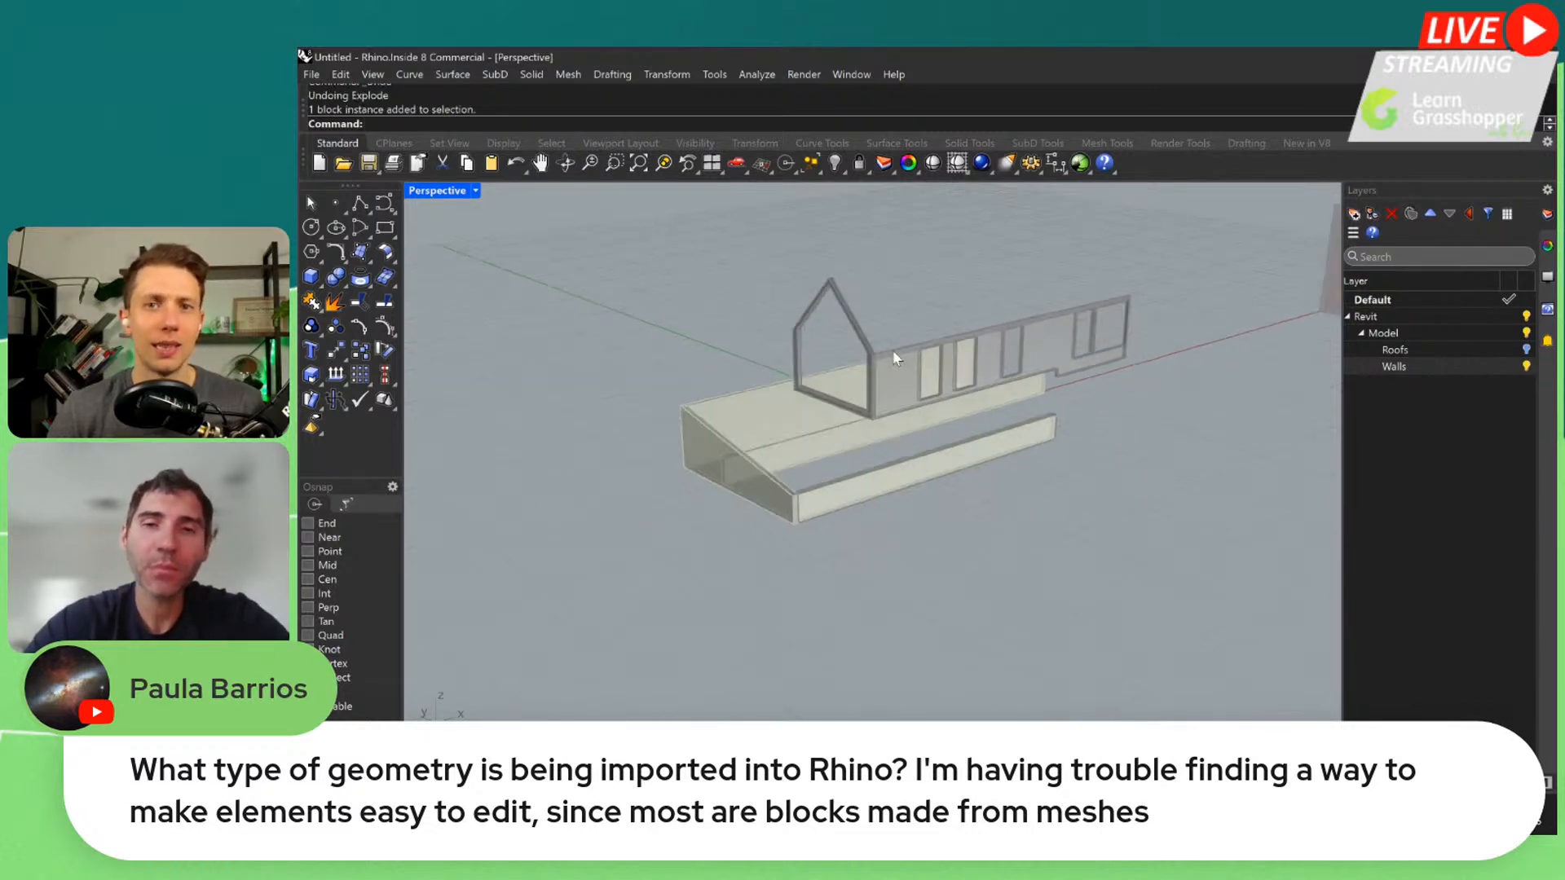
right_drag(892, 350, 908, 392)
scroll(894, 377, up, 5)
scroll(909, 398, down, 2)
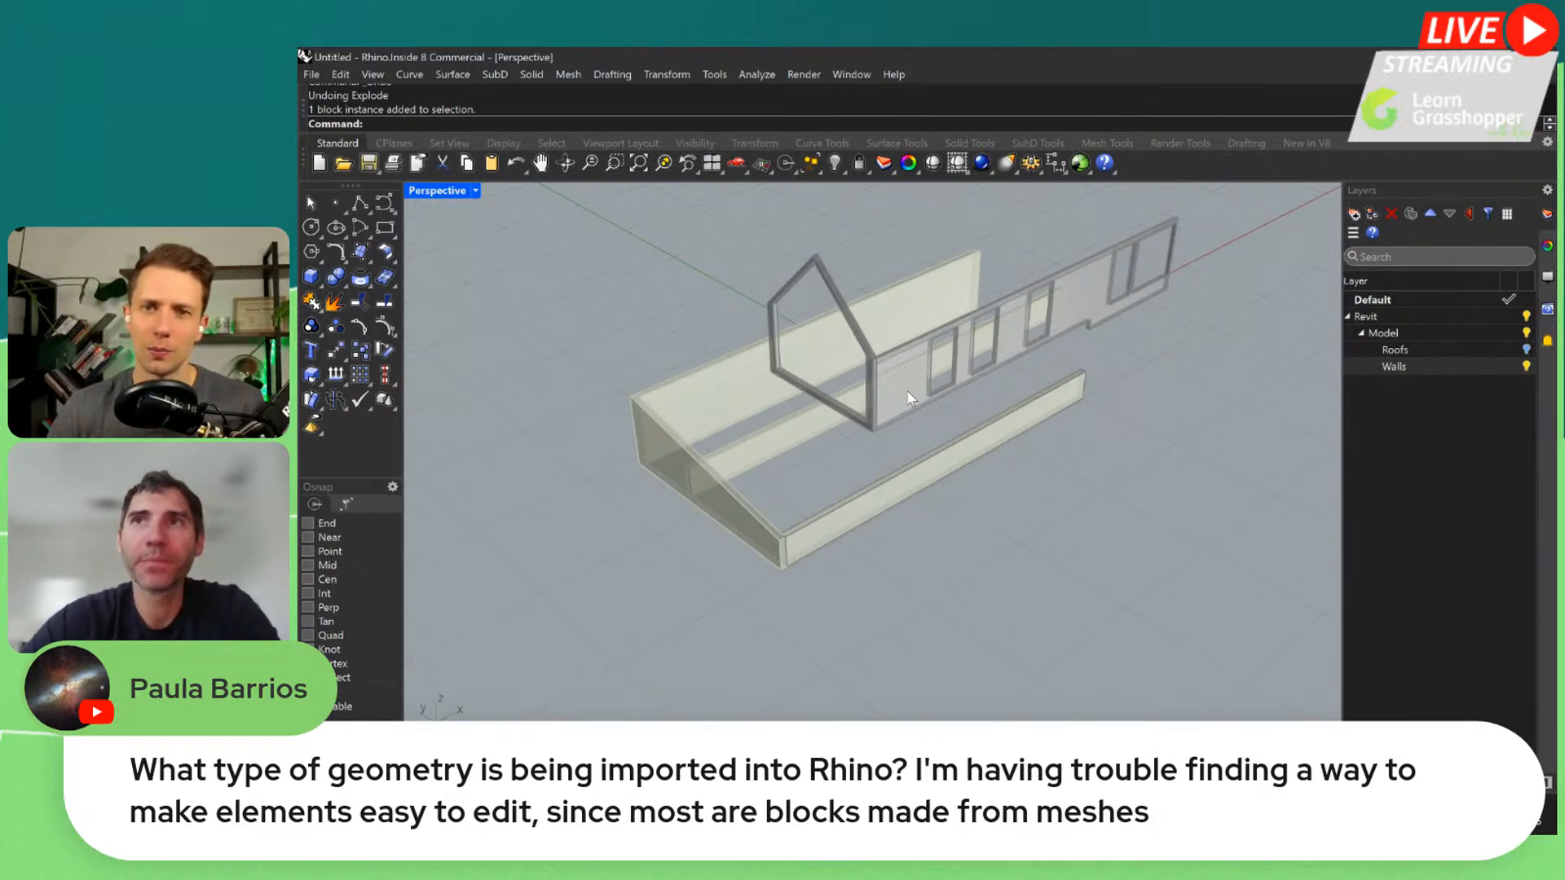
scroll(868, 457, down, 4)
scroll(869, 420, up, 4)
right_drag(869, 432, 875, 413)
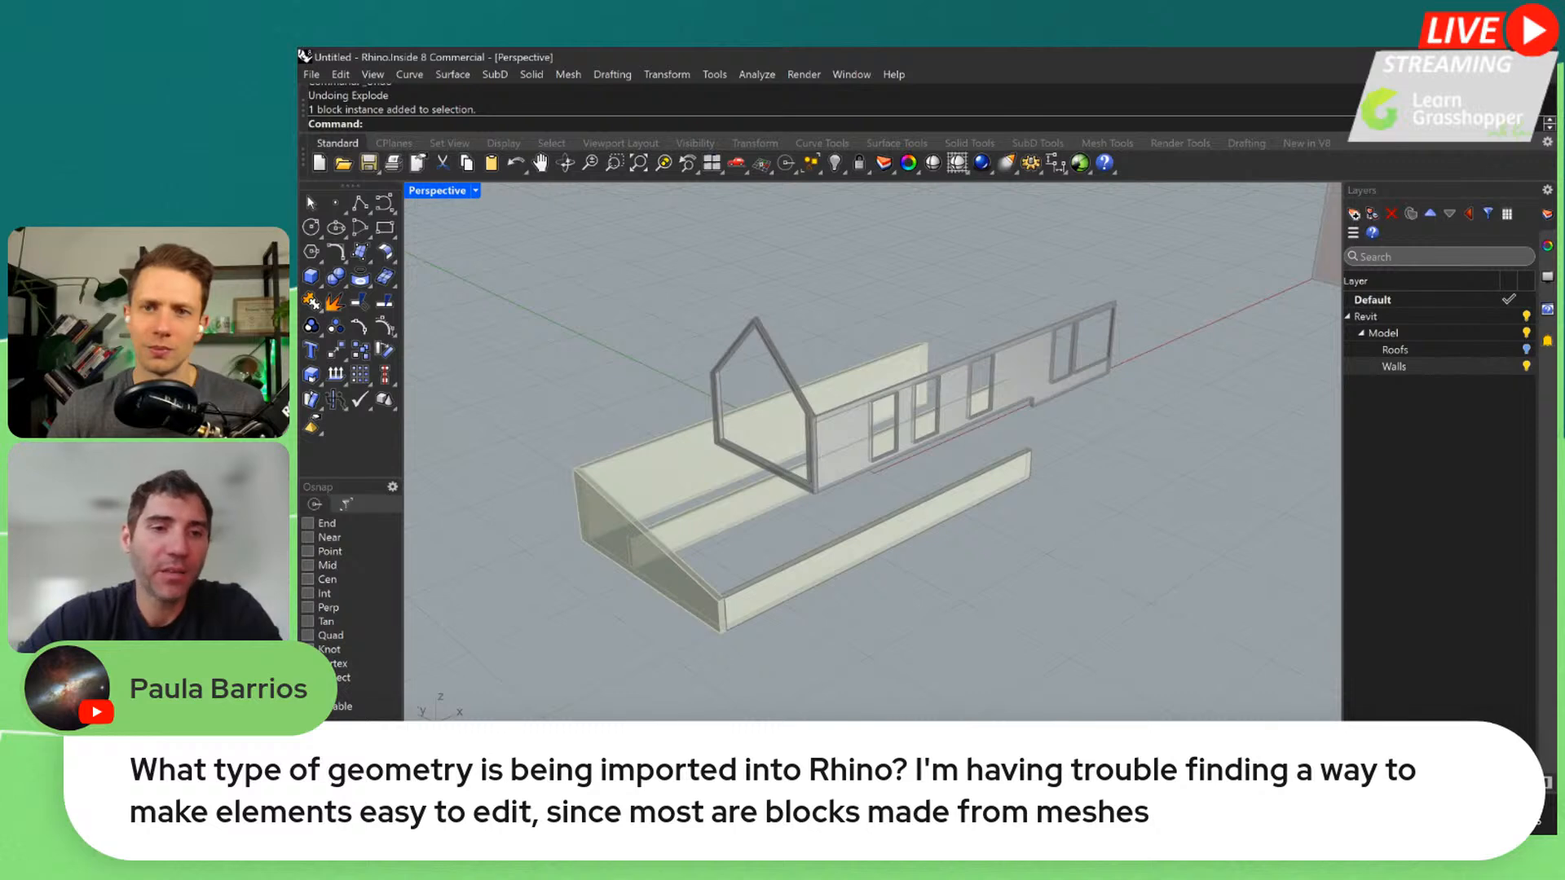
Bring the Grasshopper definition back and reduce its window so the Rhino model shows behind it
click(381, 765)
scroll(883, 518, down, 2)
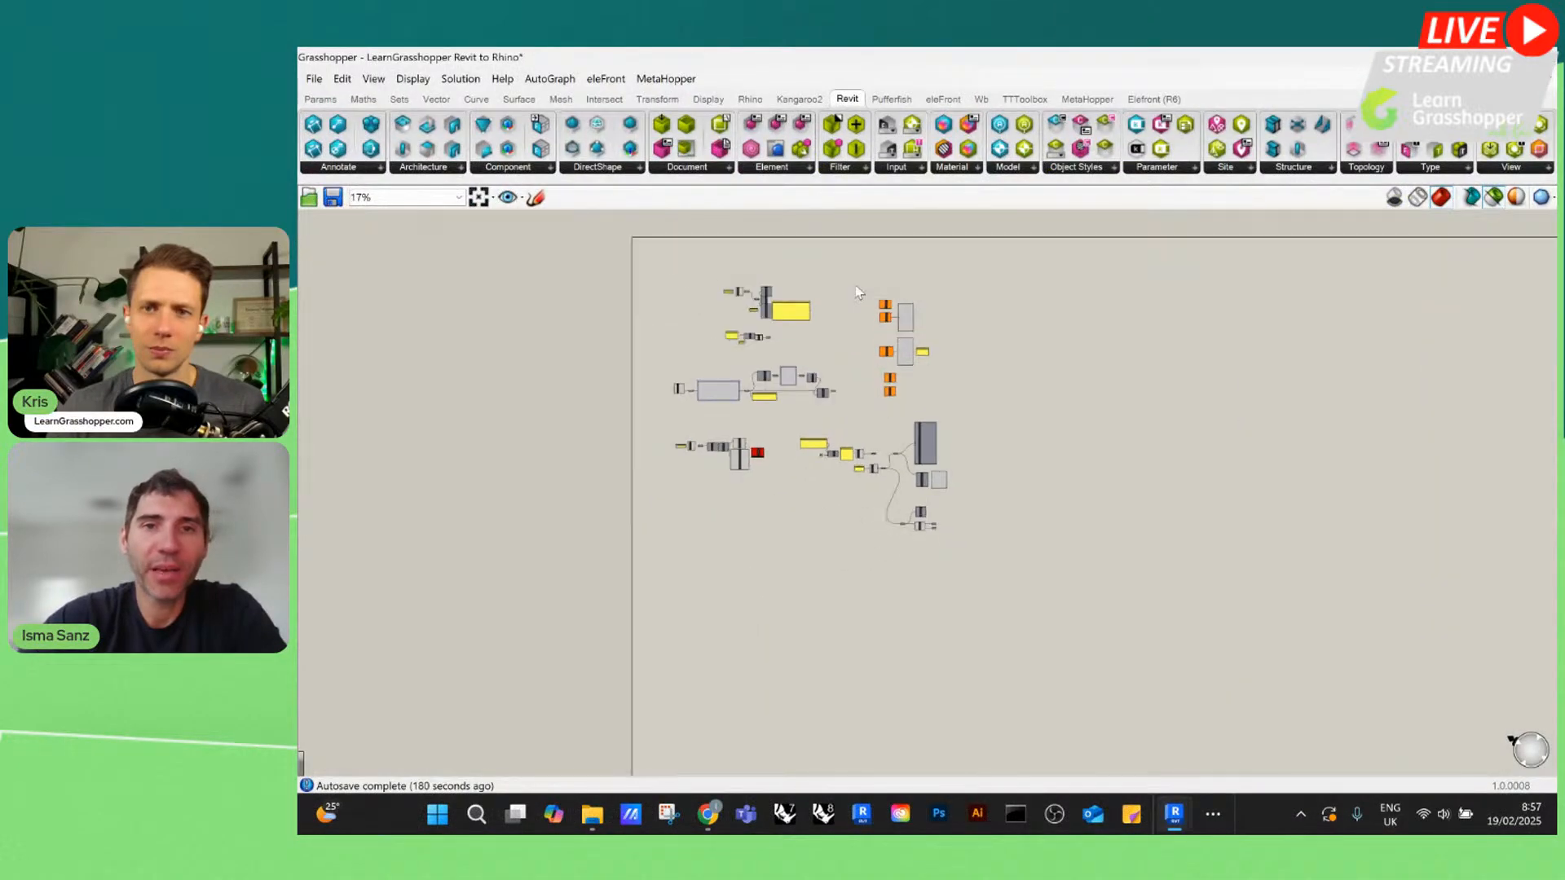
scroll(859, 292, up, 3)
click(1496, 57)
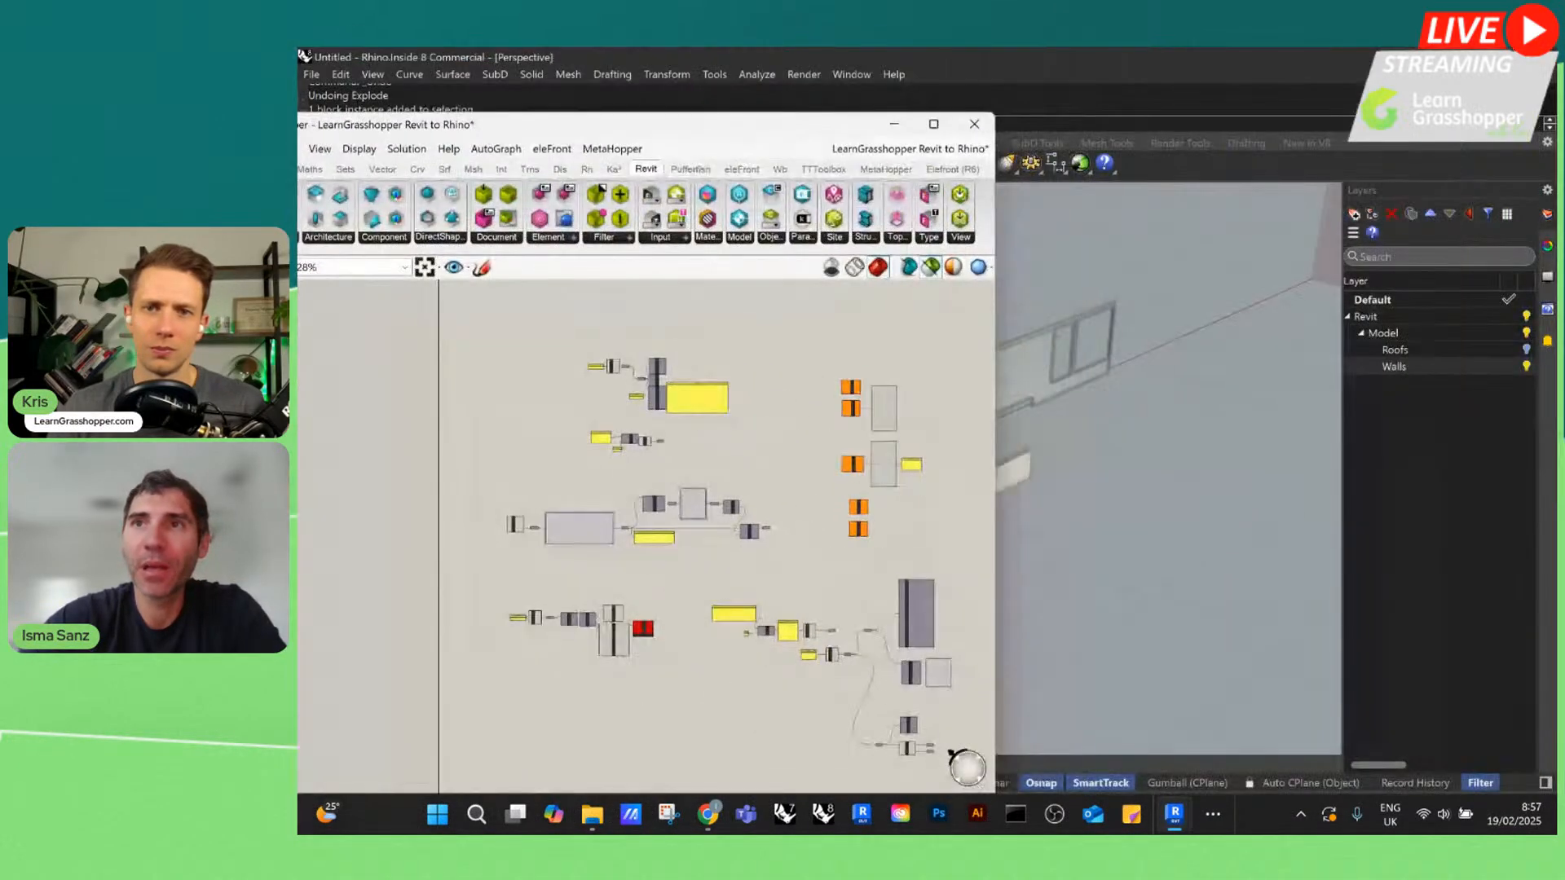
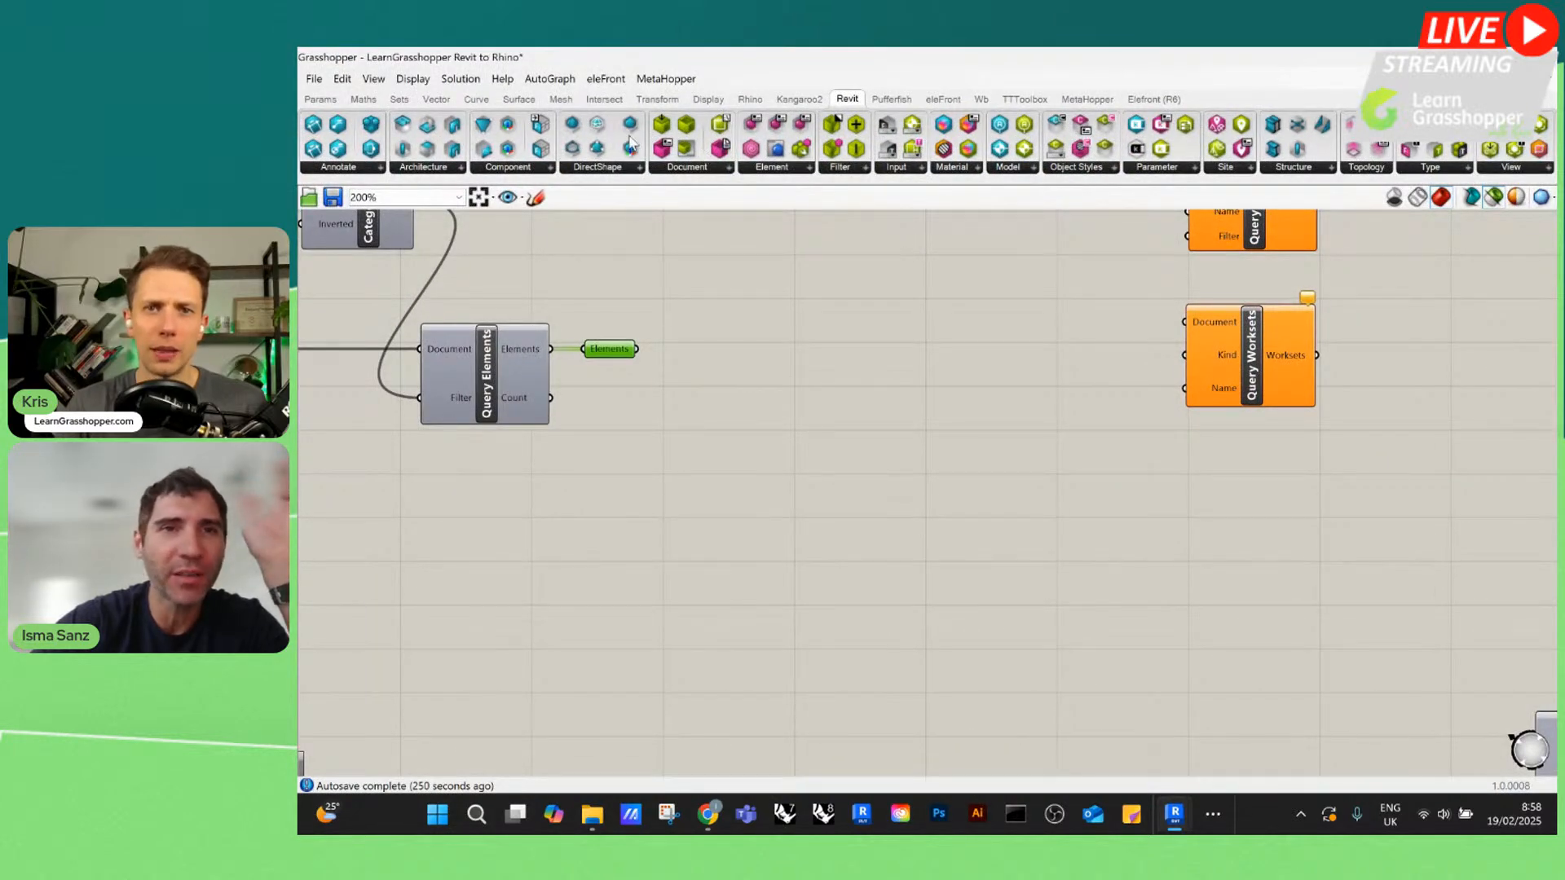
Look through the Rhino component groups for model objects and content
scroll(790, 416, down, 5)
scroll(709, 369, up, 6)
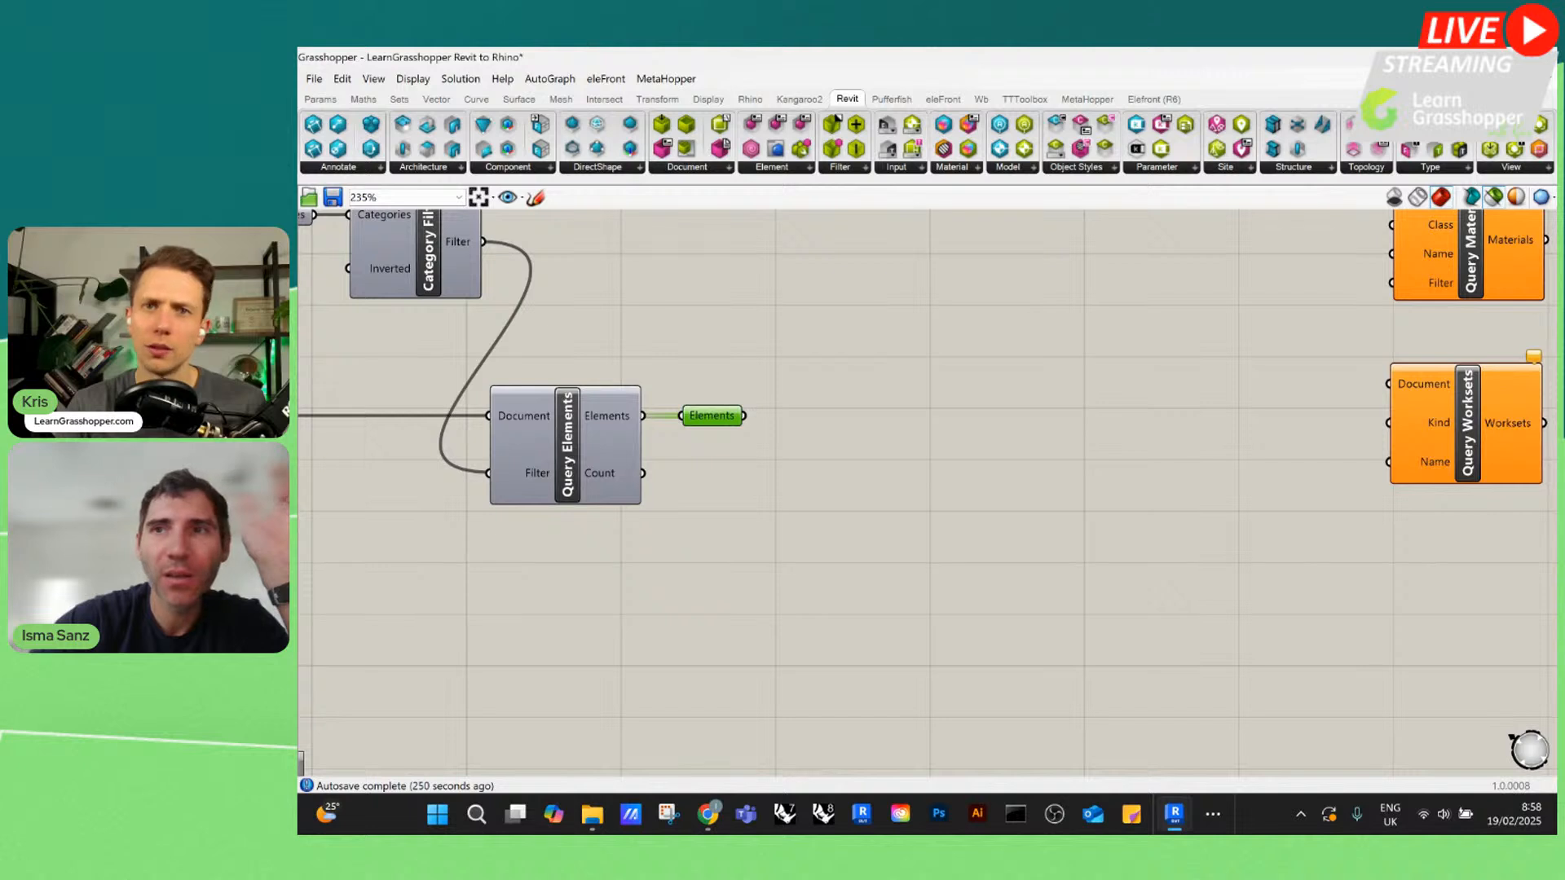
mouse_move(1500, 57)
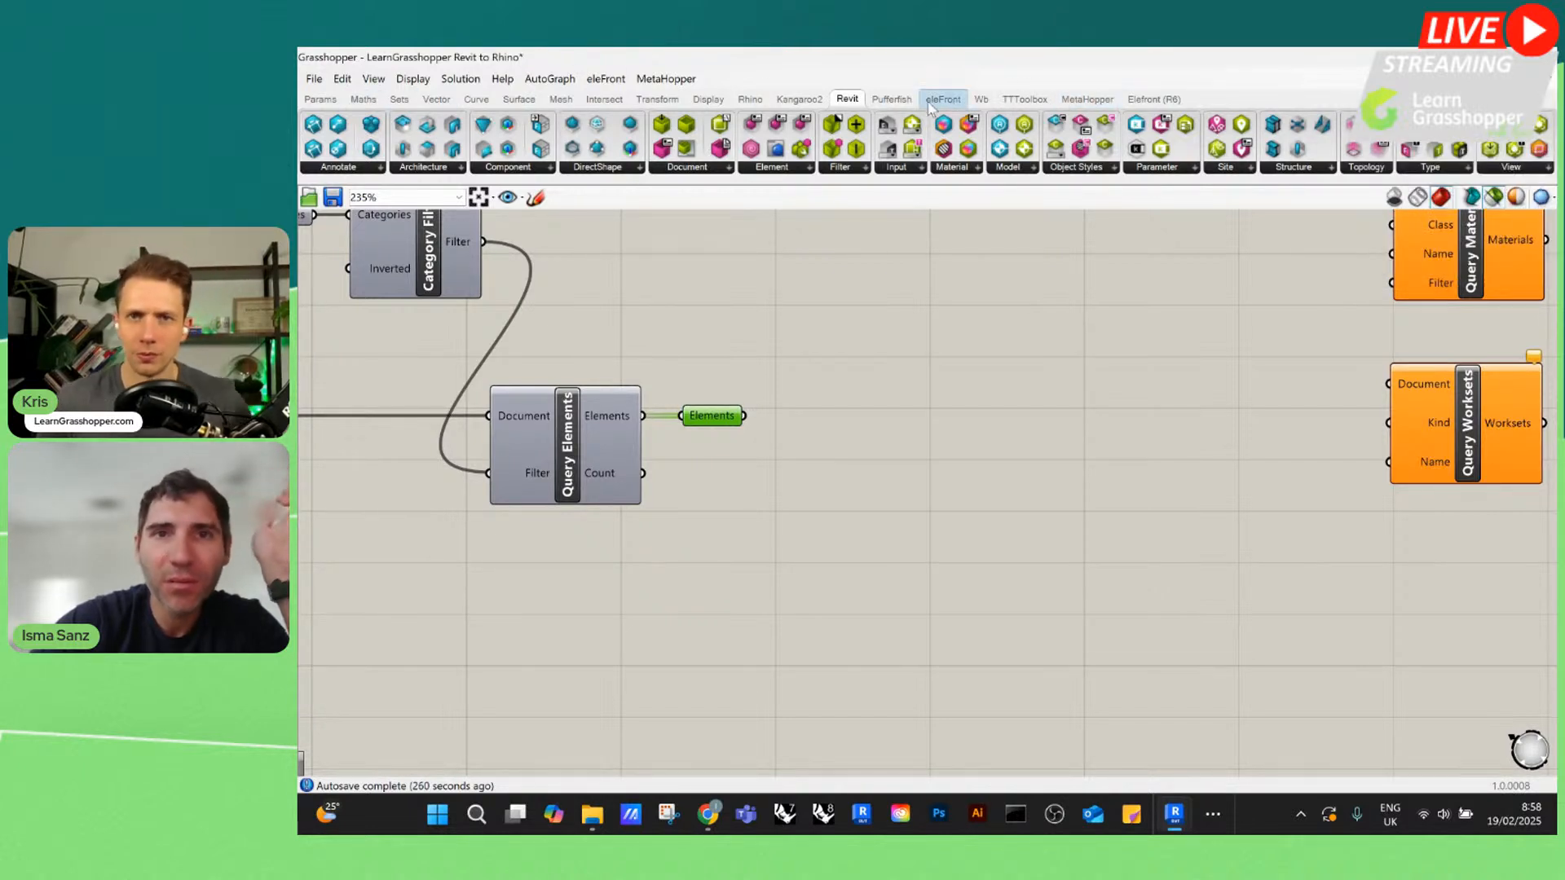
click(749, 100)
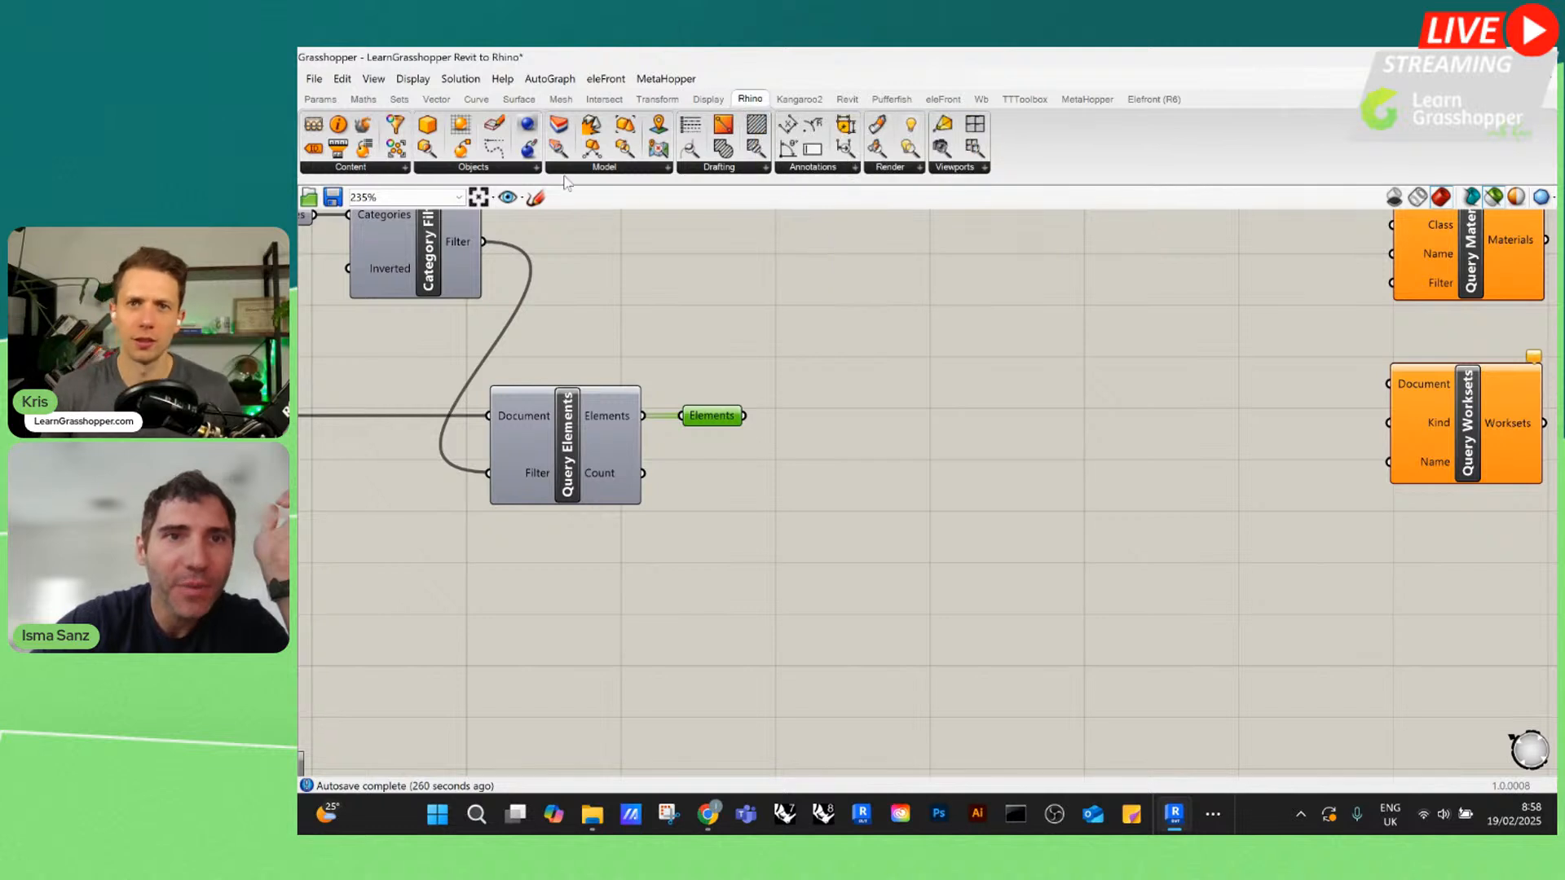
click(499, 171)
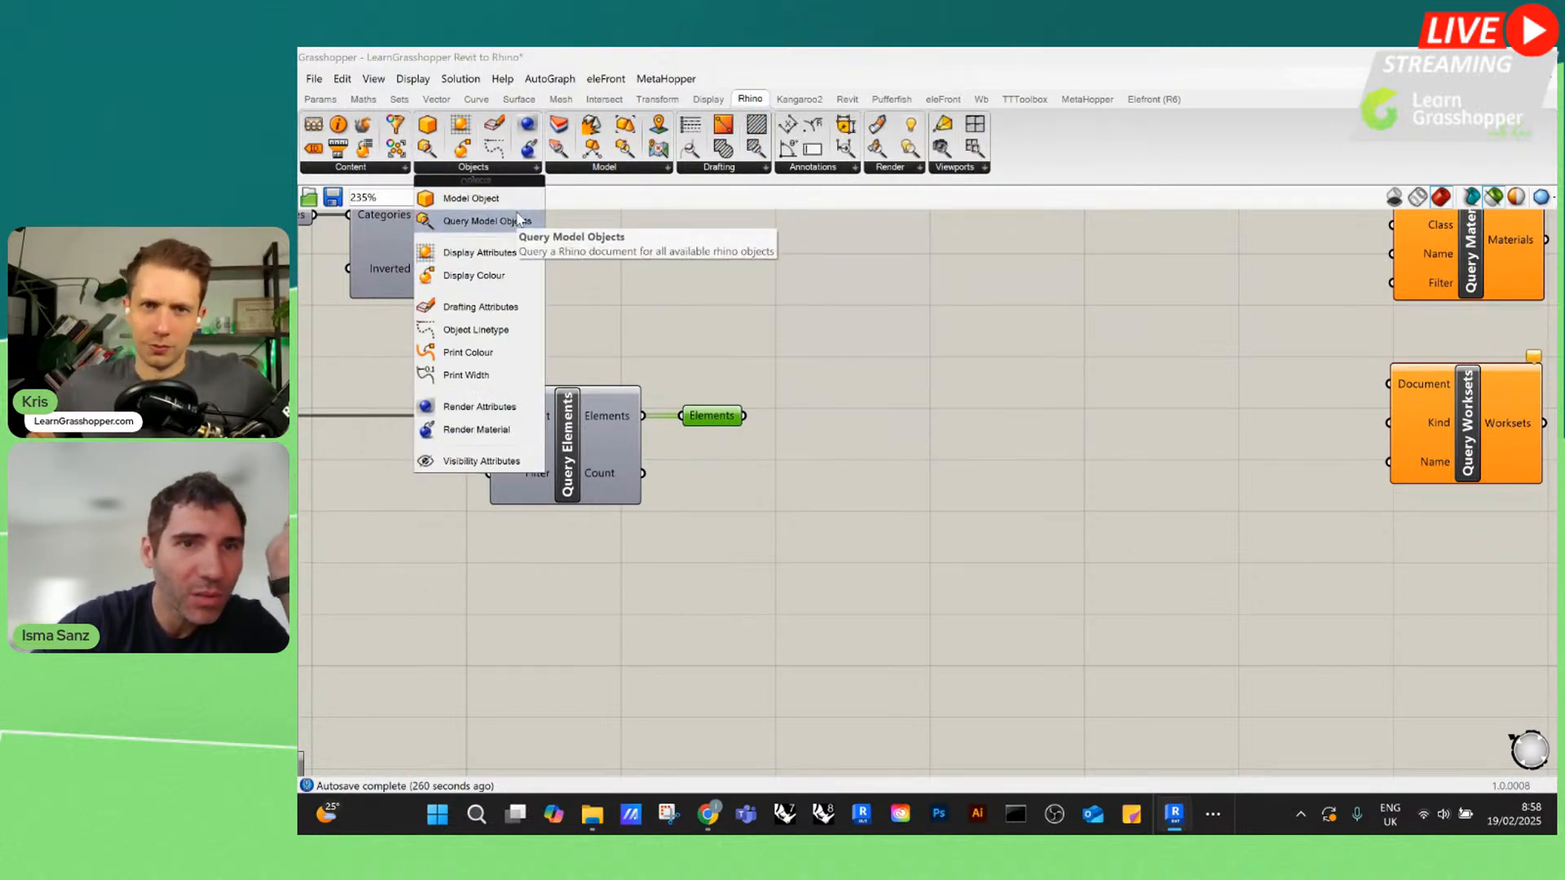
click(385, 166)
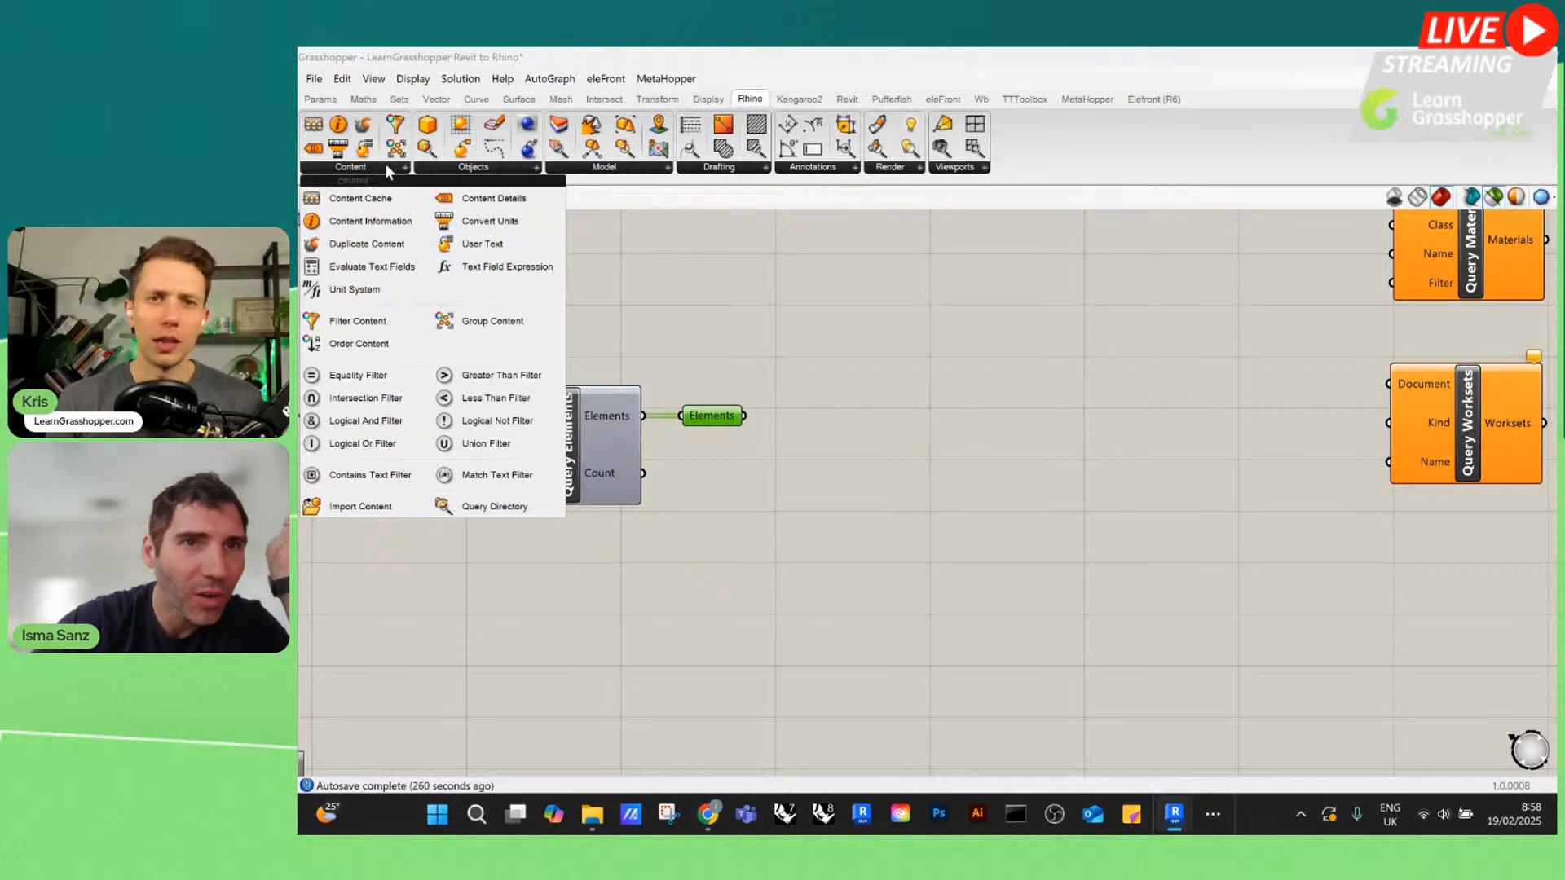
click(975, 403)
scroll(860, 584, down, 6)
scroll(812, 670, up, 6)
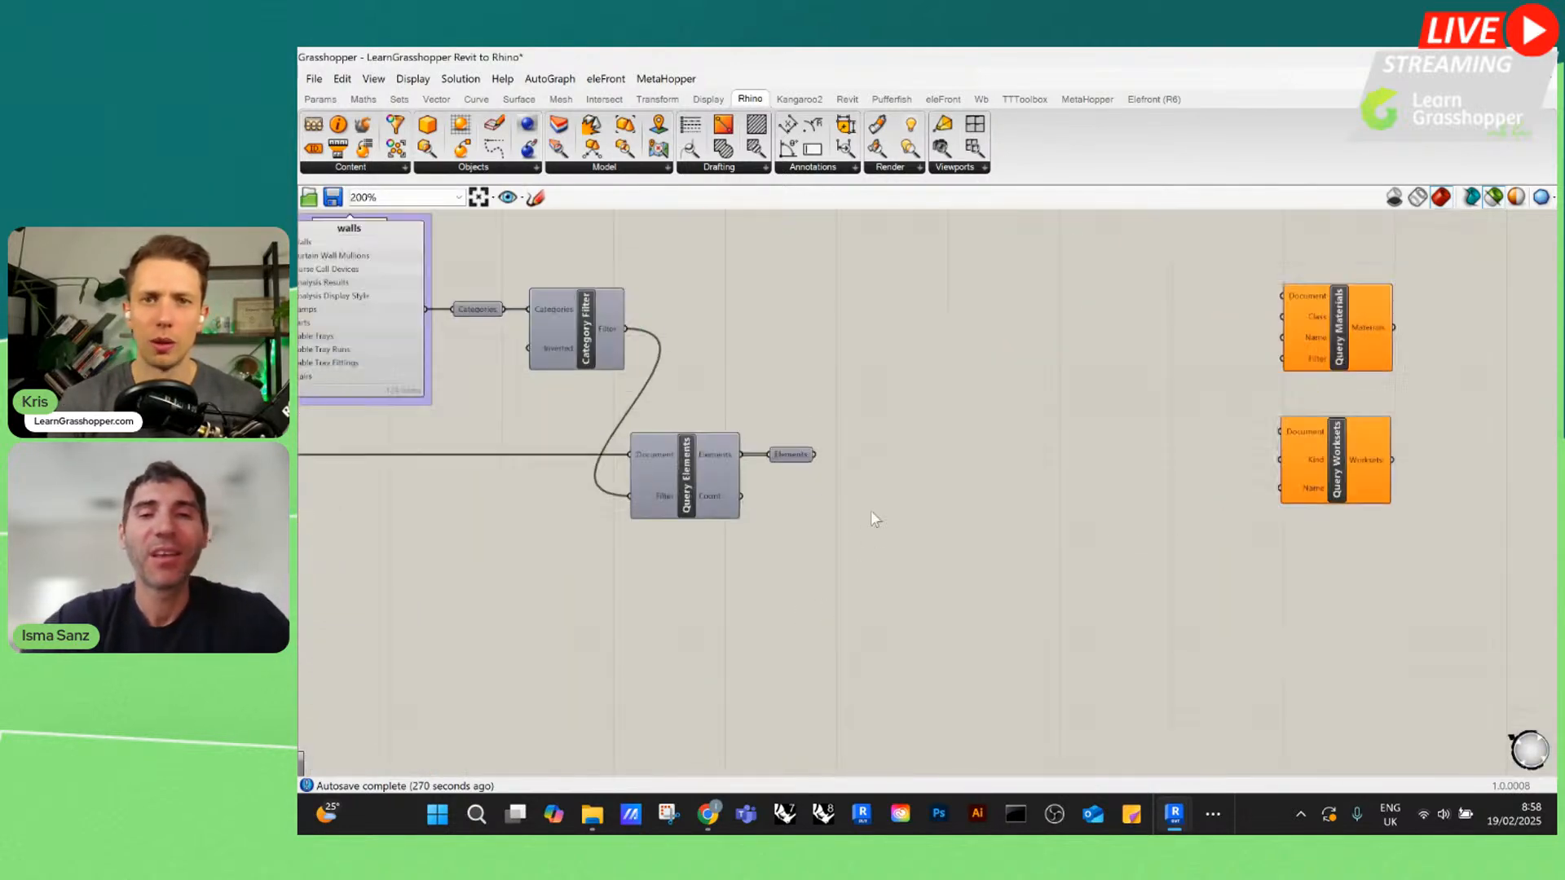
double_click(912, 348)
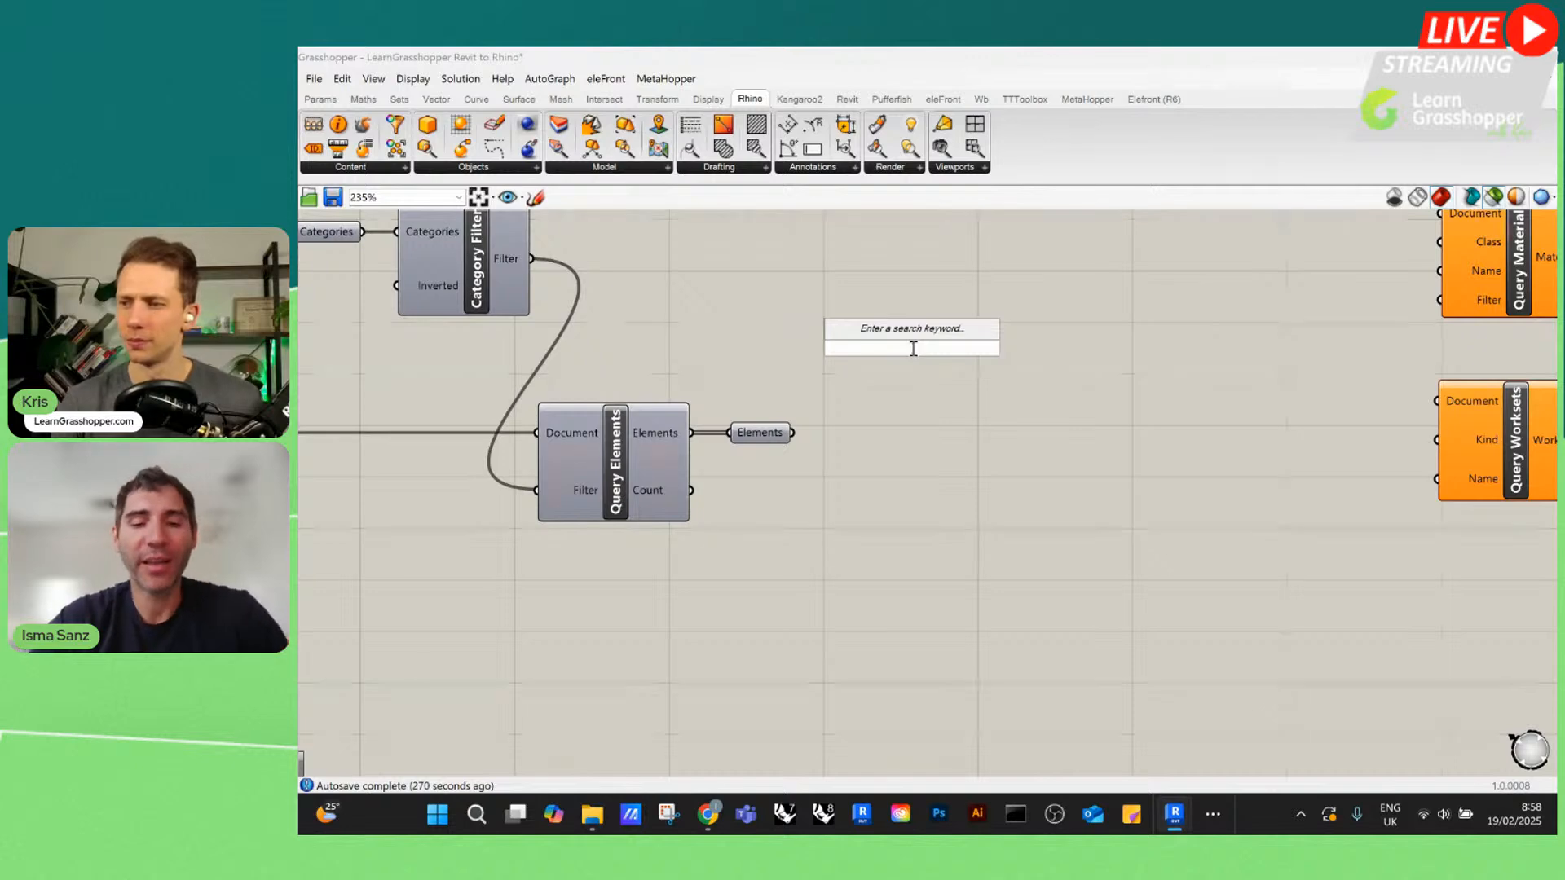
text(elefr)
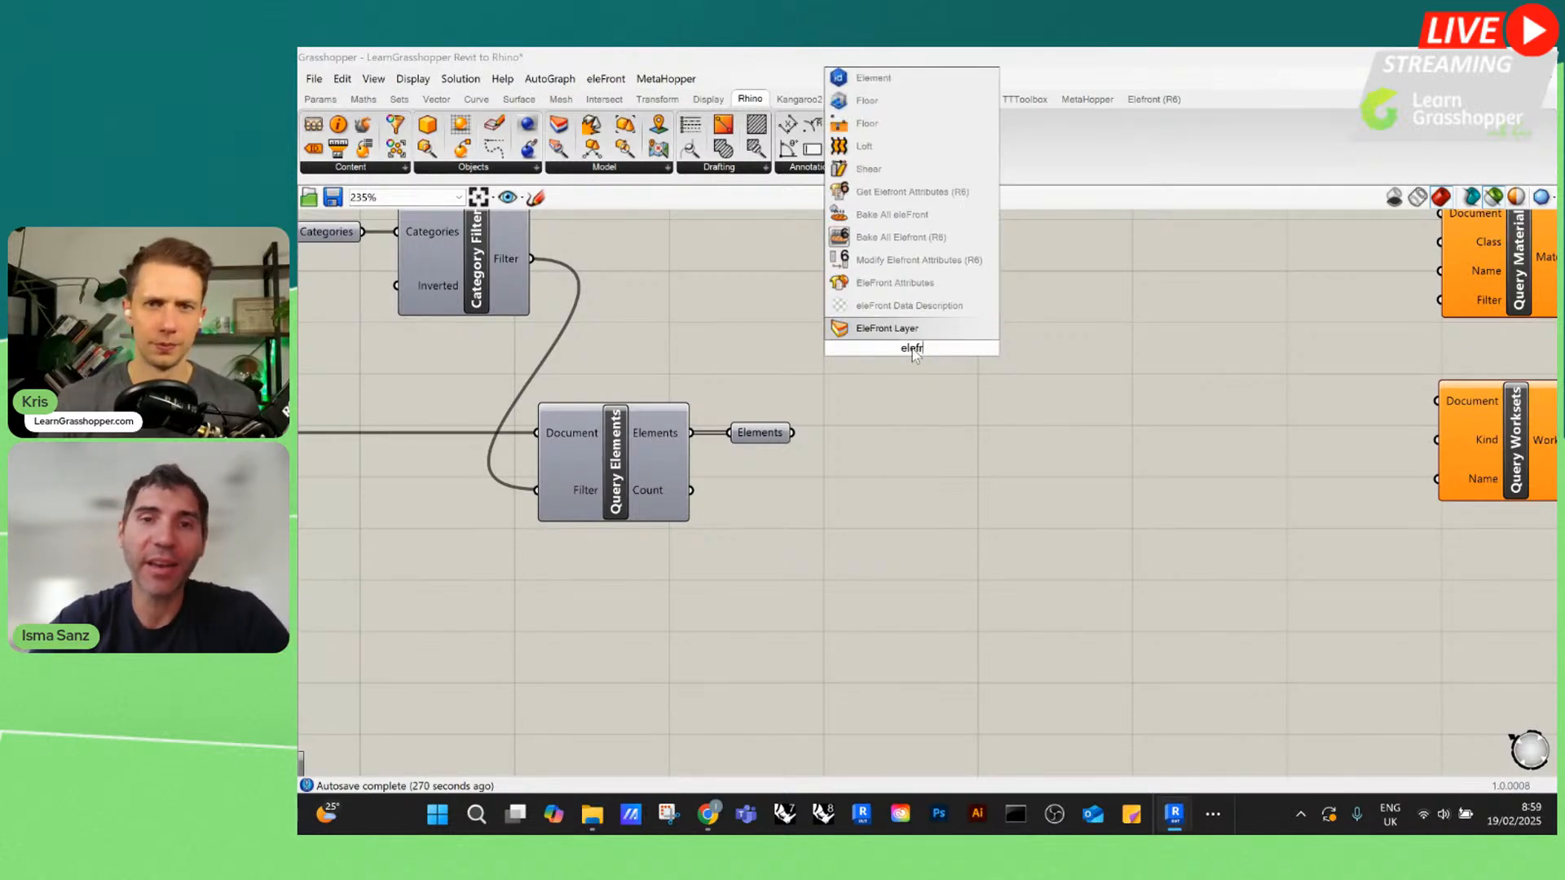
click(925, 293)
scroll(913, 358, down, 5)
click(925, 359)
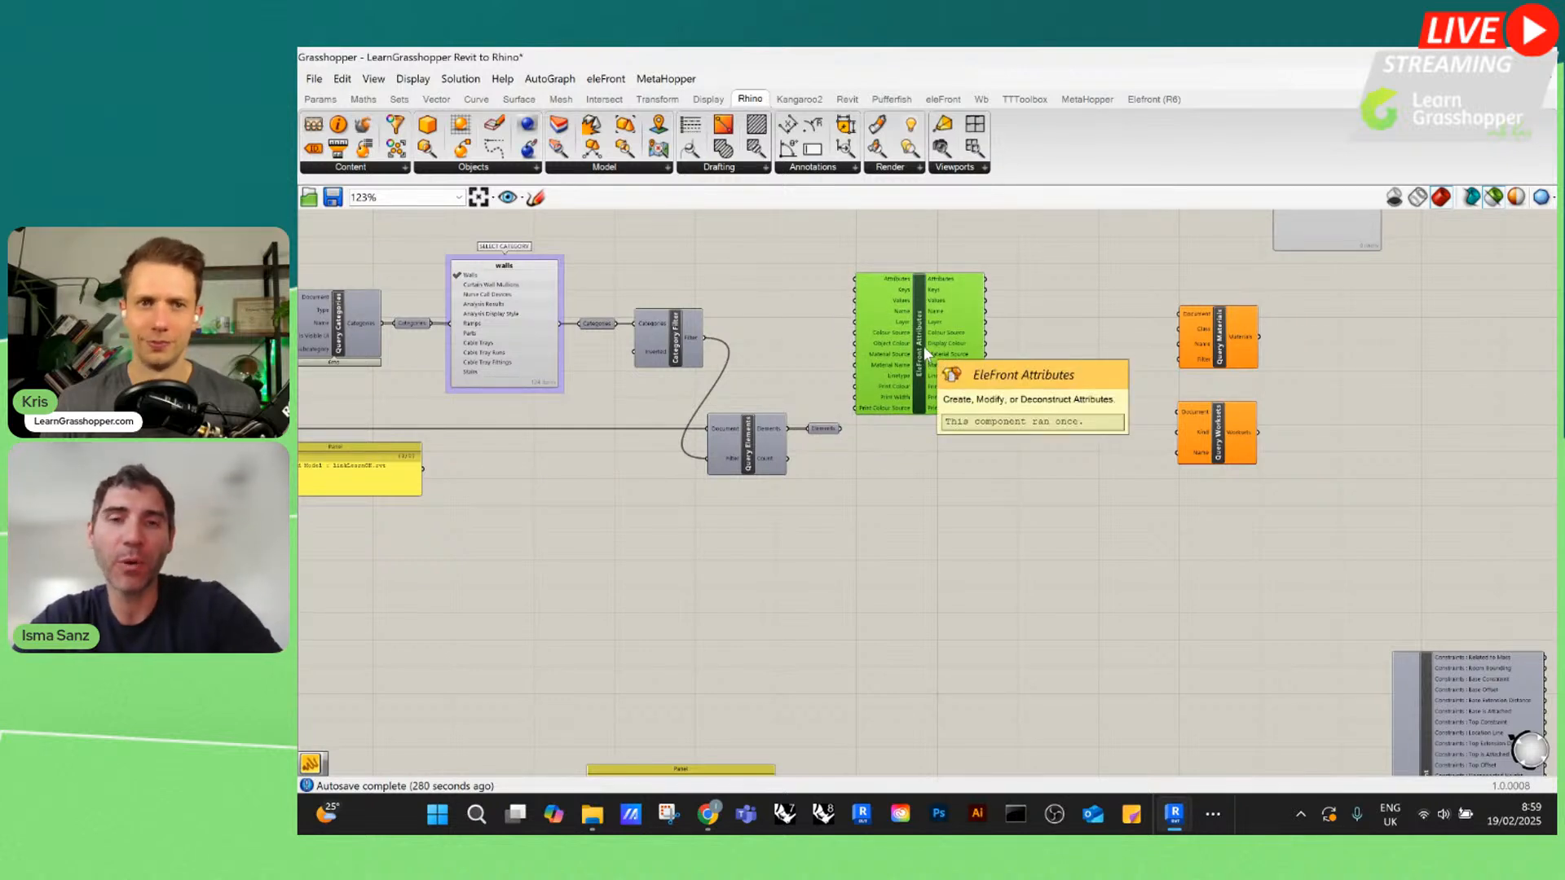
key(Delete)
Move the whole linked-model wall query group to an empty area of the canvas, away from the other definitions
scroll(958, 355, down, 3)
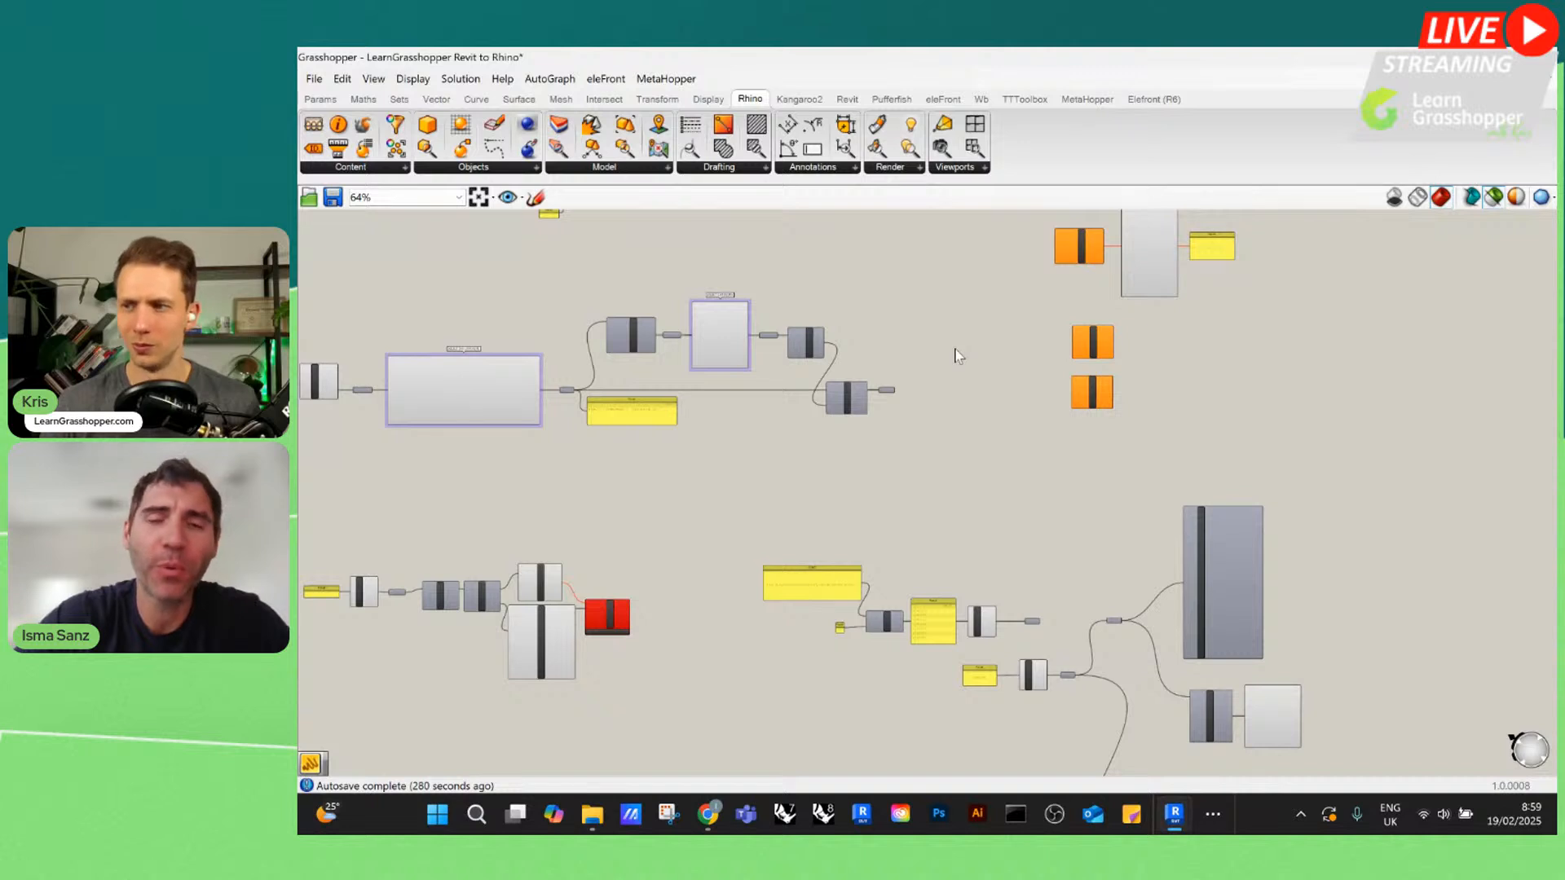
scroll(734, 371, up, 3)
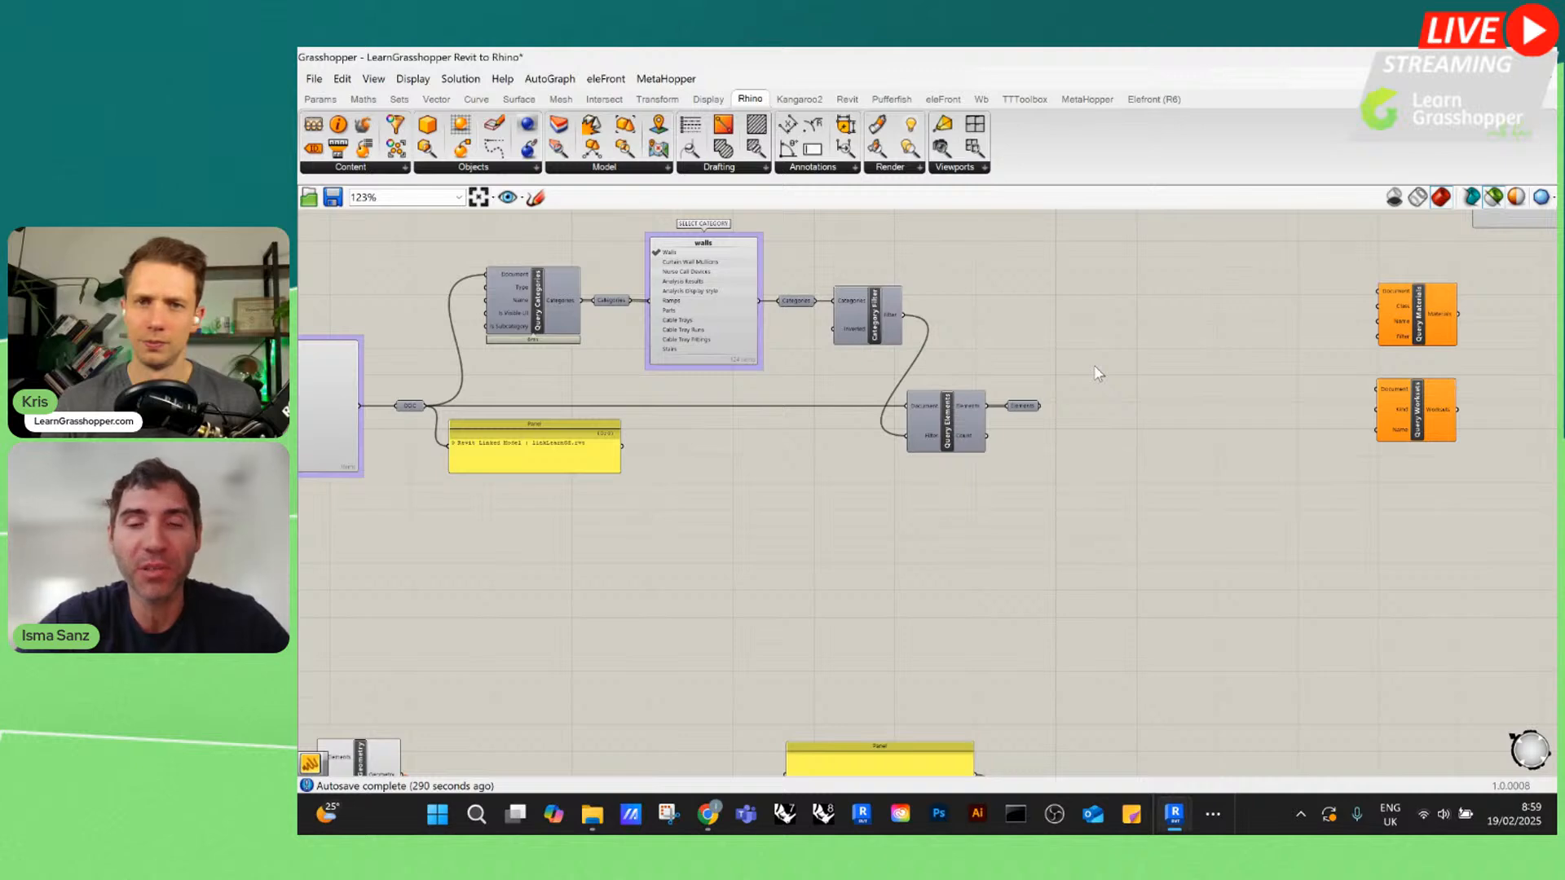
scroll(946, 417, down, 2)
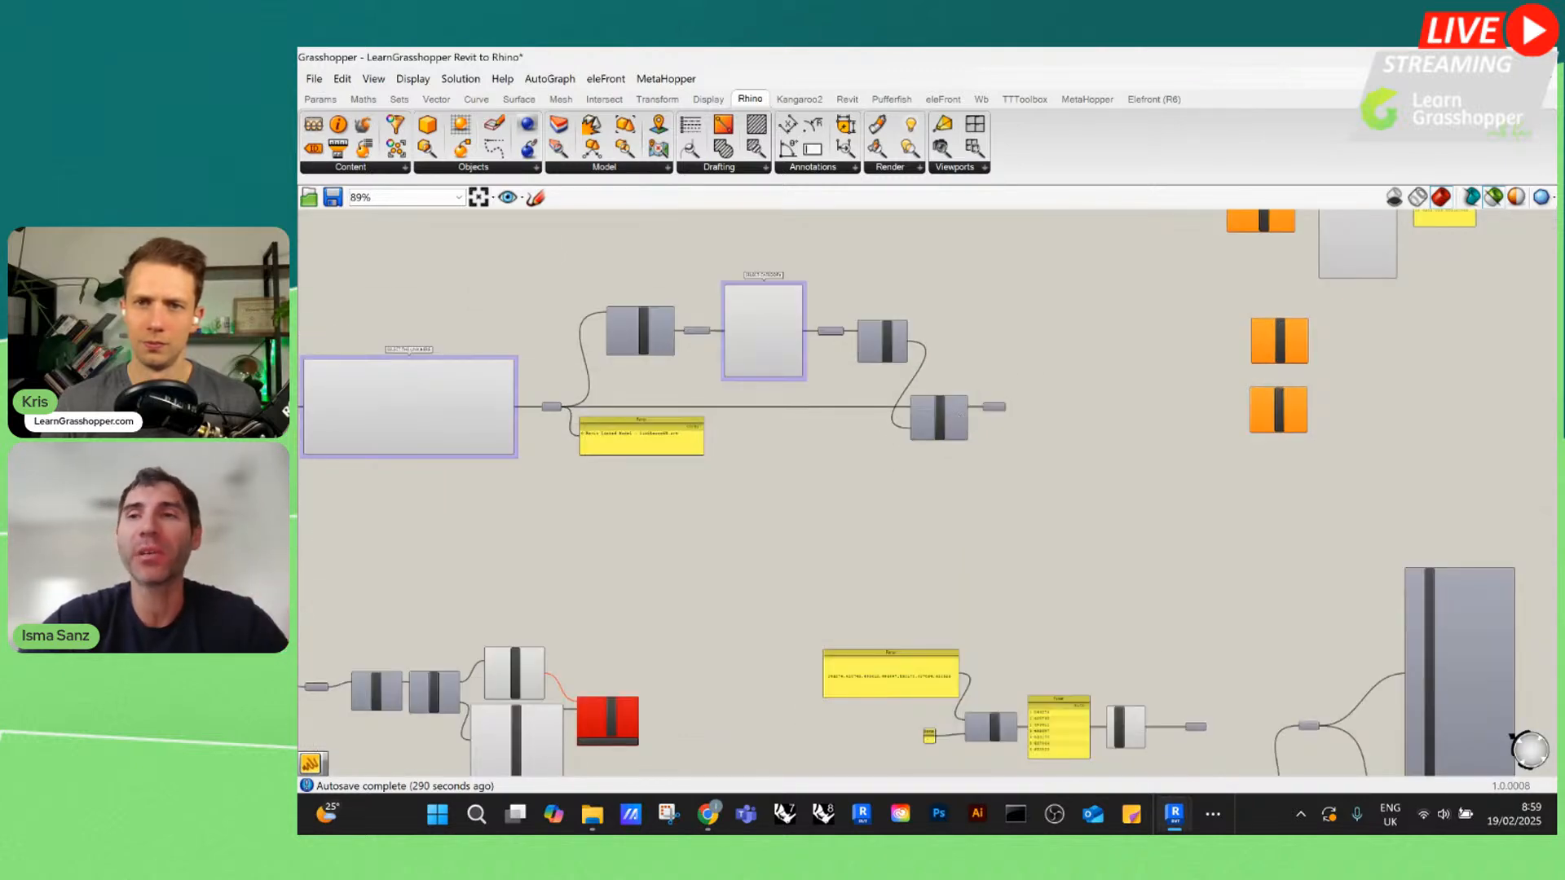
scroll(1034, 397, up, 4)
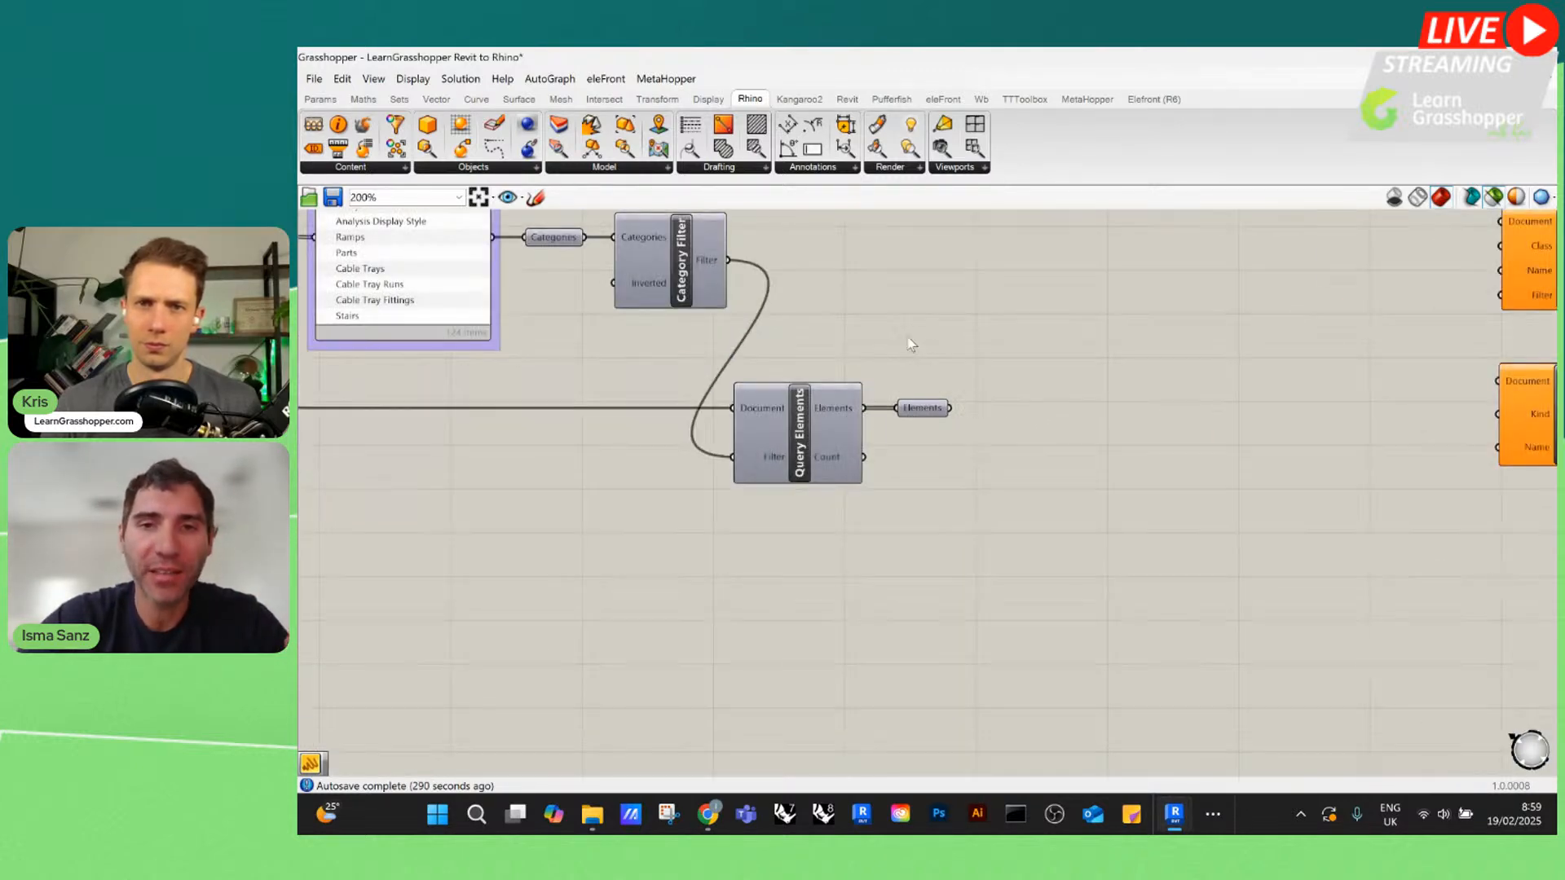
scroll(736, 391, down, 9)
drag(872, 477, 428, 367)
scroll(579, 346, down, 3)
drag(630, 357, 1083, 446)
scroll(825, 251, down, 4)
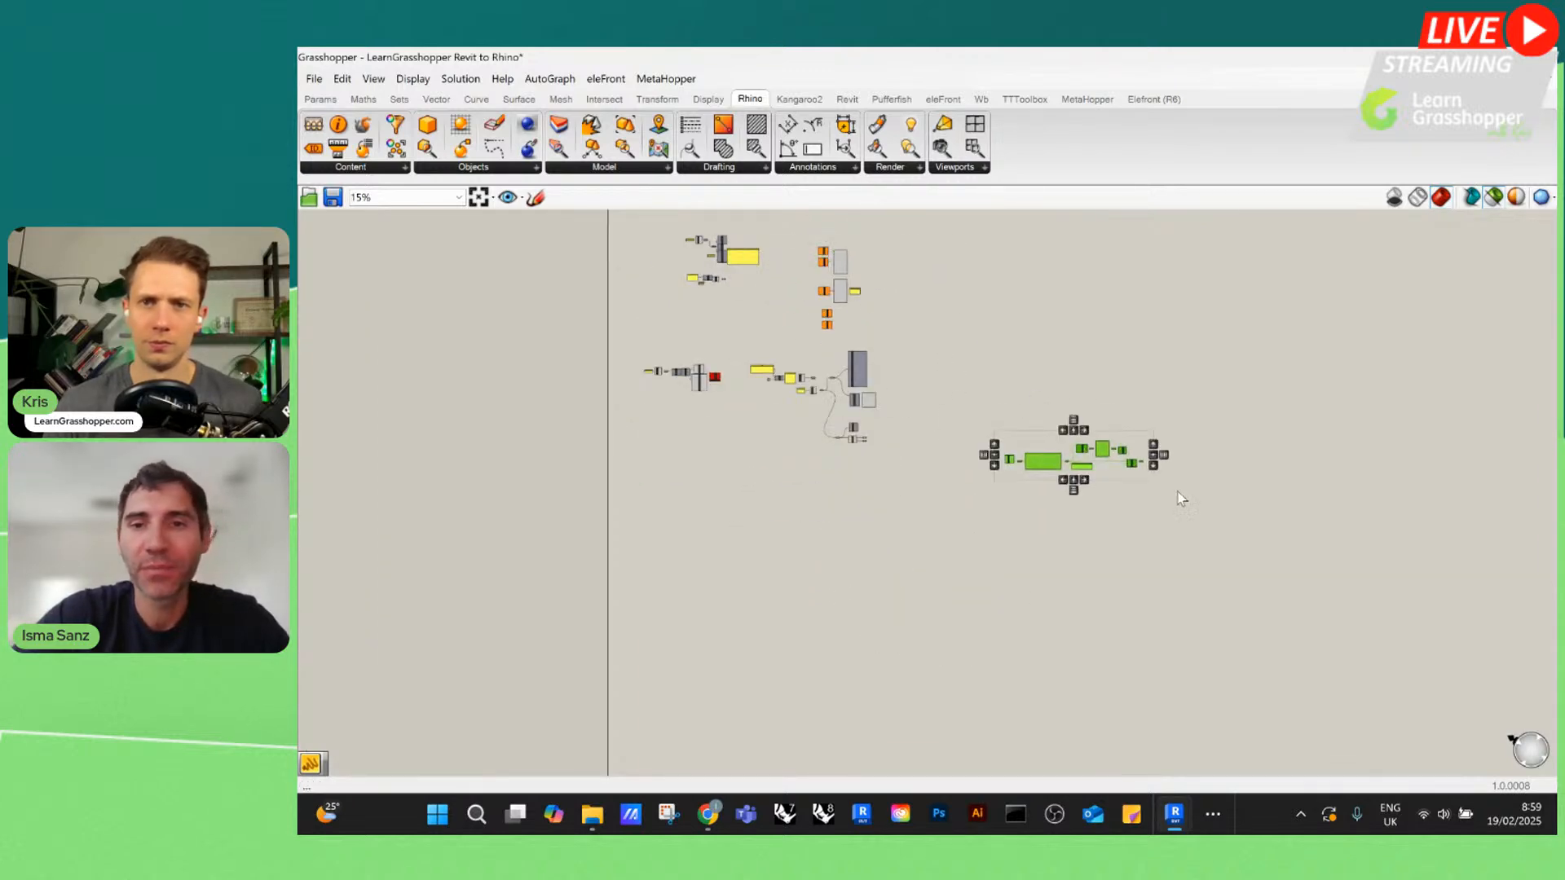
scroll(1165, 478, up, 9)
click(790, 279)
scroll(791, 280, up, 3)
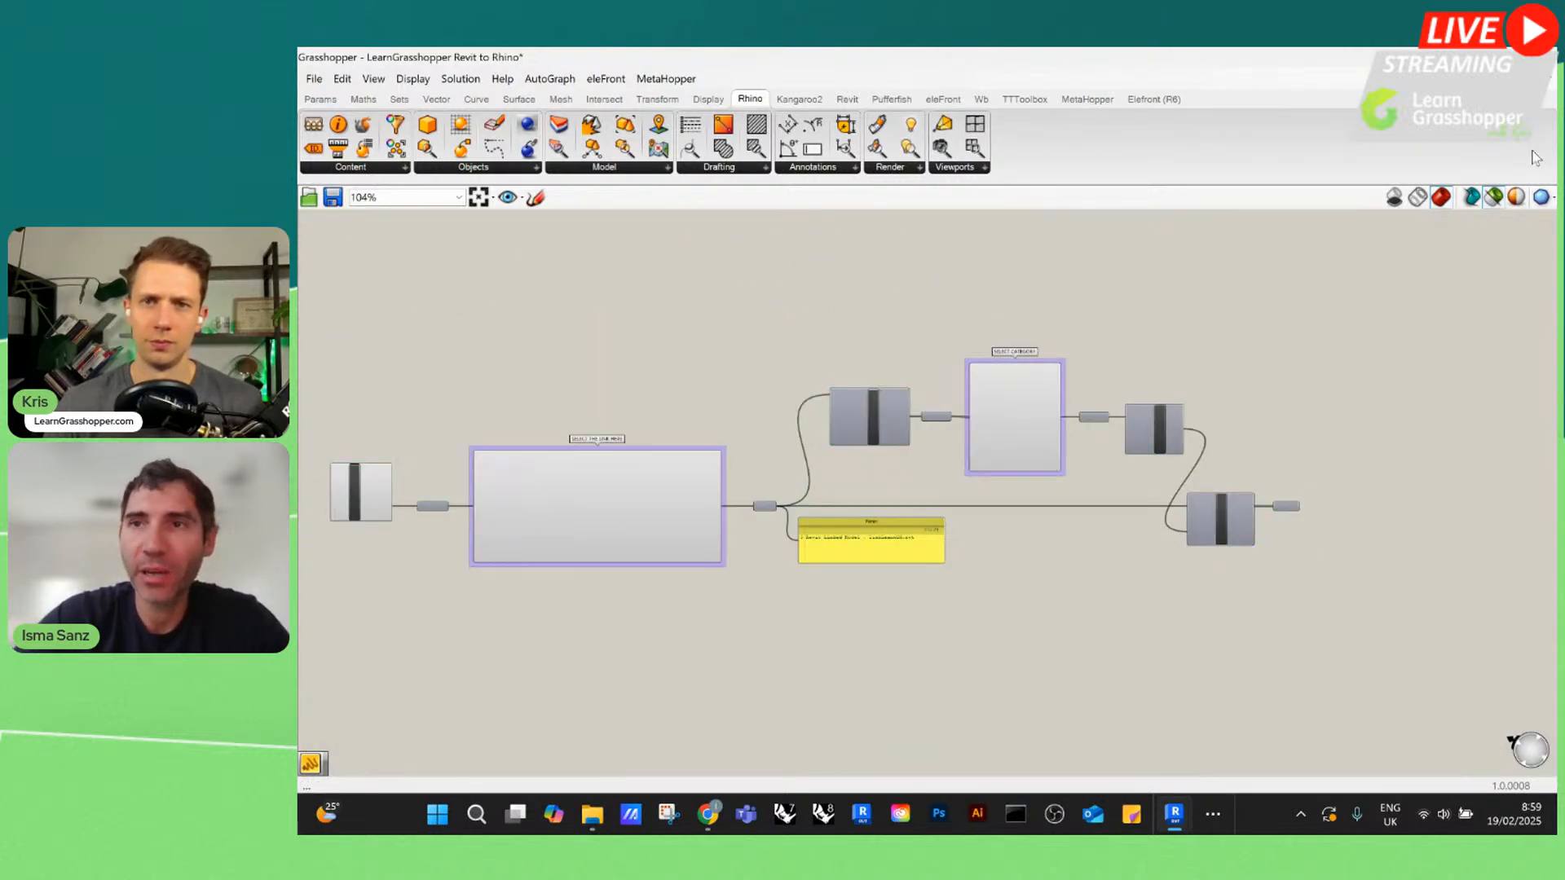
Reduce the Grasshopper window so the Rhino model shows beside it, and select the Walls layer under Revit Model
click(1496, 57)
scroll(462, 398, down, 6)
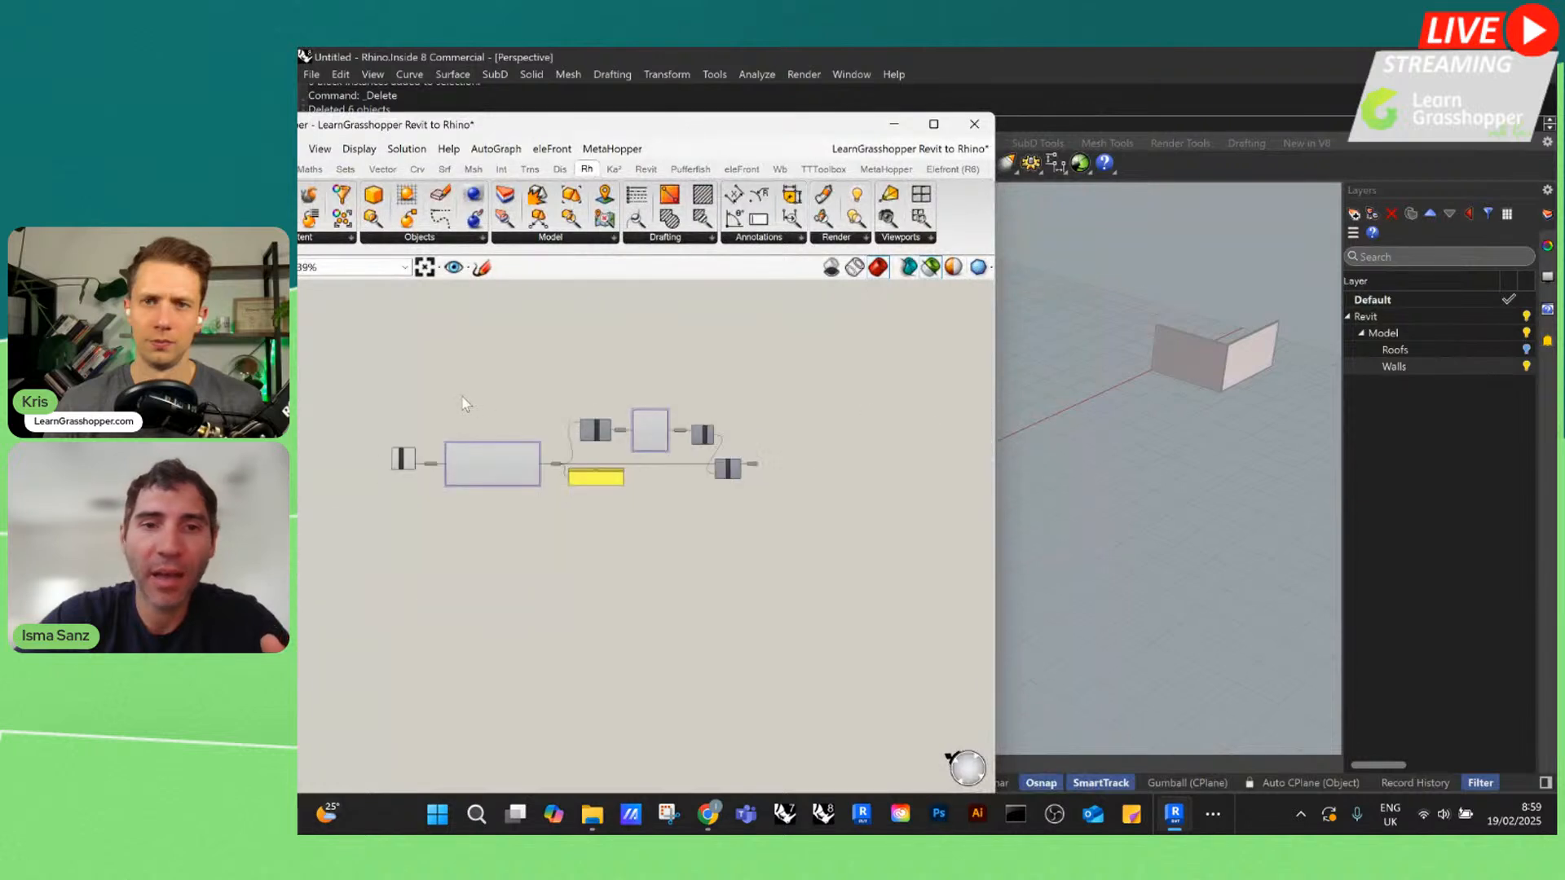
scroll(803, 499, up, 10)
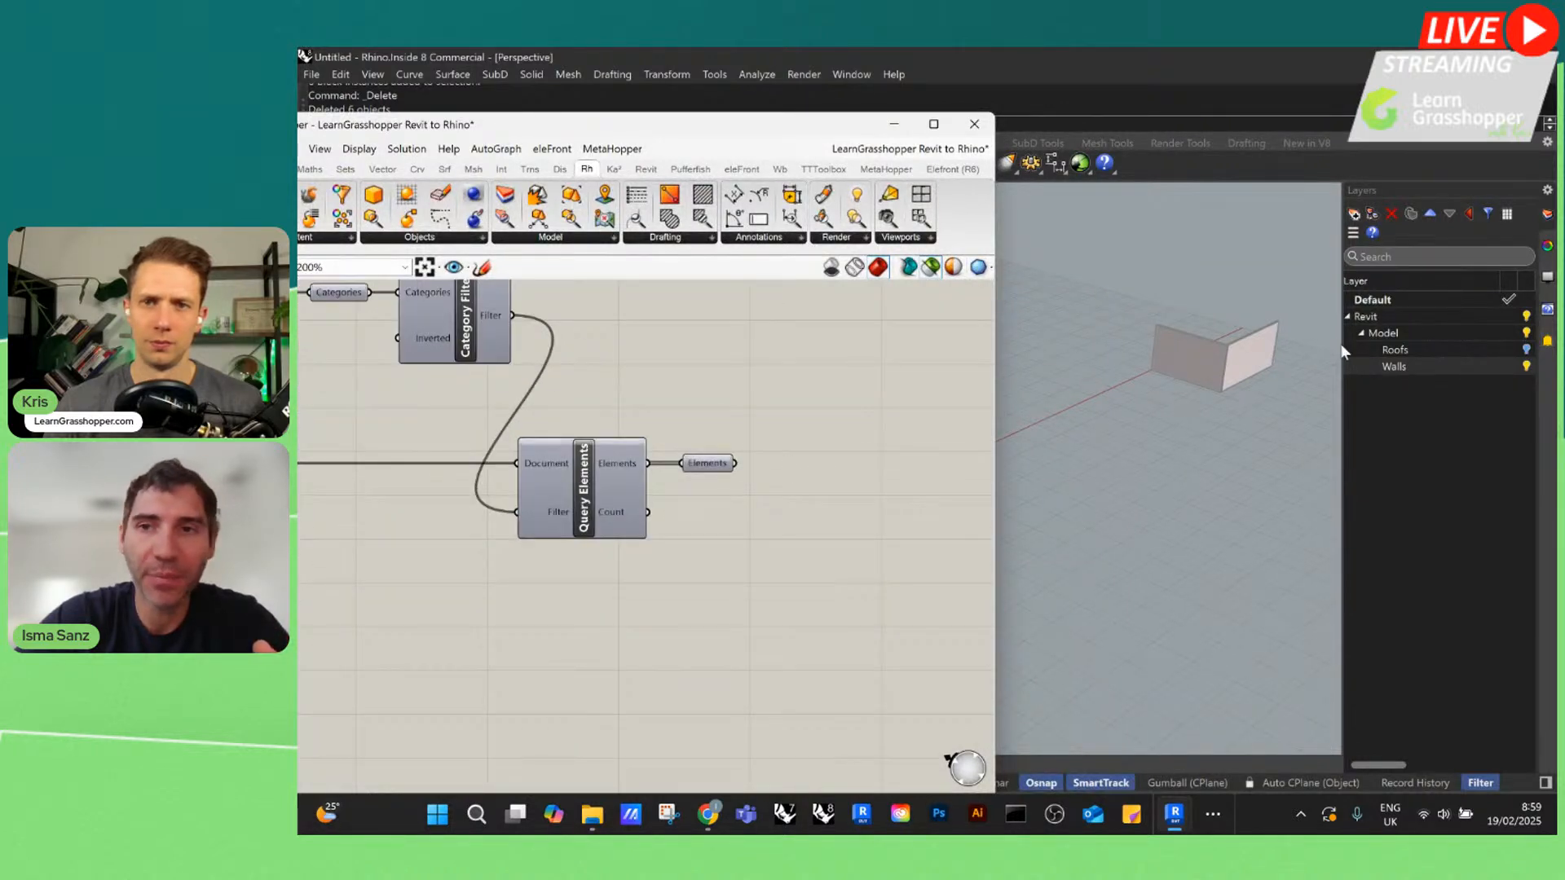
click(1394, 366)
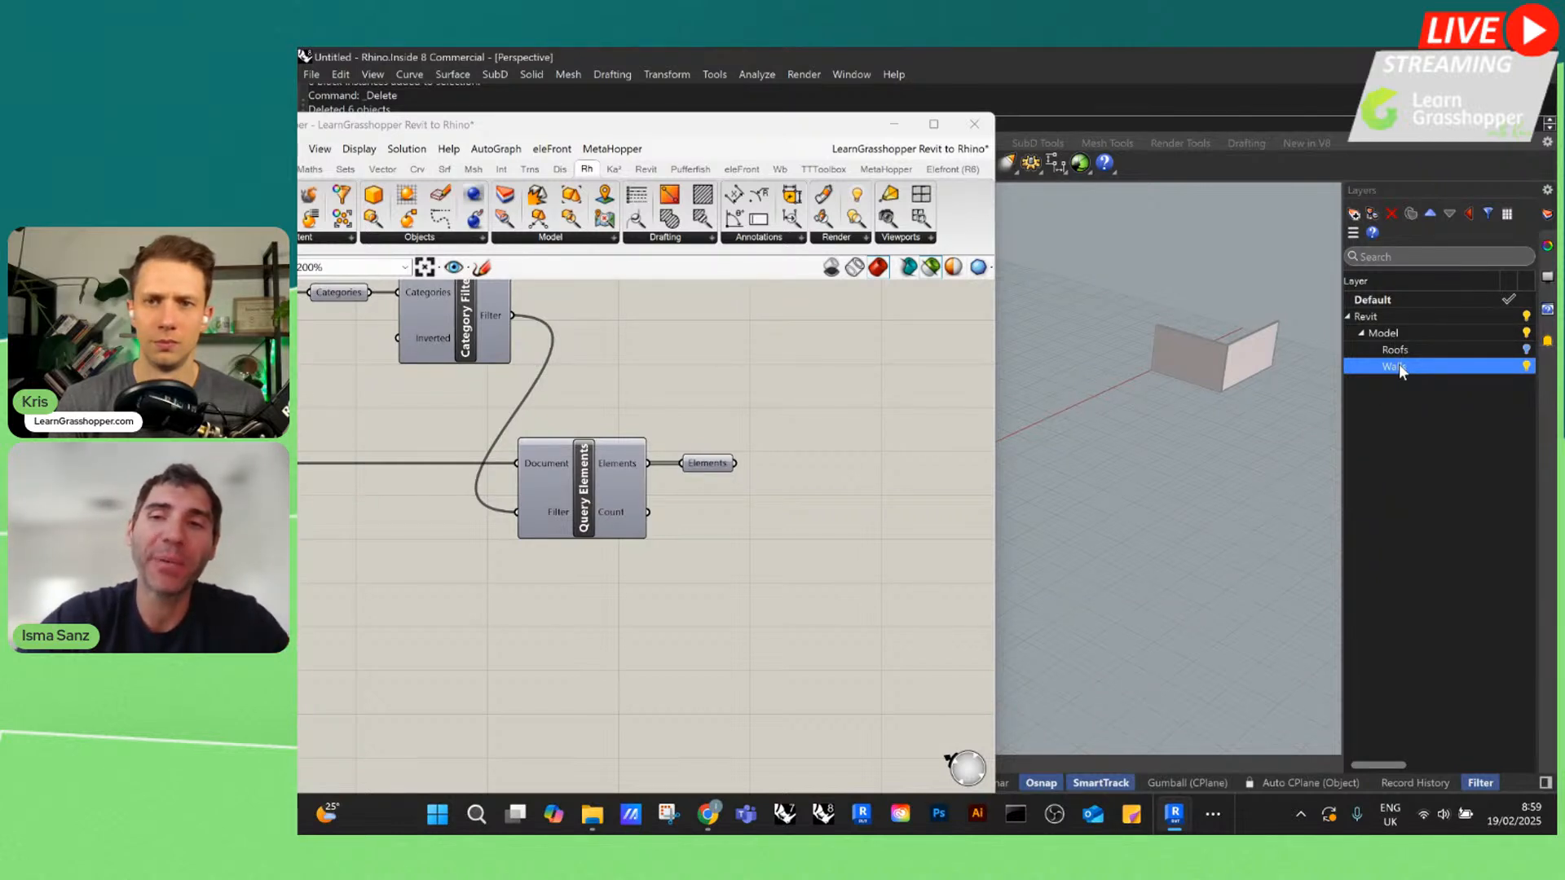
Select the Elements parameter after Query Elements to highlight the queried walls in the Rhino view
scroll(622, 455, down, 2)
scroll(825, 429, up, 2)
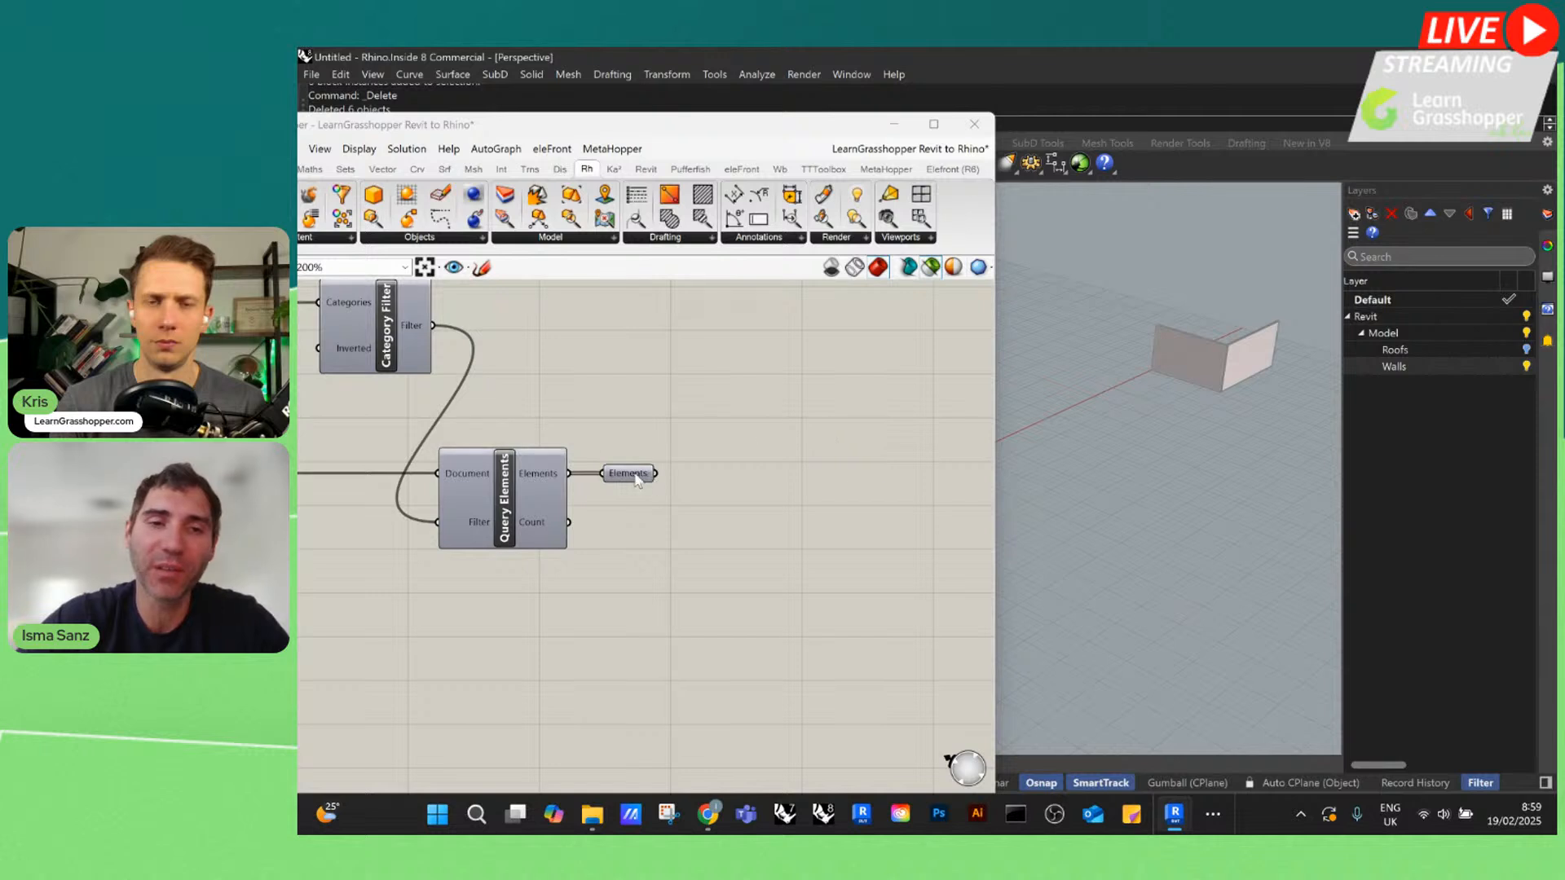
drag(636, 476, 642, 479)
mouse_move(642, 479)
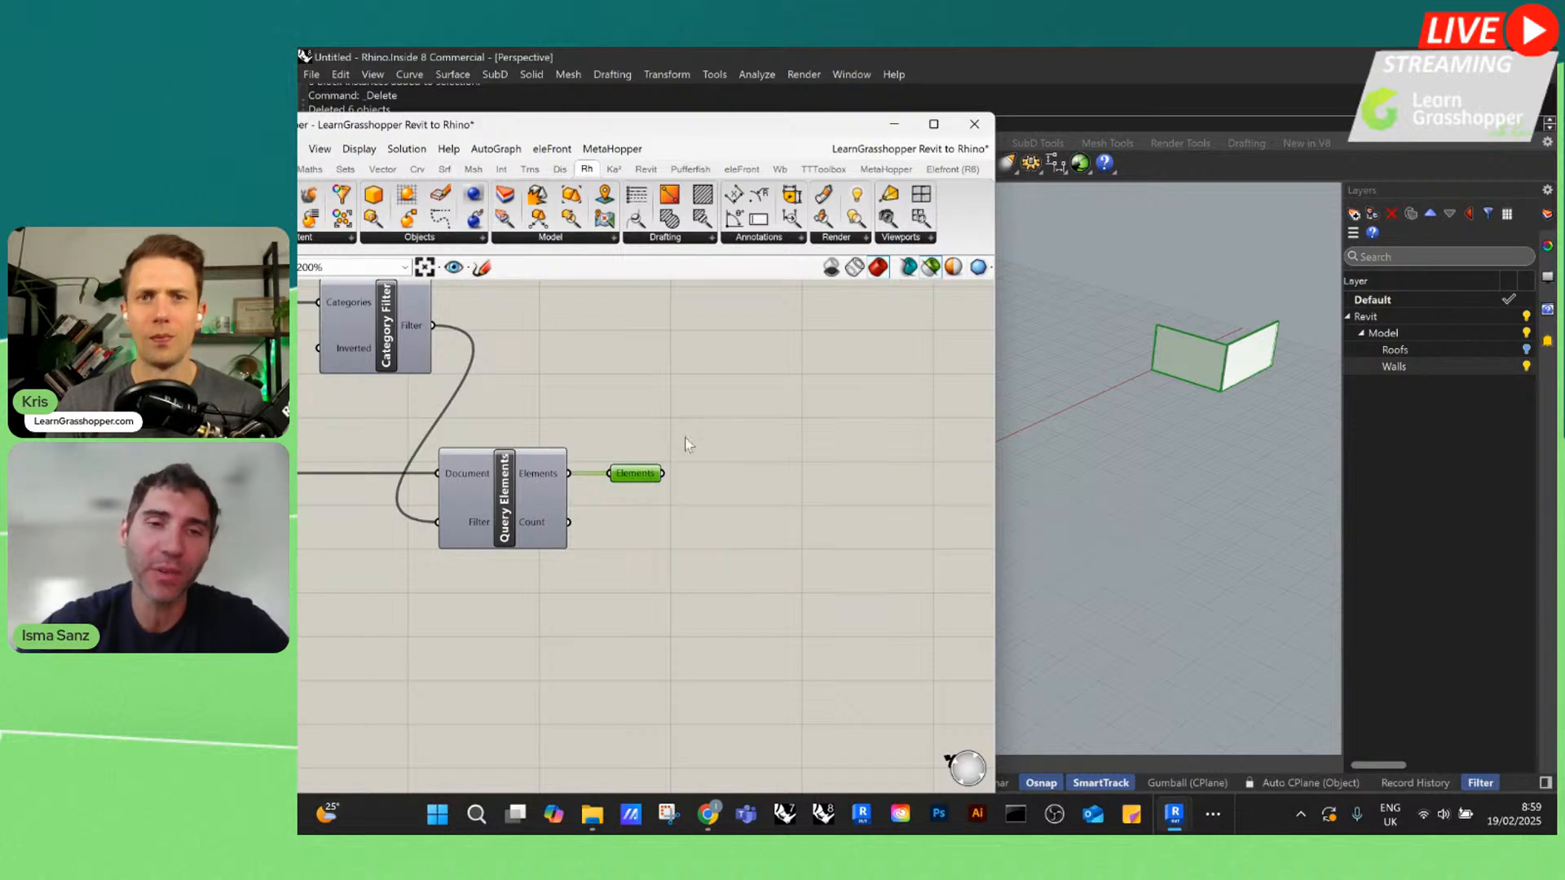
Add an Element Type component and connect the queried Elements parameter to its Element input
scroll(776, 427, down, 10)
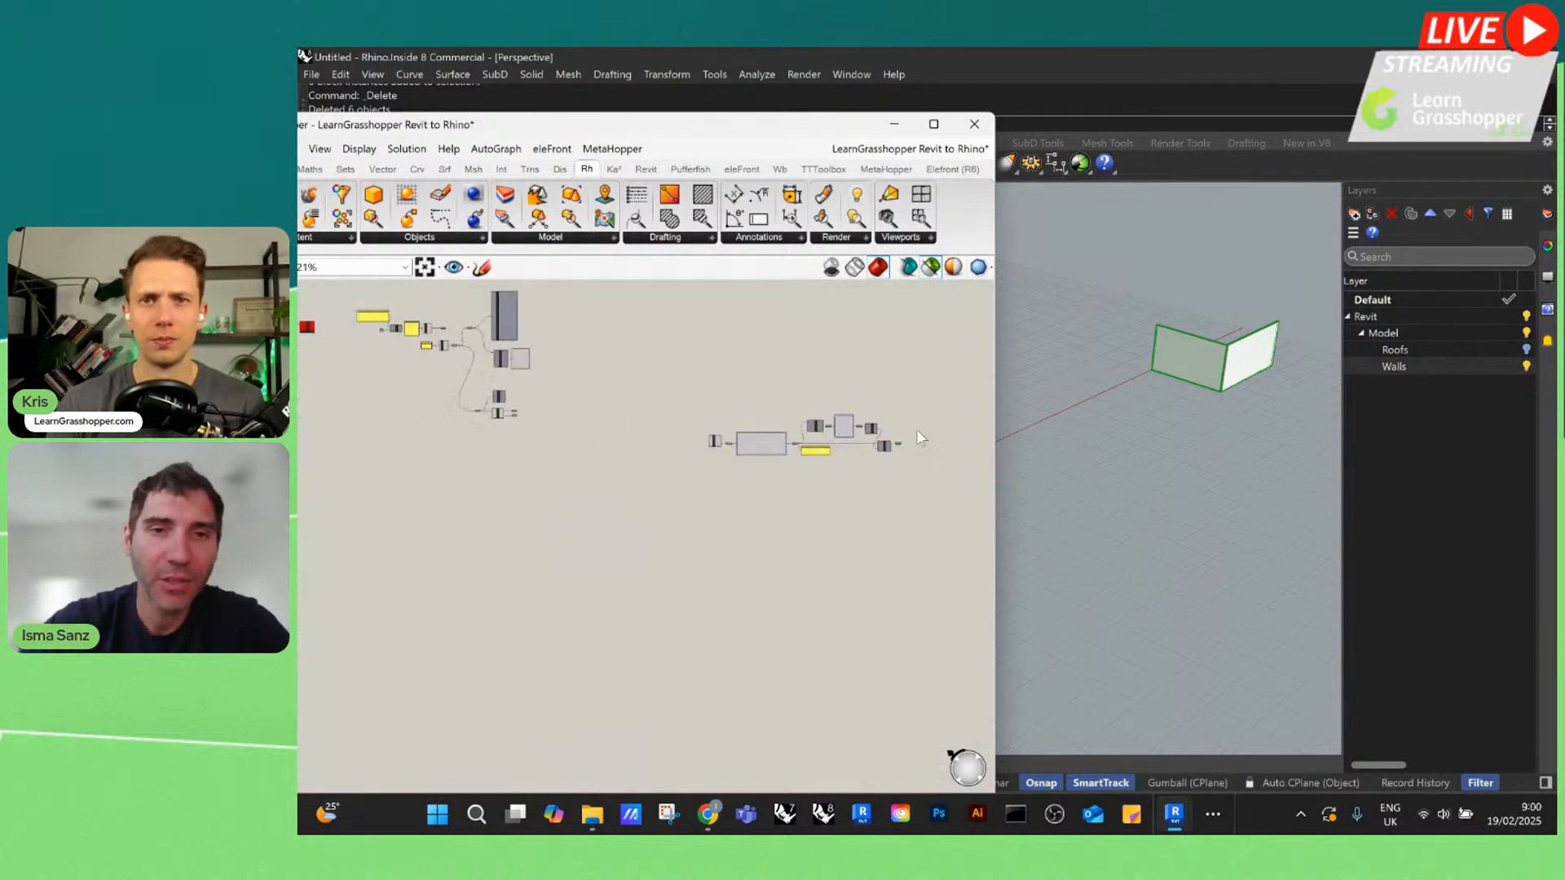
scroll(455, 343, up, 10)
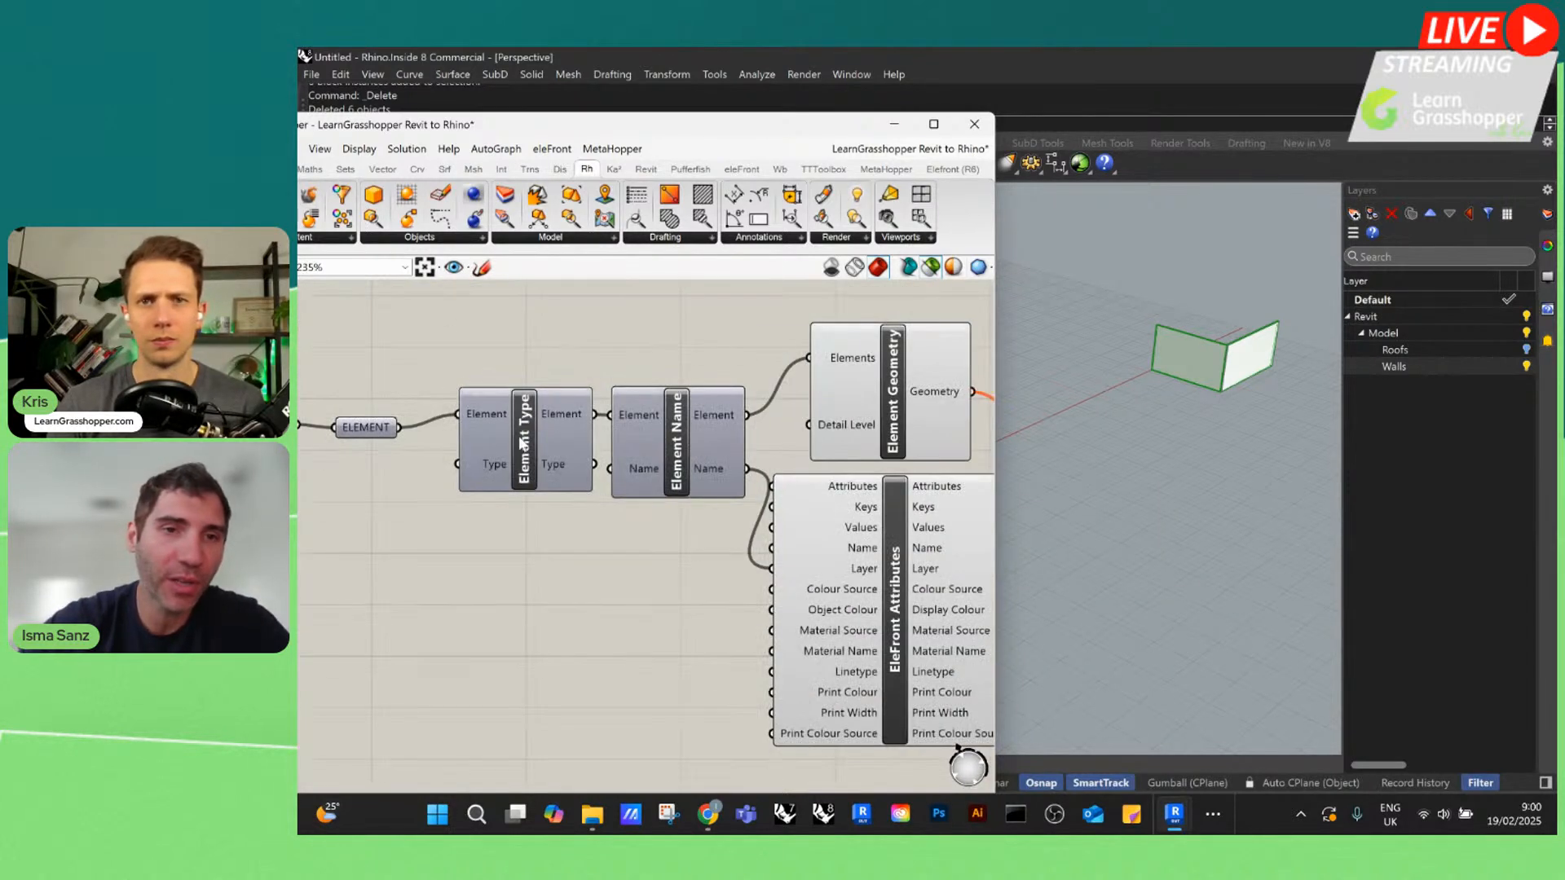
scroll(520, 443, down, 10)
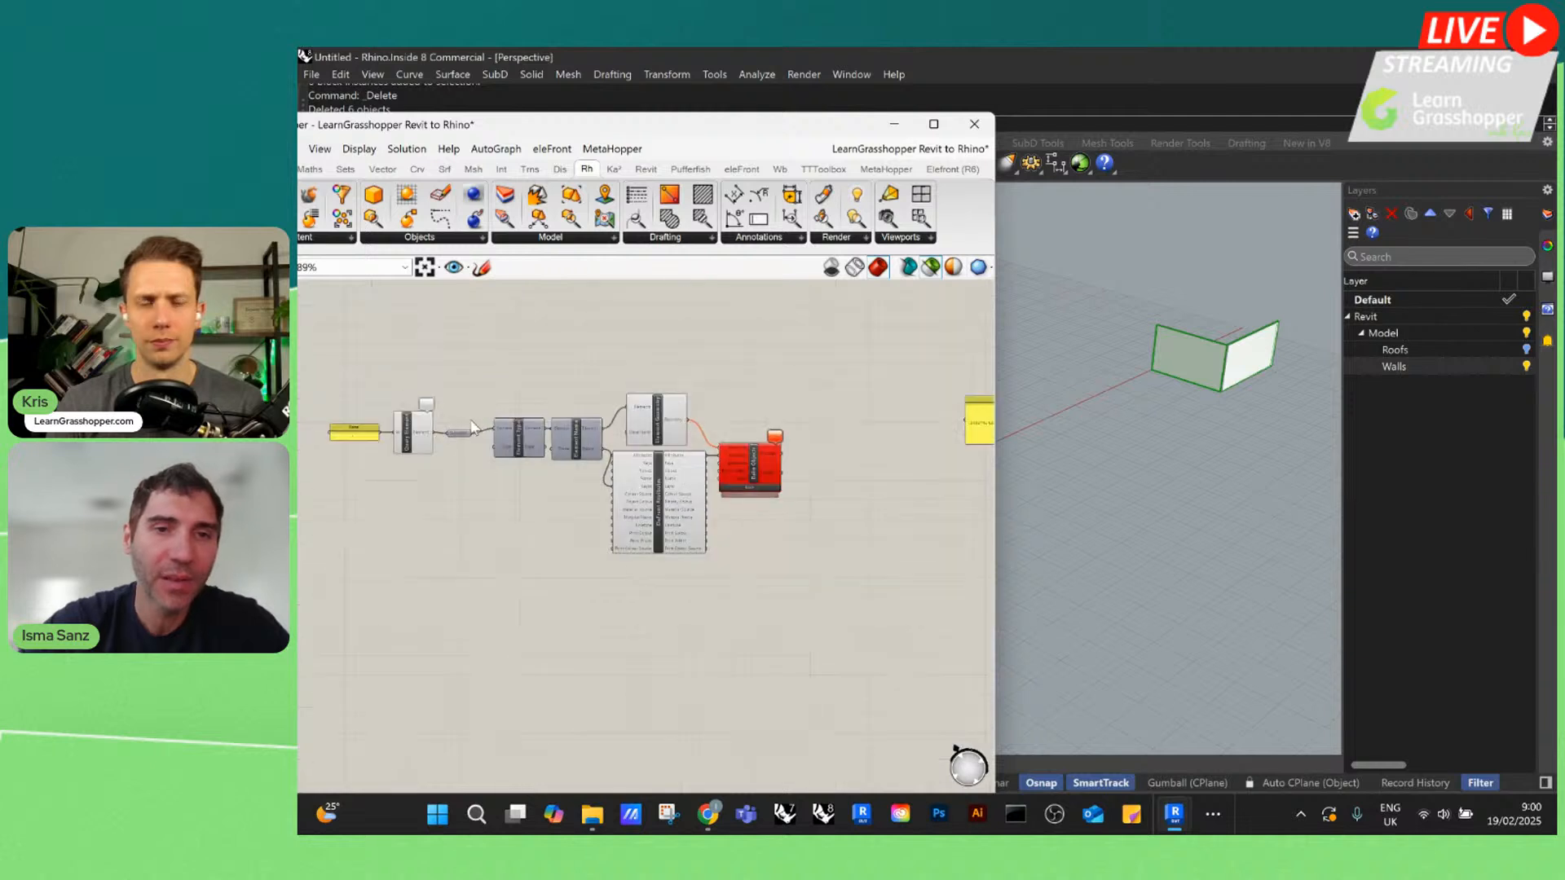
scroll(841, 515, up, 8)
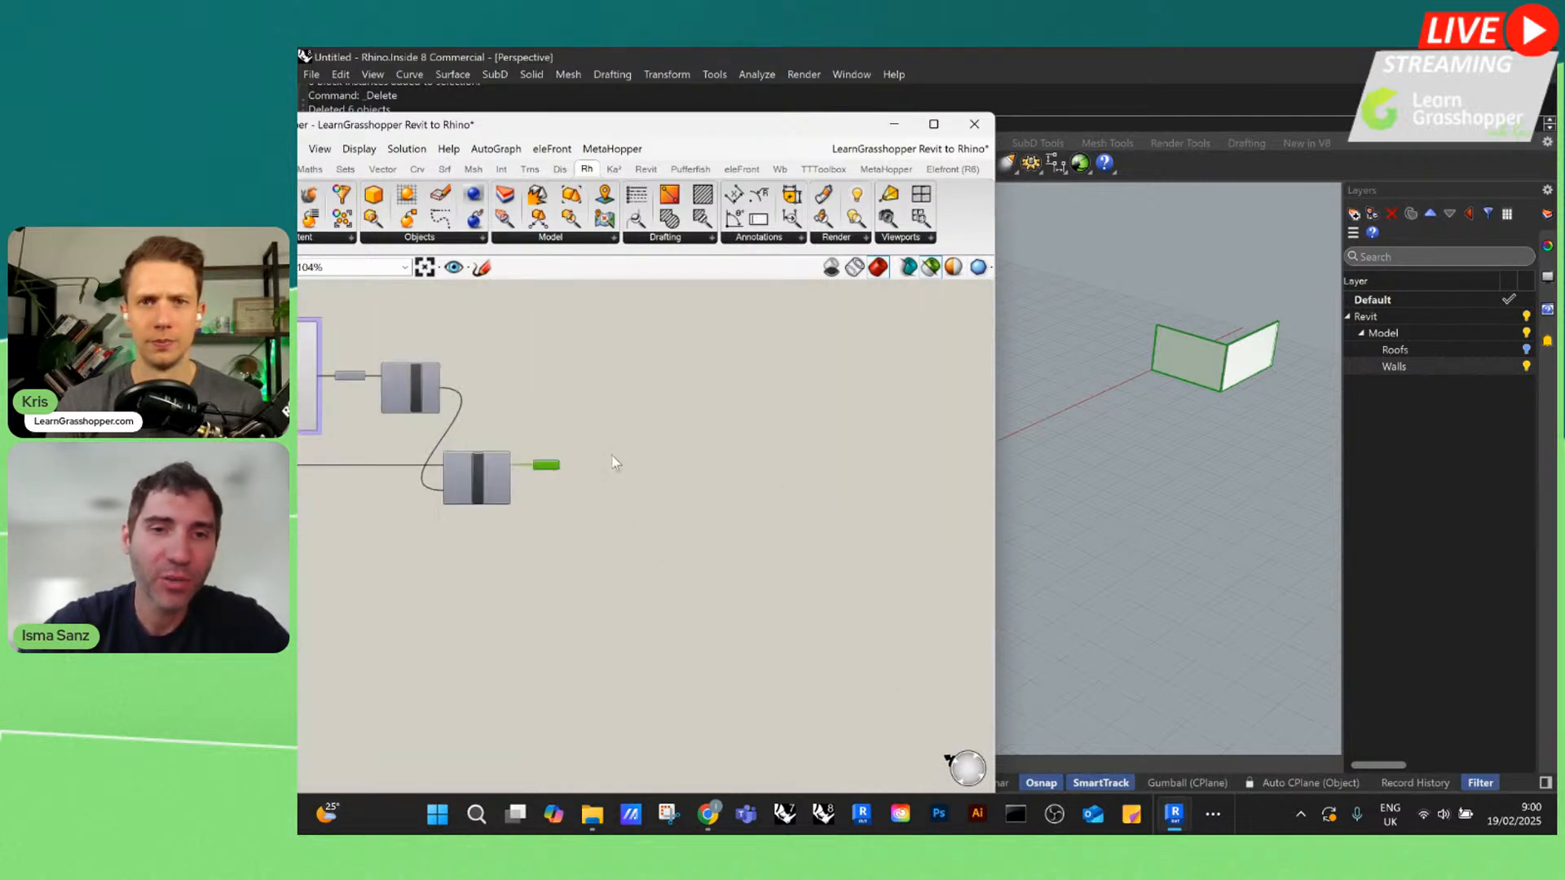
double_click(683, 464)
text(element )
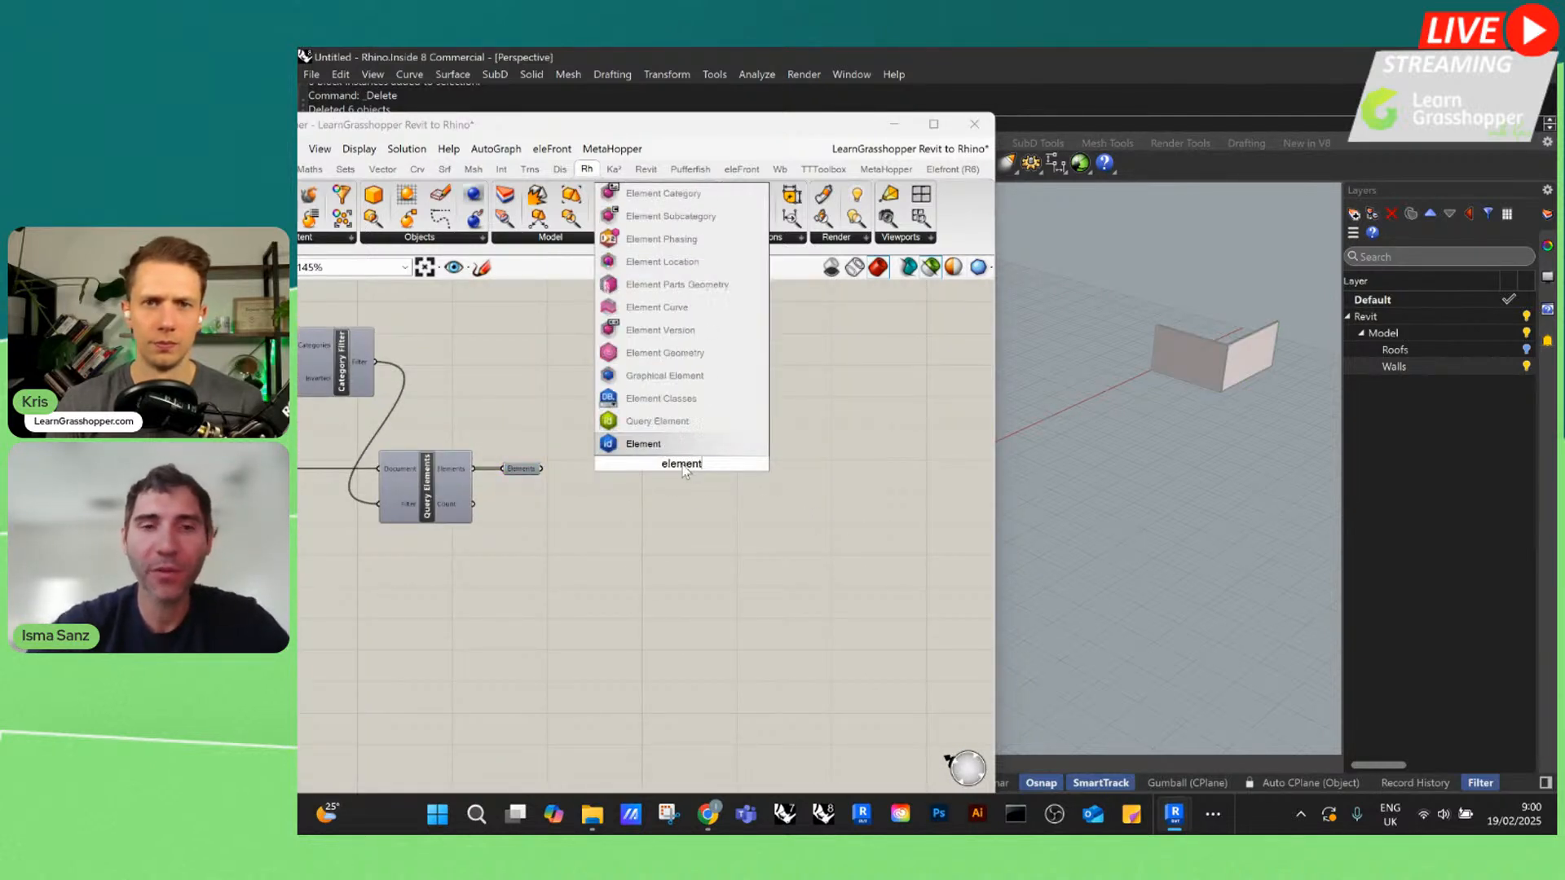
text(type)
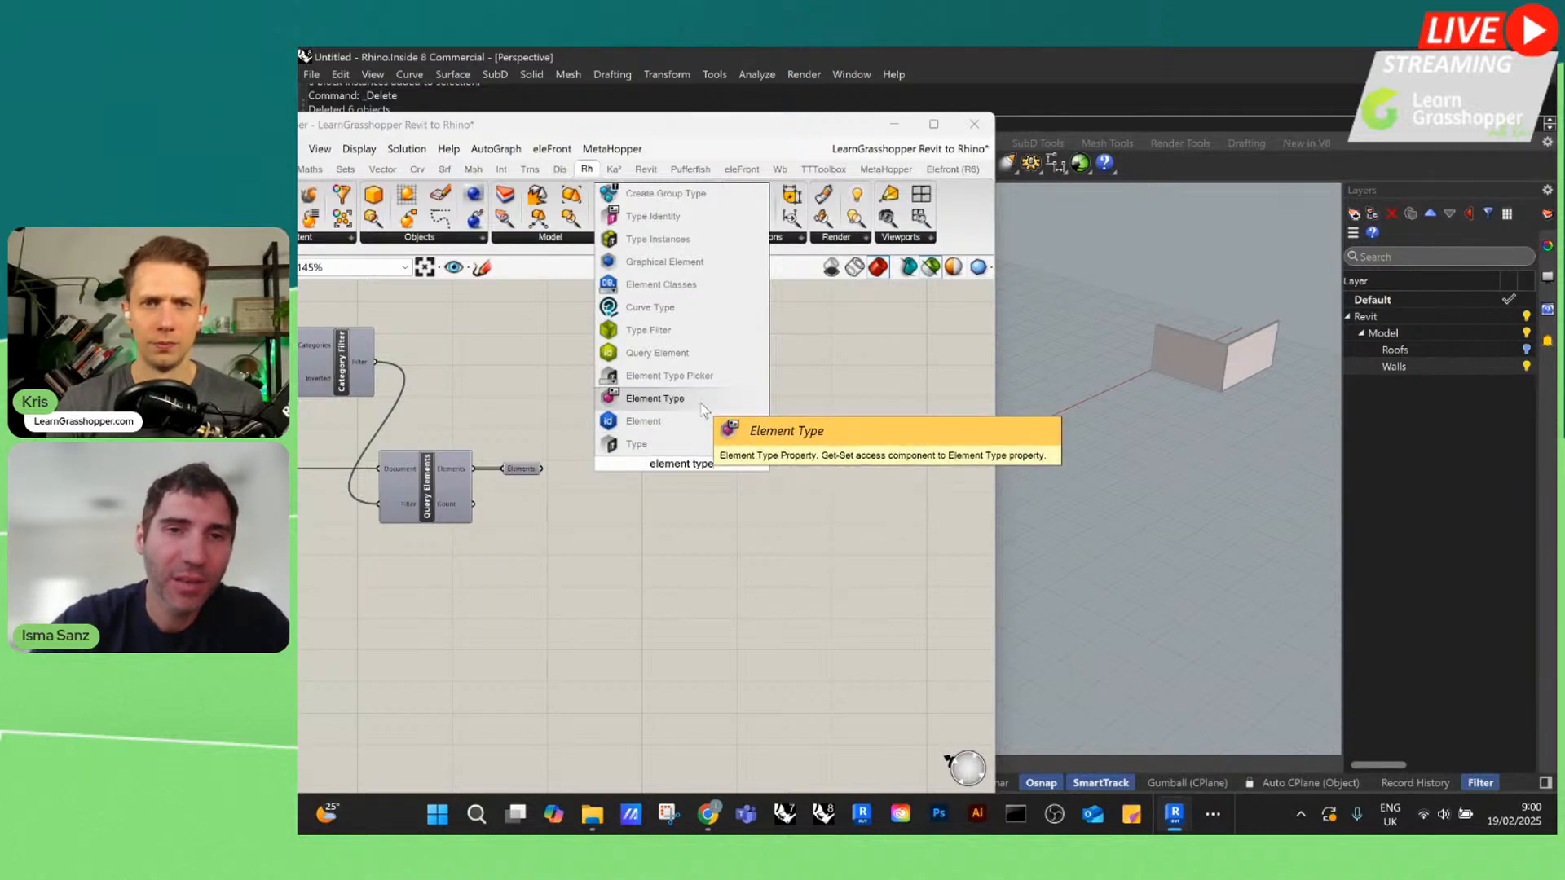
click(701, 405)
scroll(545, 456, up, 2)
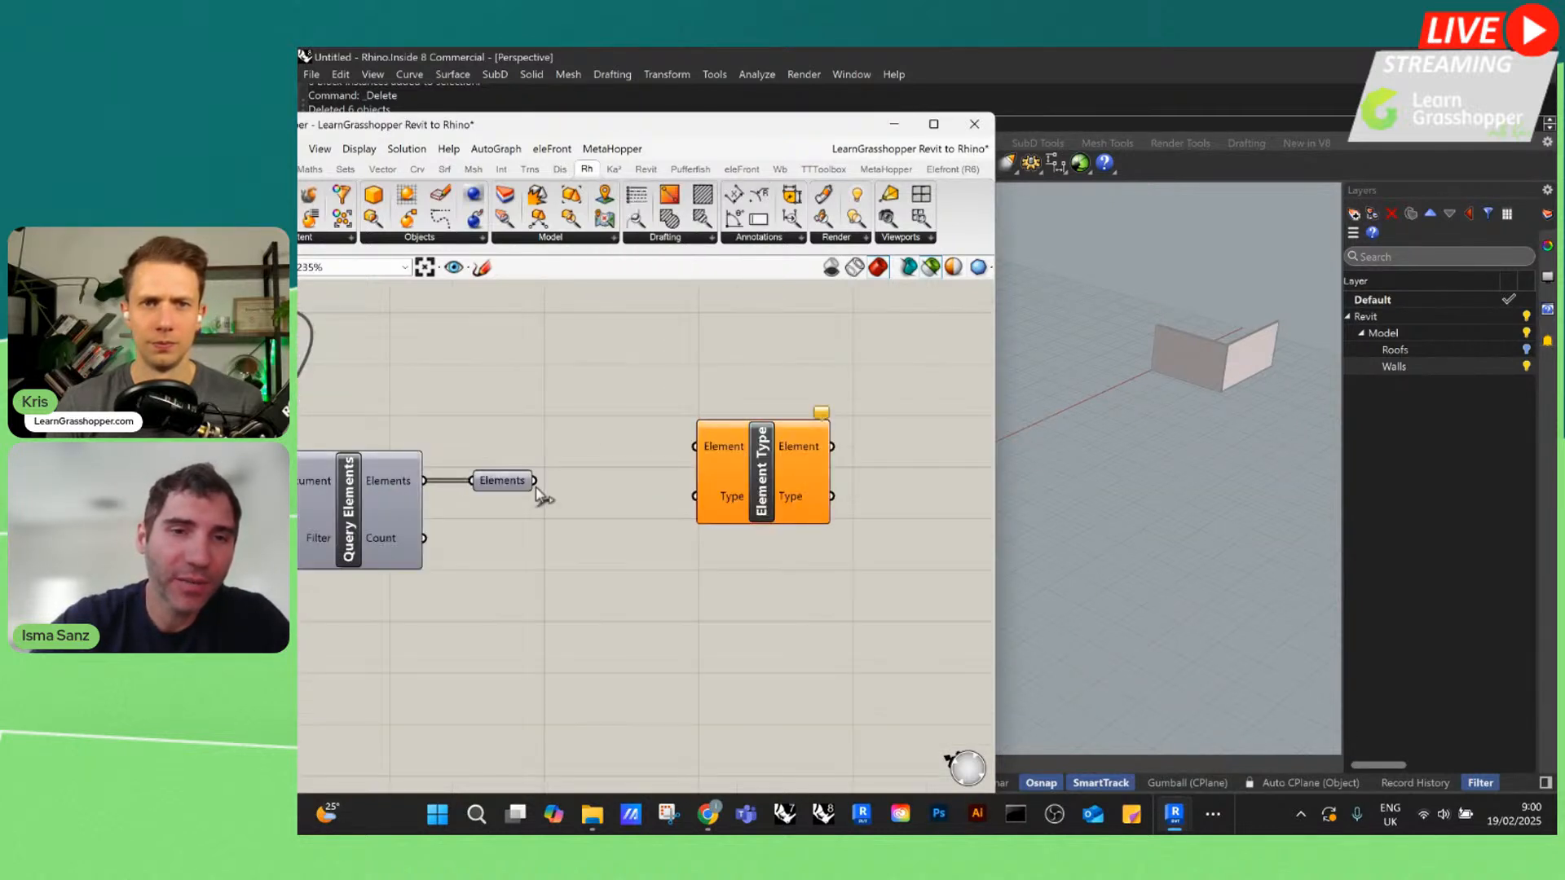
drag(534, 480, 656, 357)
mouse_move(717, 383)
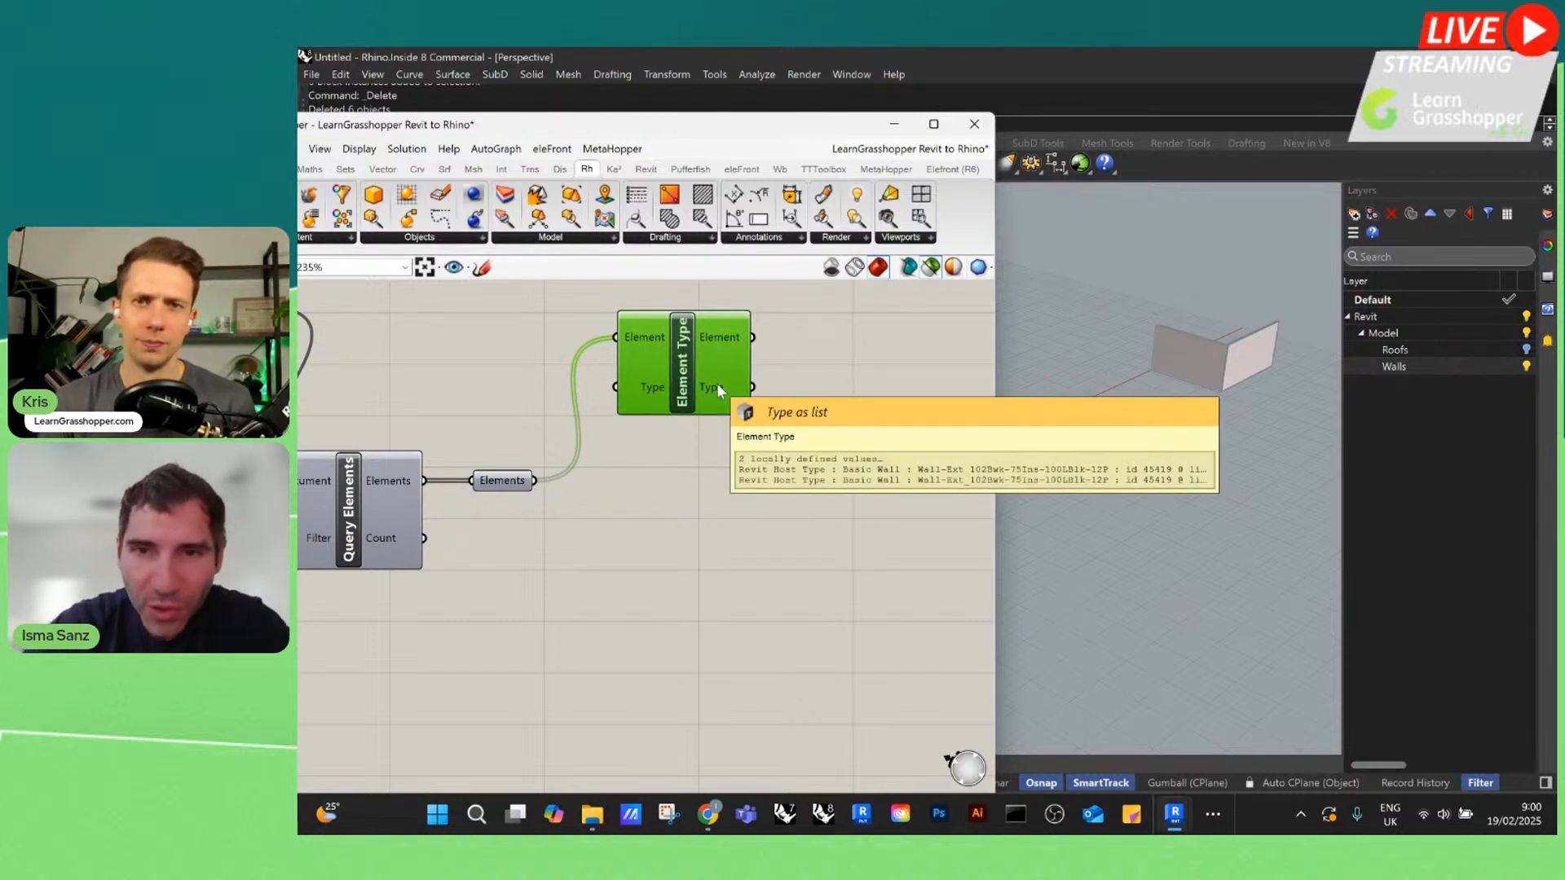
Graft the Elements parameter that feeds the Element Type component
scroll(562, 403, down, 2)
scroll(527, 460, up, 3)
click(527, 461)
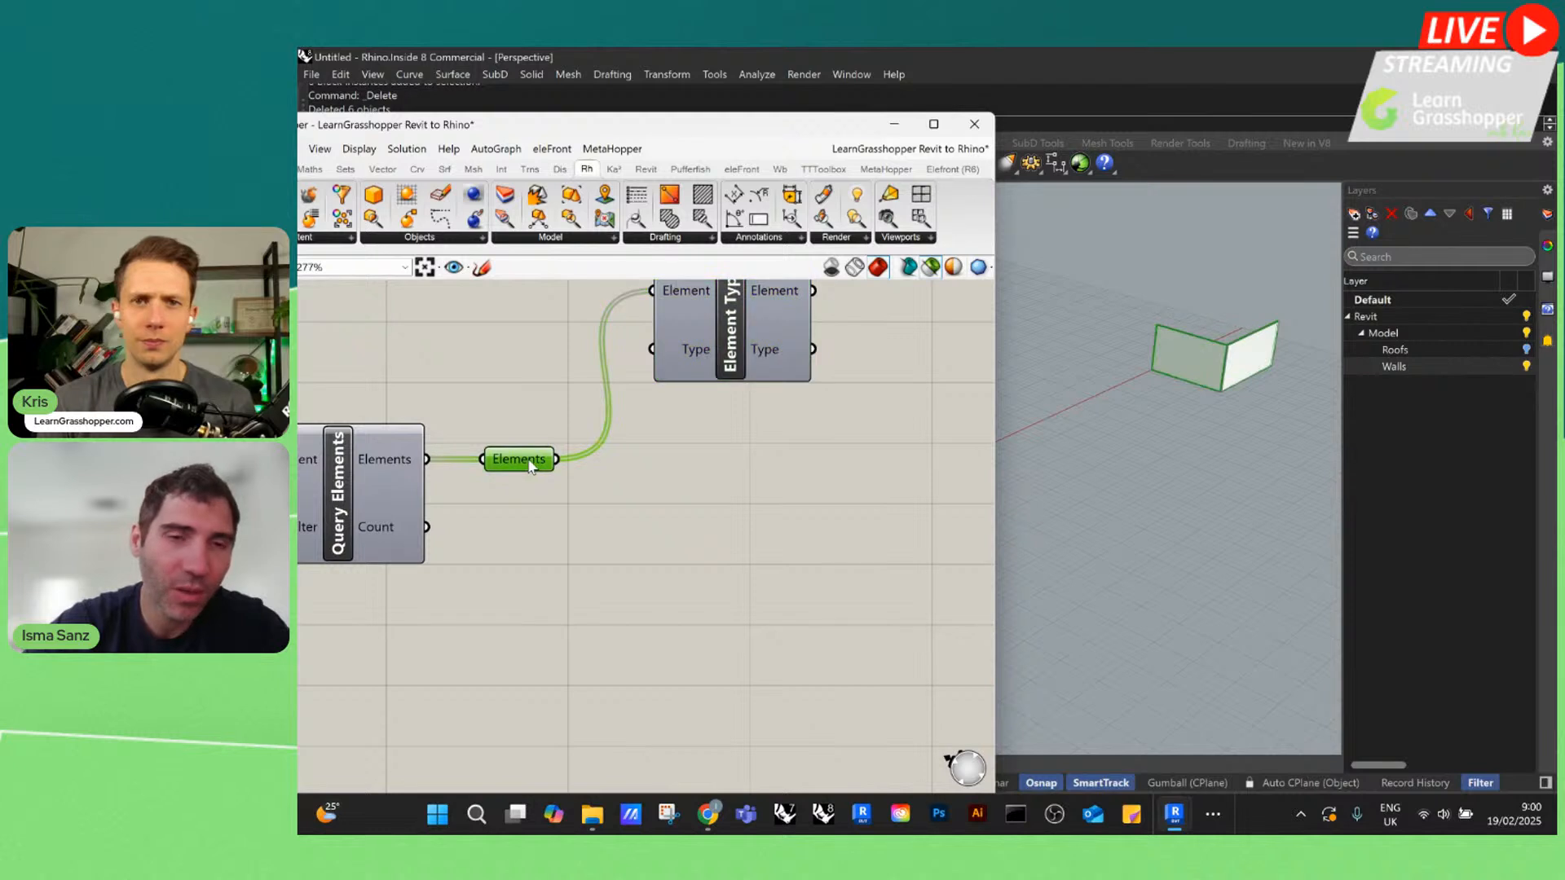
right_click(528, 461)
click(556, 600)
scroll(619, 441, down, 1)
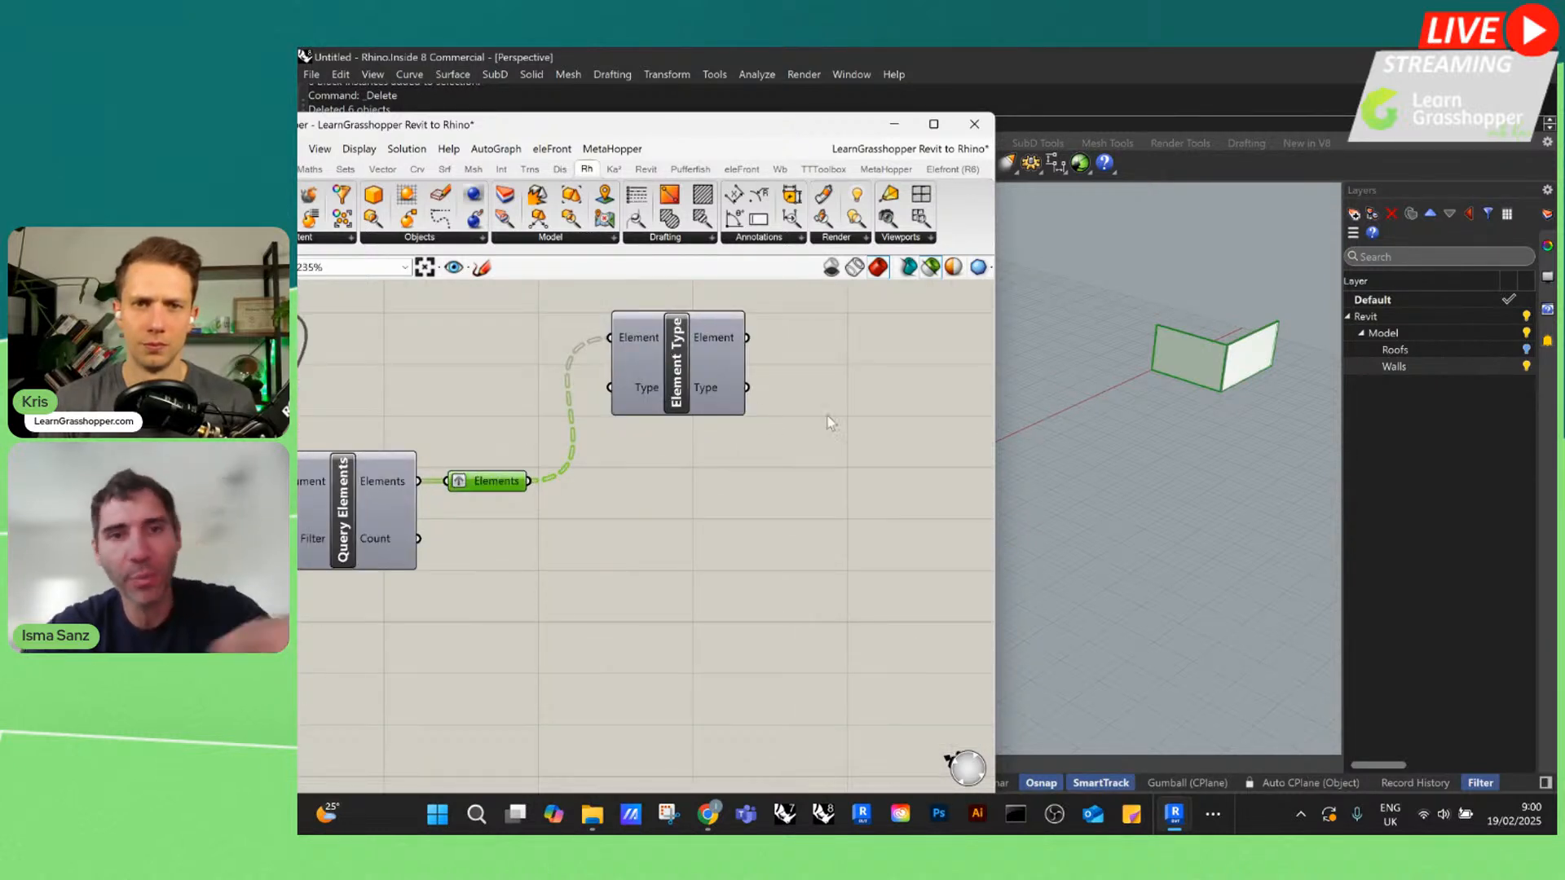
Select the Element Type component, bring the Grasshopper window fully into view, and open the Data Viewer over the canvas
scroll(738, 378, down, 2)
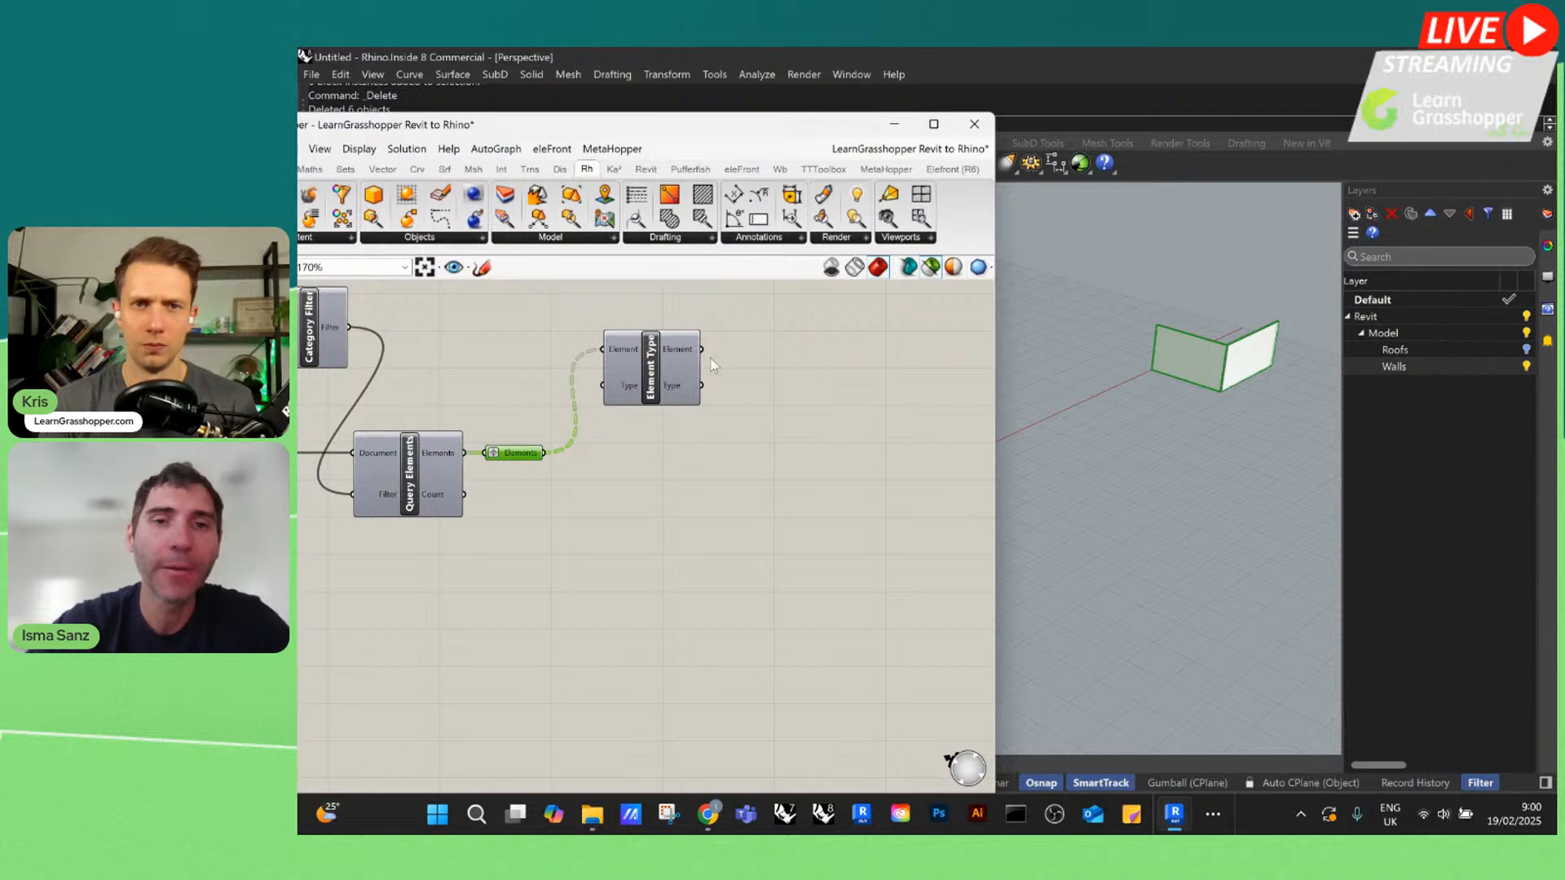
click(676, 349)
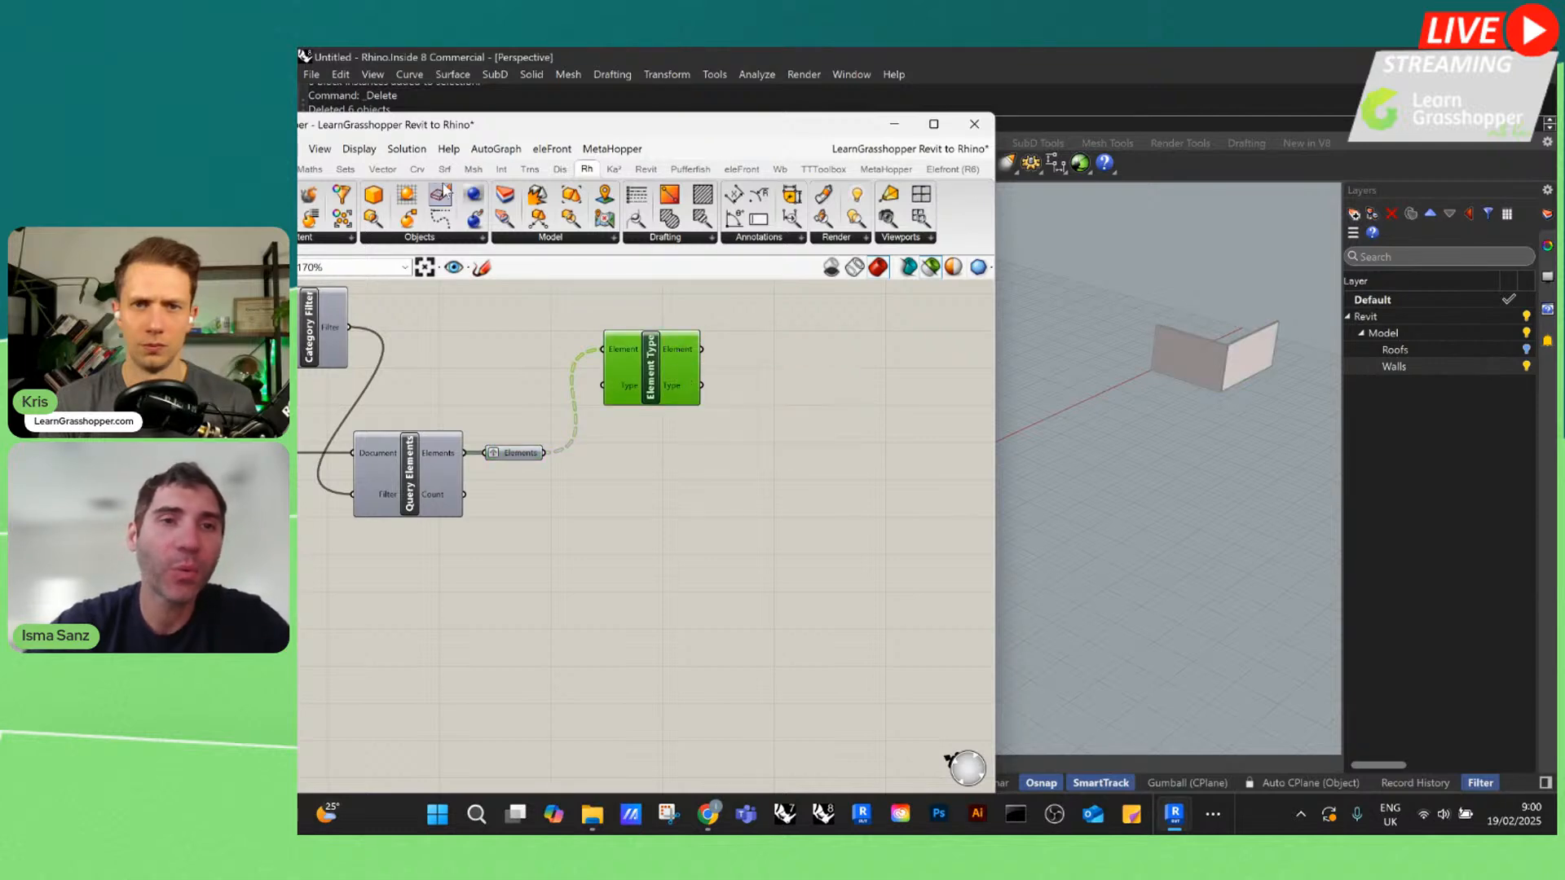
drag(410, 132, 532, 106)
click(443, 122)
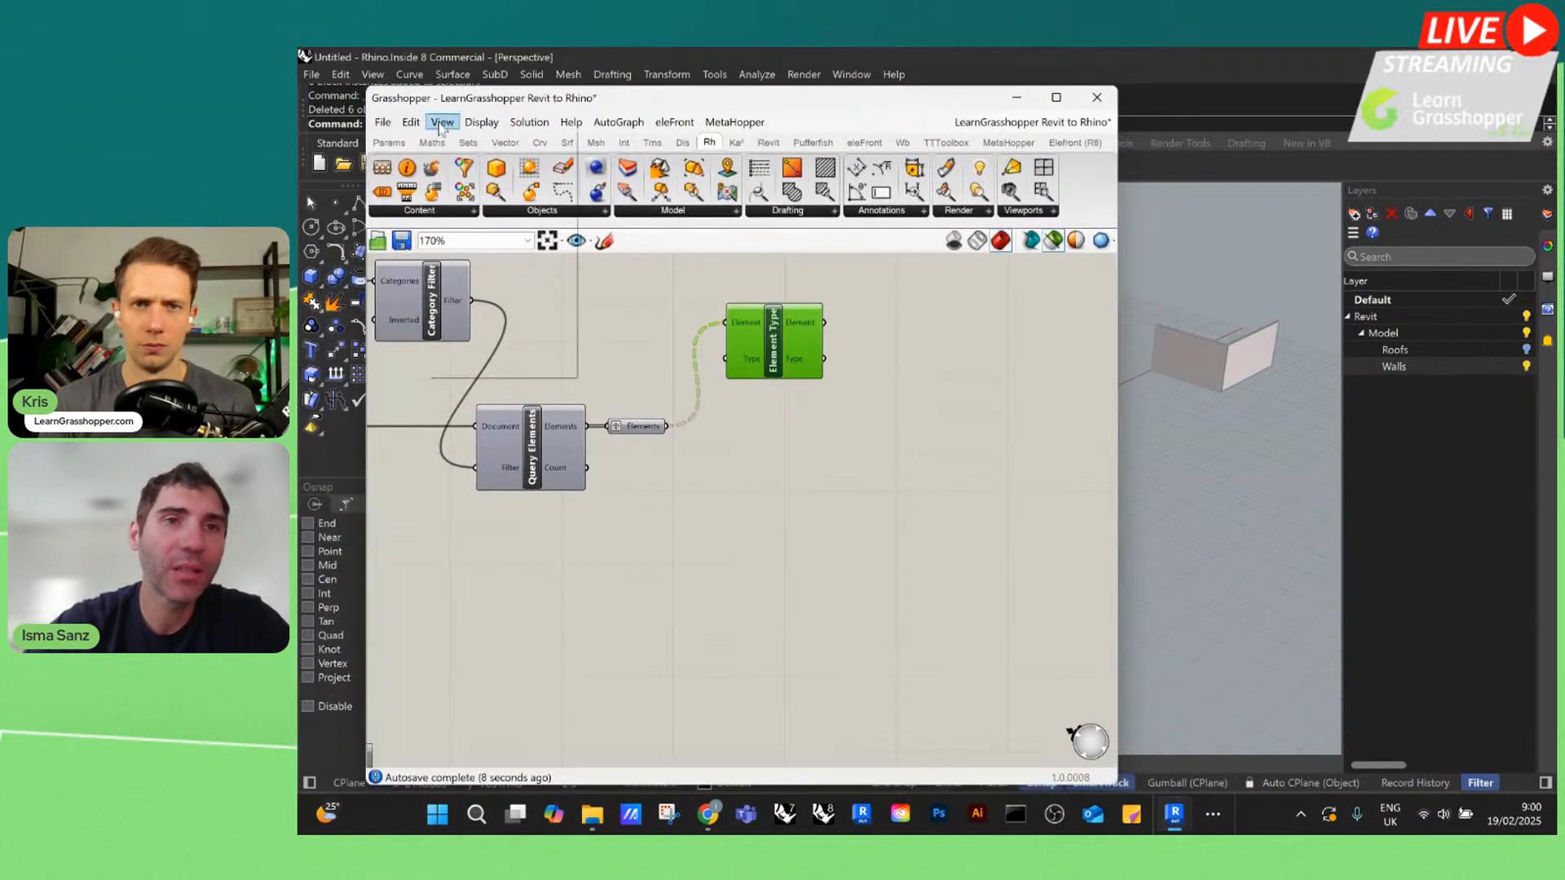
click(485, 261)
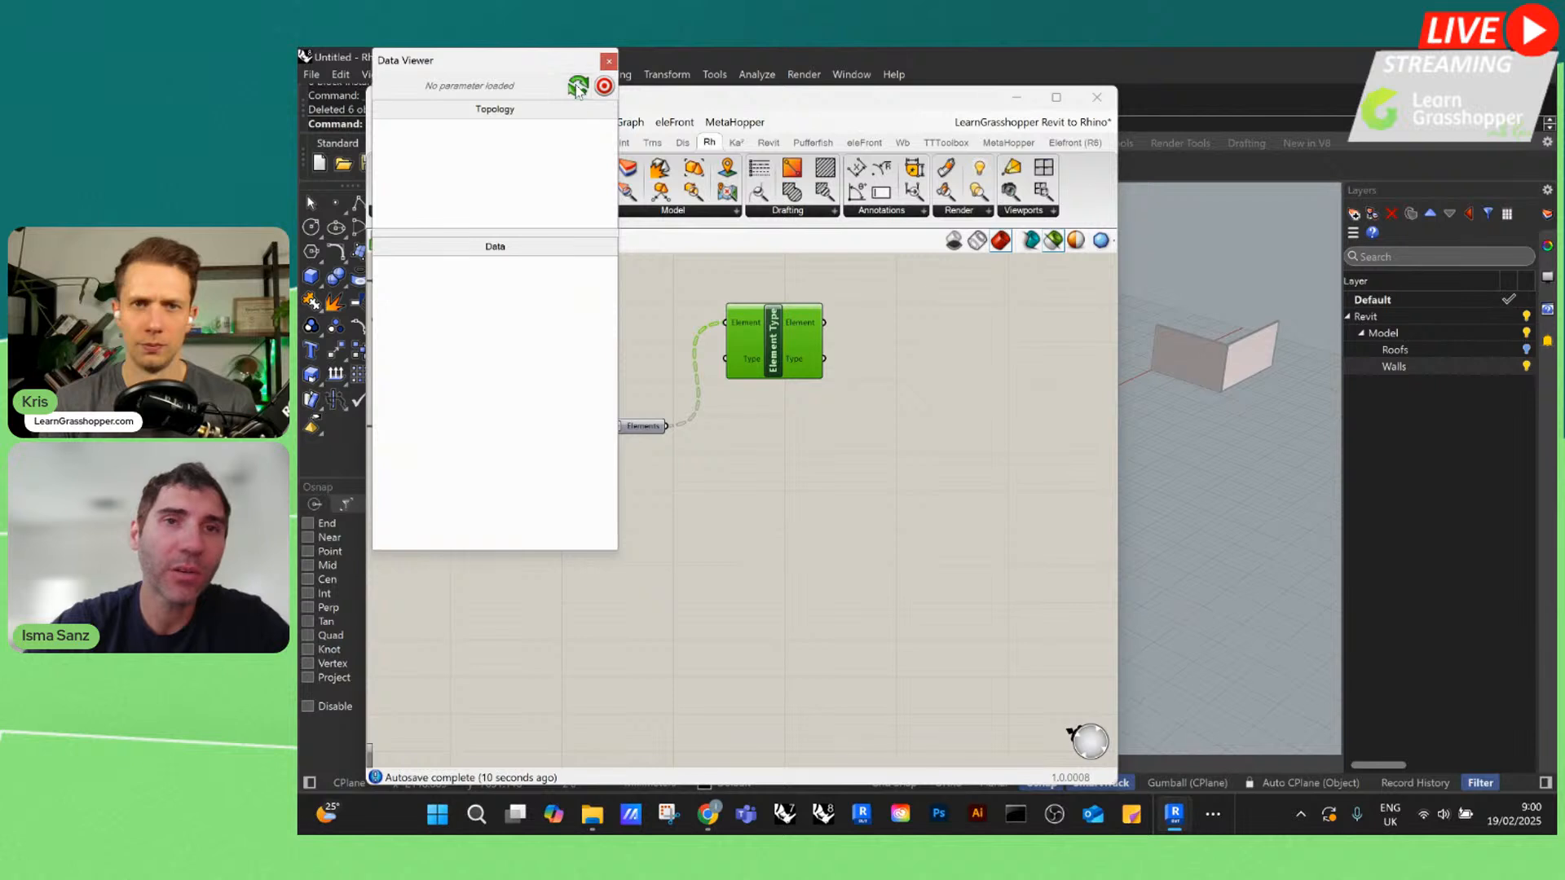
drag(523, 74, 632, 297)
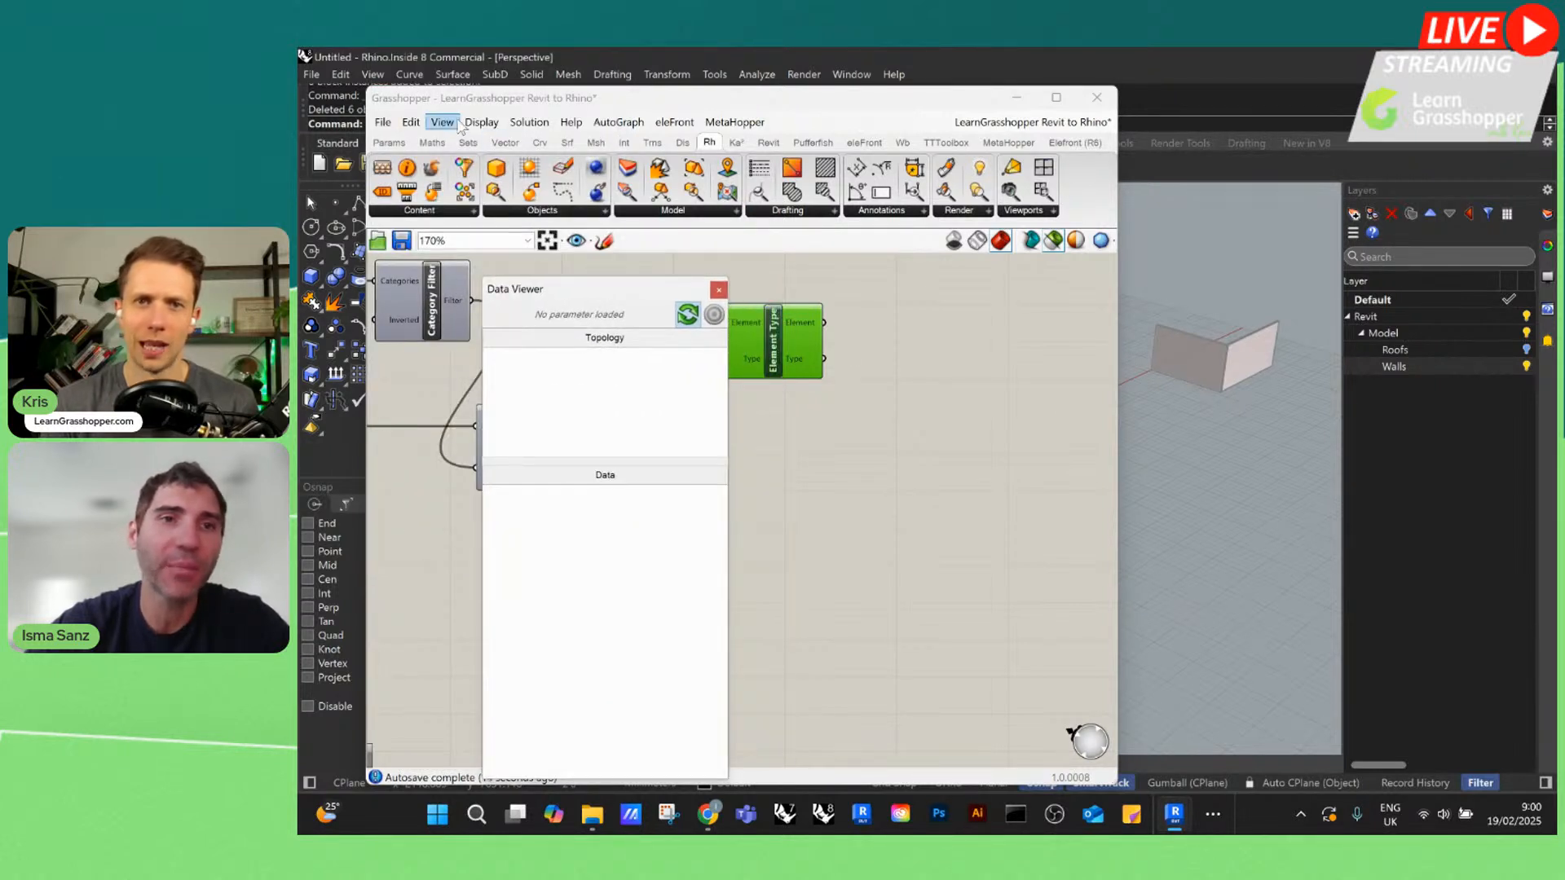
click(442, 122)
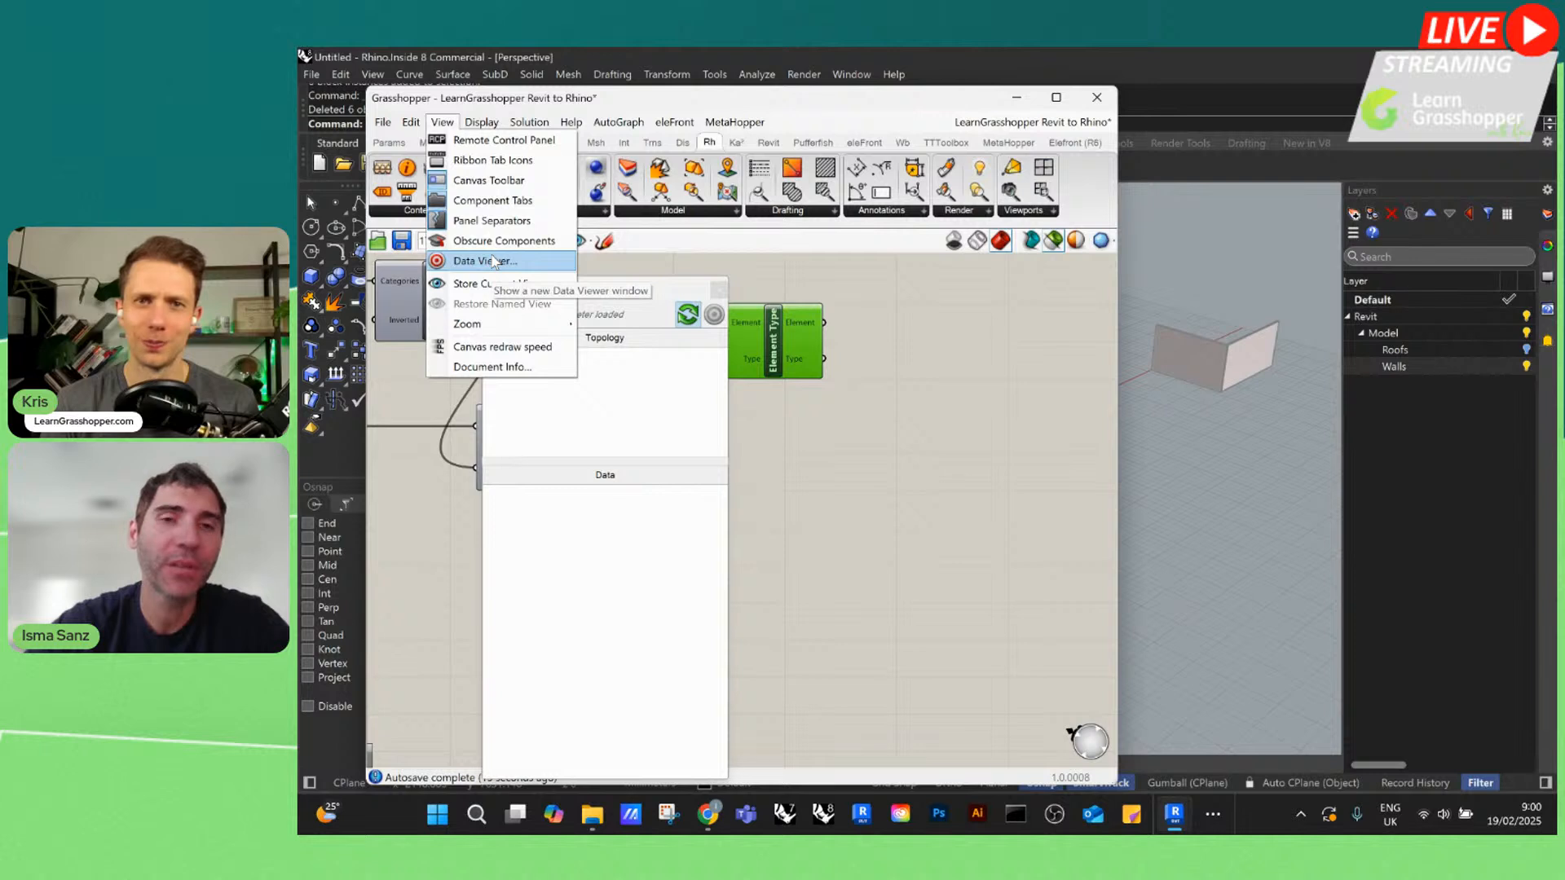
click(489, 261)
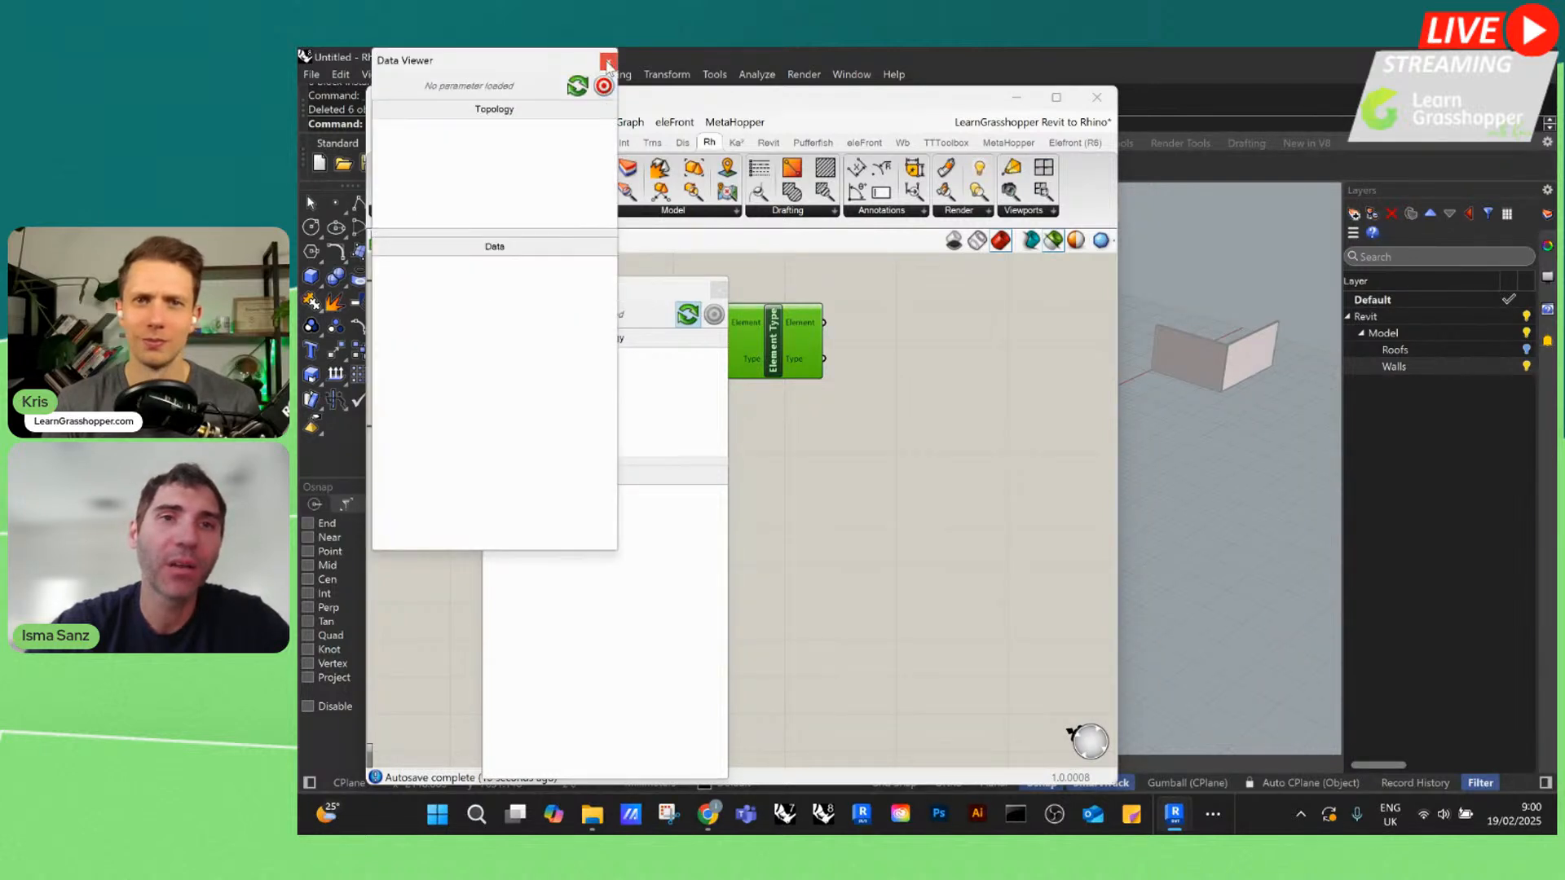
click(608, 63)
Compare the Element and Type outputs of the Element Type component in the Data Viewer, placing the viewer clear of the components
drag(671, 290, 643, 272)
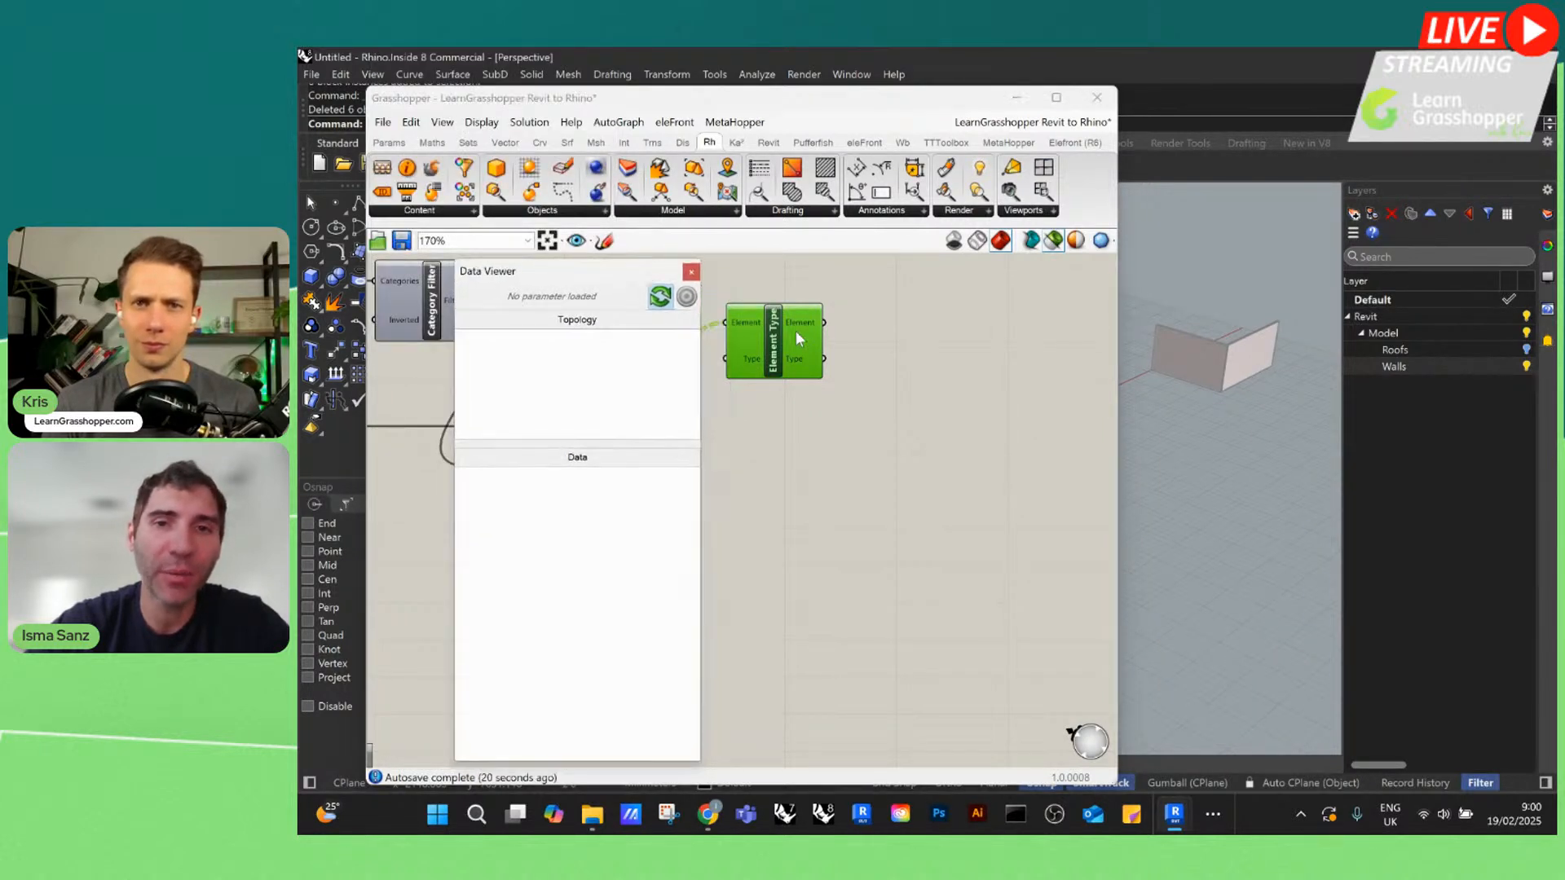
click(798, 328)
click(804, 359)
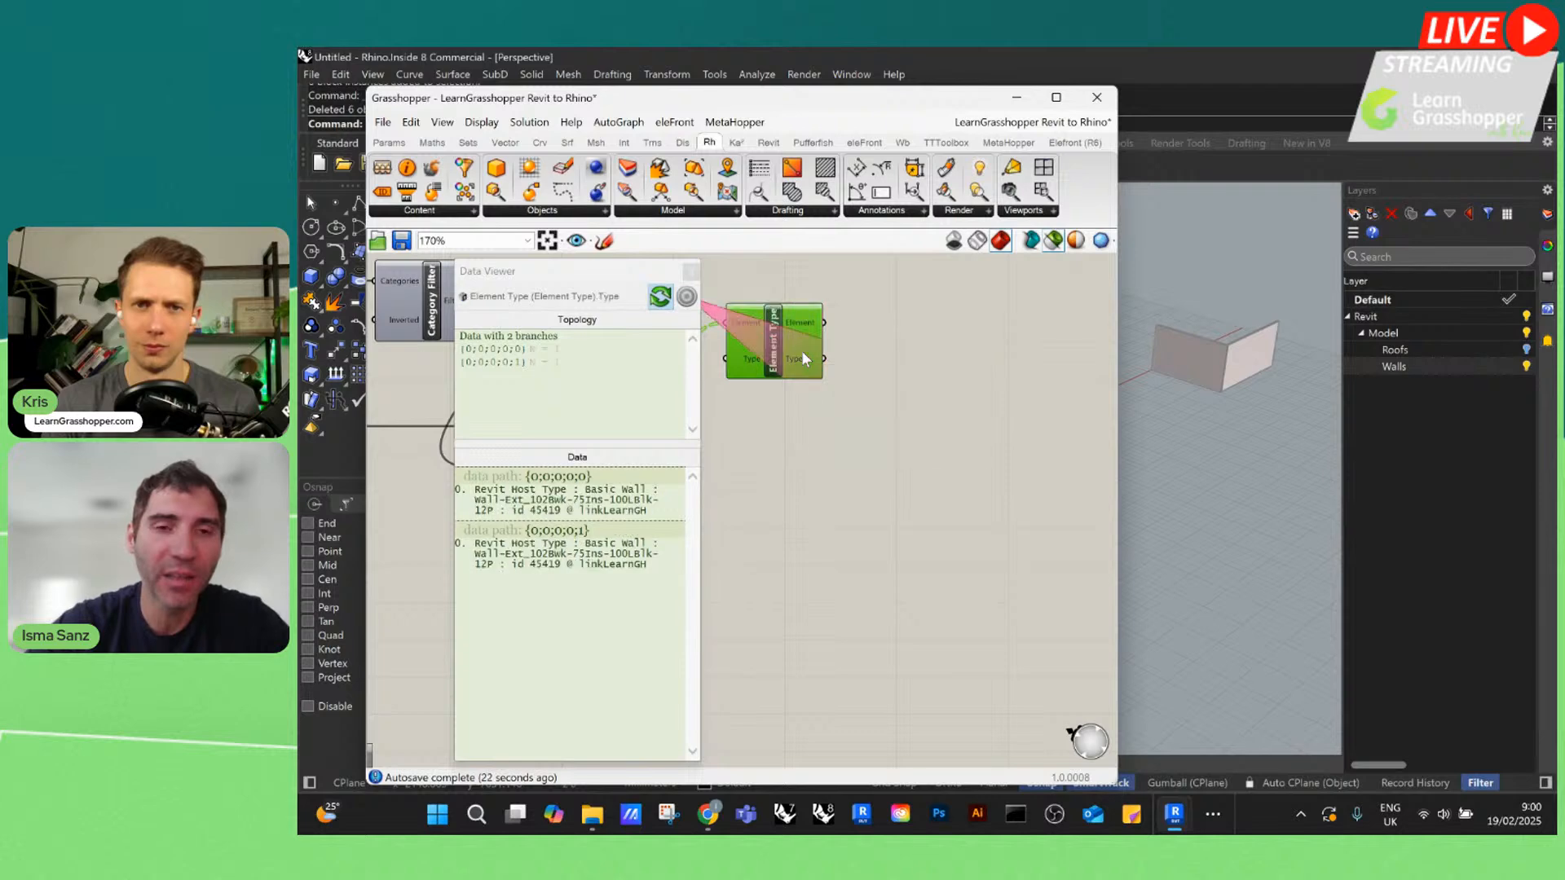
click(750, 326)
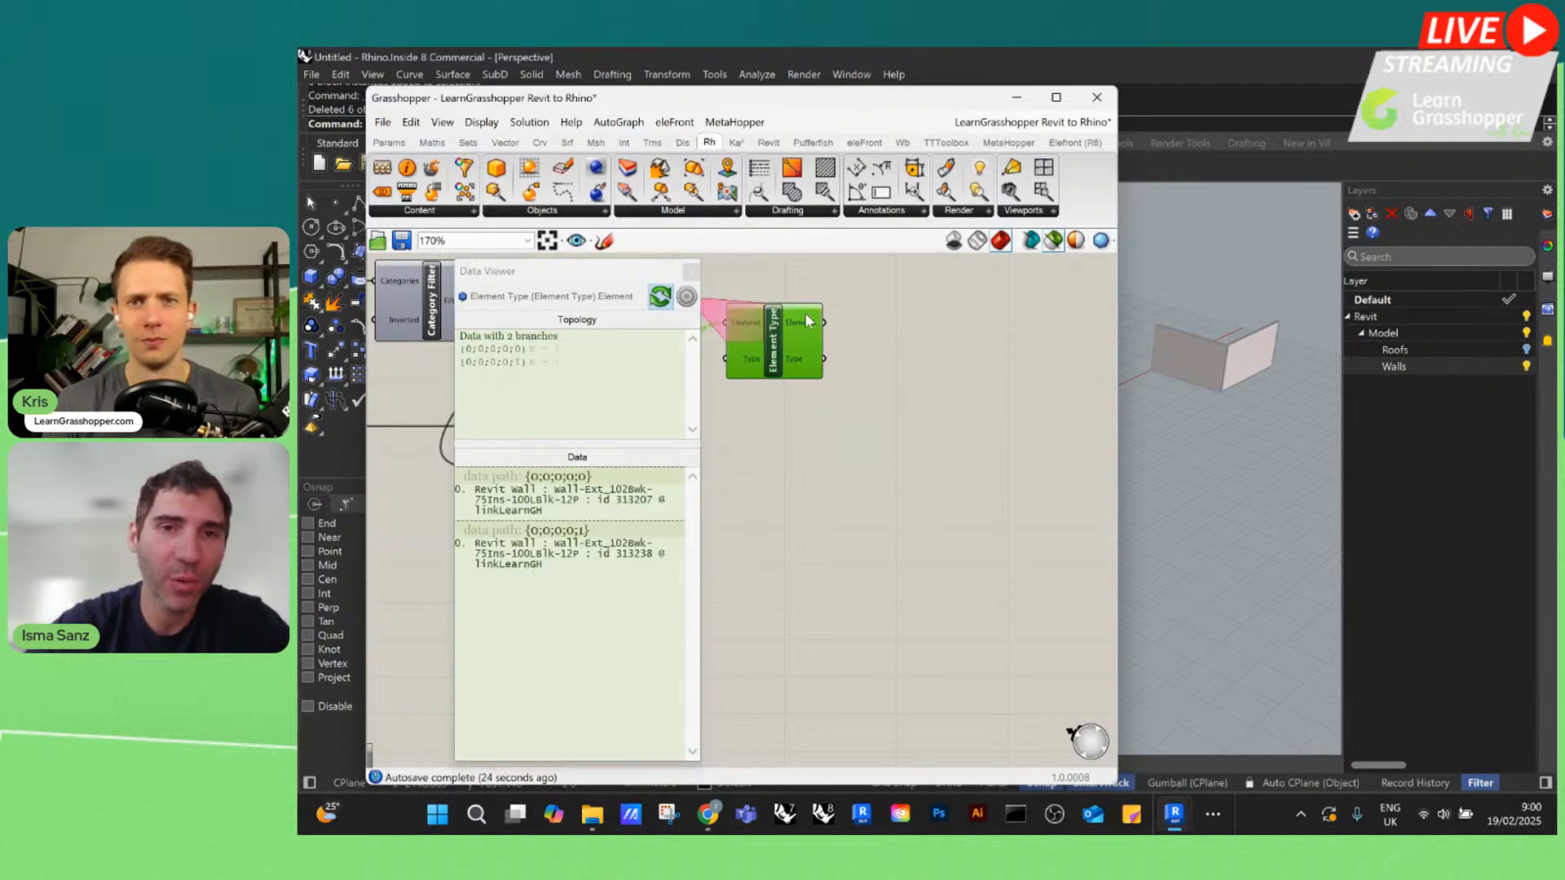
drag(653, 278, 1290, 196)
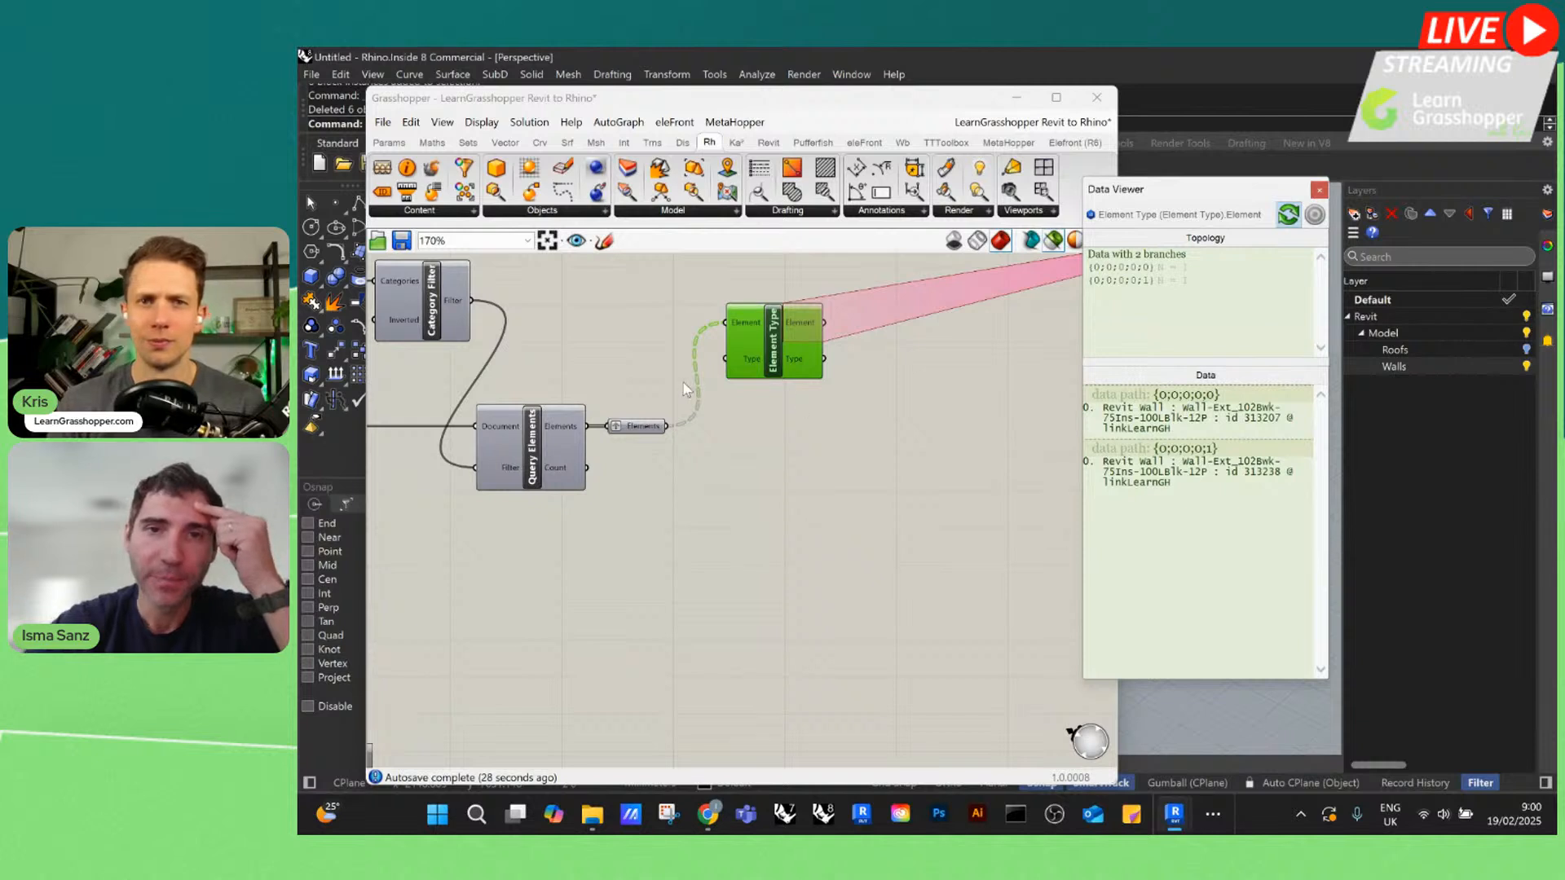
scroll(684, 390, down, 1)
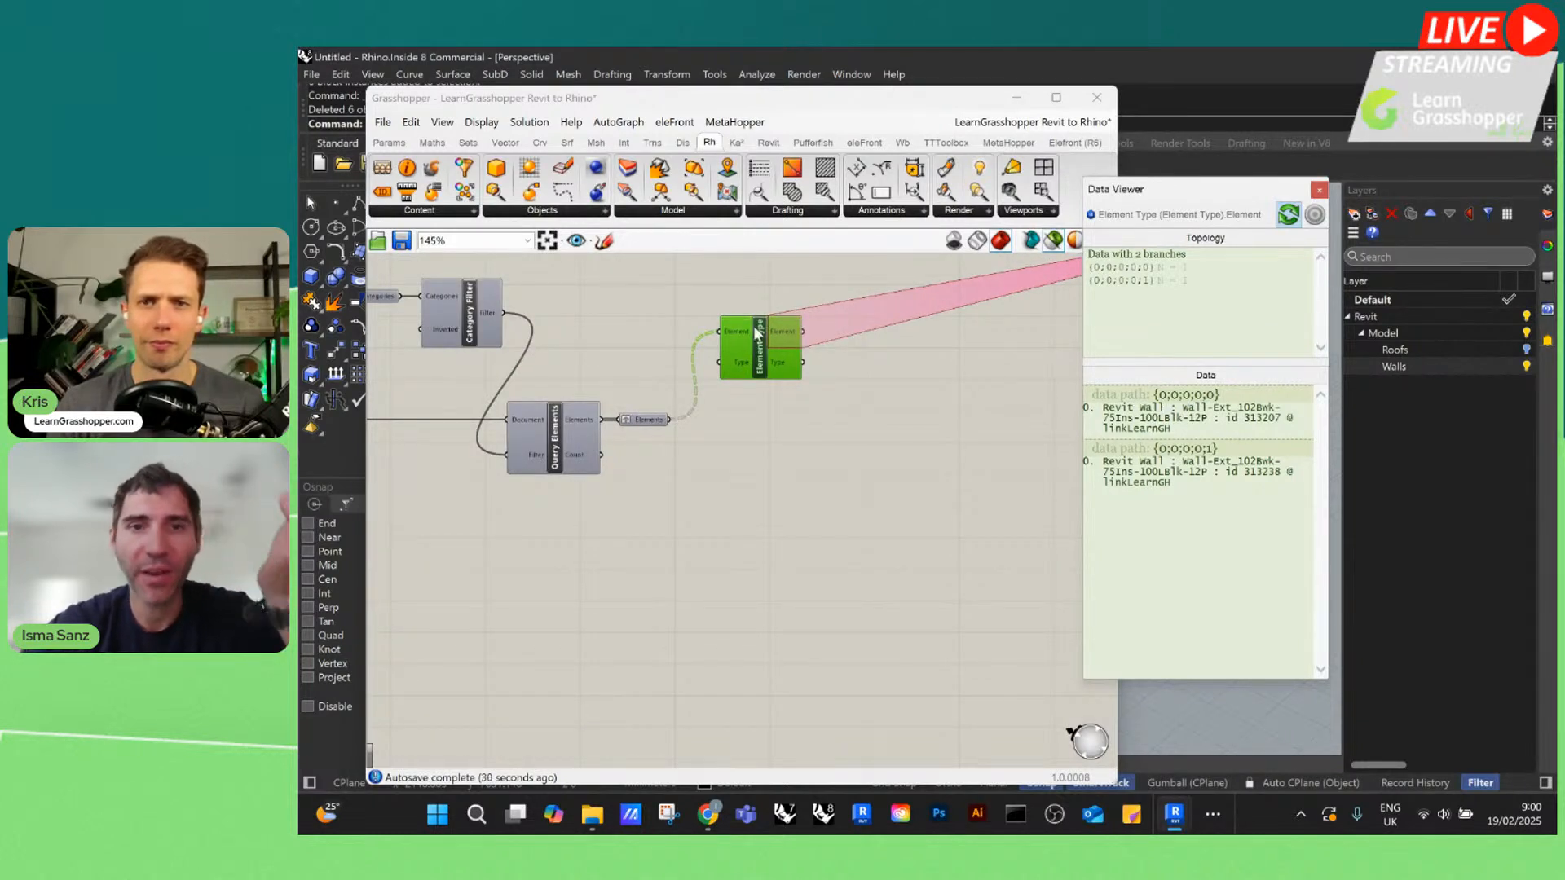
scroll(822, 336, up, 3)
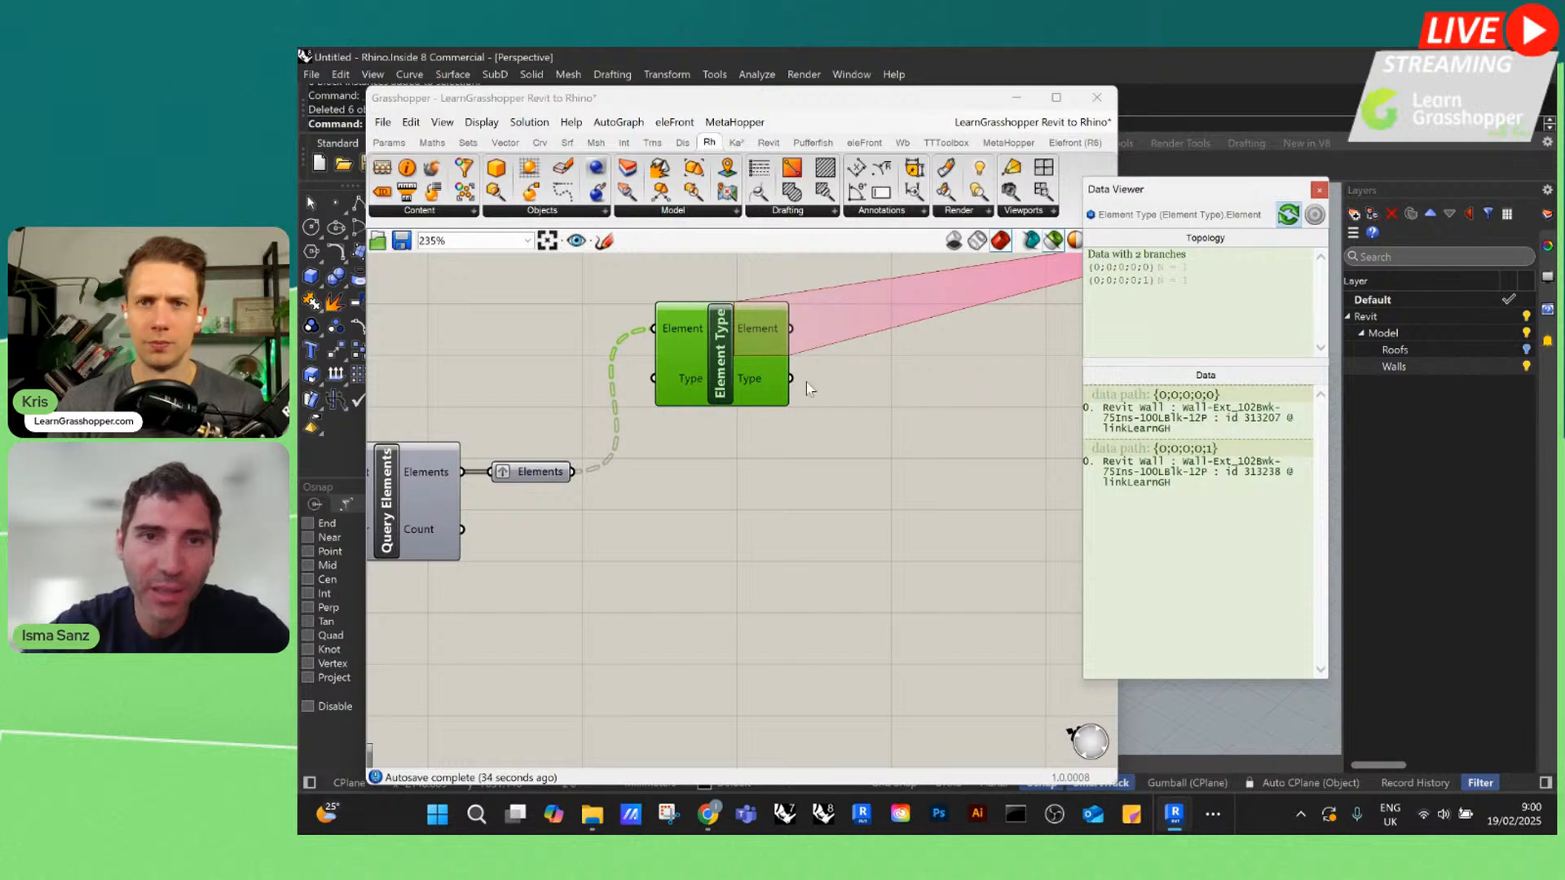
click(760, 381)
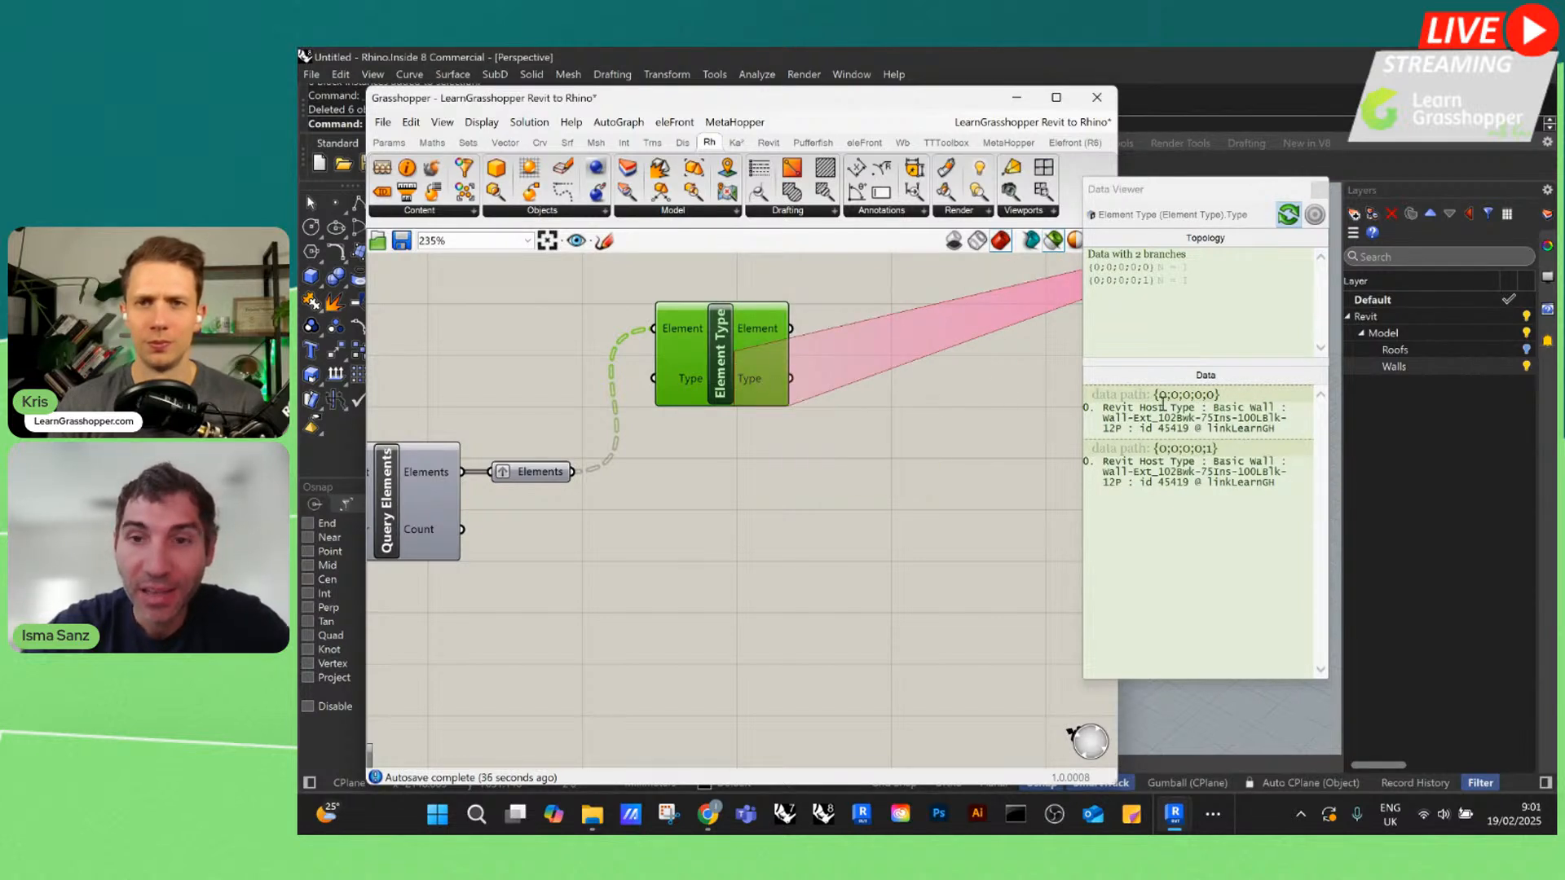
Add an Element Name component fed by the Element Type component's Type output, and widen the Data Viewer to read the names
double_click(937, 476)
text(element type)
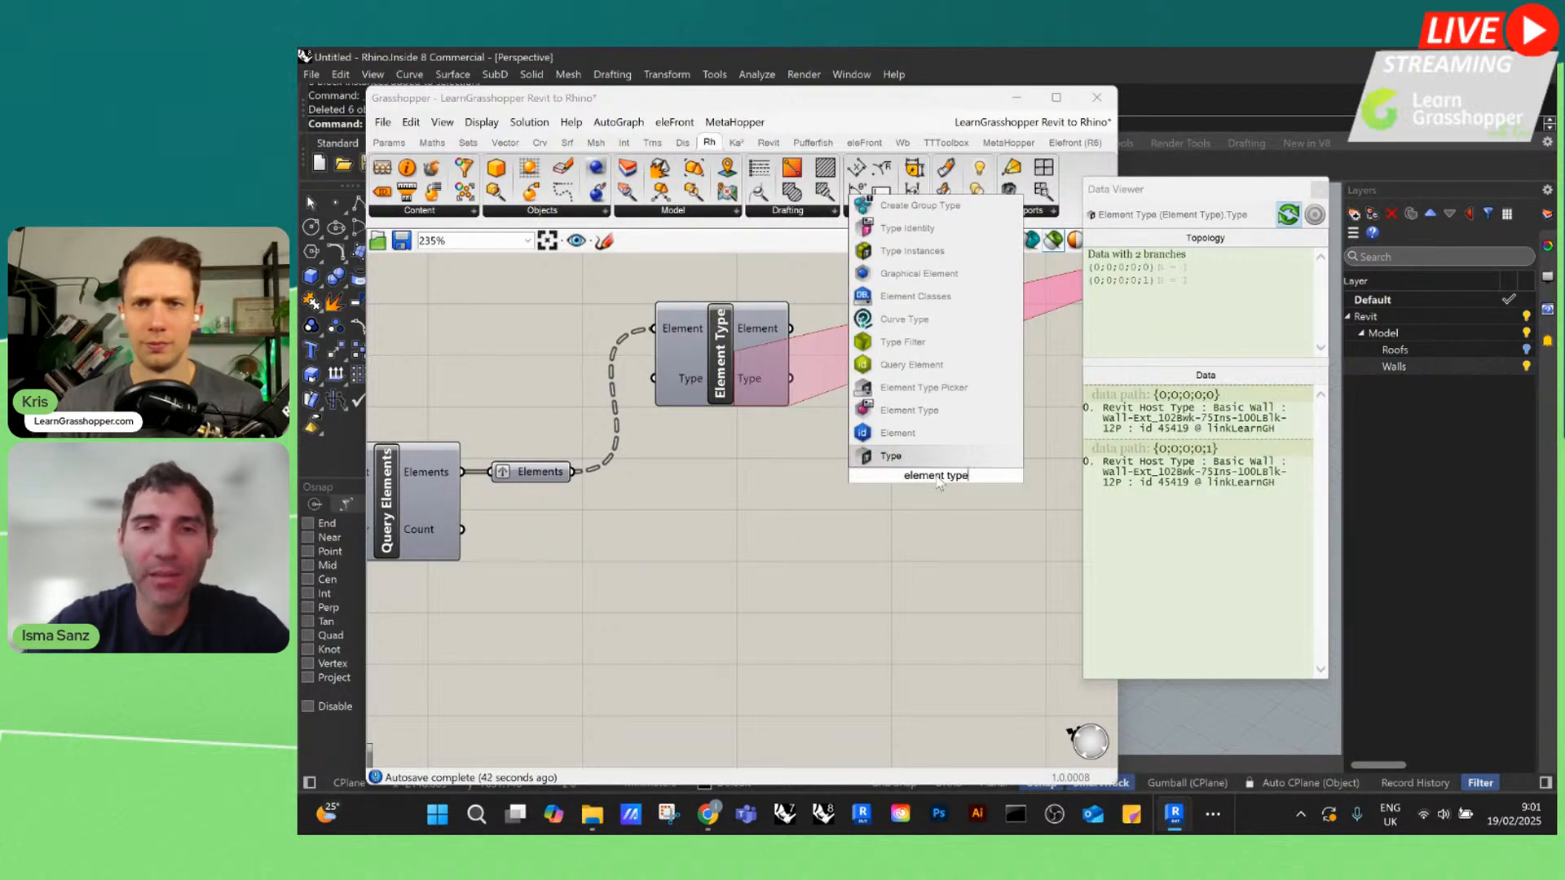
key(BackSpace)
key(BackSpace)
key(BackSpace)
key(BackSpace)
text(name)
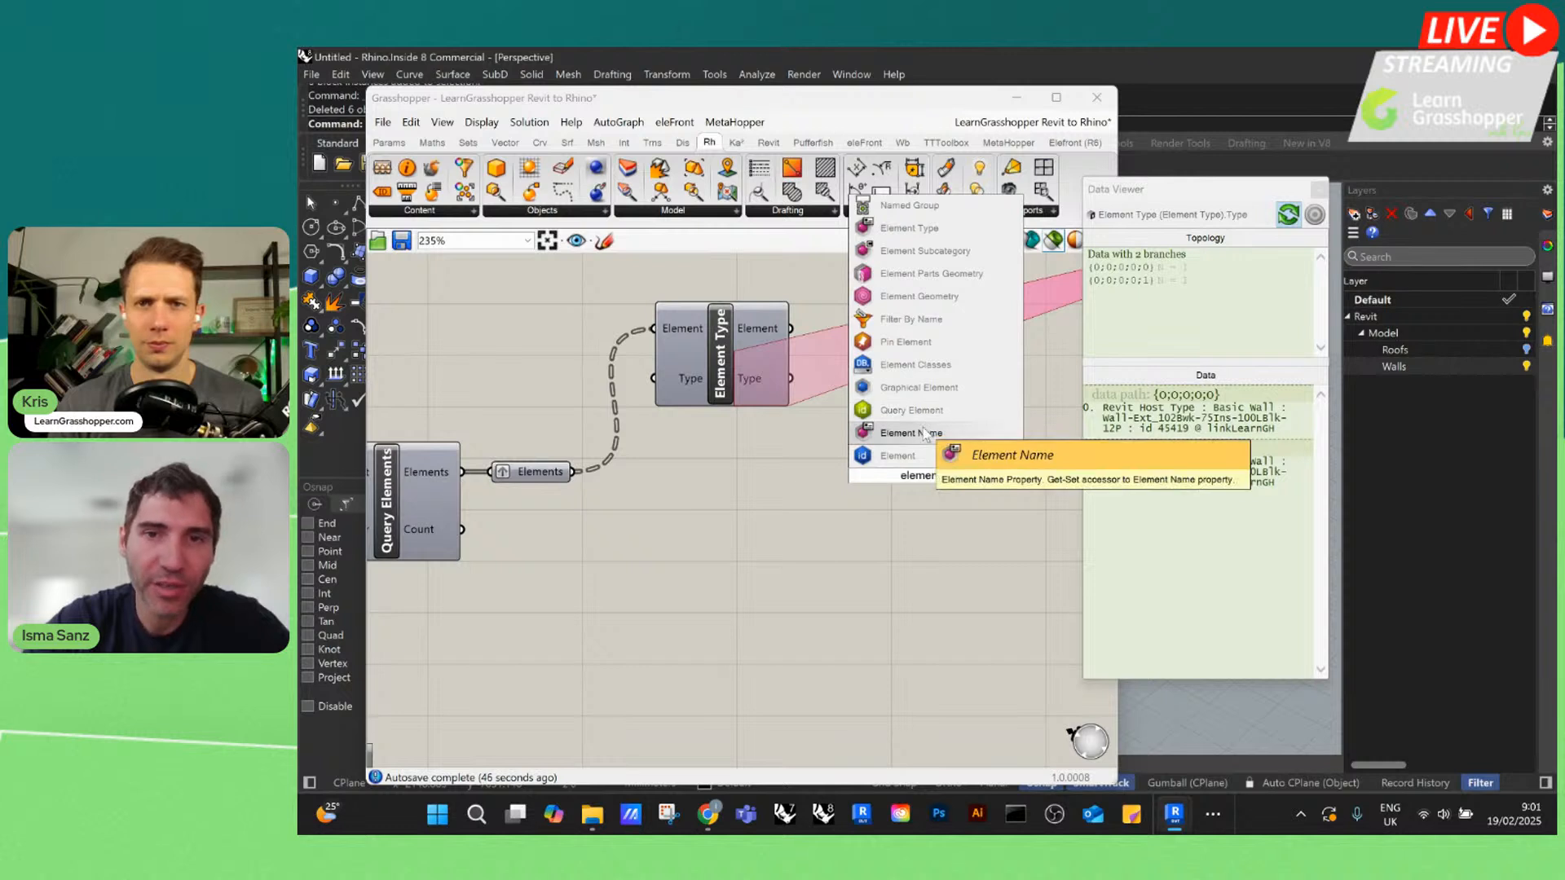
click(926, 433)
scroll(972, 374, up, 2)
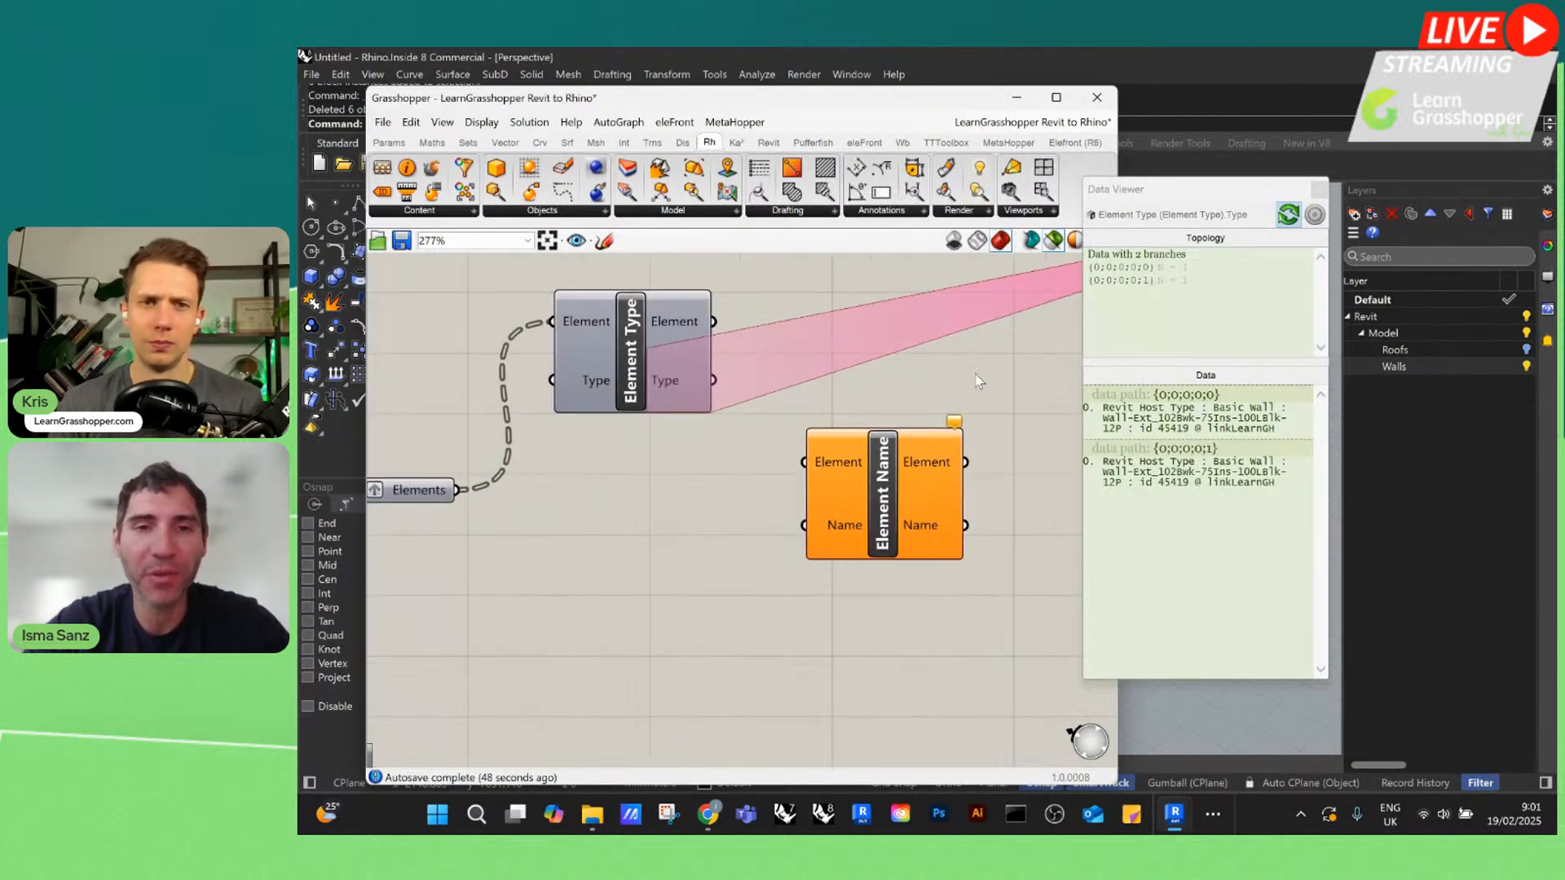
drag(712, 380, 866, 394)
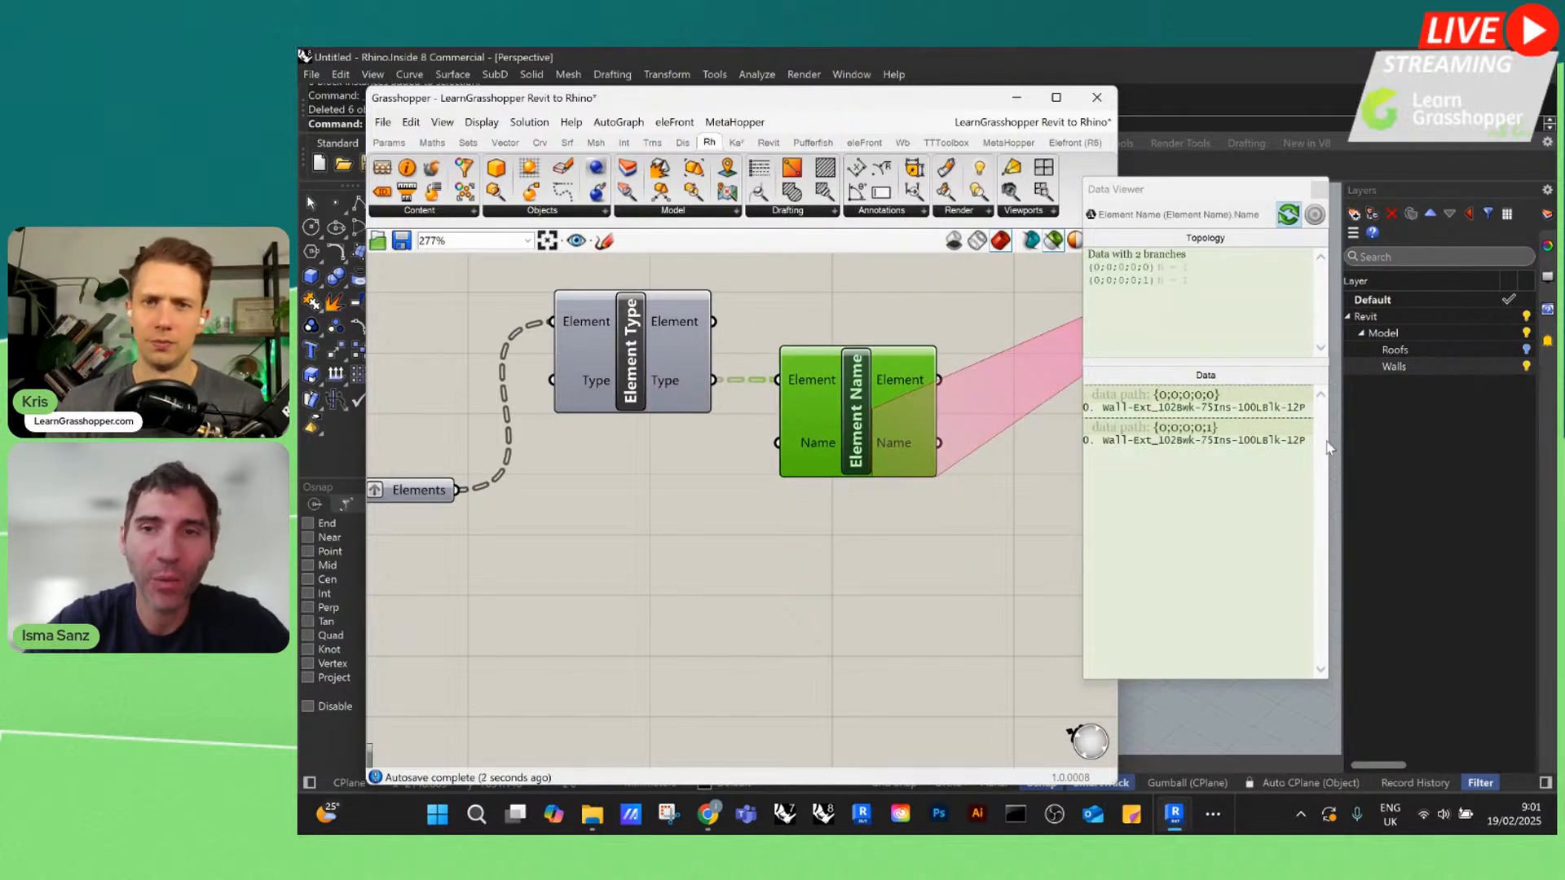
drag(1329, 441, 1458, 441)
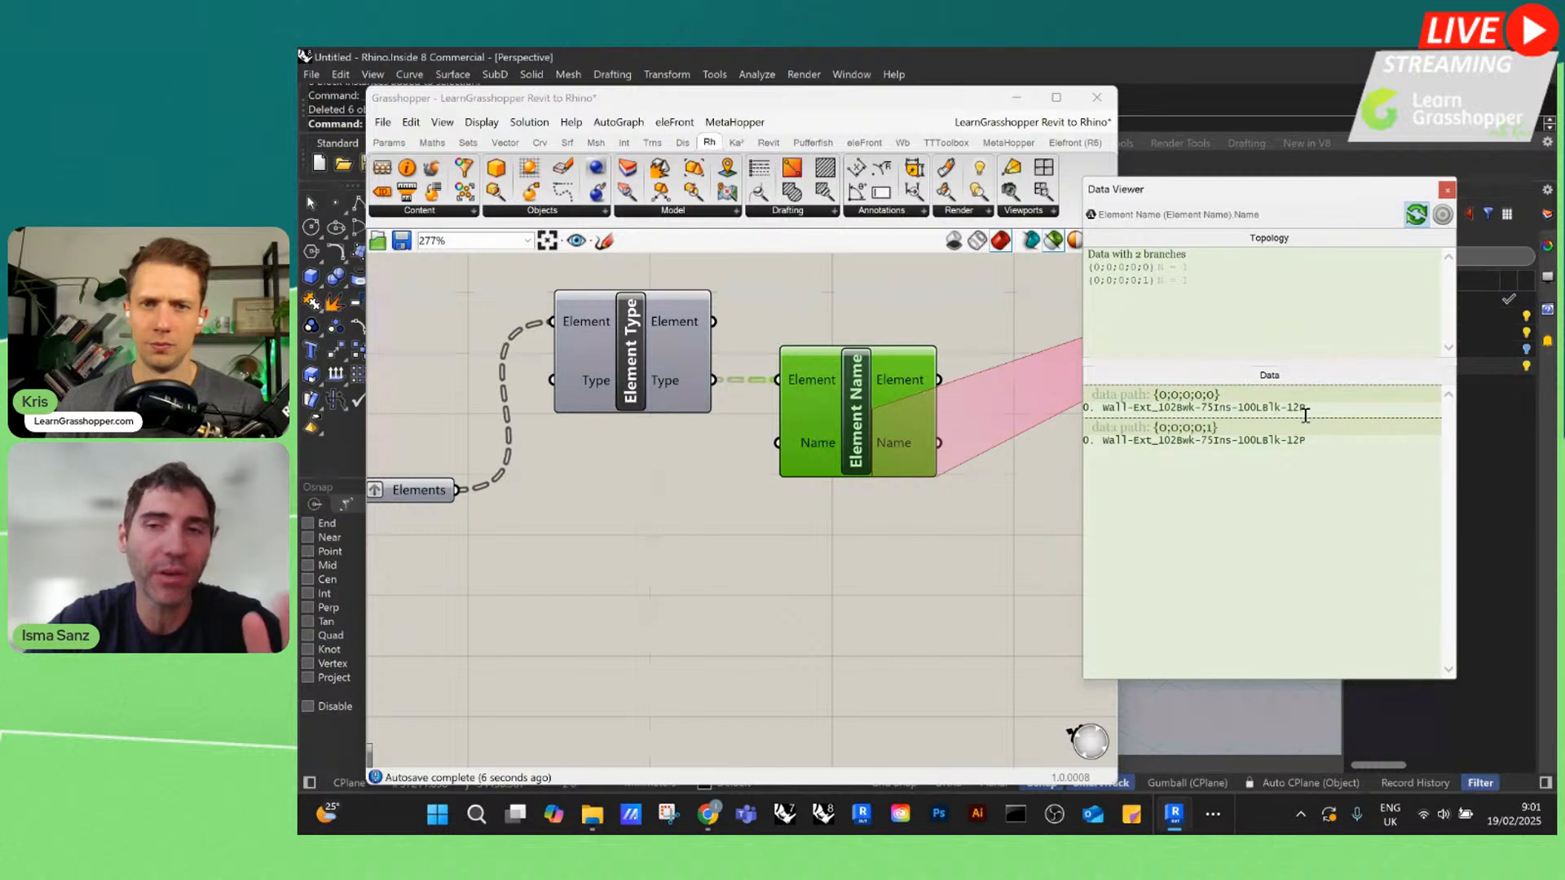
Add an Element Geometry component, connect the grafted Elements parameter to its Elements input, and place it below the Element Type component
scroll(880, 301, down, 3)
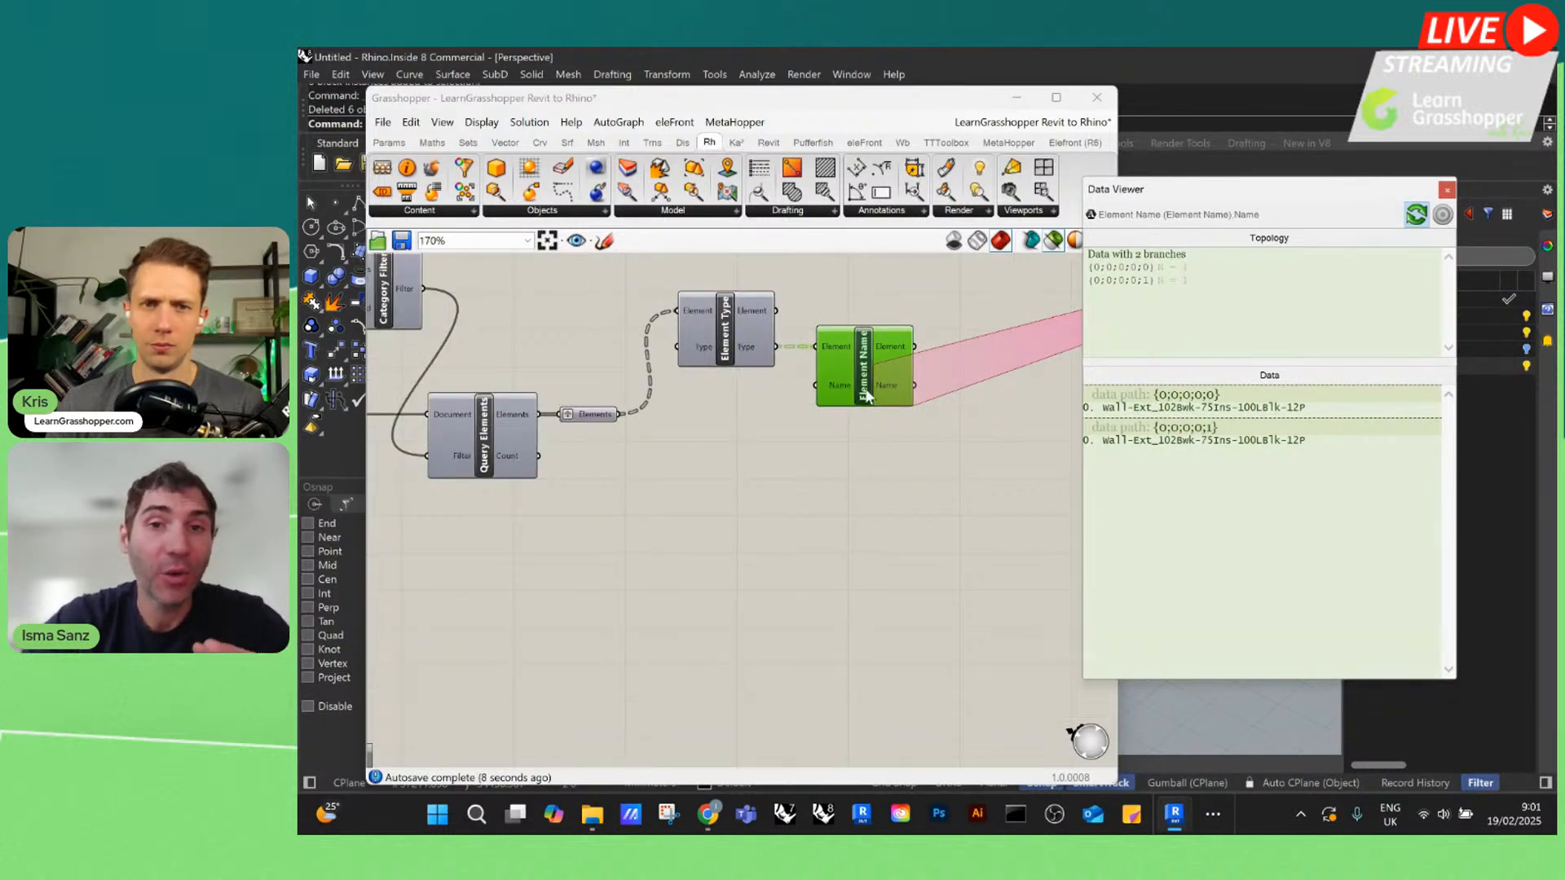
double_click(926, 477)
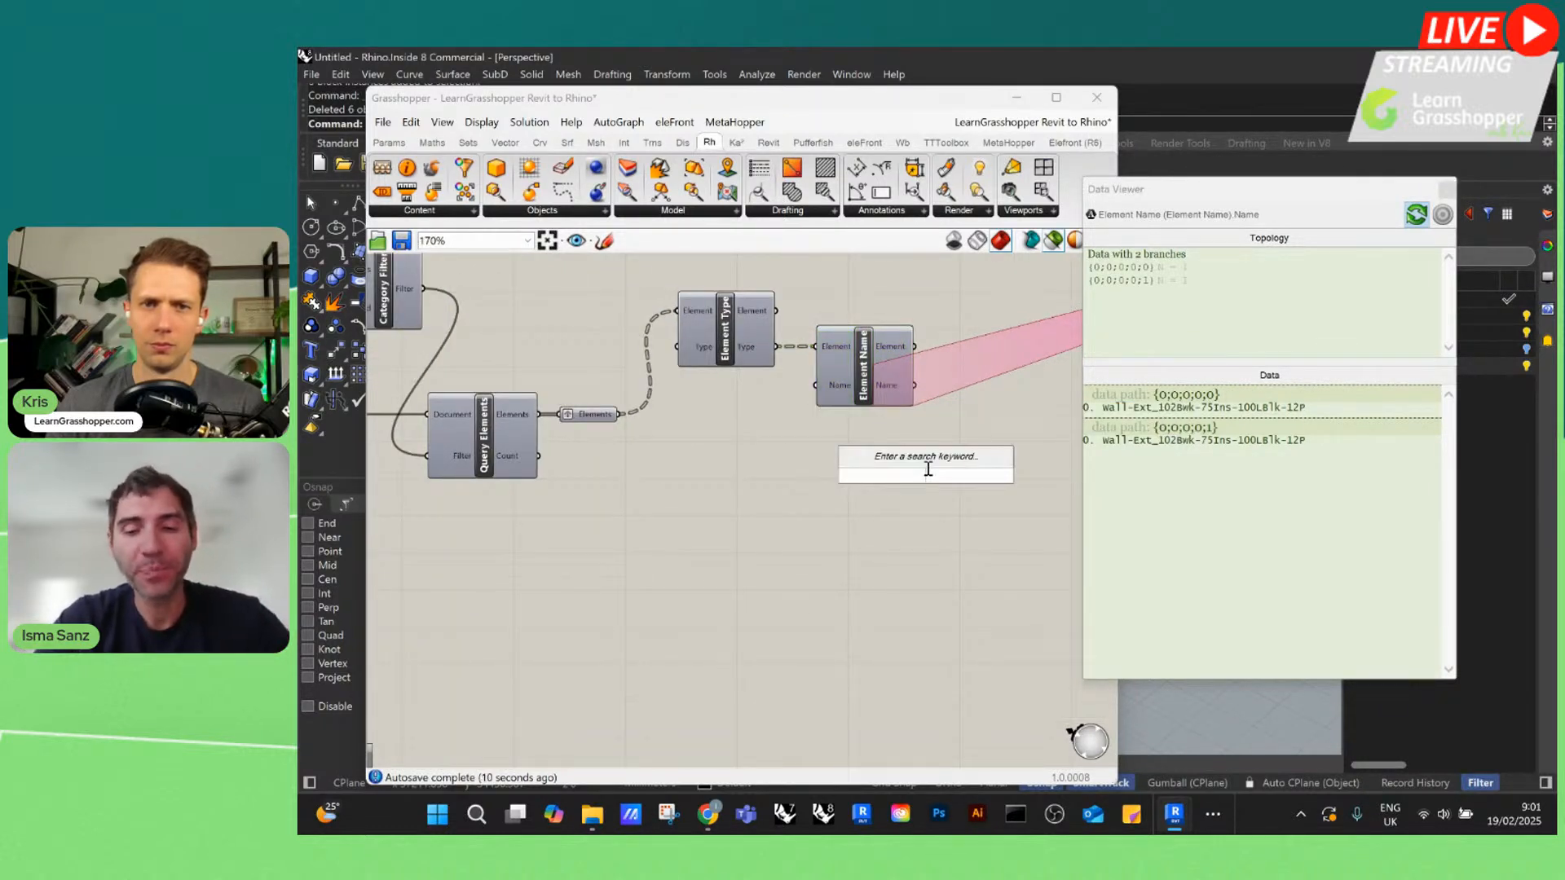
text(element)
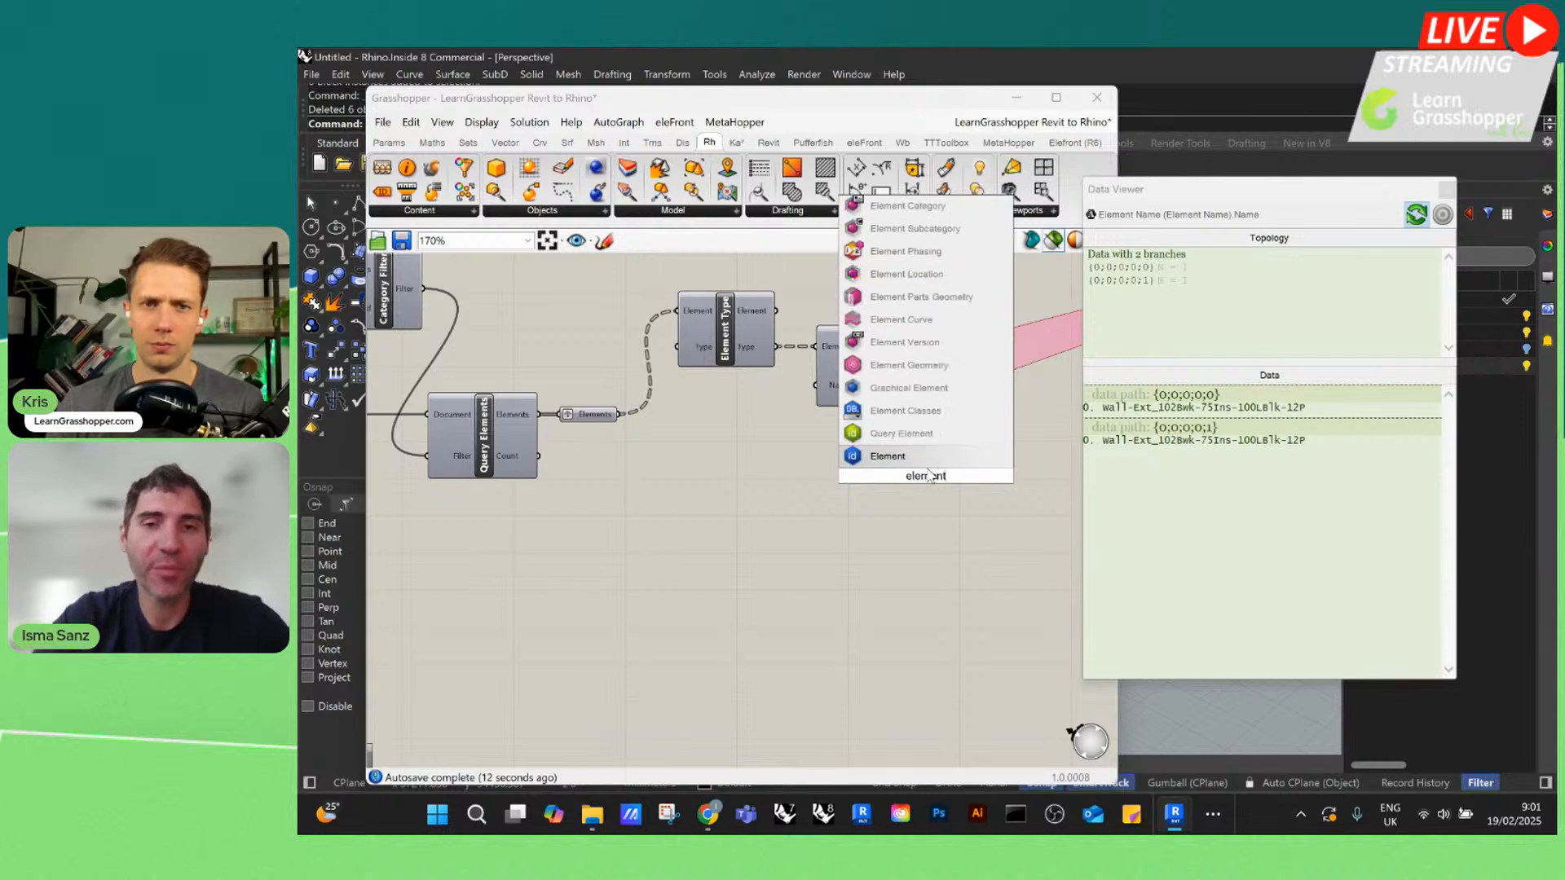
click(909, 365)
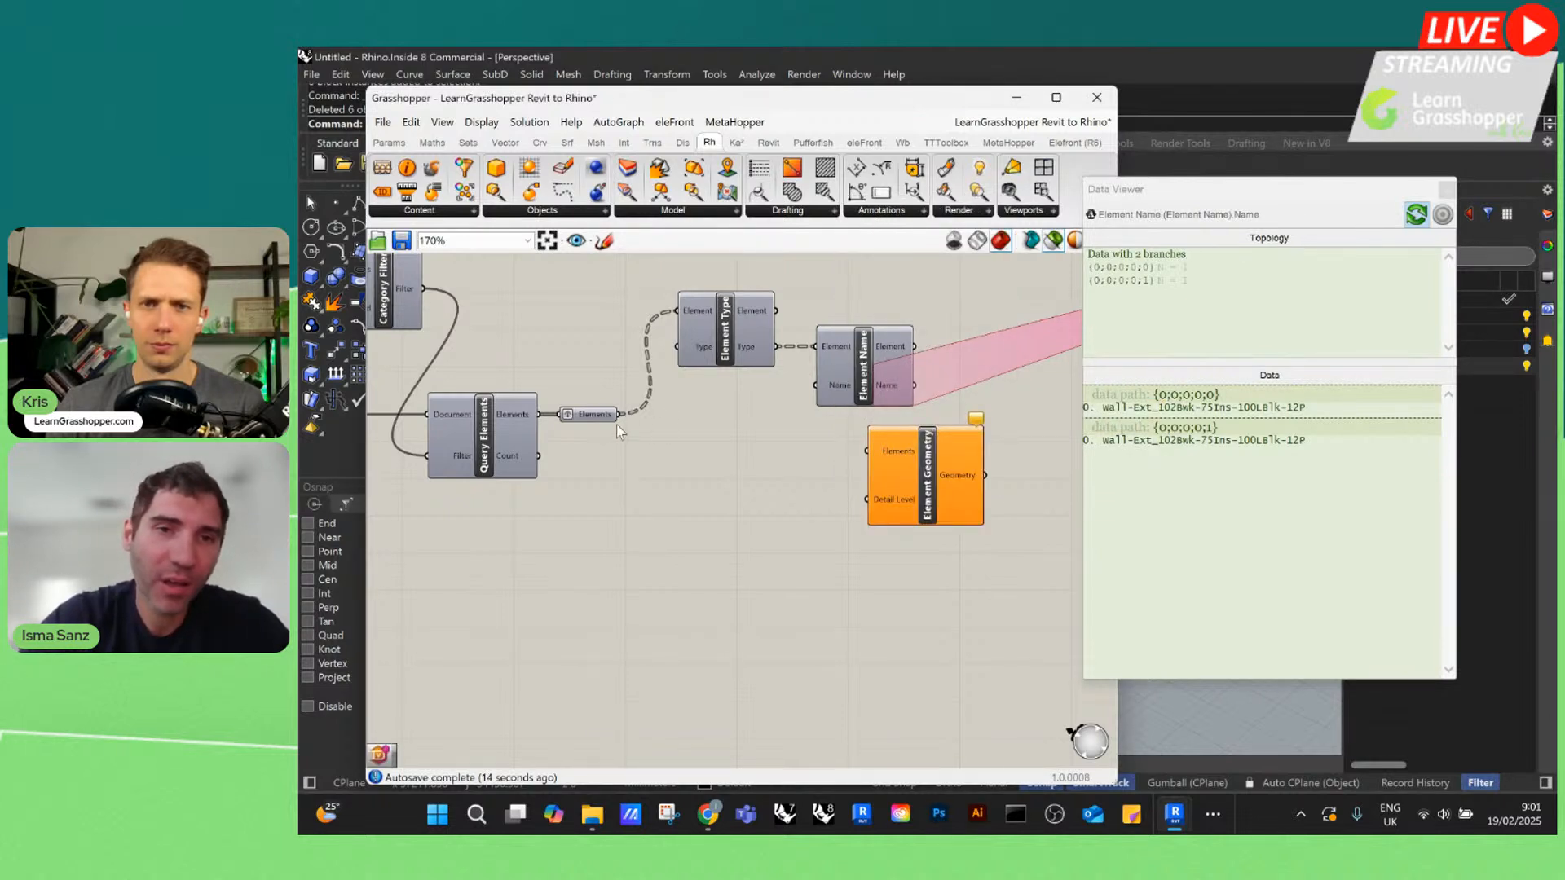
drag(621, 415, 866, 451)
drag(964, 475, 764, 514)
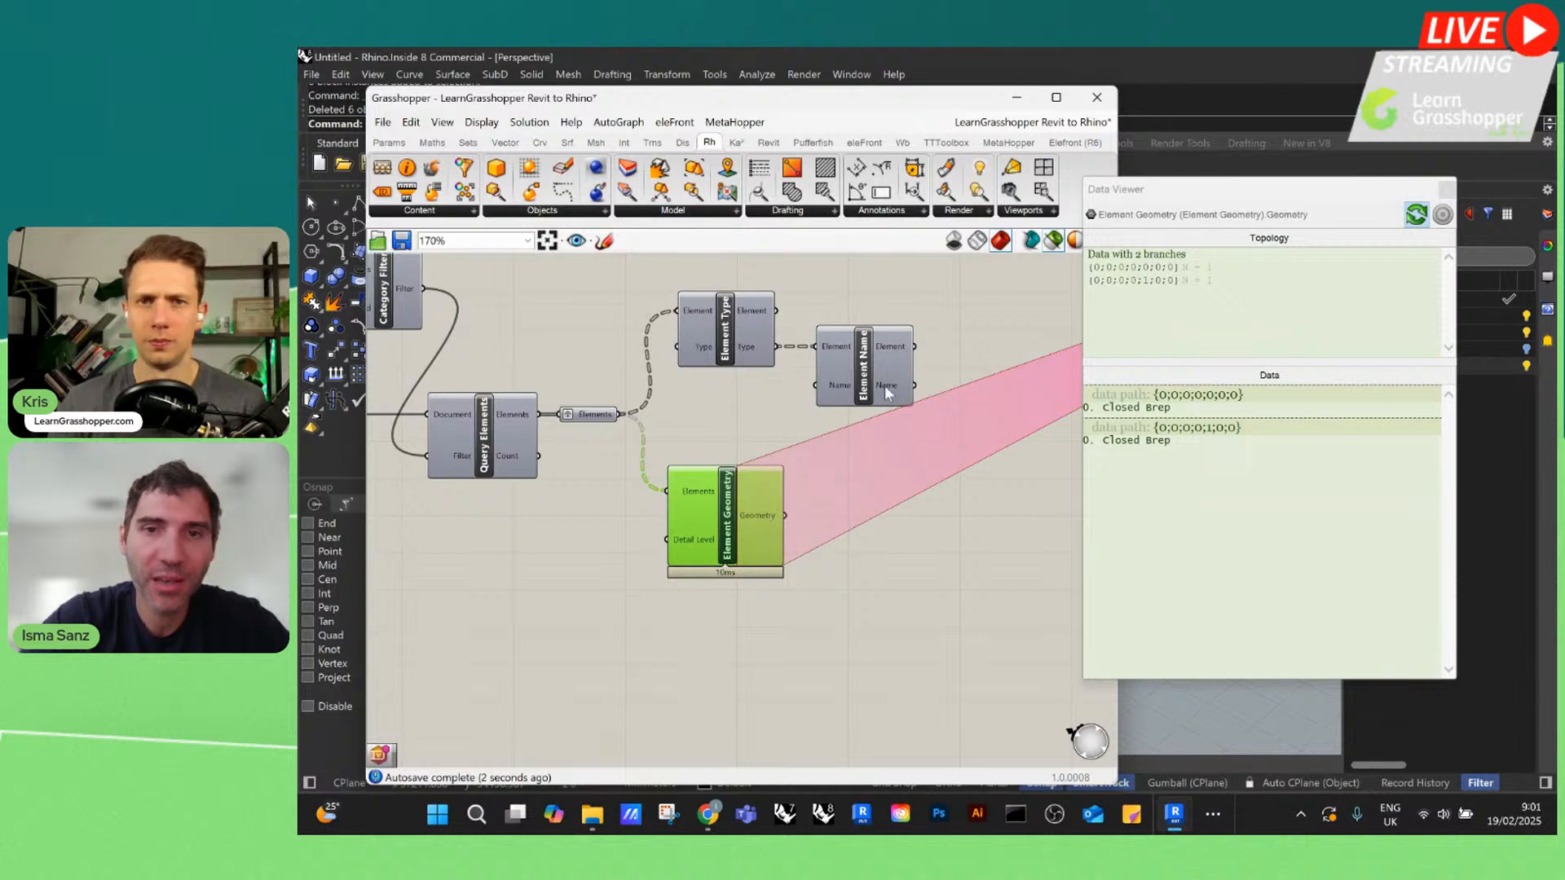
Move the Element Geometry component slightly lower and inspect the Element Name component's Name output in the Data Viewer
click(884, 385)
scroll(669, 359, down, 4)
scroll(698, 441, up, 3)
drag(692, 429, 691, 450)
scroll(691, 448, down, 3)
scroll(781, 324, up, 4)
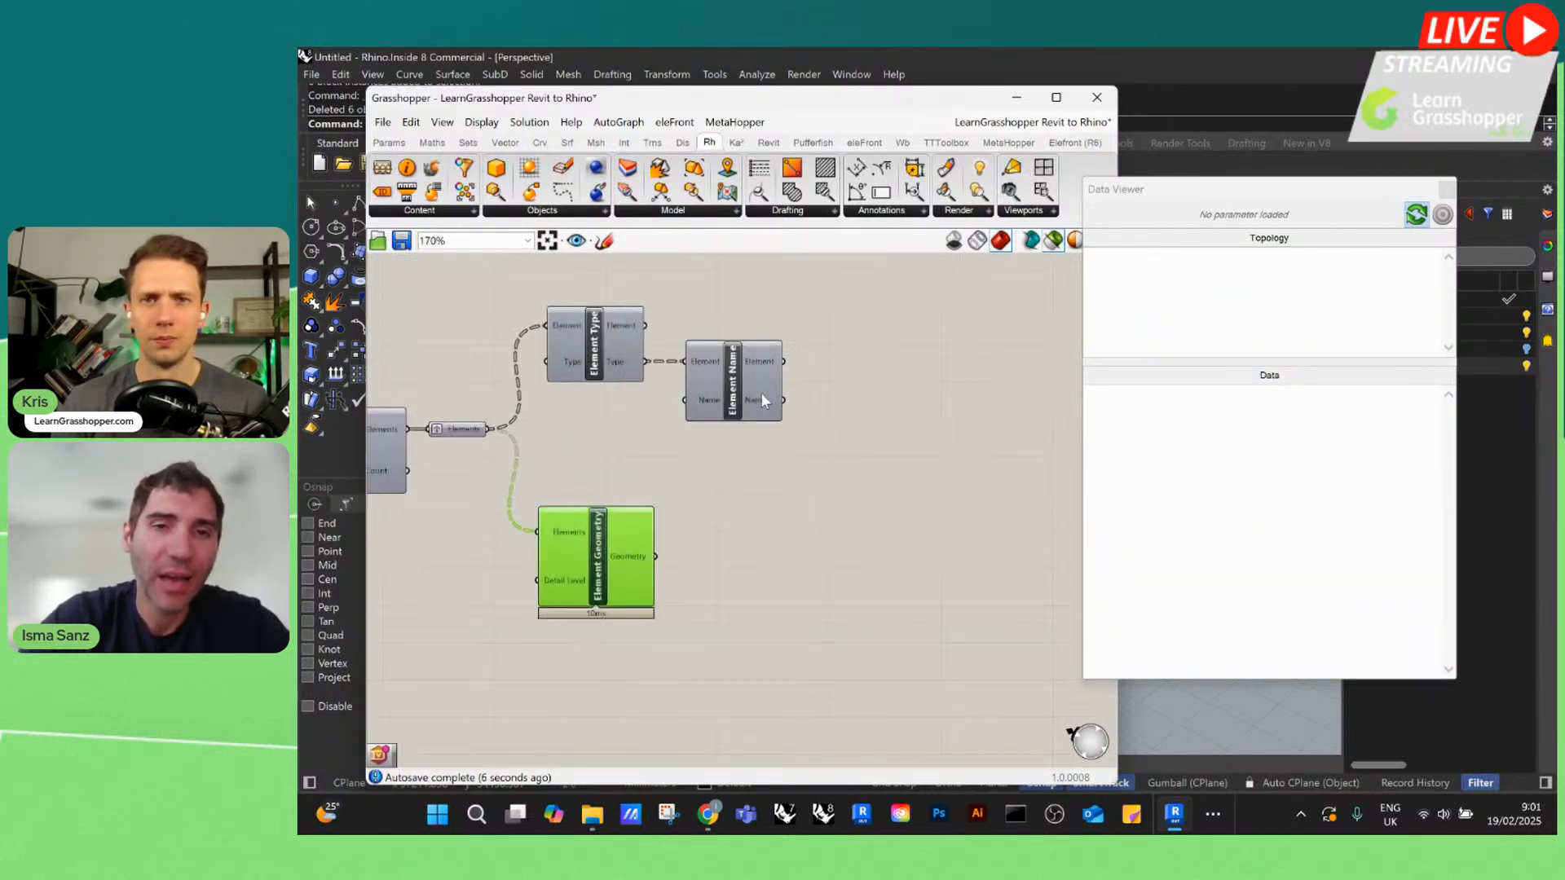
click(763, 396)
Find the EleFront Attributes component and add it to the canvas near the Element Name component
double_click(866, 458)
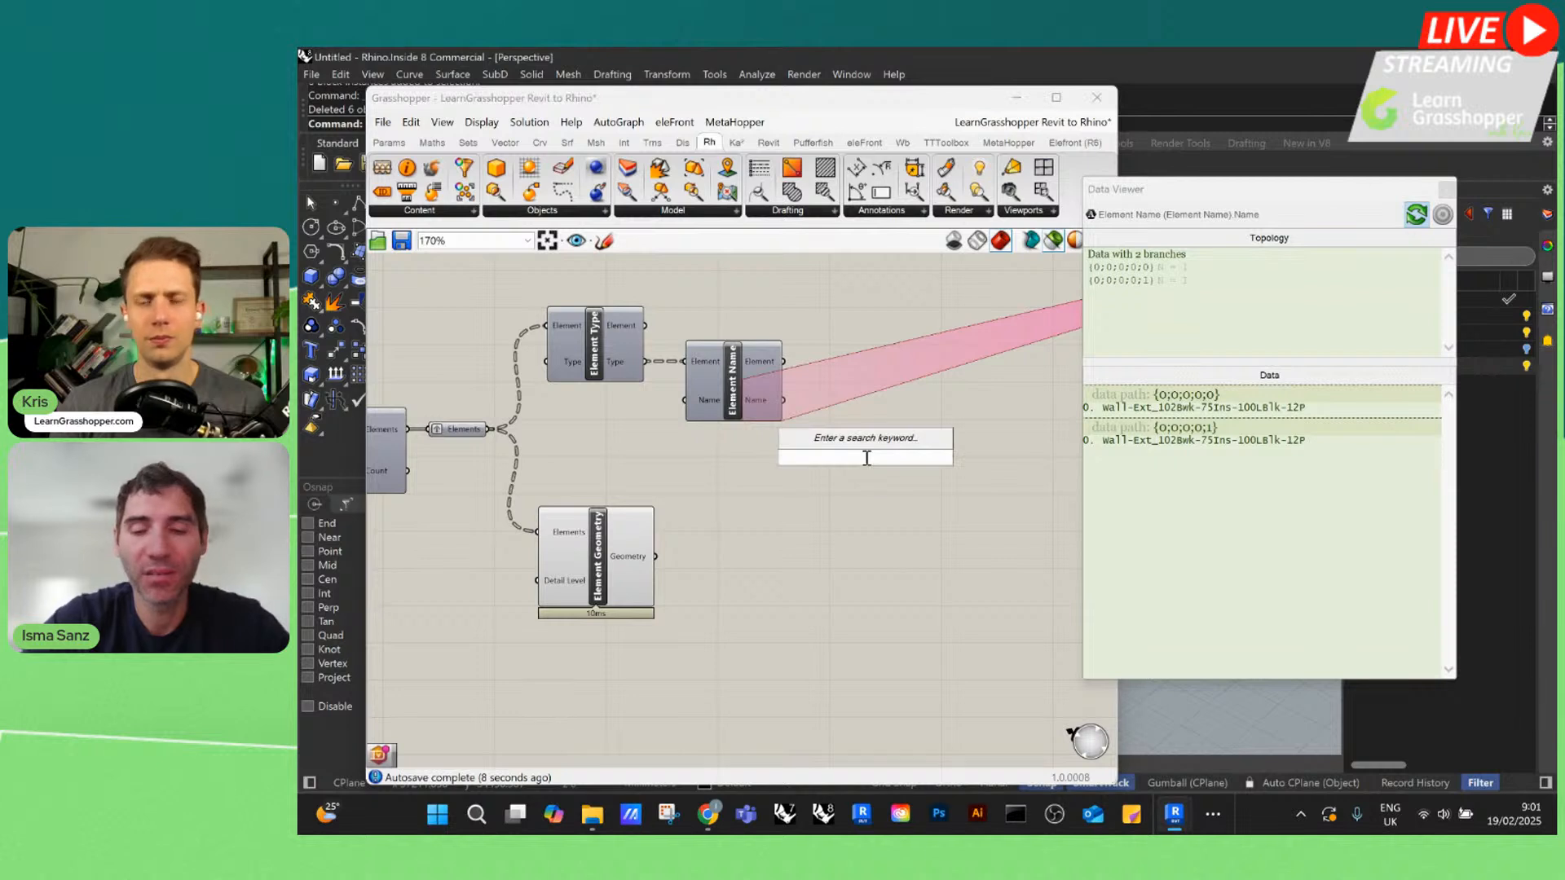
text(a)
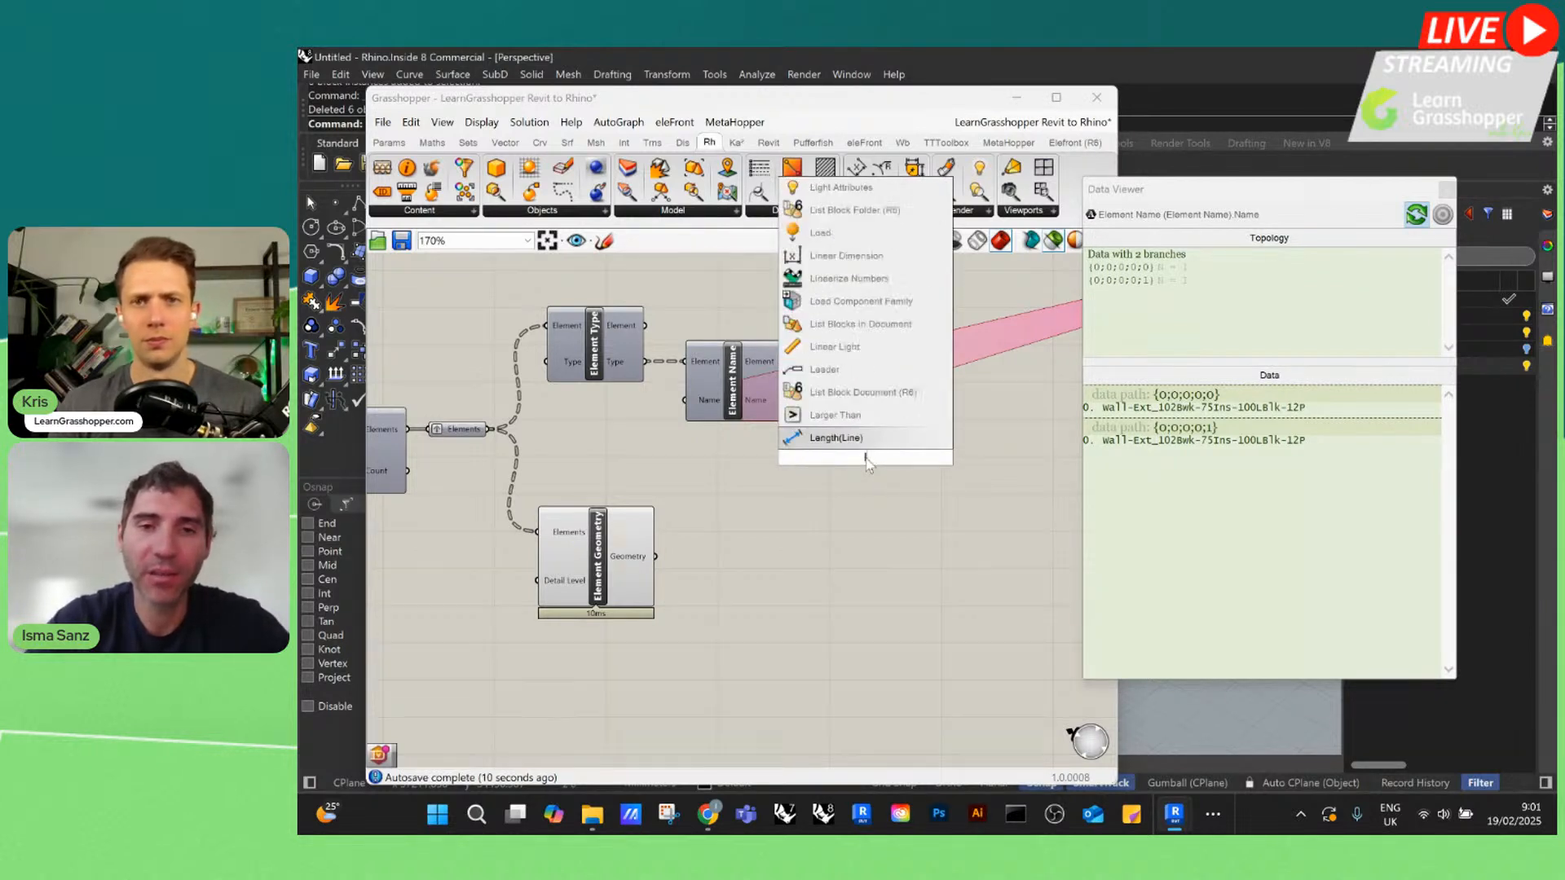
text(ttri)
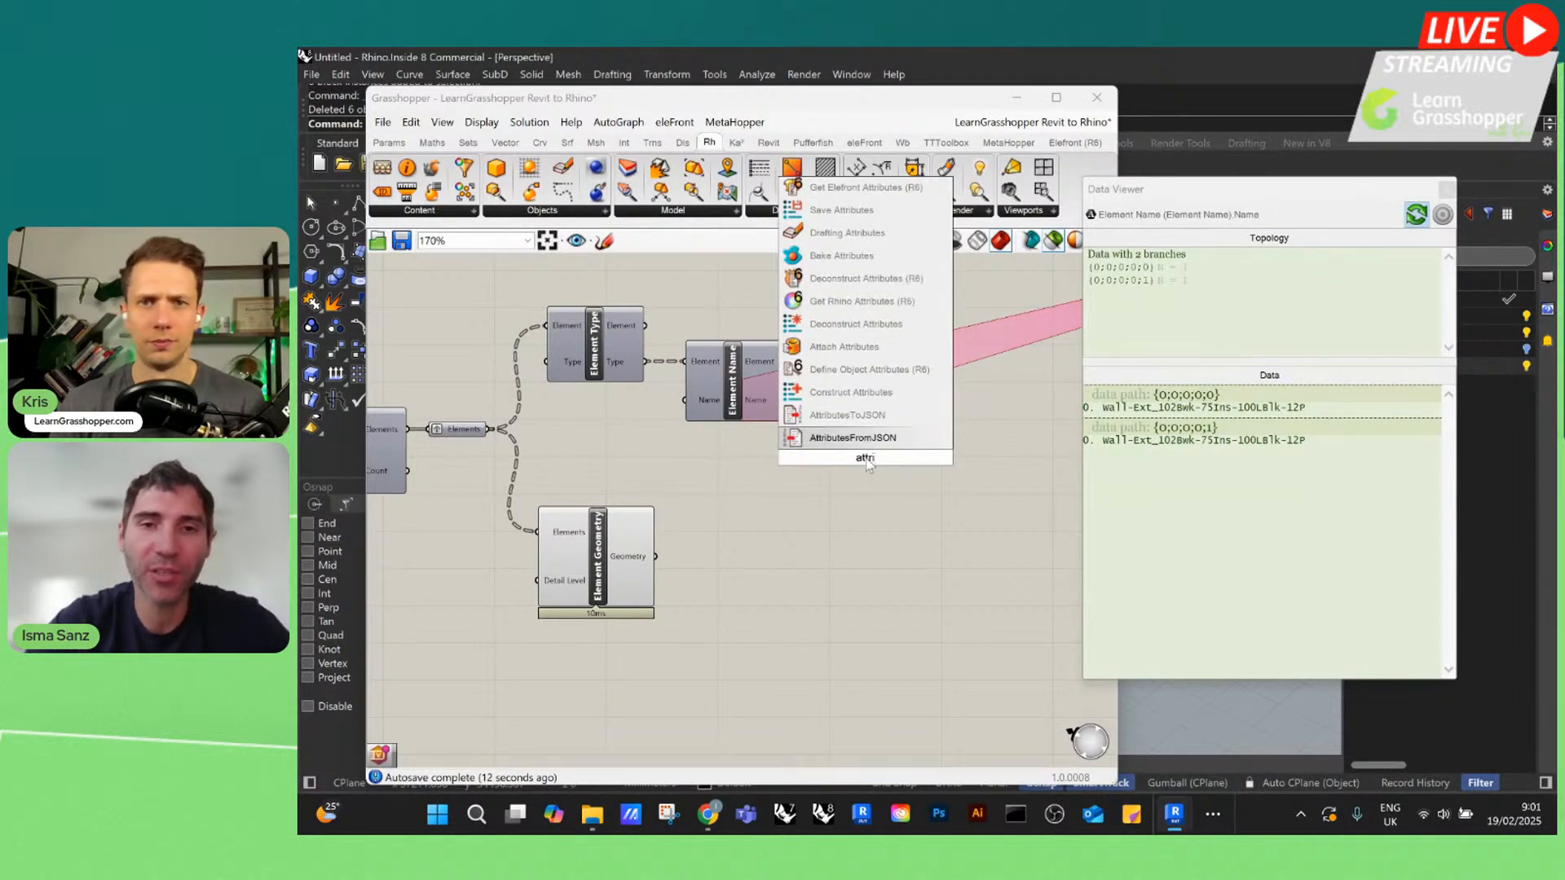
text(bue)
key(BackSpace)
key(BackSpace)
key(BackSpace)
key(BackSpace)
key(BackSpace)
key(BackSpace)
key(BackSpace)
key(BackSpace)
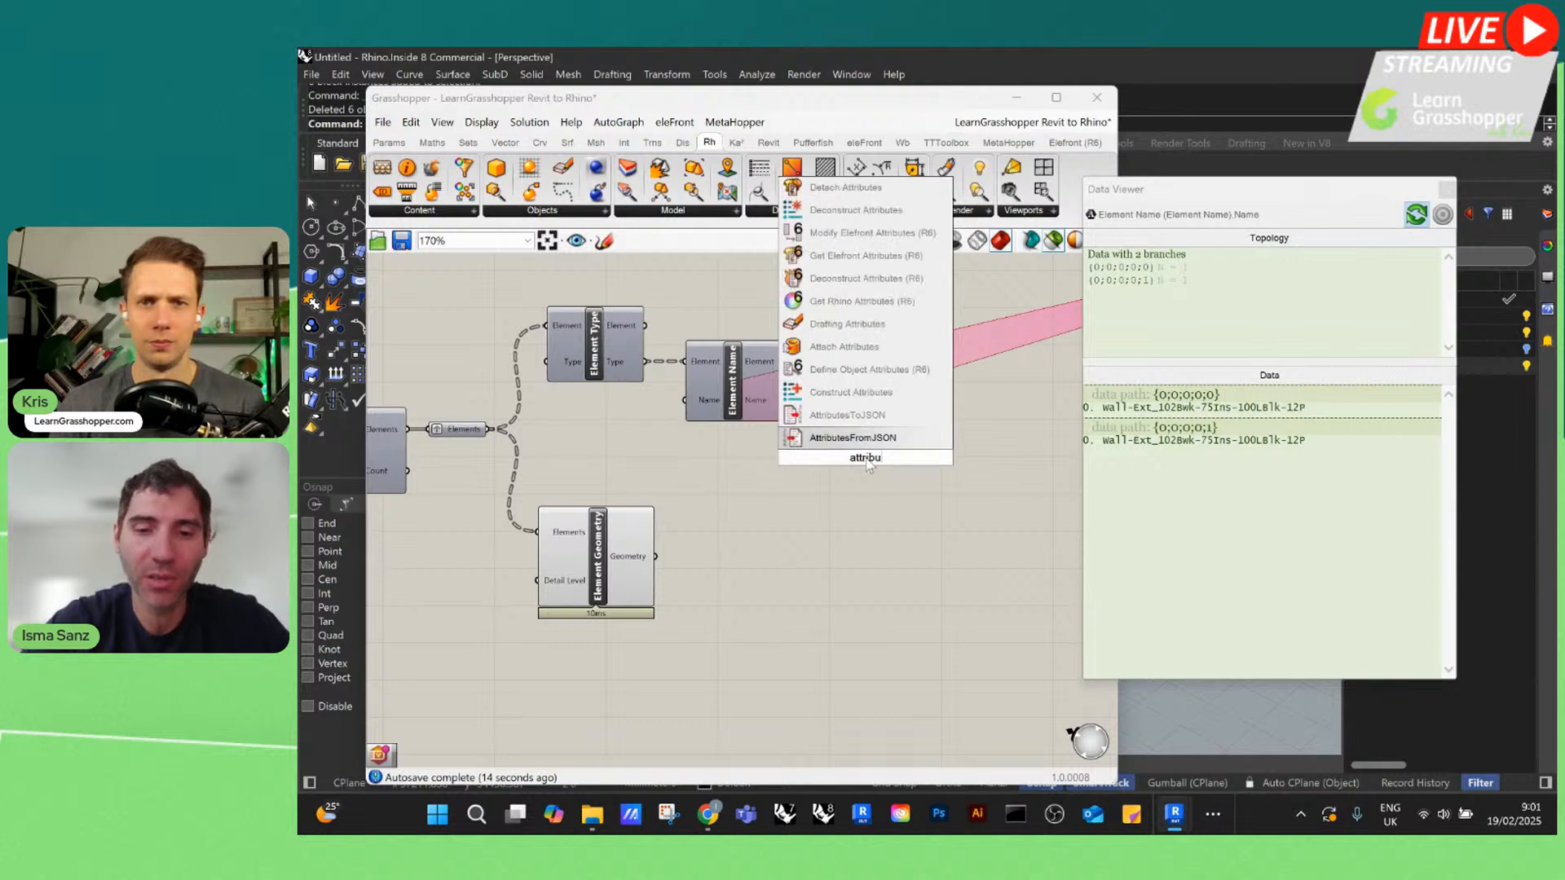
text(elefront a)
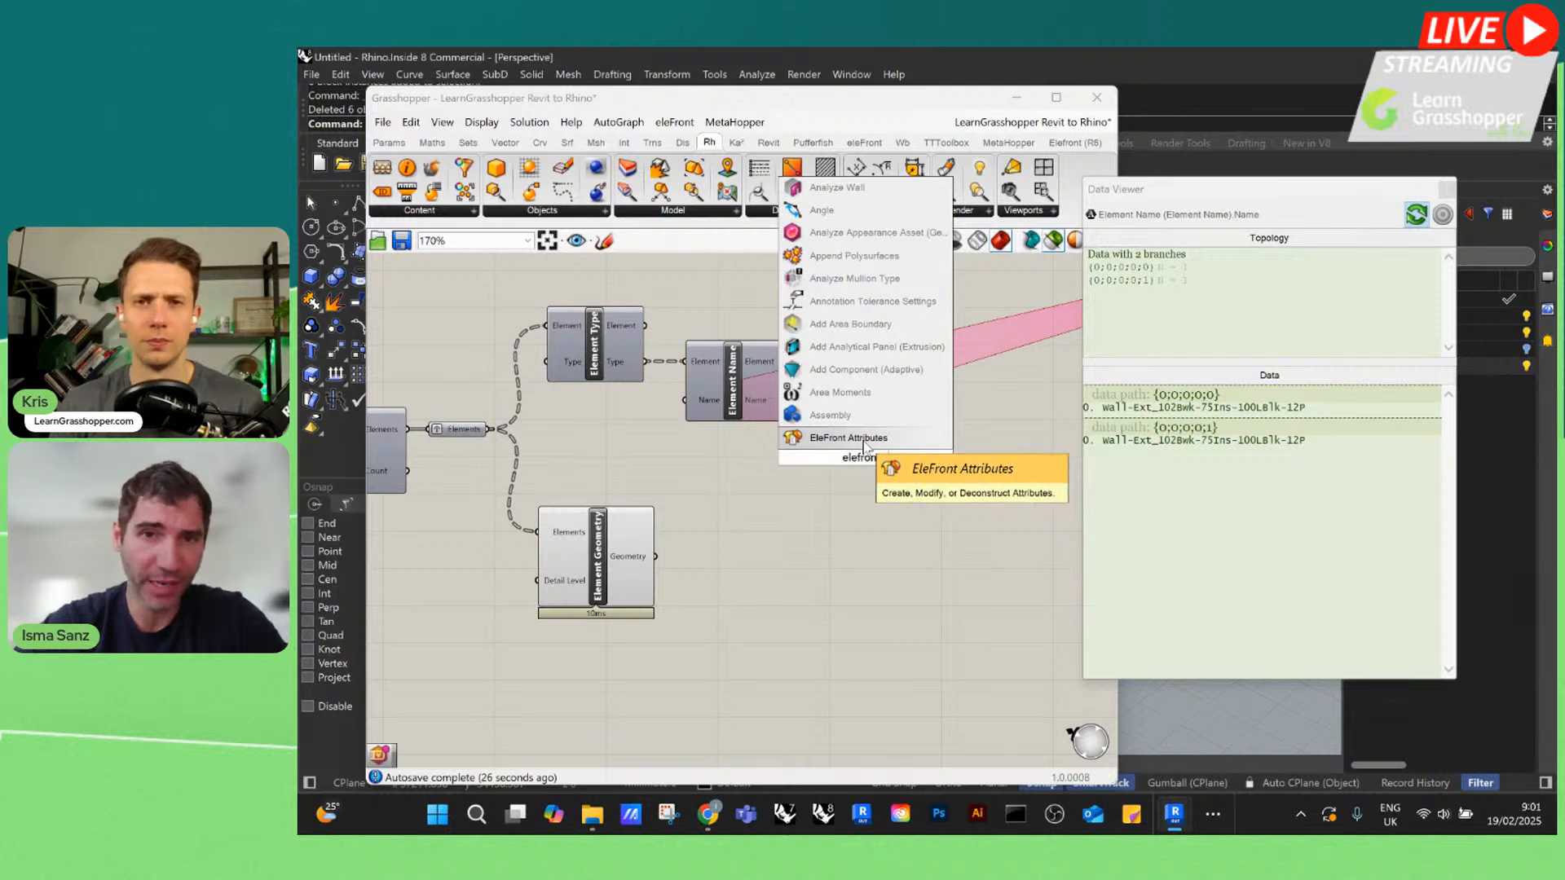
click(864, 444)
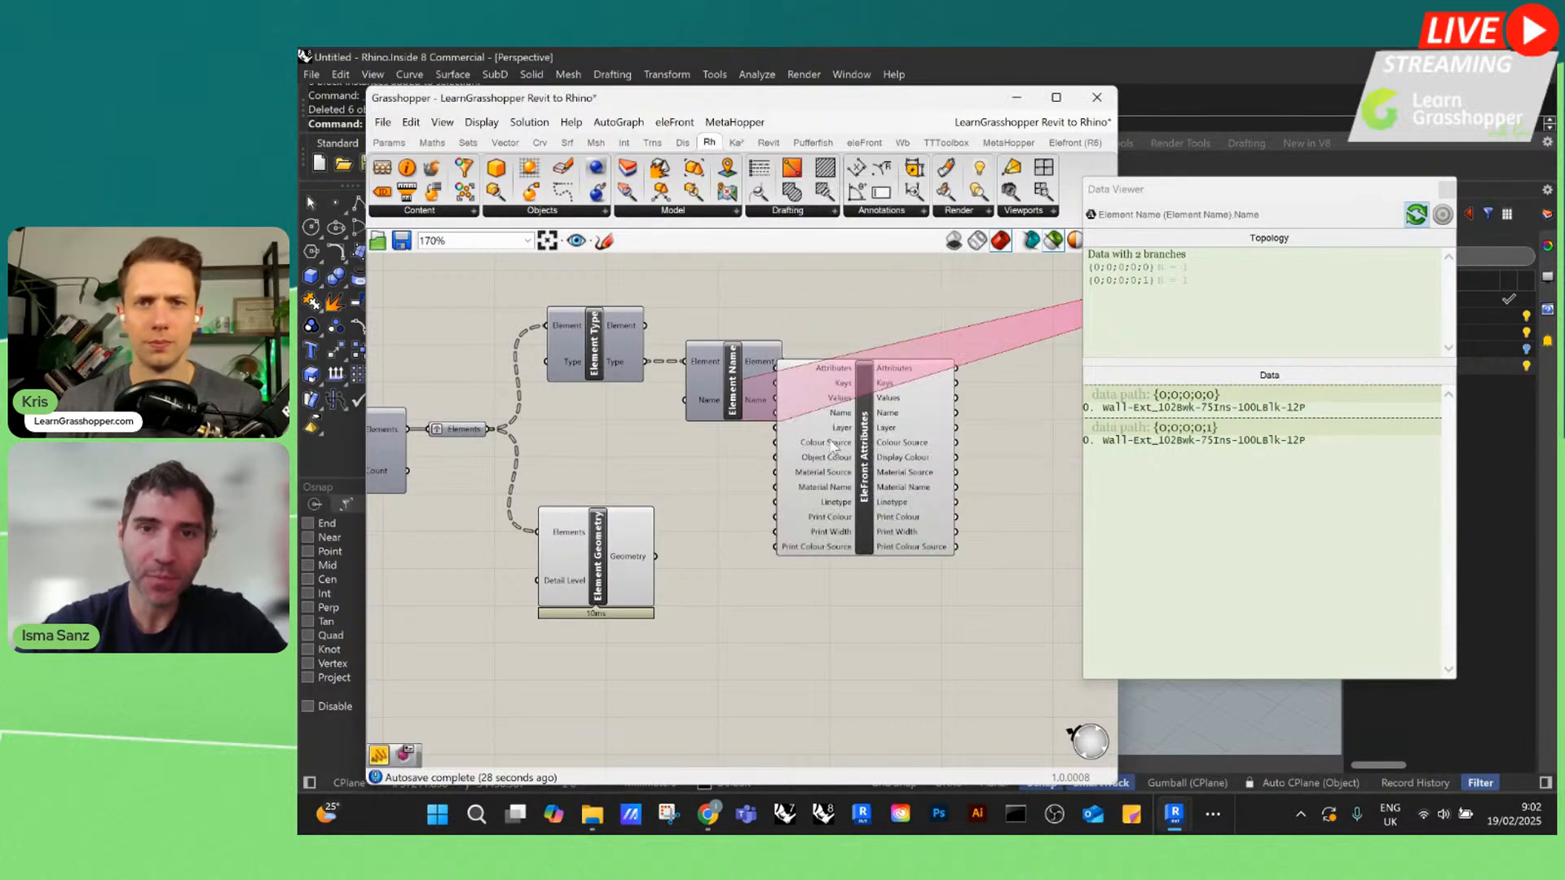
Position the EleFront Attributes component clear of Element Name, and shift the Data Viewer closer to the components
scroll(879, 450, up, 3)
scroll(885, 473, down, 3)
right_drag(902, 512, 797, 435)
drag(774, 411, 830, 434)
drag(1389, 197, 1290, 186)
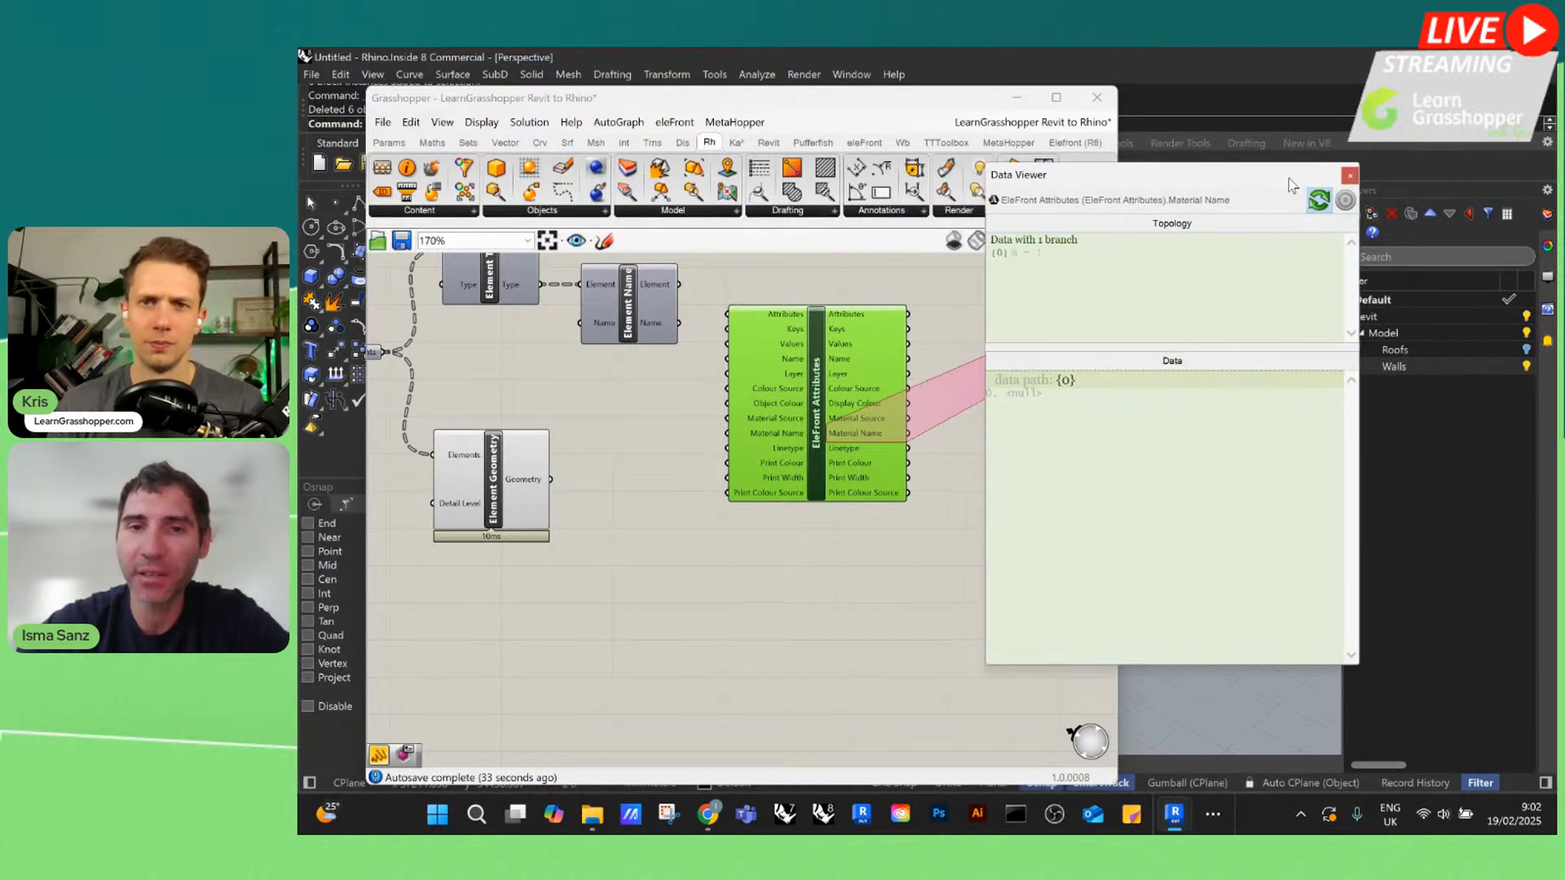
Connect Element Name's Name output to the Layer input of EleFront Attributes, and align the attributes component level with Element Name
click(651, 326)
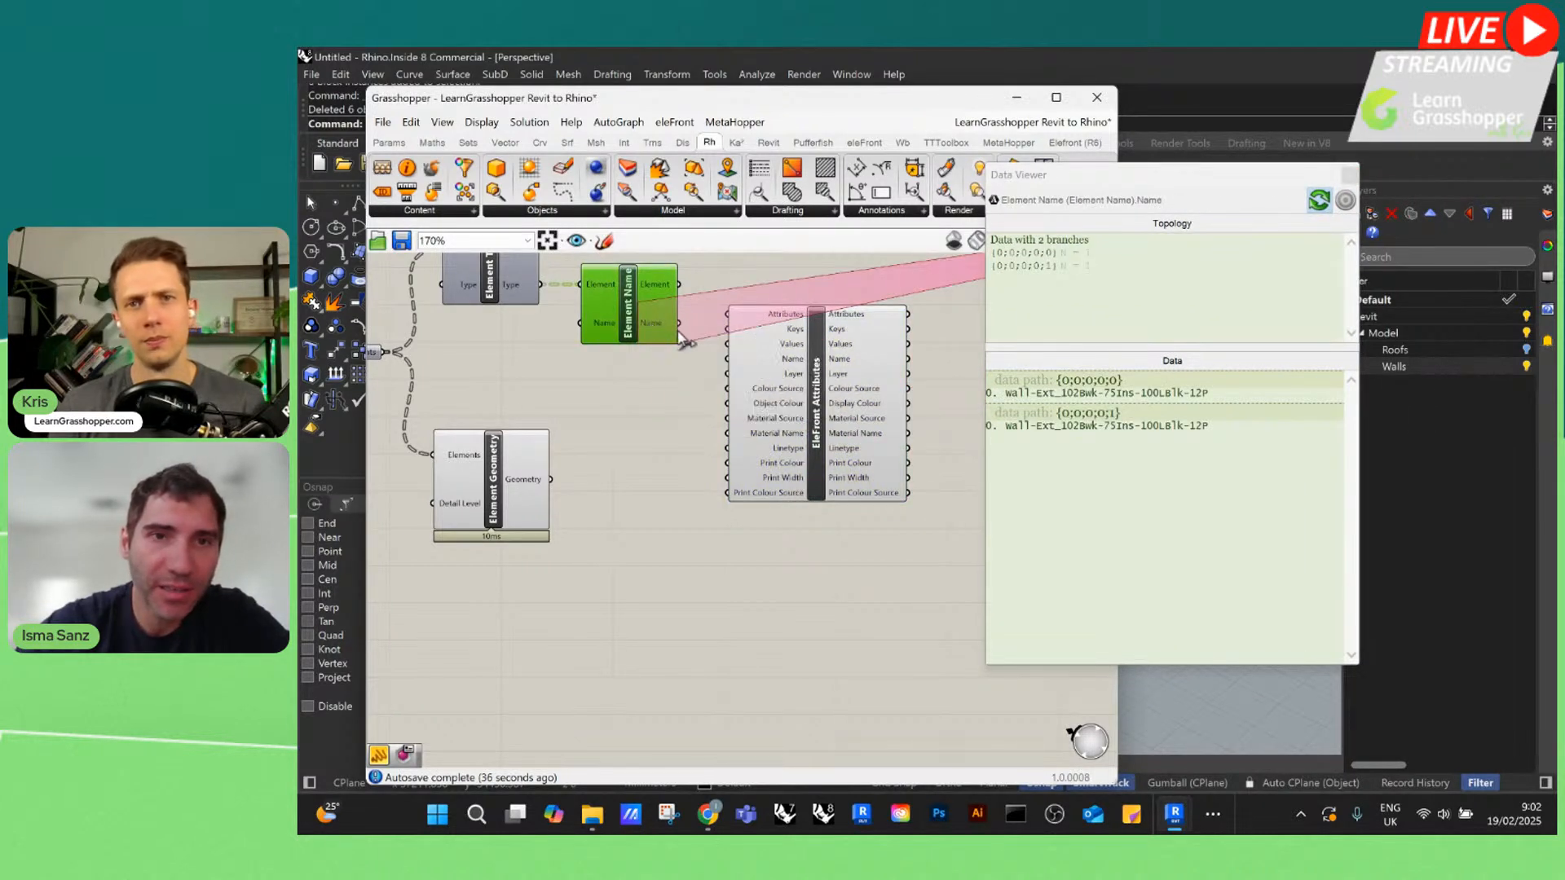
drag(679, 323, 767, 512)
scroll(540, 305, down, 3)
scroll(648, 361, up, 2)
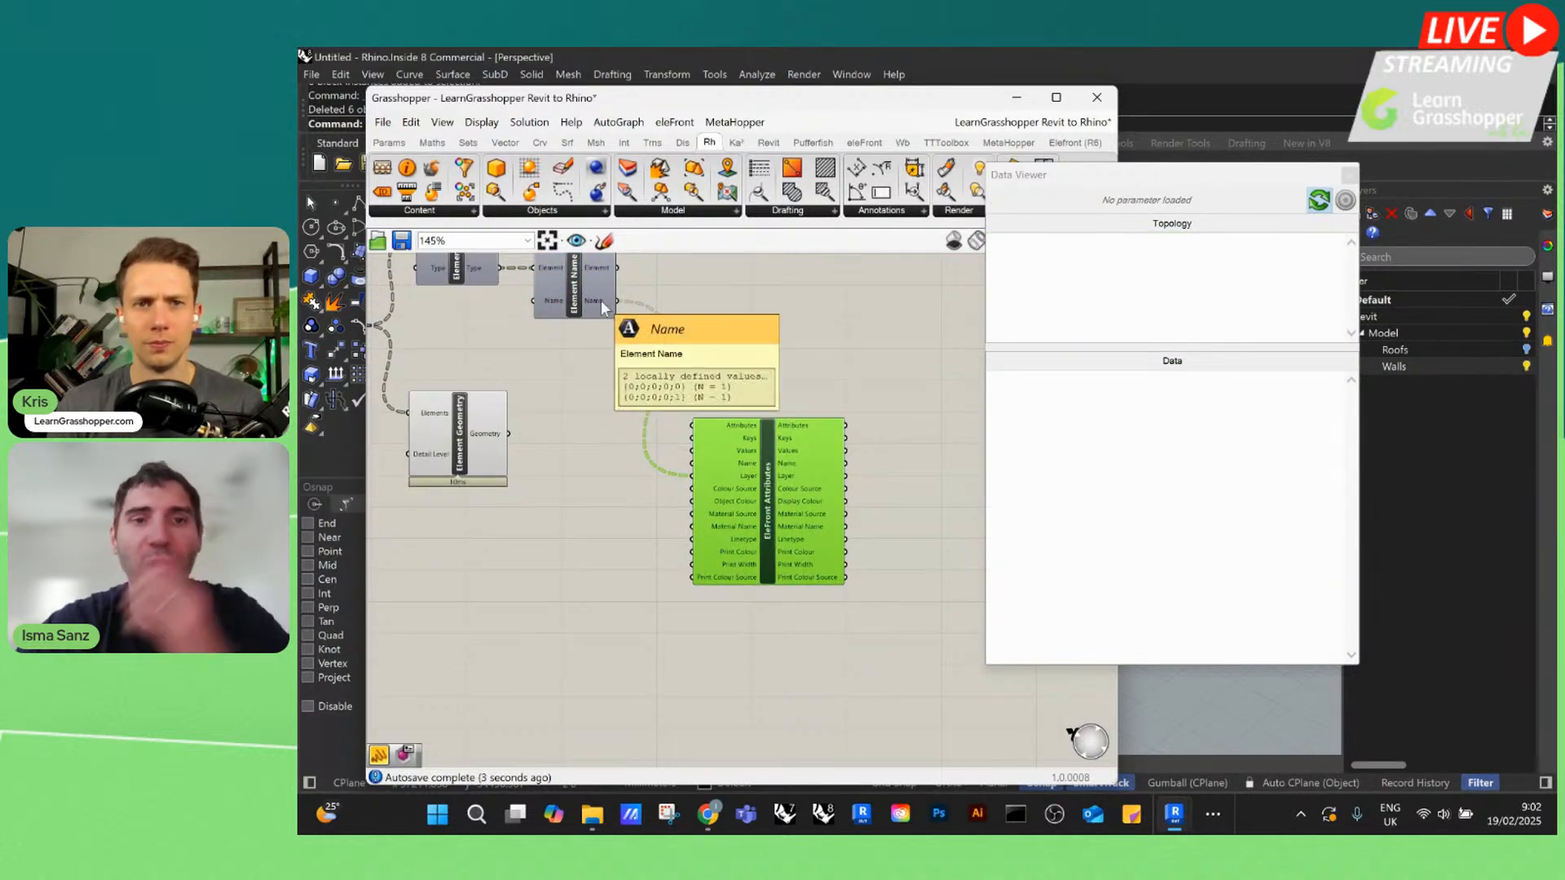
click(493, 433)
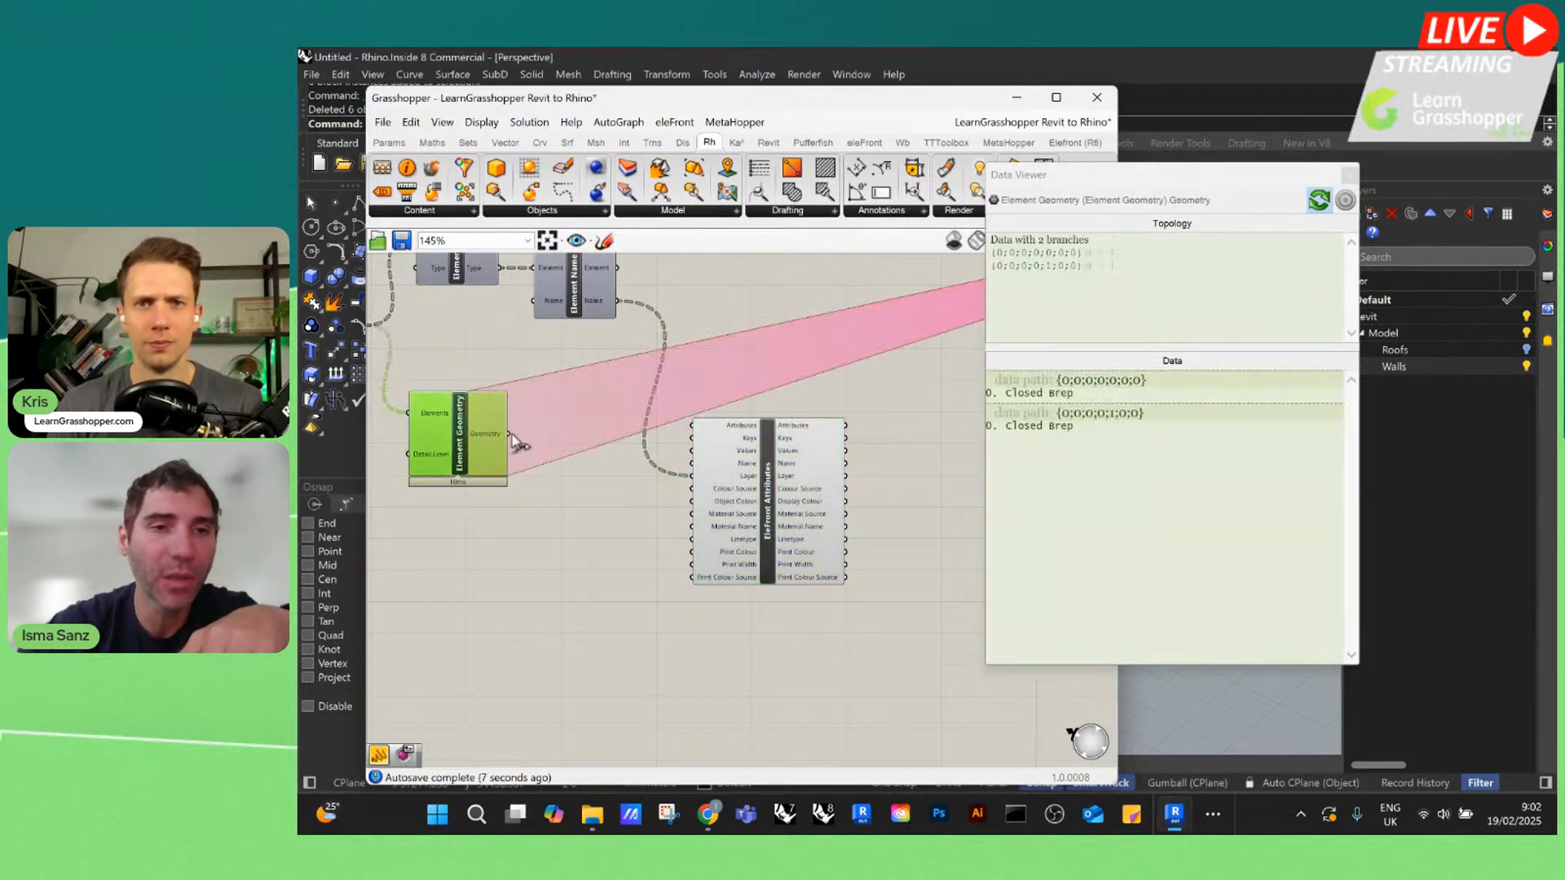
drag(773, 510, 756, 335)
Add a Bake Objects component below EleFront Attributes and connect the Element Geometry output to its Geometry input
double_click(874, 482)
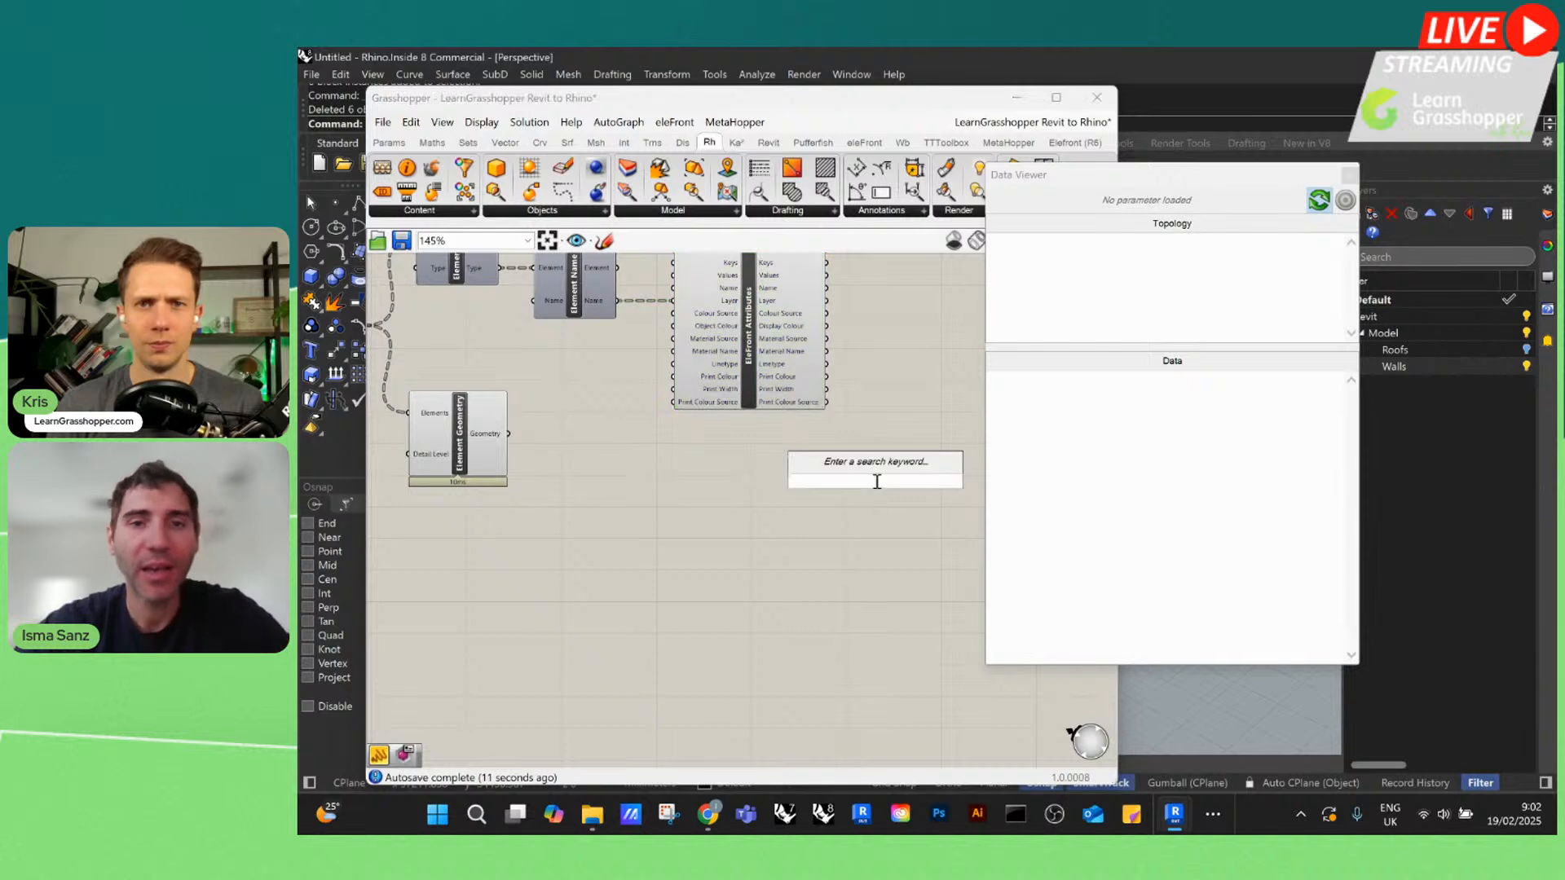
text(bake)
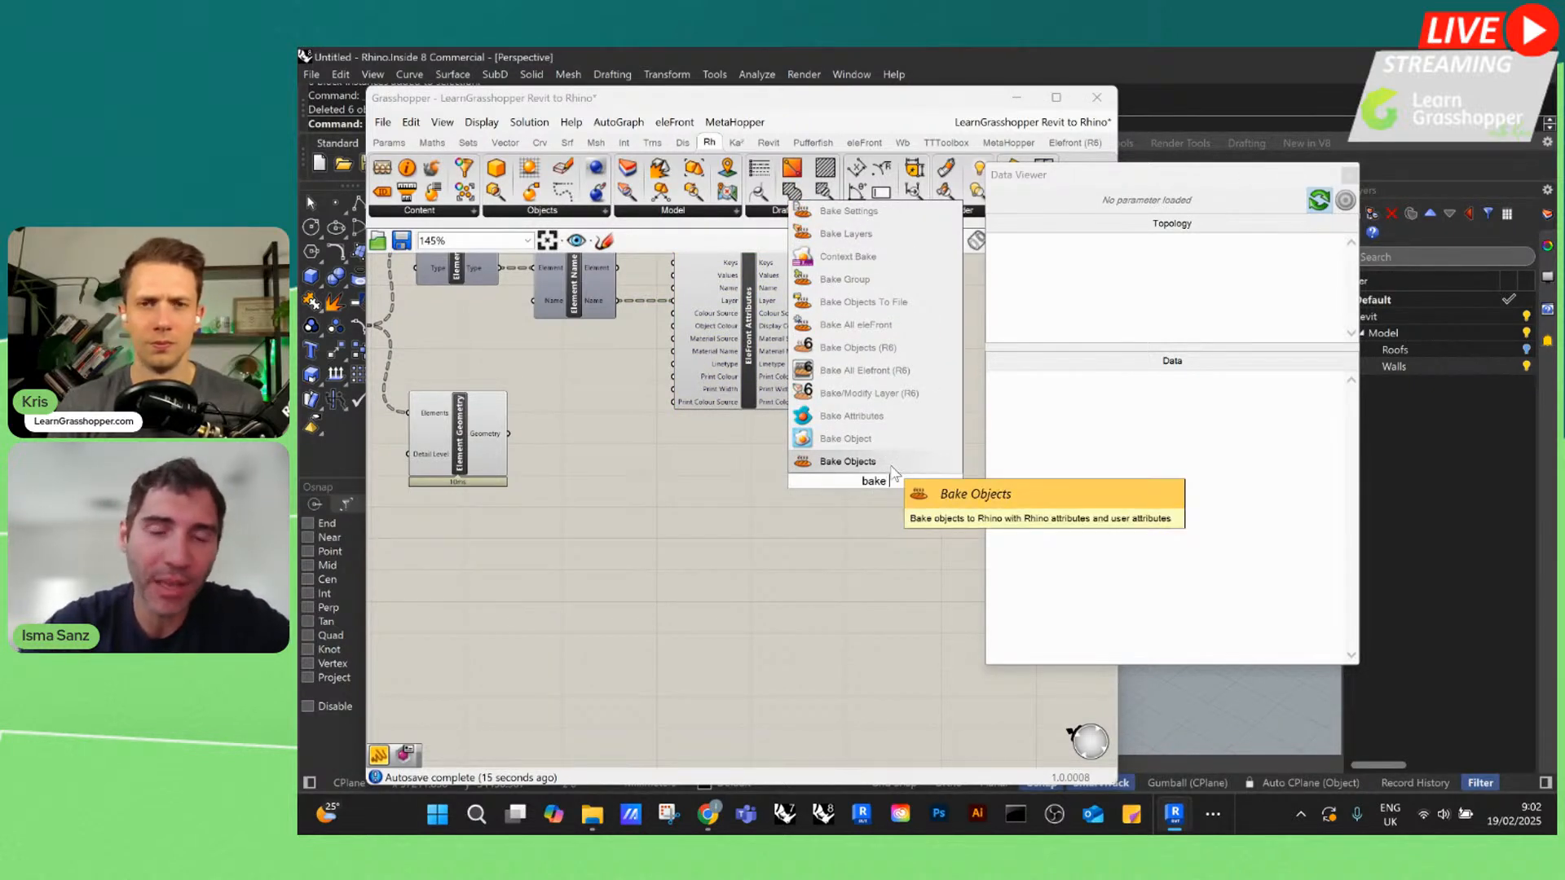
click(894, 469)
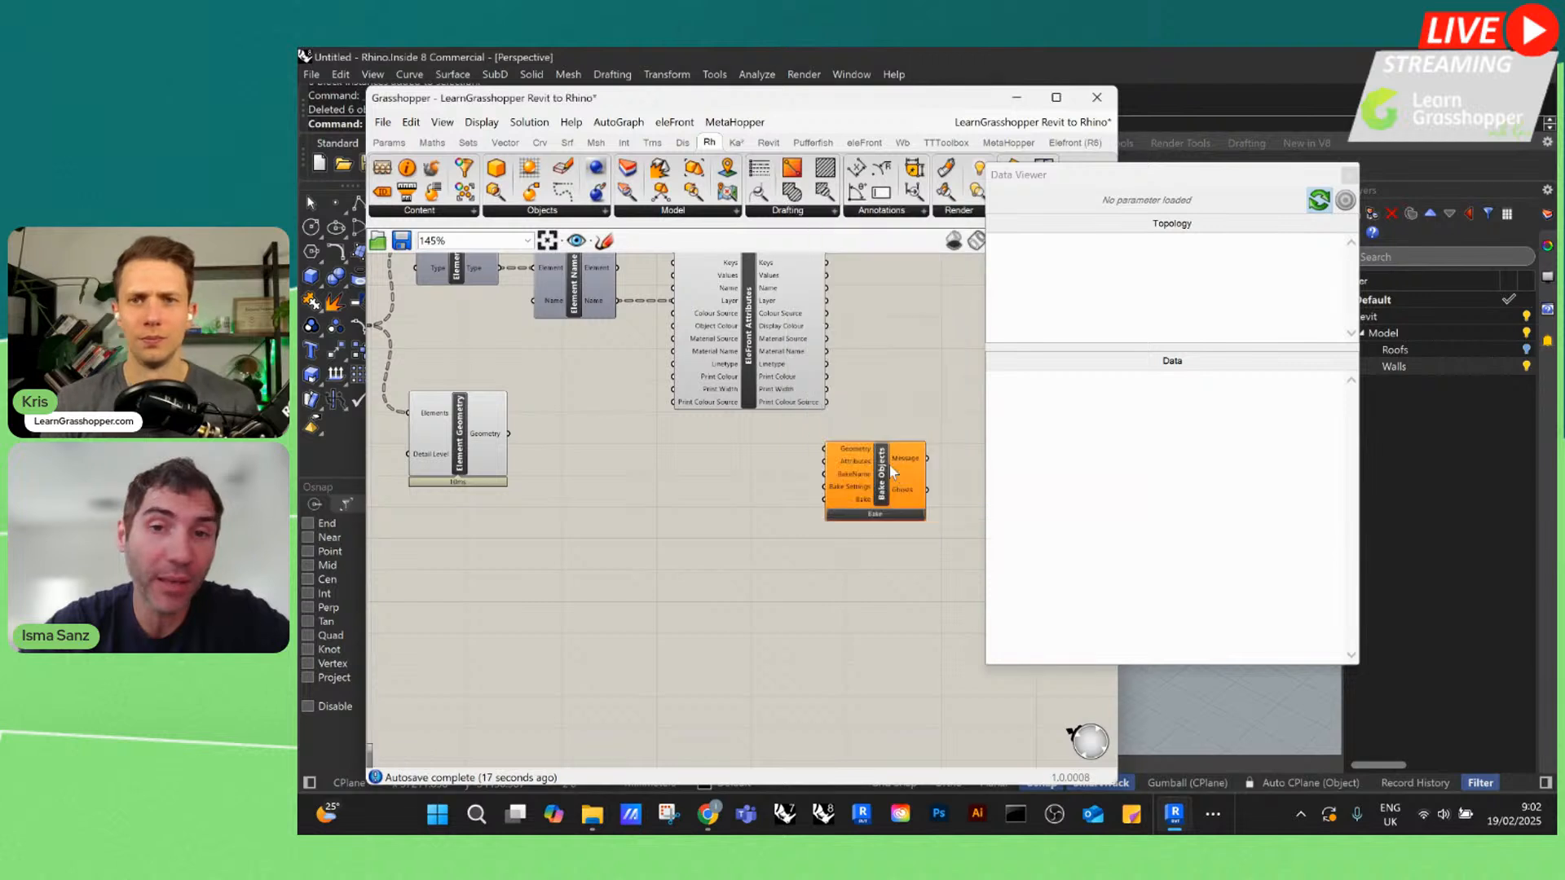
drag(900, 490, 928, 477)
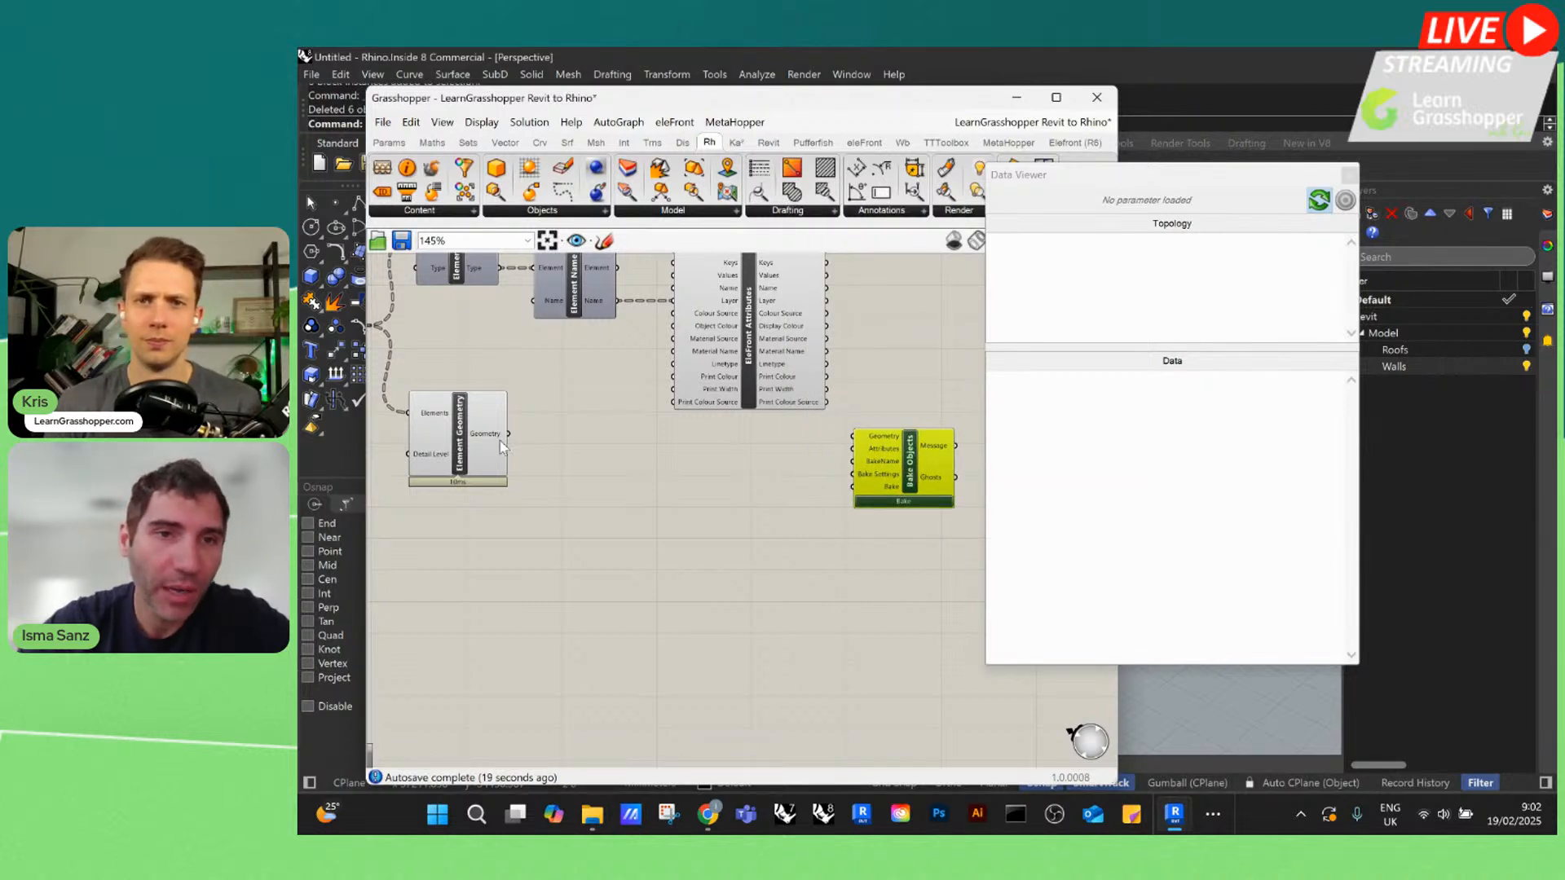
drag(508, 434, 918, 465)
scroll(662, 481, down, 1)
scroll(832, 353, up, 2)
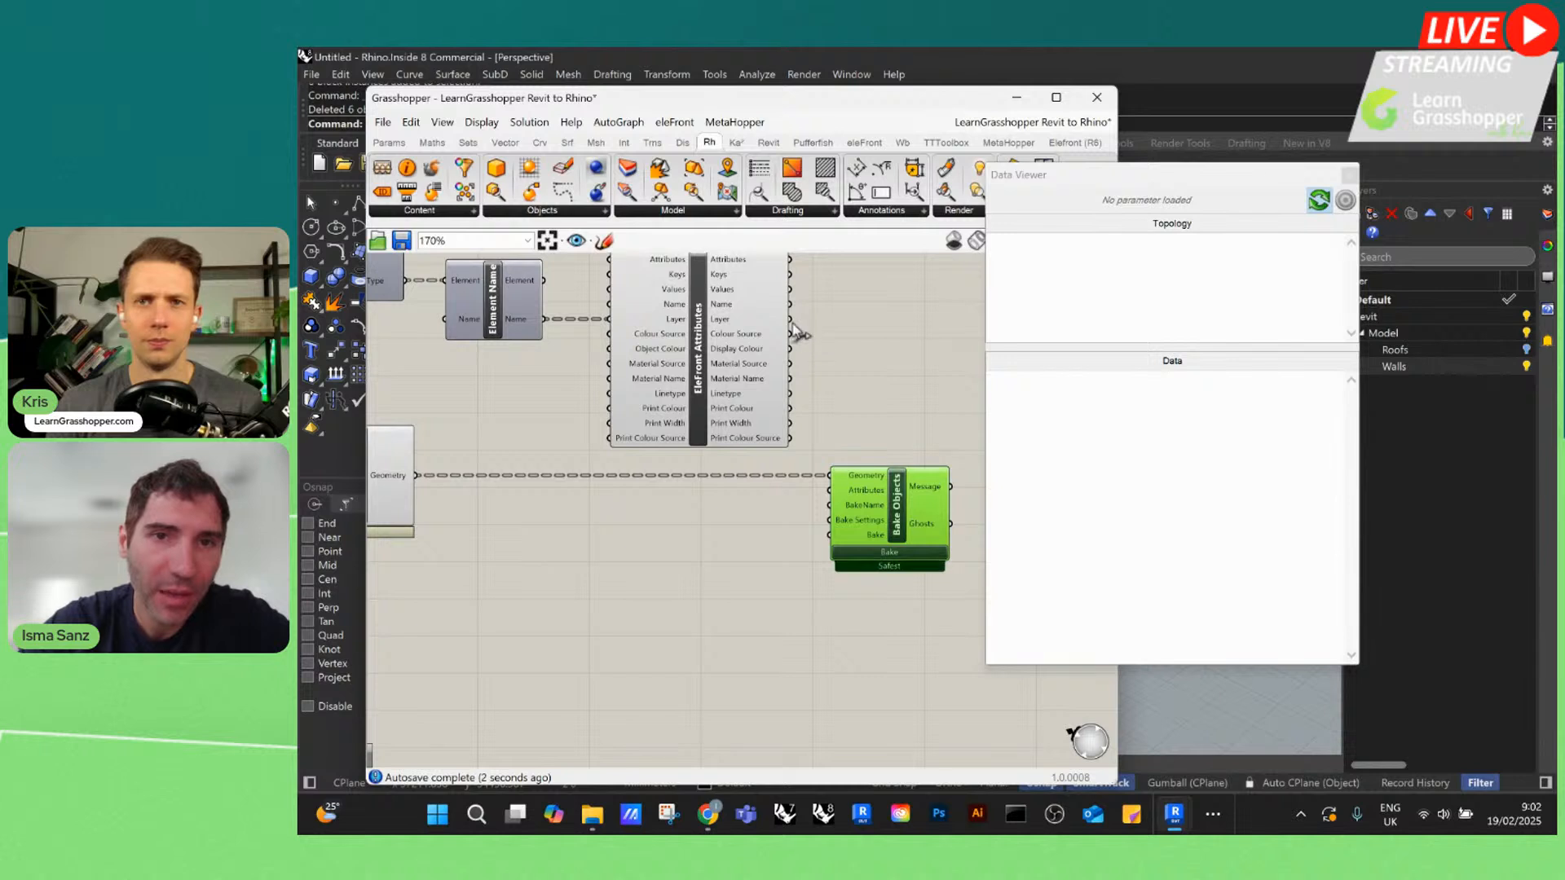
Connect the Attributes output of EleFront Attributes to the Attributes input of Bake Objects, and close the Data Viewer
drag(790, 319, 874, 396)
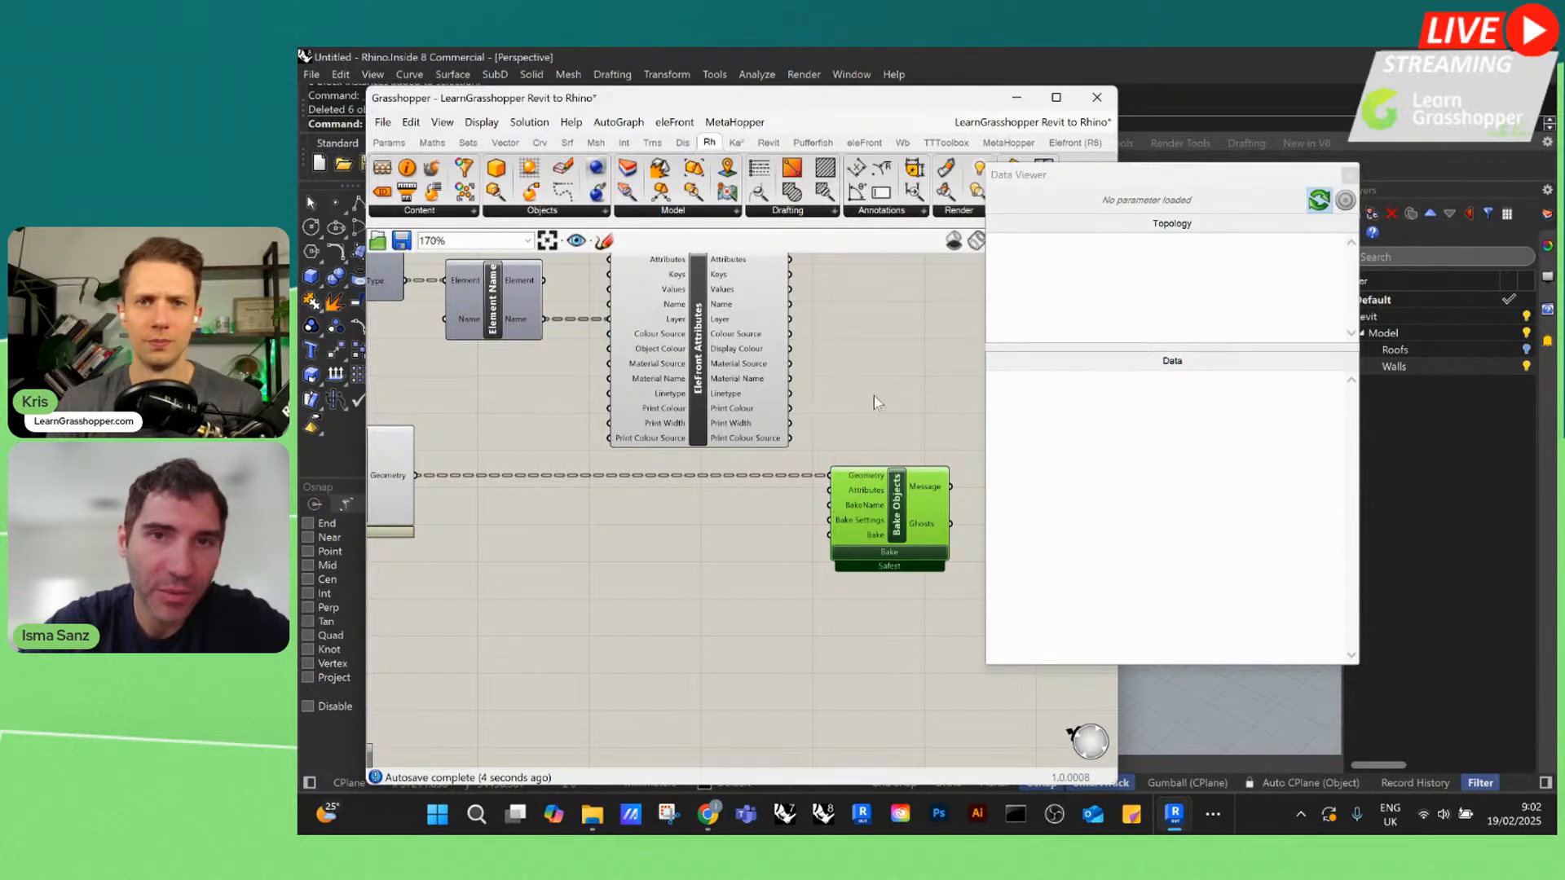
scroll(872, 394, down, 2)
scroll(768, 375, up, 2)
drag(754, 366, 814, 548)
scroll(572, 367, down, 2)
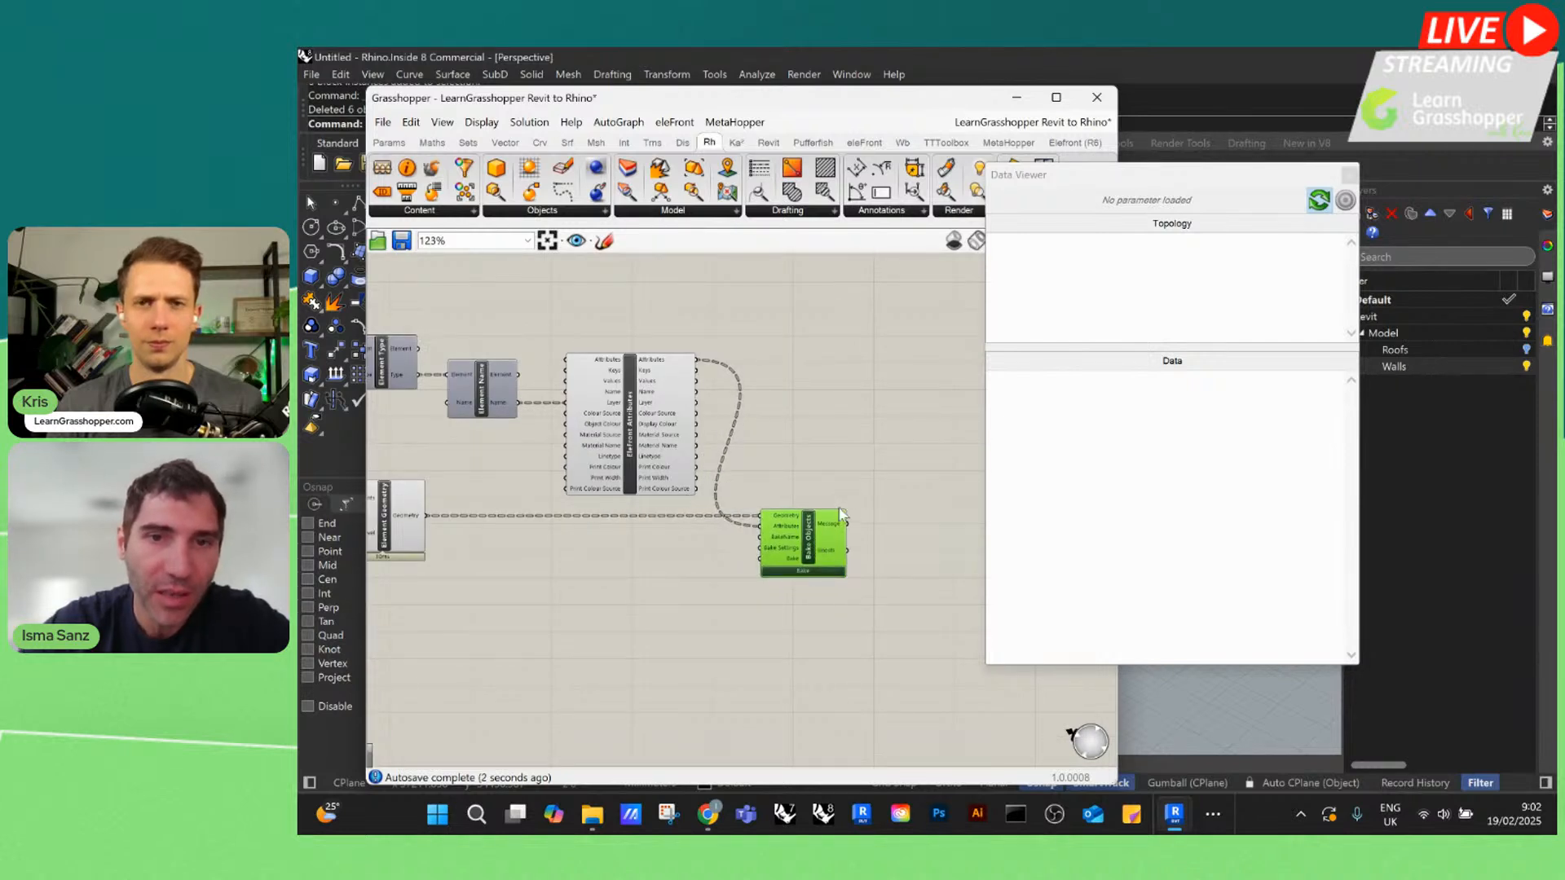
click(1350, 174)
scroll(742, 358, down, 1)
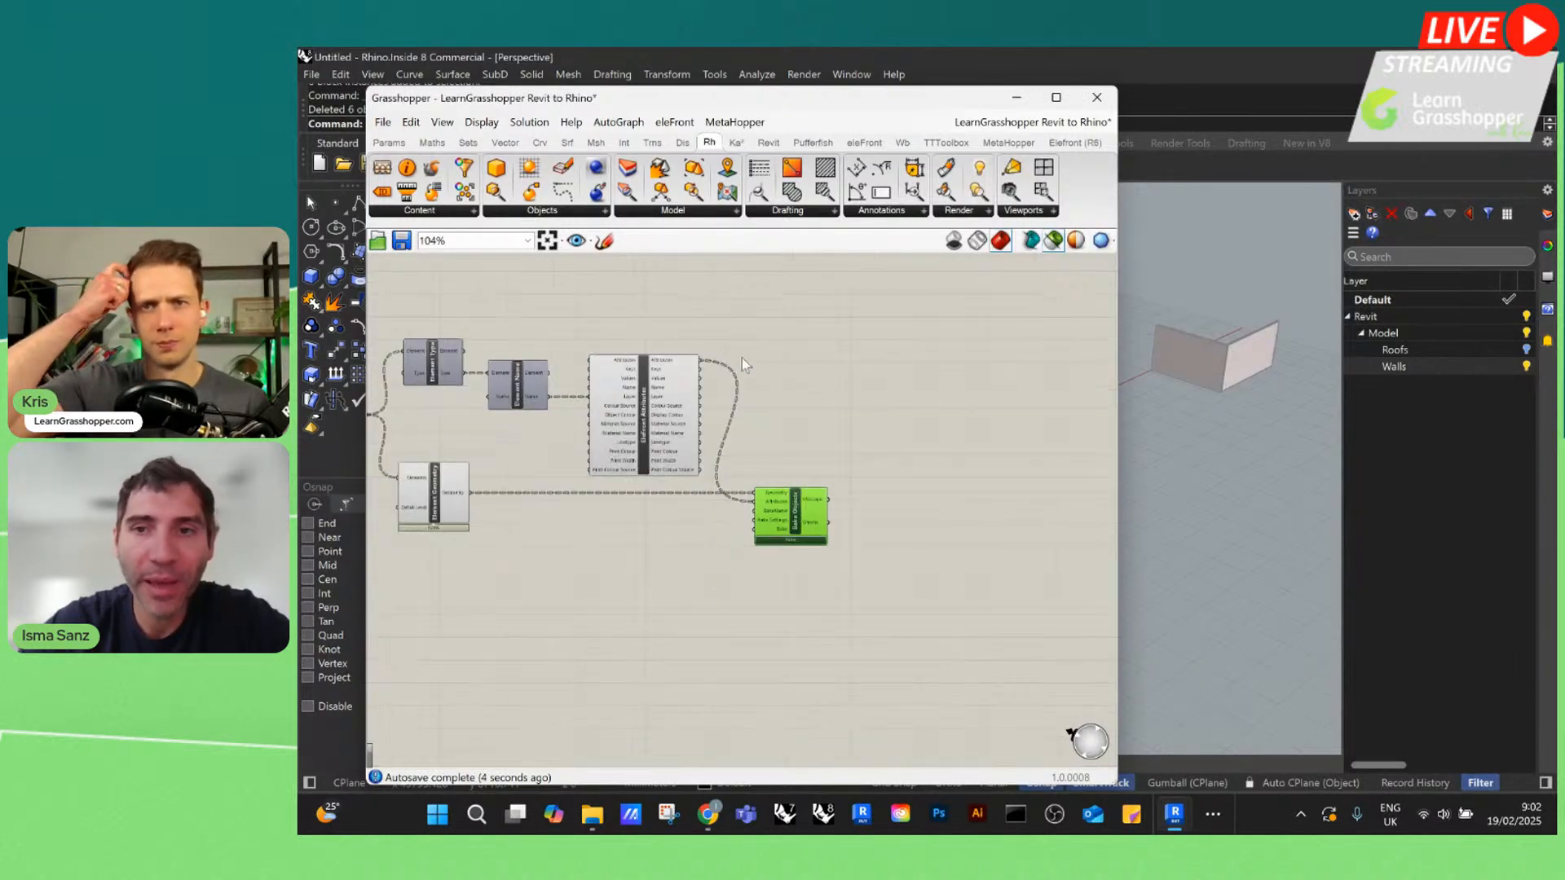
Delete the existing wall geometry from the Rhino viewport and bake the walls again with the Bake Objects component
click(1209, 360)
key(Delete)
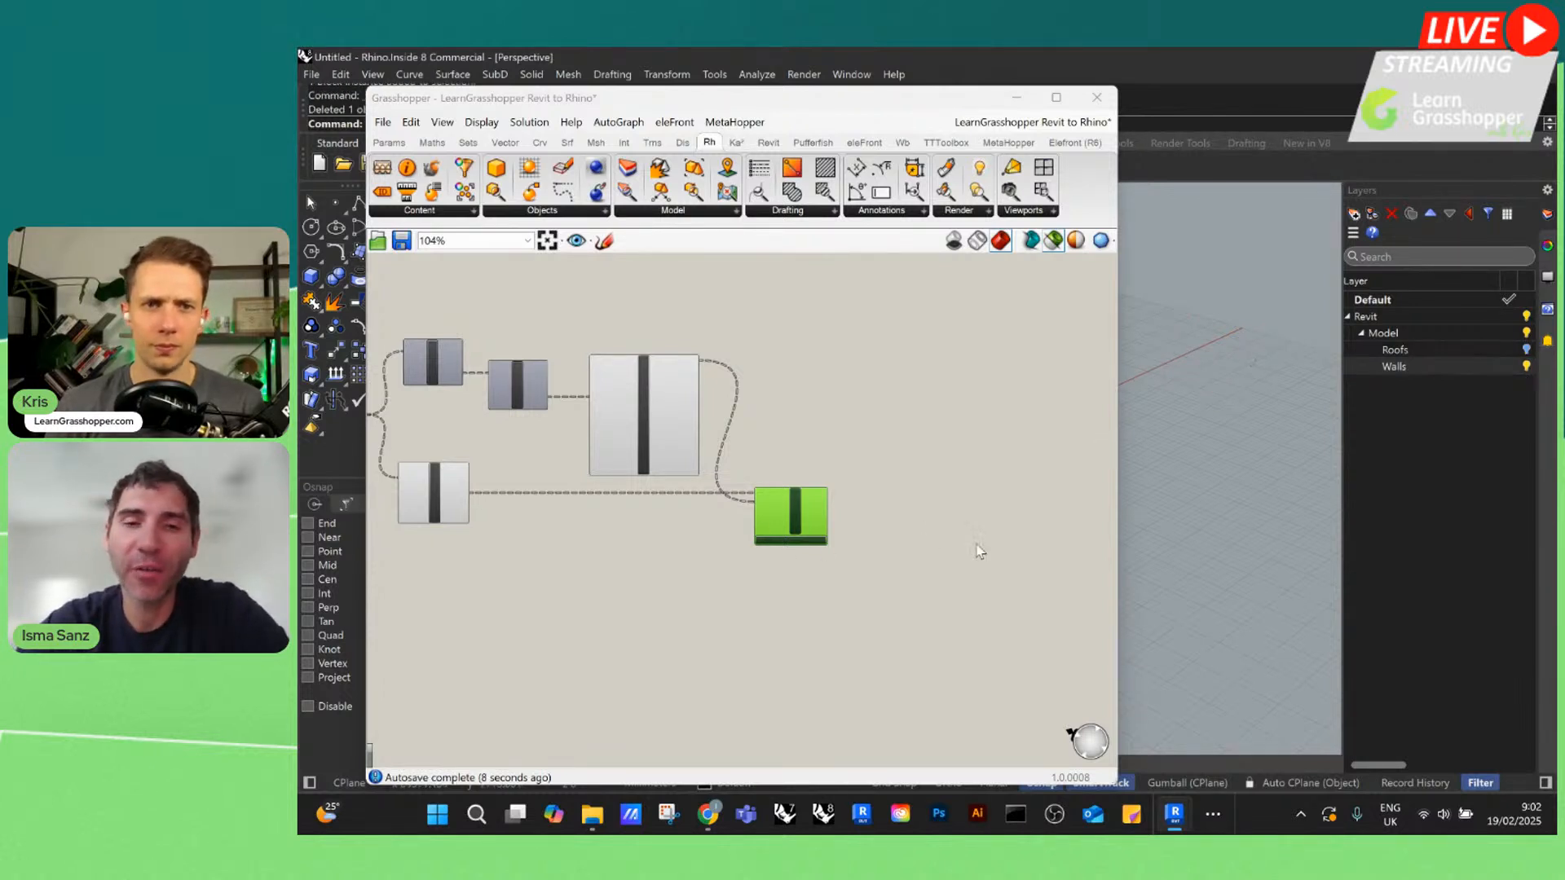
click(771, 541)
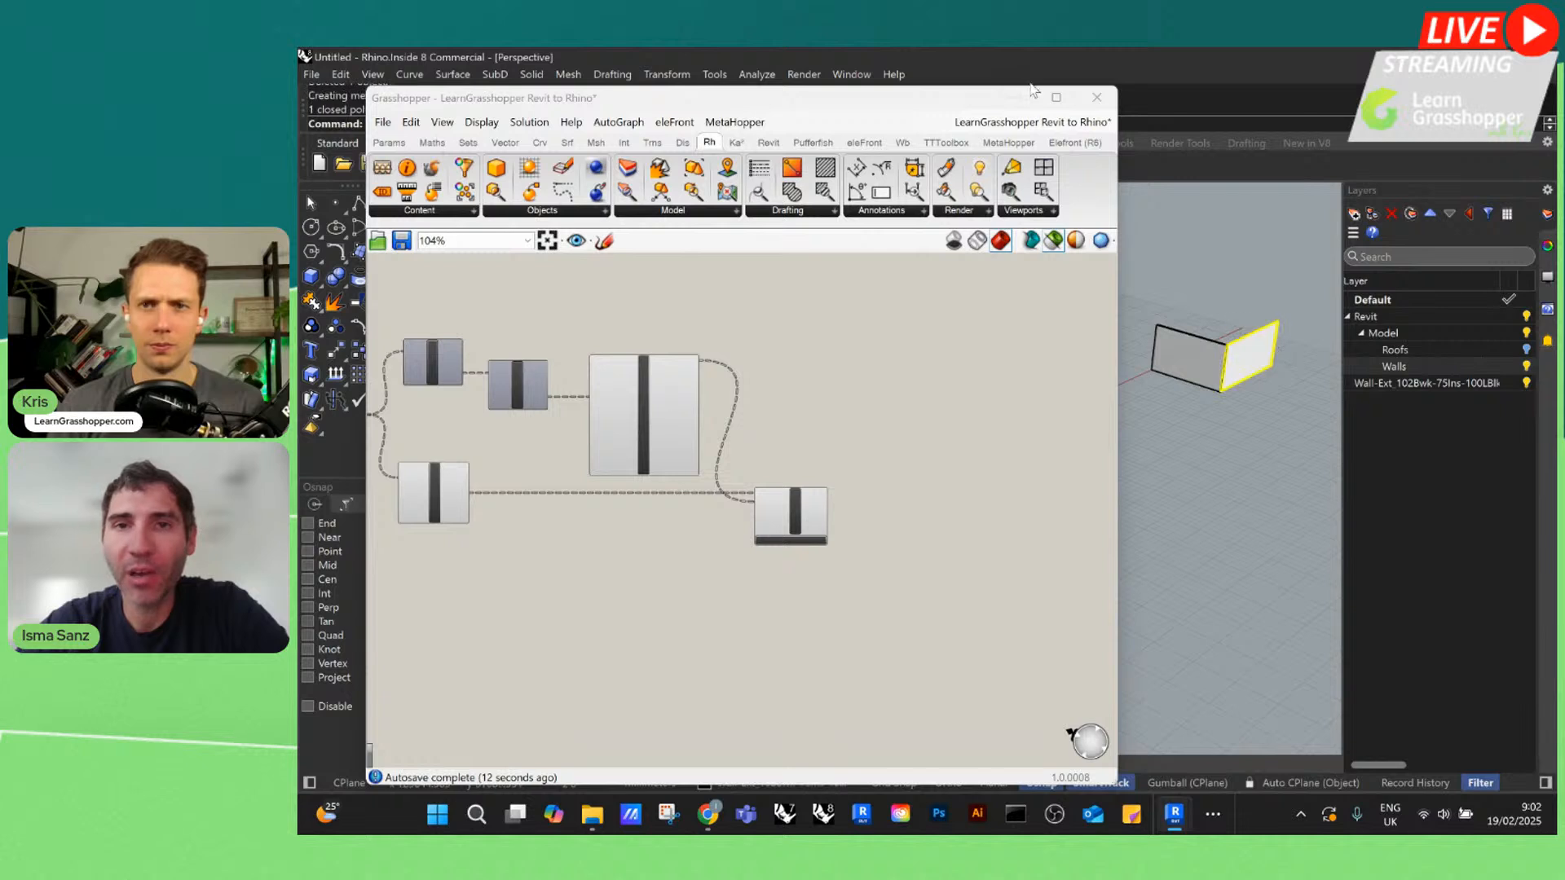
Move the Grasshopper window clear of the baked walls and check the Wall-Ext layer by toggling its visibility off and on
drag(936, 104, 863, 209)
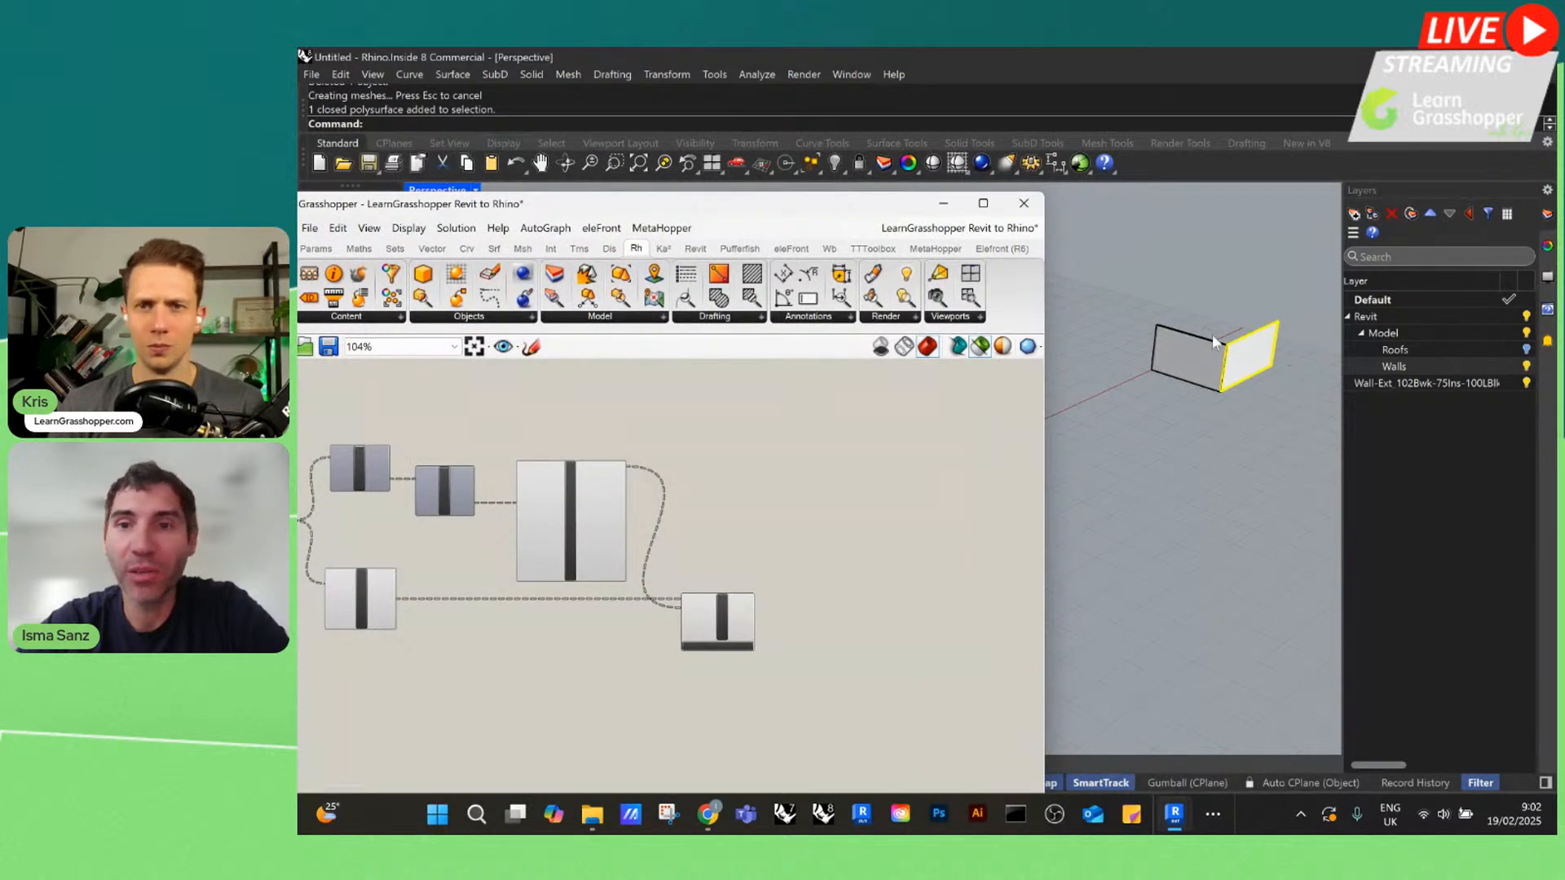
scroll(1214, 342, up, 3)
click(1482, 368)
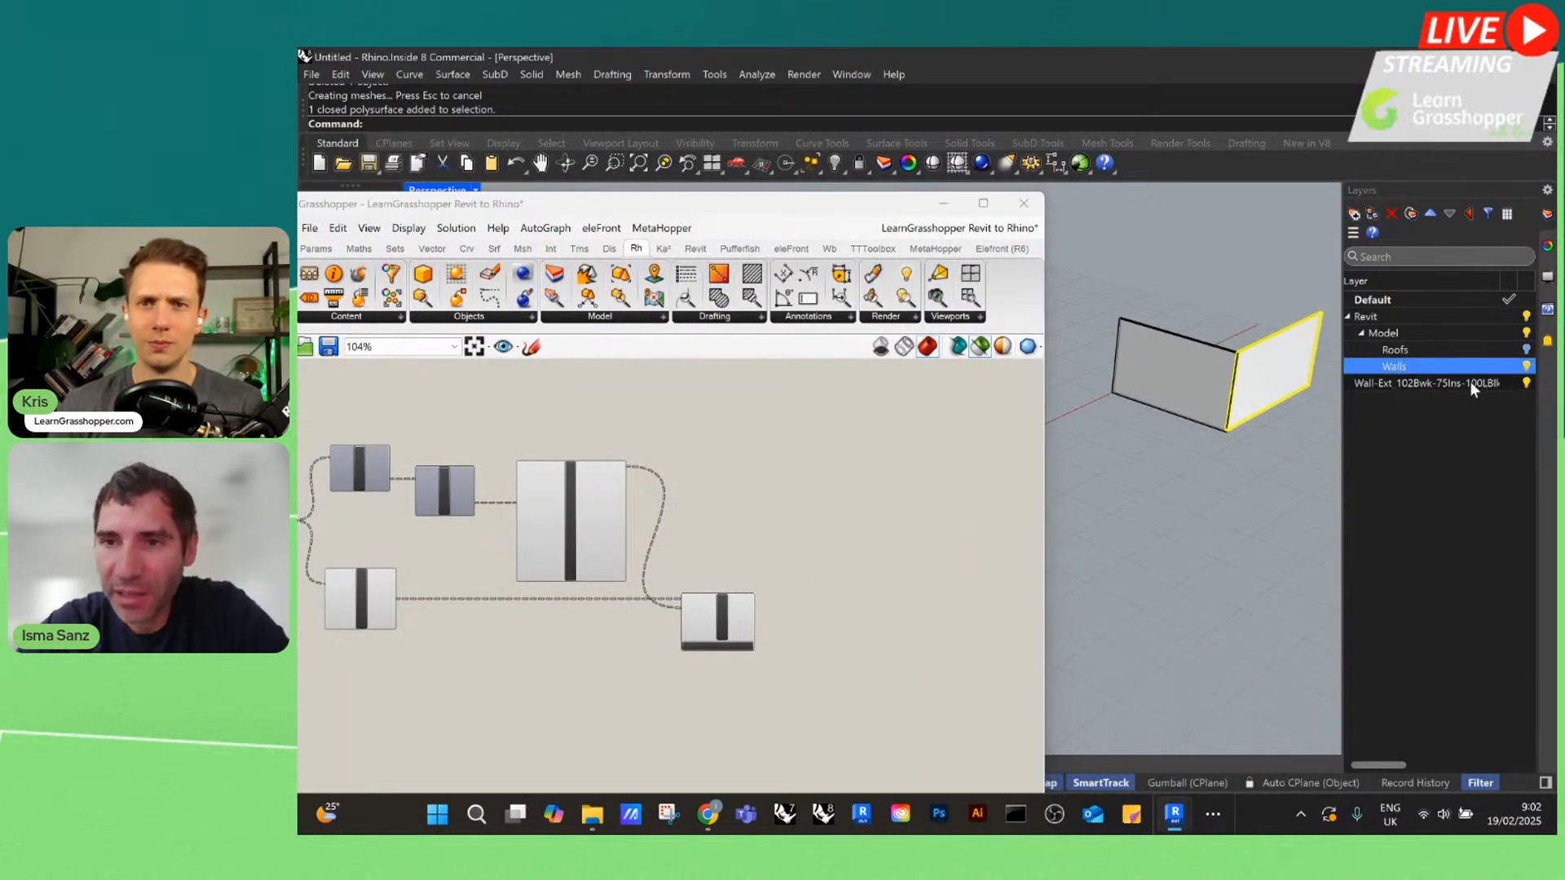
click(1527, 383)
click(1526, 382)
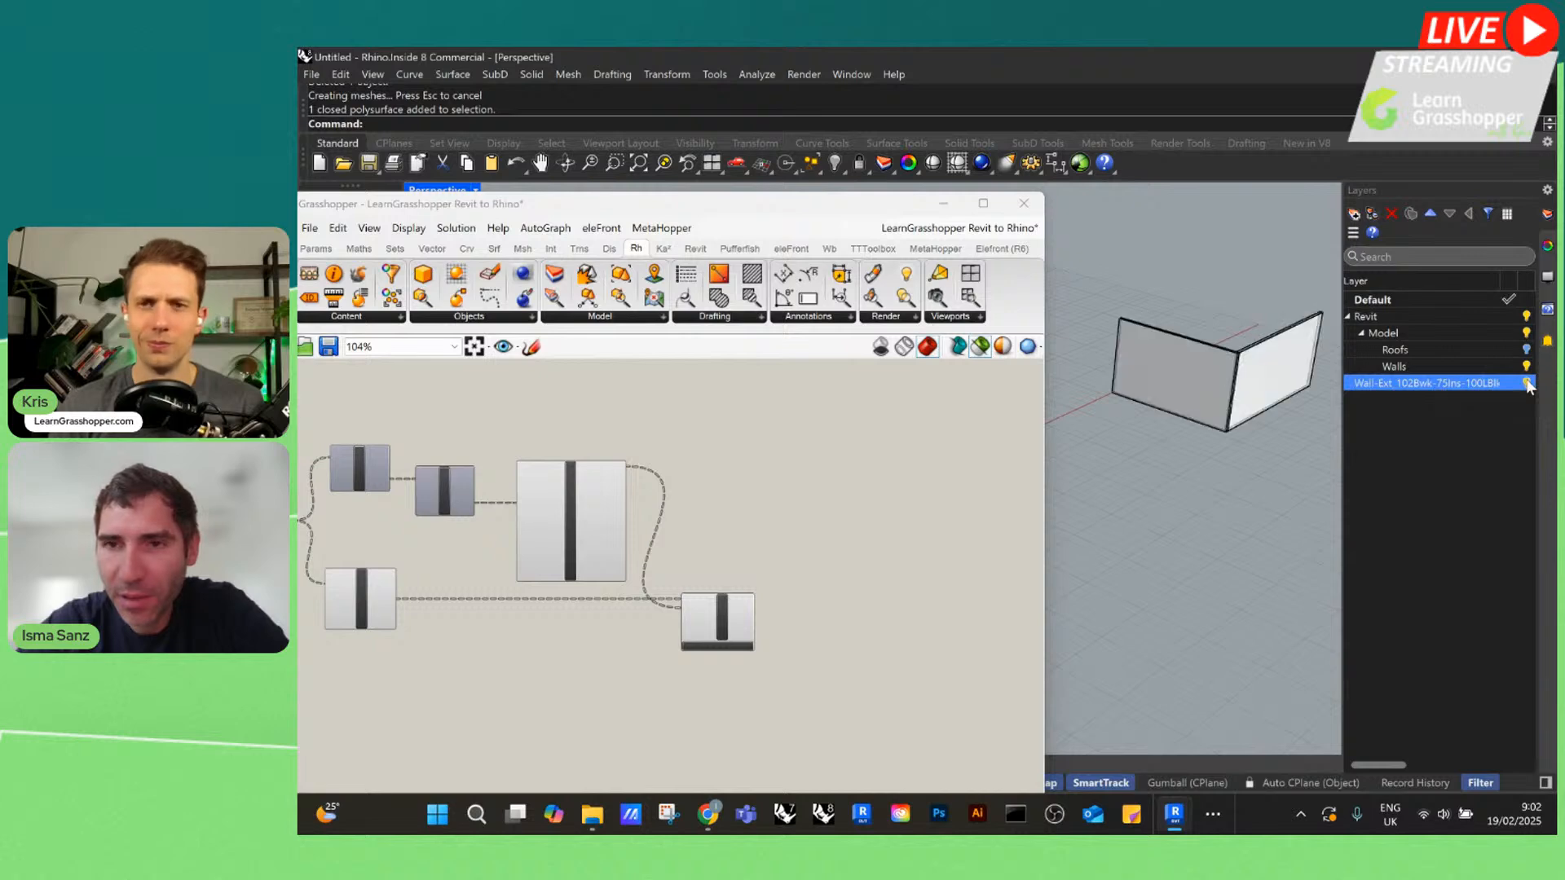
Examine how Element Type, Element Name and EleFront Attributes pass each wall's type name to the bake layer
scroll(841, 432, down, 3)
scroll(824, 457, up, 5)
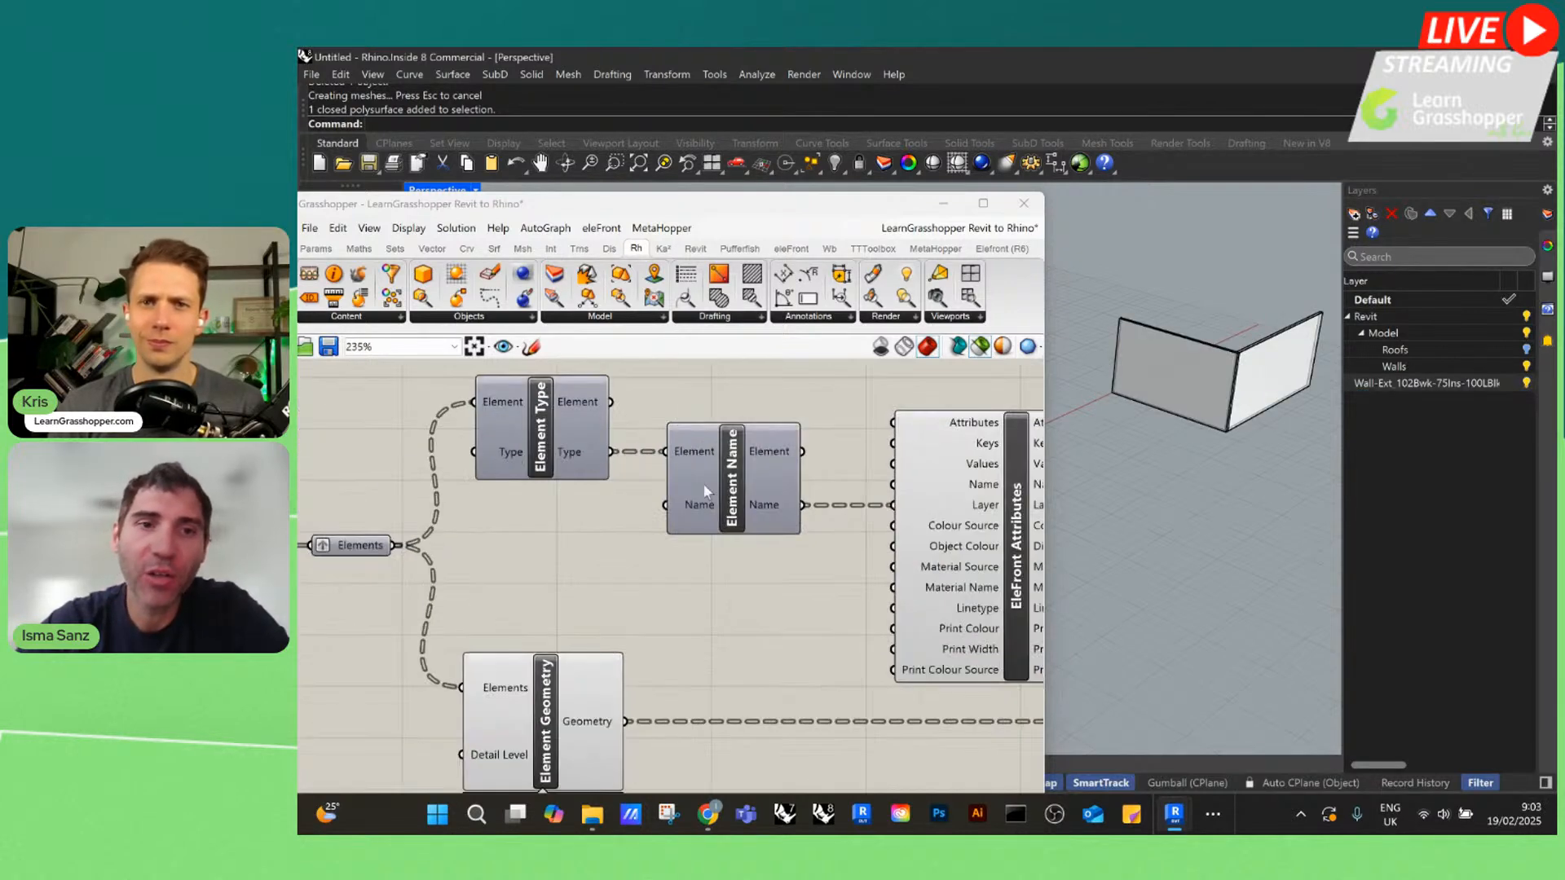
click(644, 488)
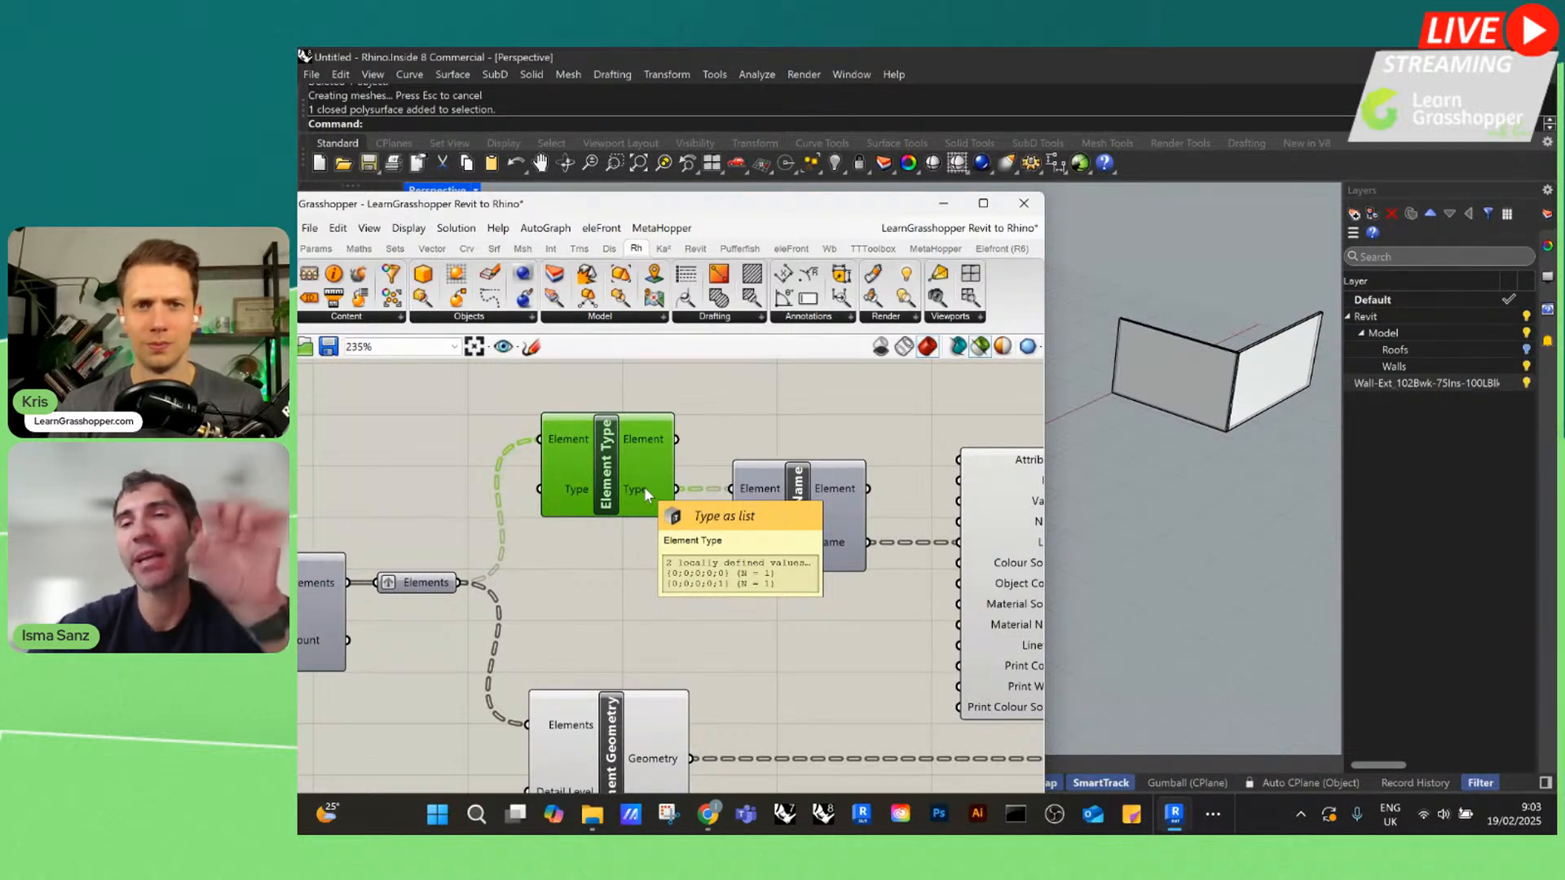
scroll(644, 486, down, 1)
scroll(642, 487, up, 1)
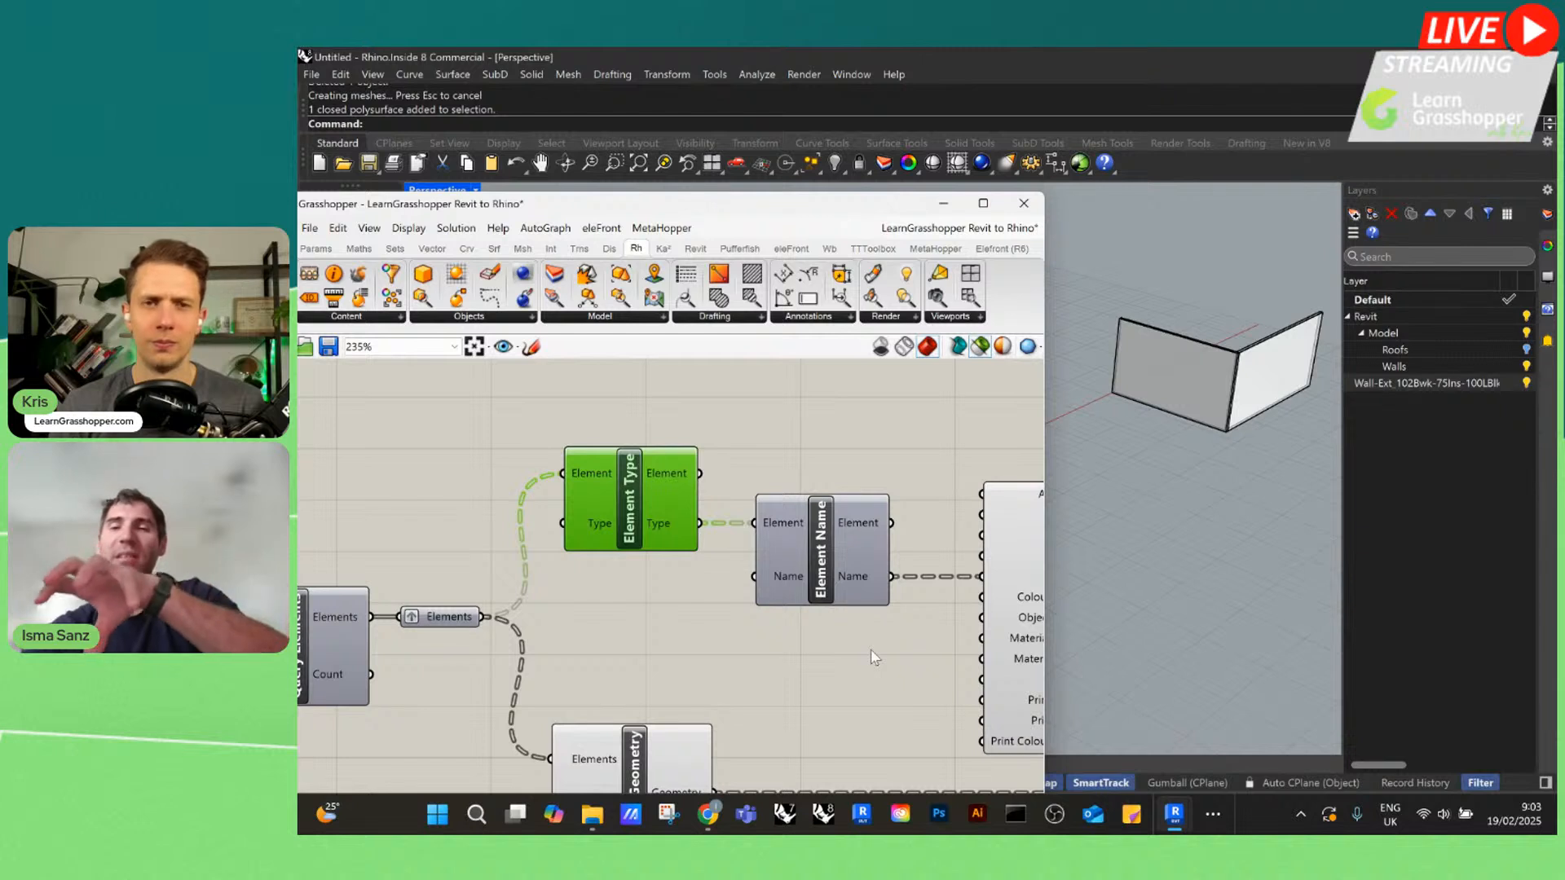
scroll(853, 489, down, 6)
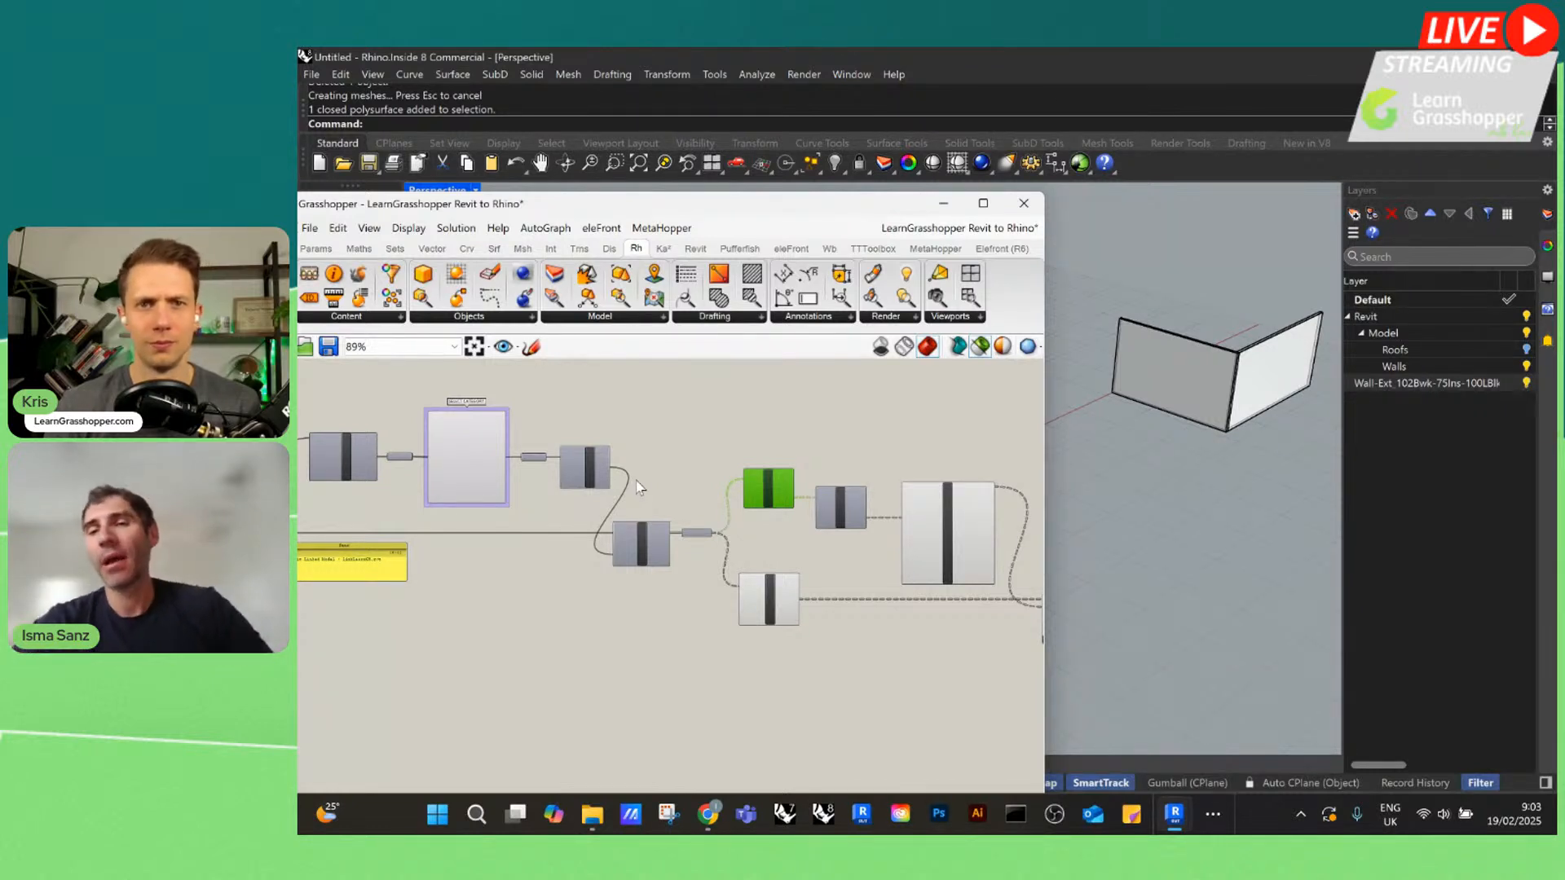
scroll(897, 530, up, 6)
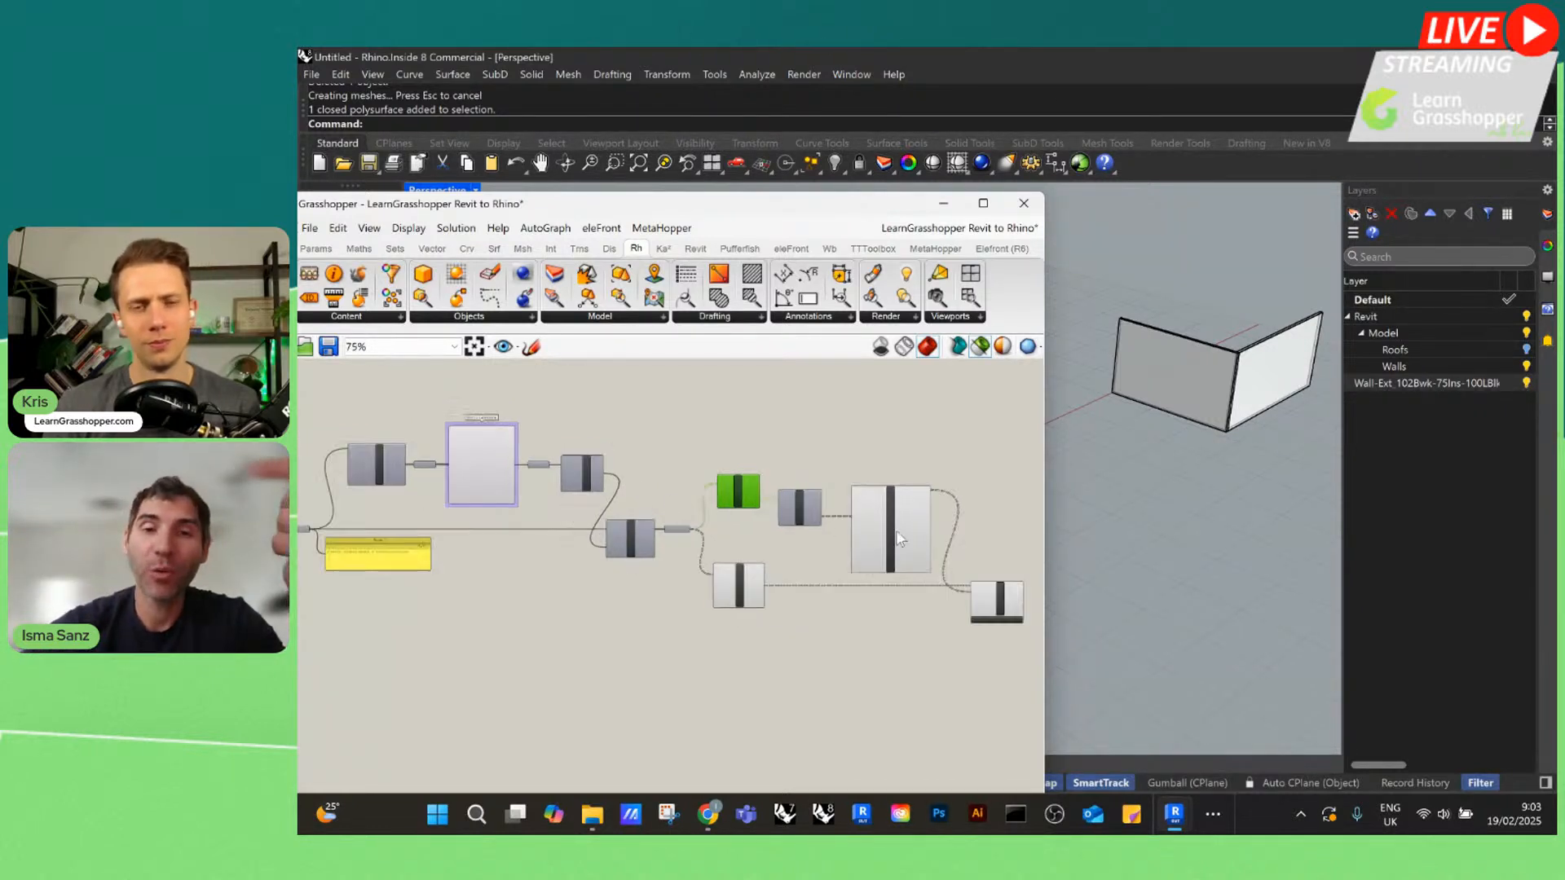
scroll(924, 502, down, 2)
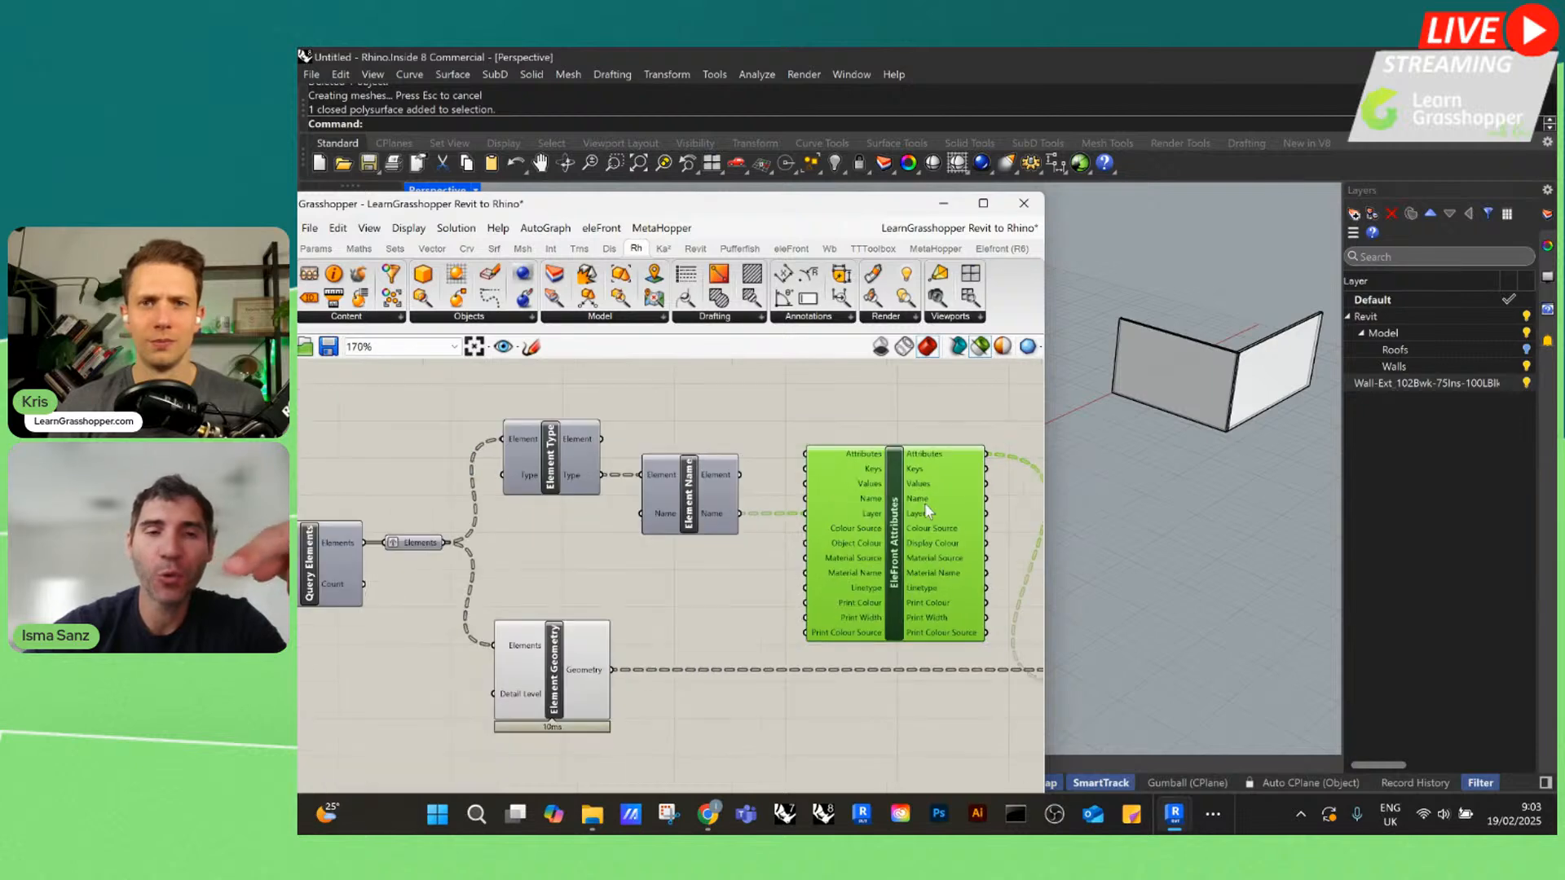
scroll(925, 502, down, 12)
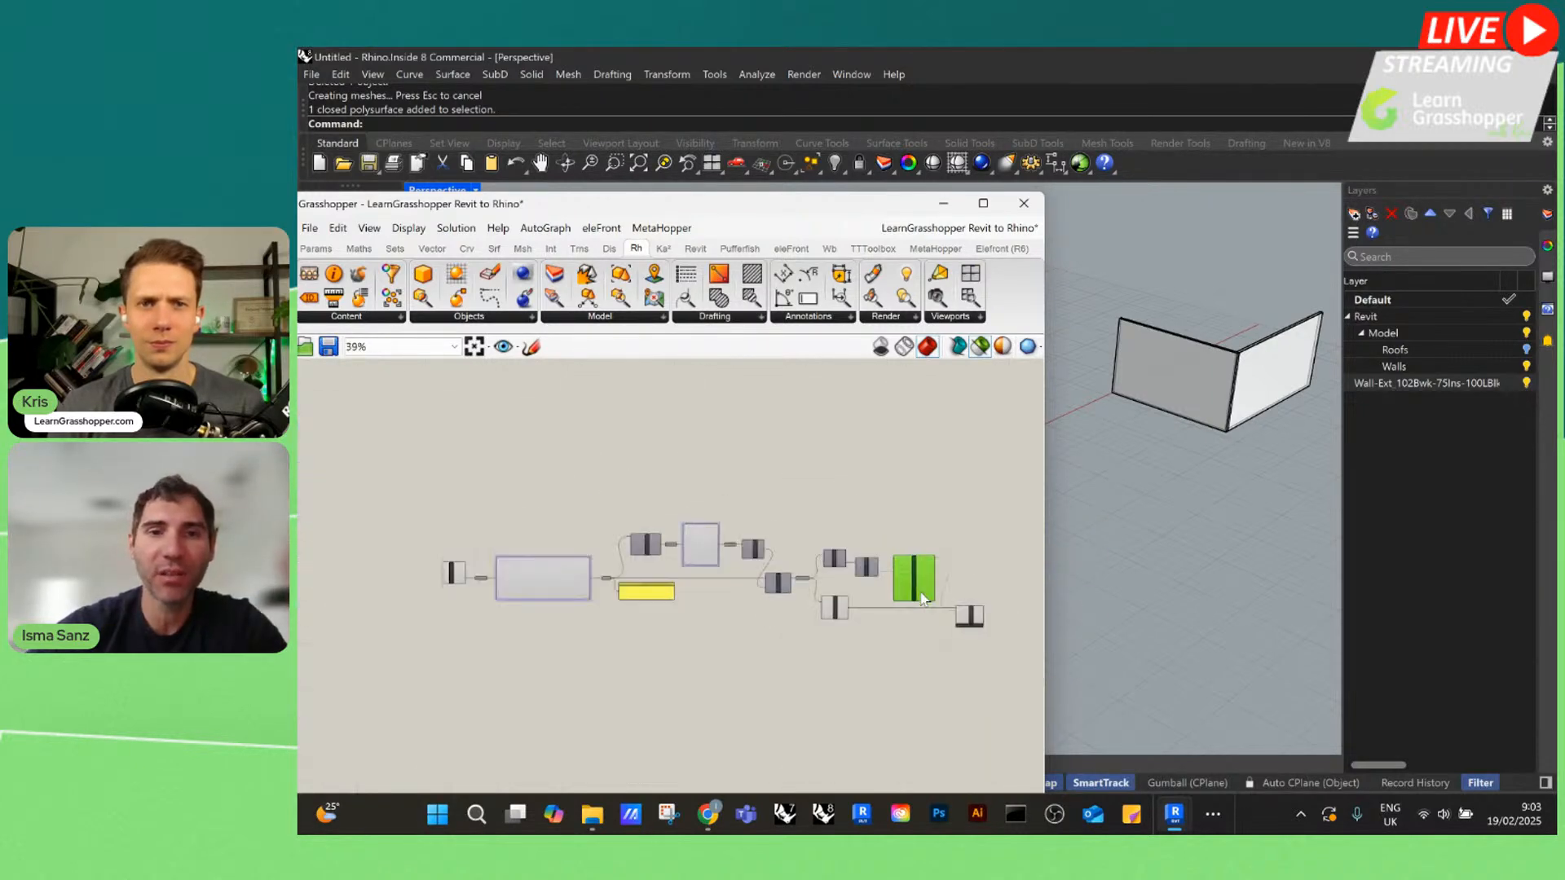
Inspect the Query Element Parameters component and its connected parameter list, and minimize the Grasshopper window to show the Rhino model
scroll(618, 521, up, 12)
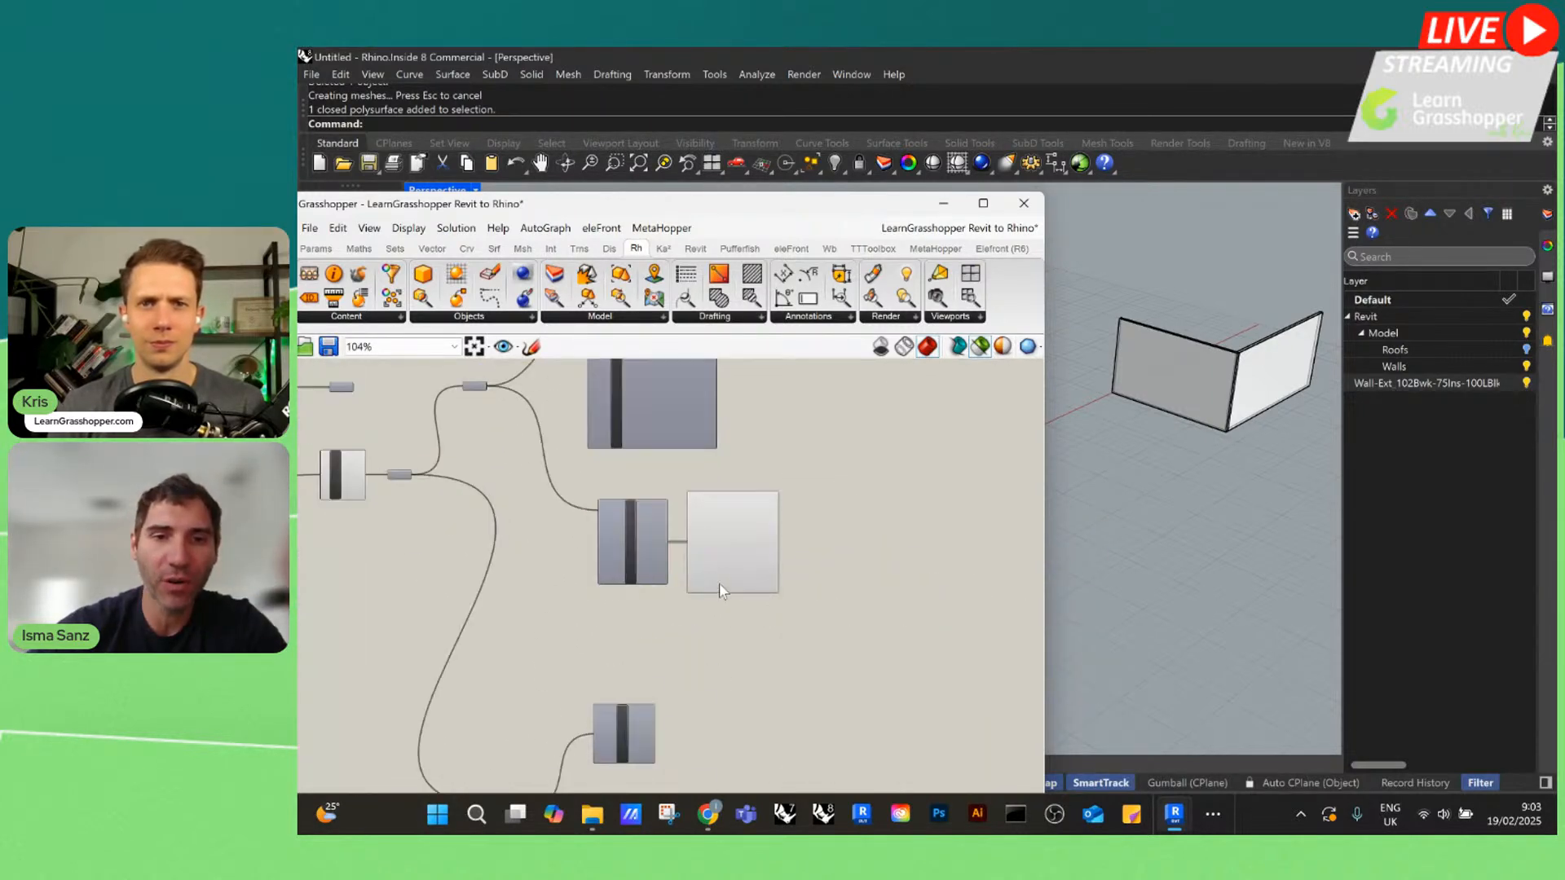
click(641, 531)
mouse_move(641, 531)
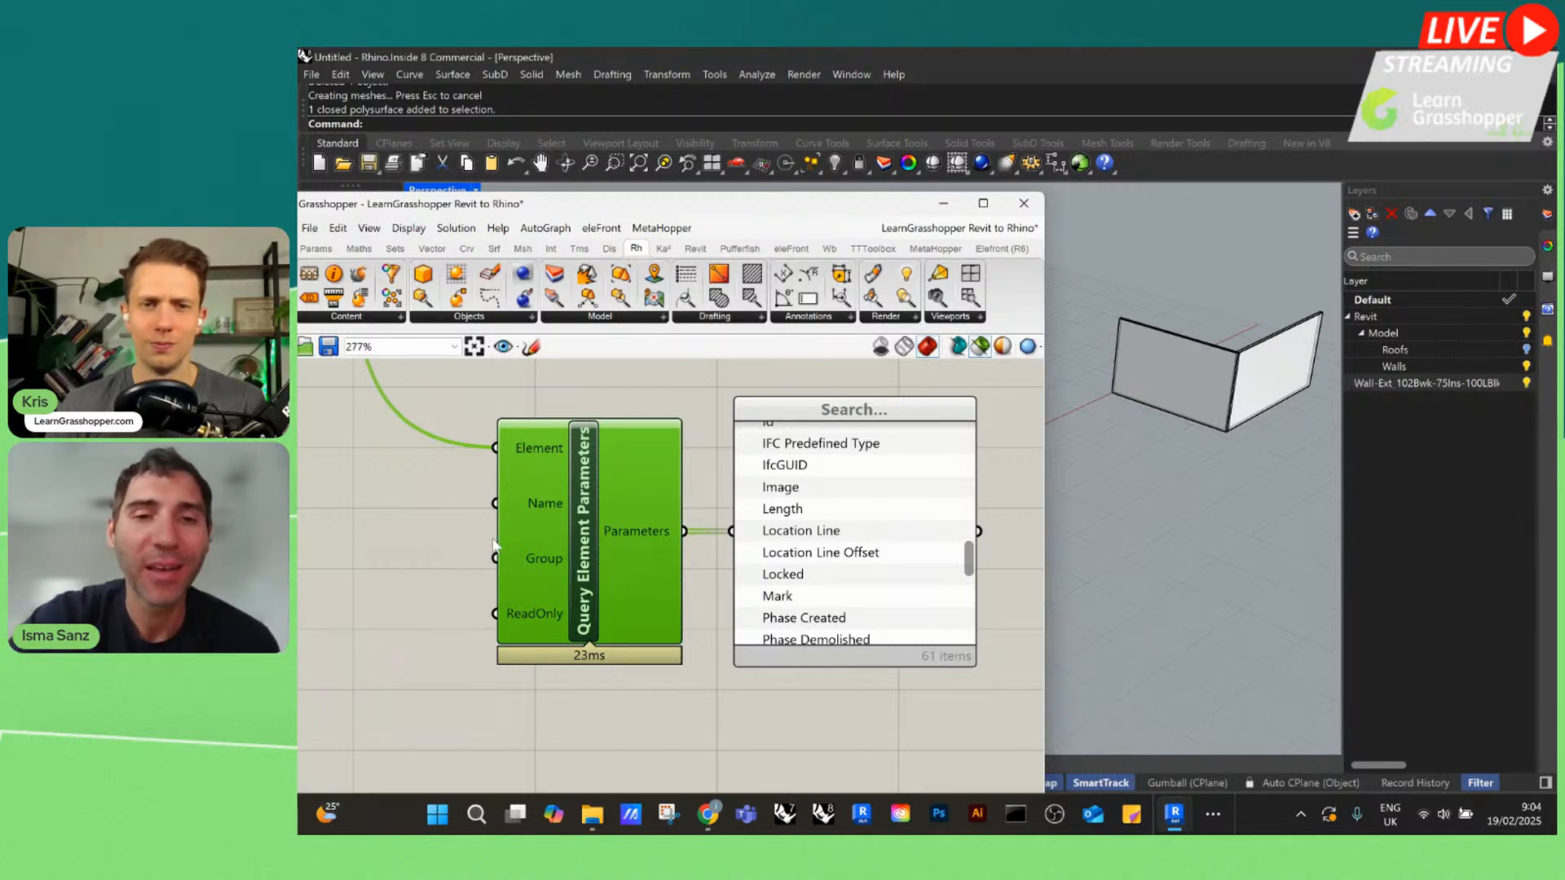
scroll(847, 528, down, 4)
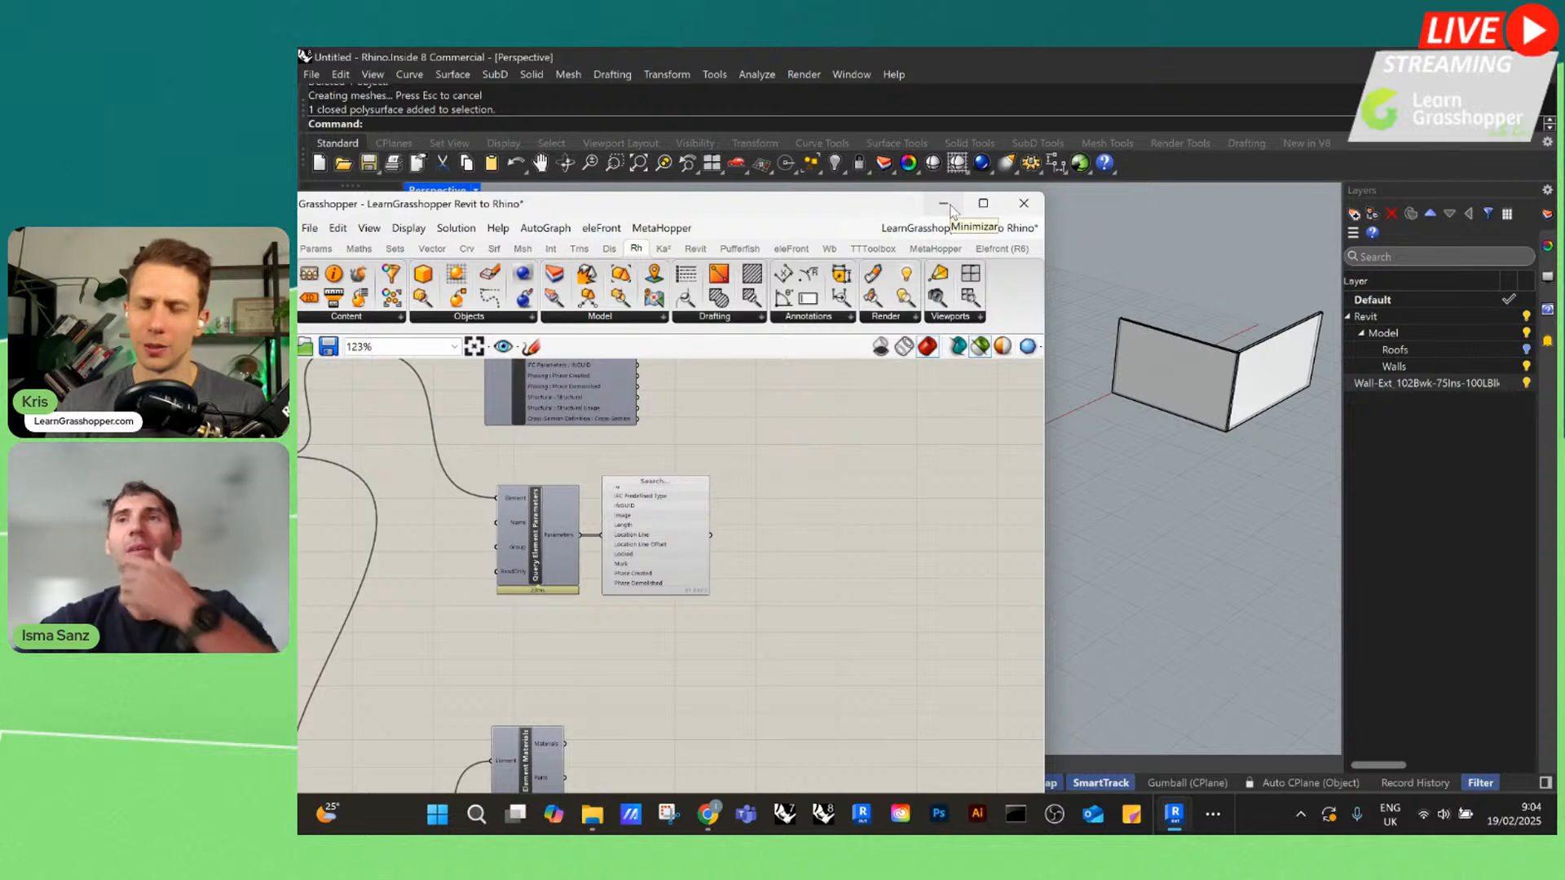
click(945, 204)
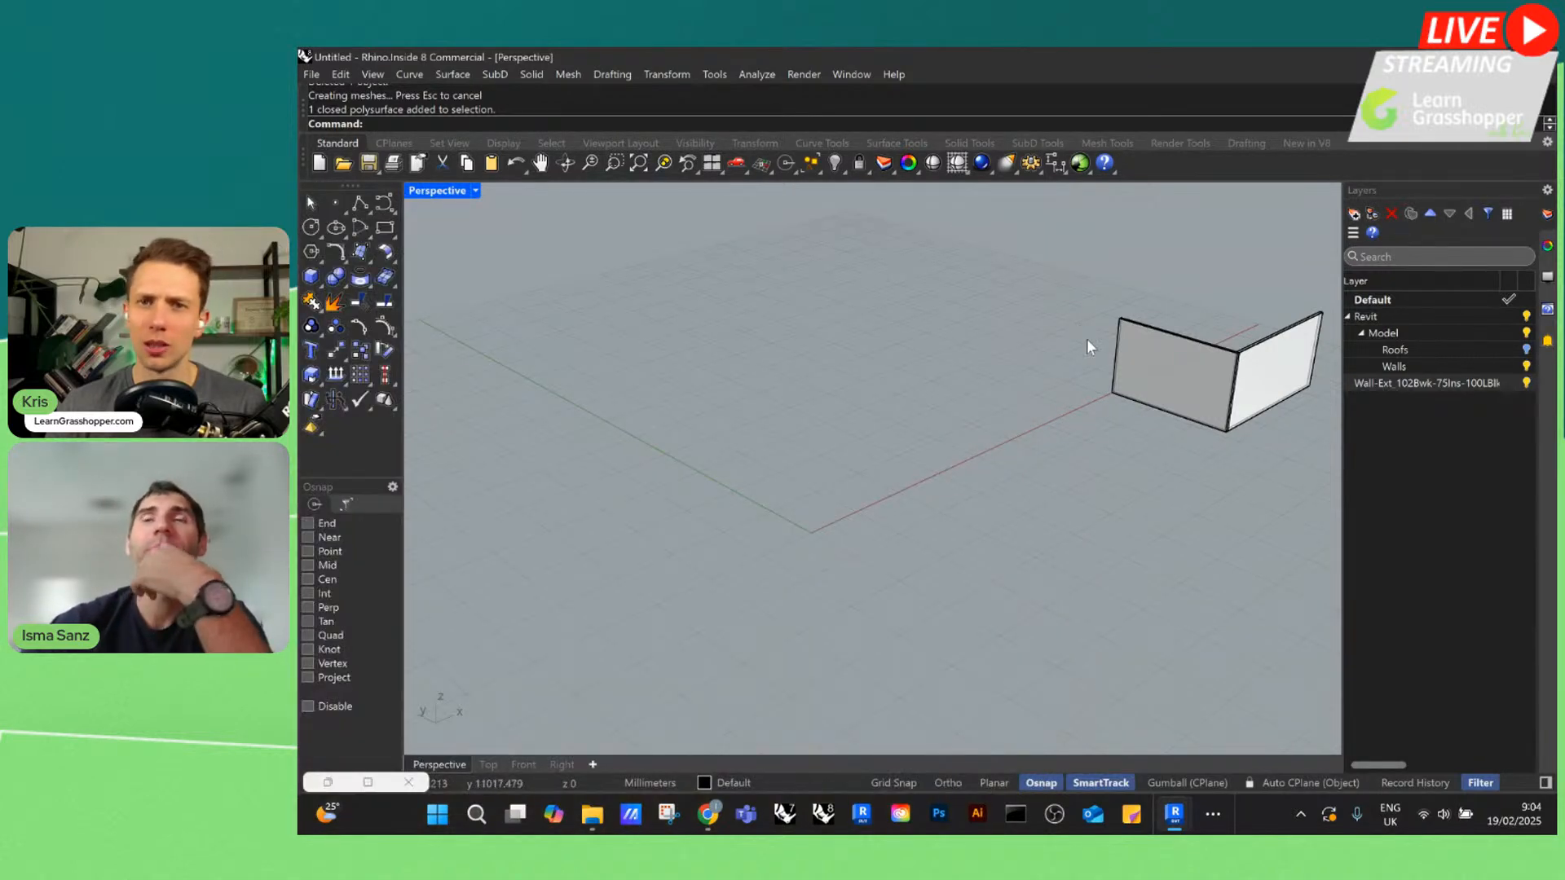